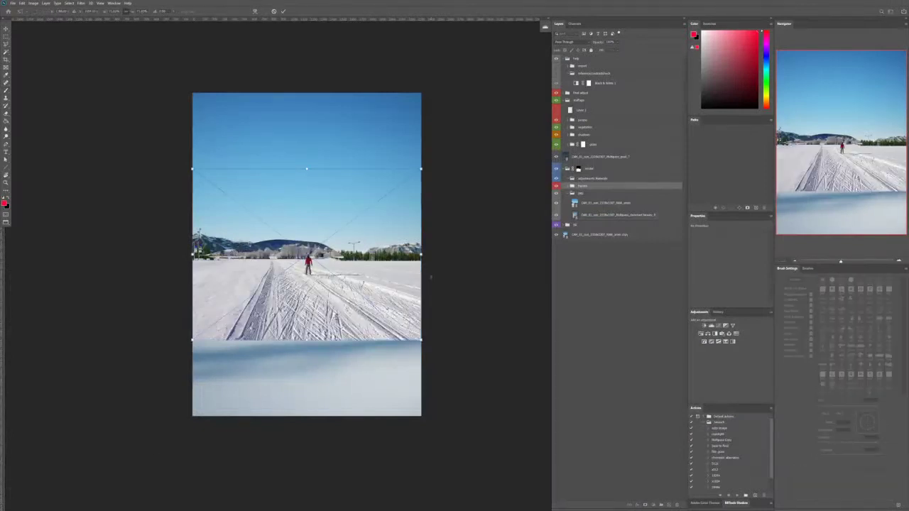
Step: Commit the placed skier photo and move its layer above the render group
key(Return)
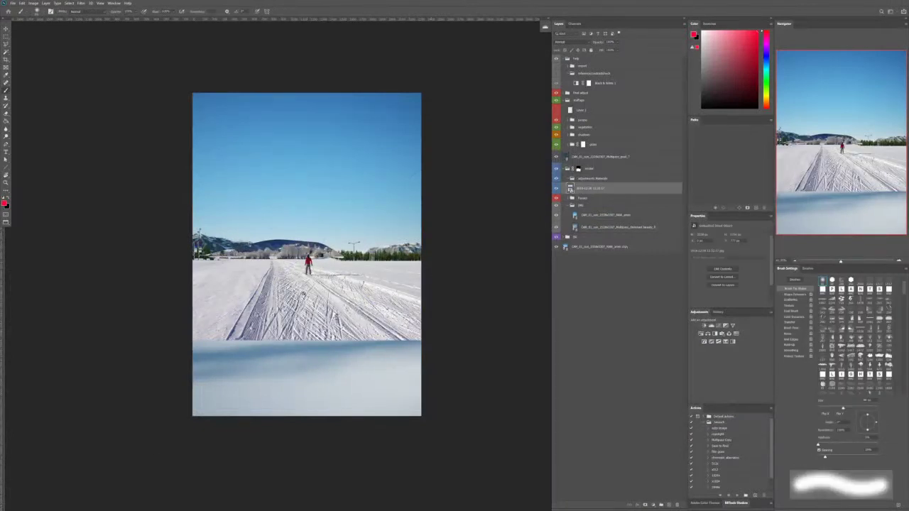
drag(580, 189, 578, 176)
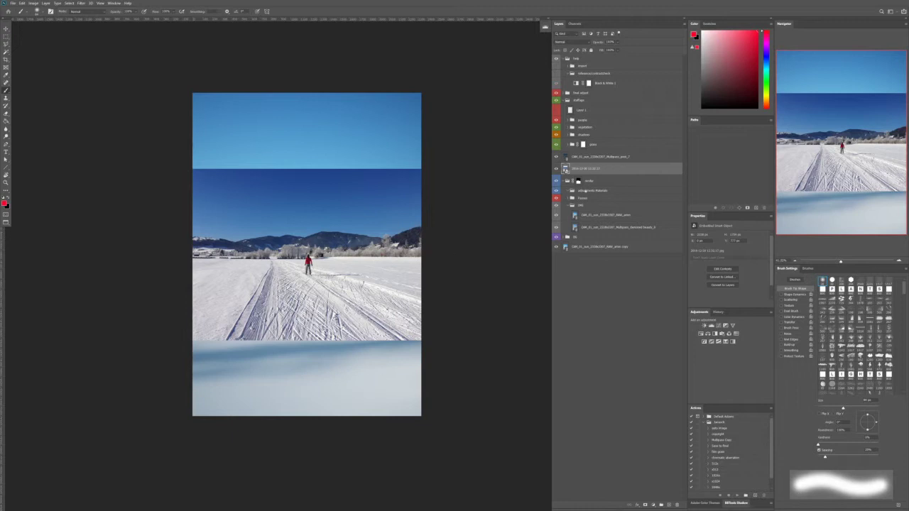
drag(585, 170, 586, 178)
Step: Show the material ID pass in the import group and select its purple ground area with Color Range
click(585, 191)
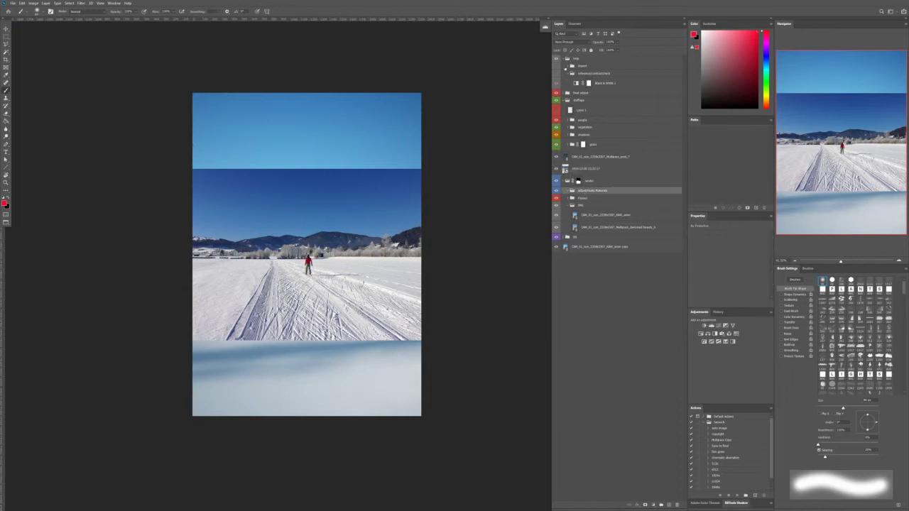
click(572, 65)
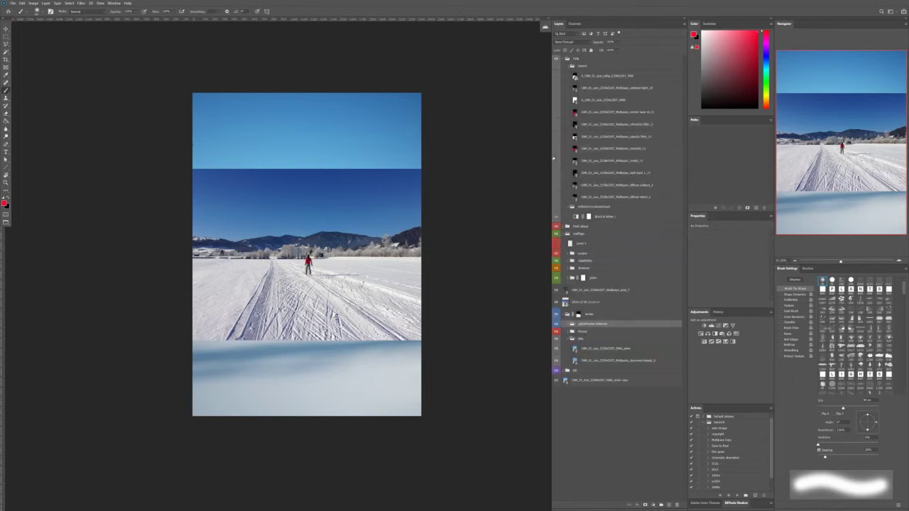
click(557, 162)
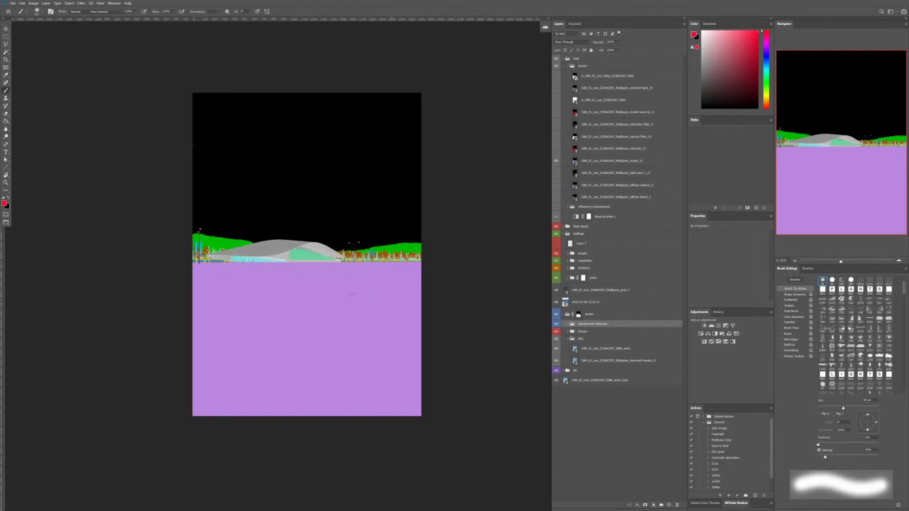
key(w)
click(585, 164)
right_click(333, 275)
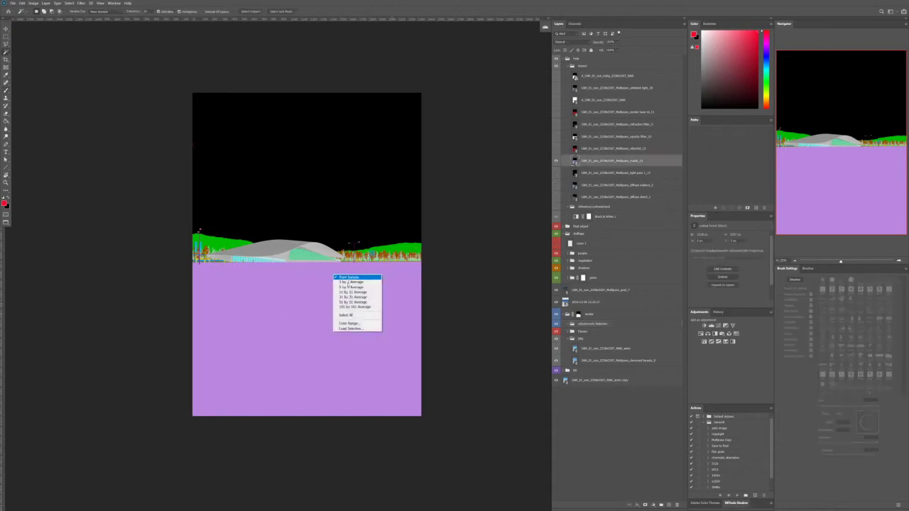
click(349, 324)
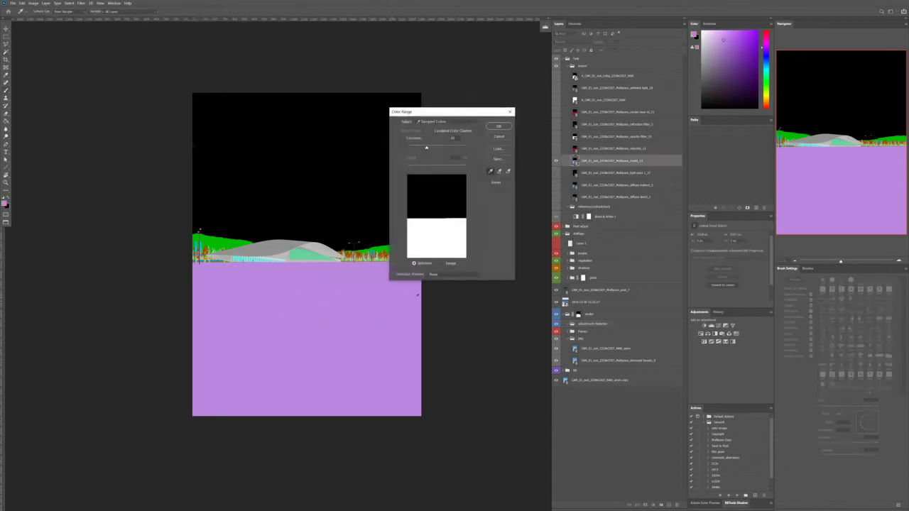
key(Return)
Step: Create a group inside the render group, mask it with the ground selection and name it "snow foreground"
click(593, 324)
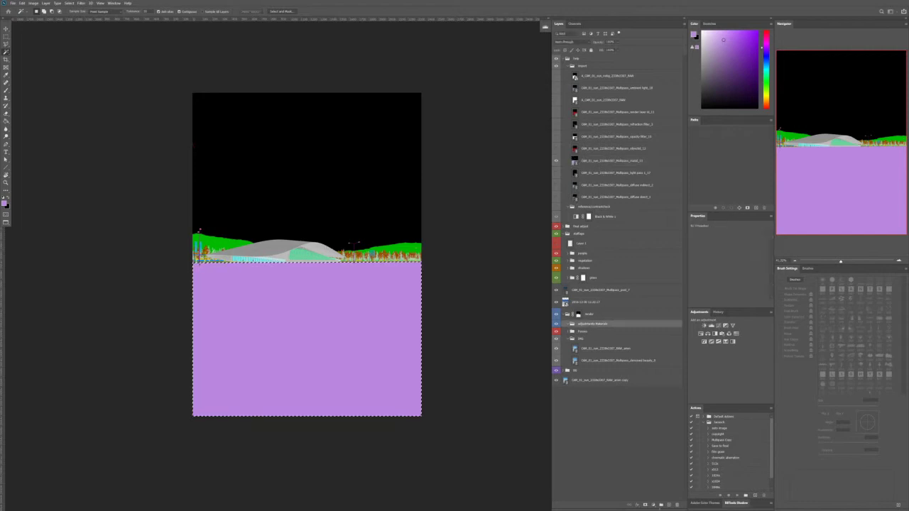
click(662, 505)
click(645, 505)
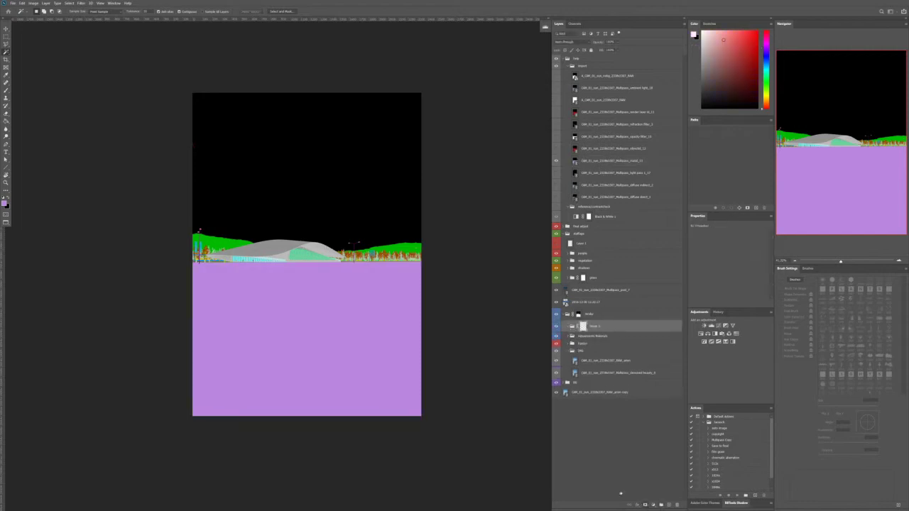
double_click(596, 326)
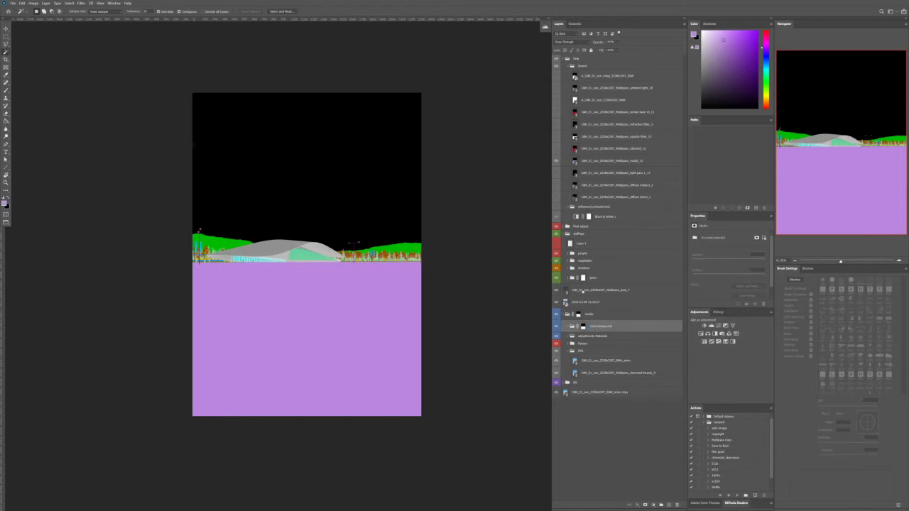
Step: Move the skier photo layer into the snow foreground group, then hide and collapse the import group
drag(586, 301, 575, 327)
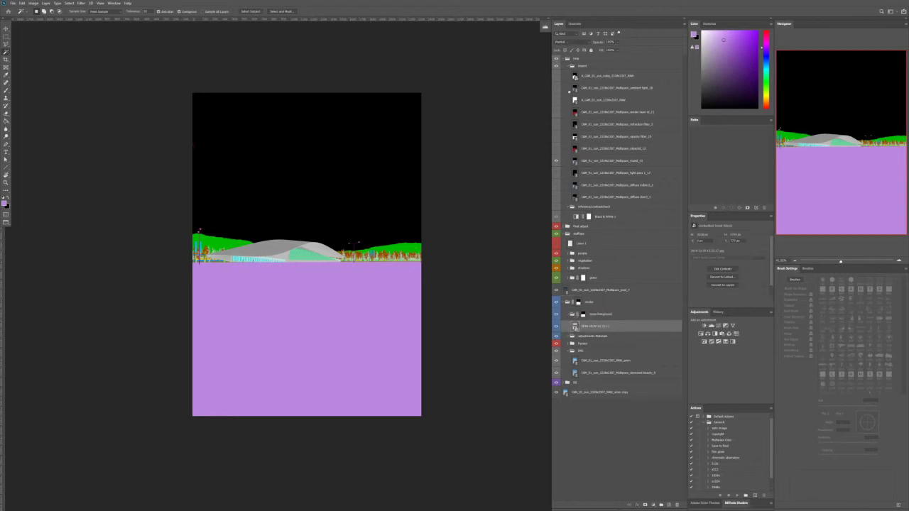
click(556, 67)
click(568, 67)
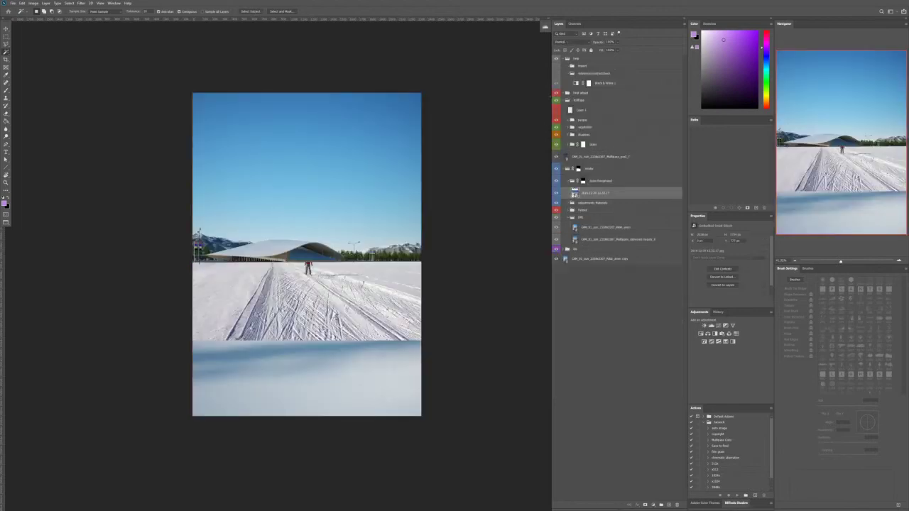
Step: Try to move and enlarge the skier photo so its snow fills the ground in front of the building
key(v)
drag(318, 297, 333, 361)
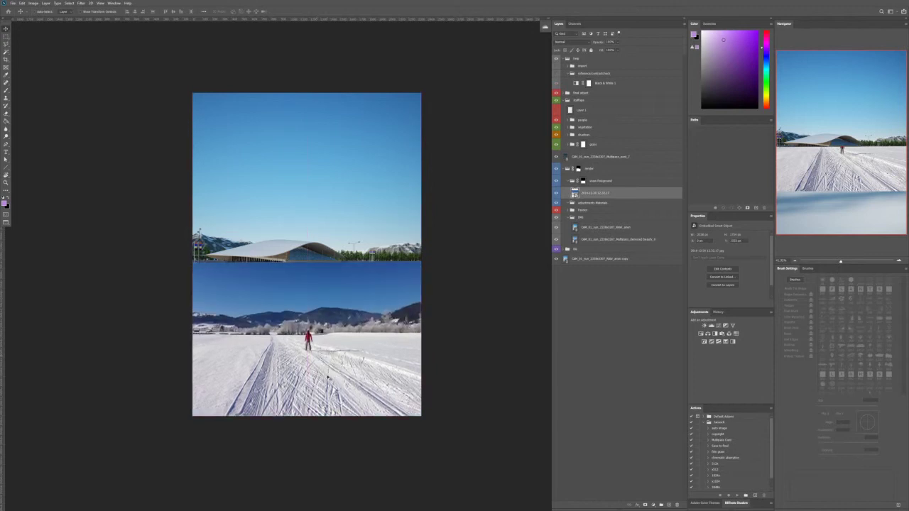
key(ctrl+t)
drag(422, 244, 503, 190)
drag(388, 272, 384, 224)
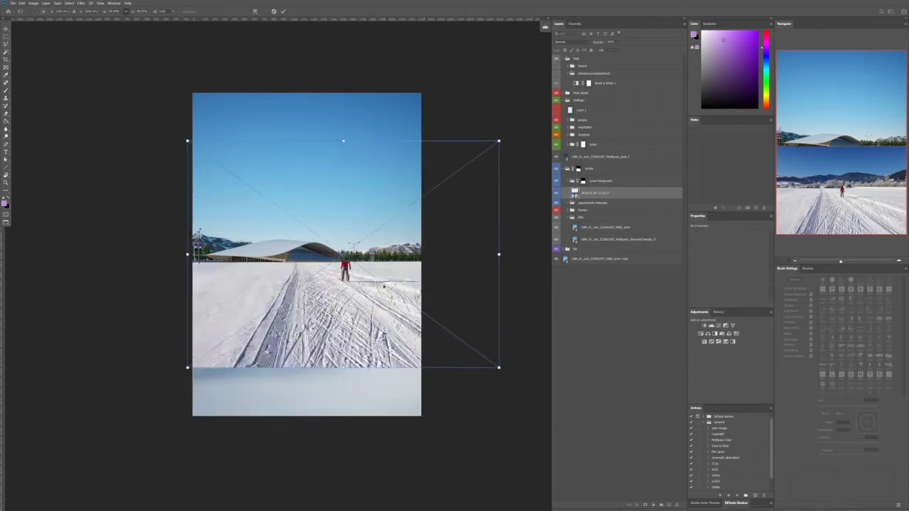
drag(337, 317, 265, 320)
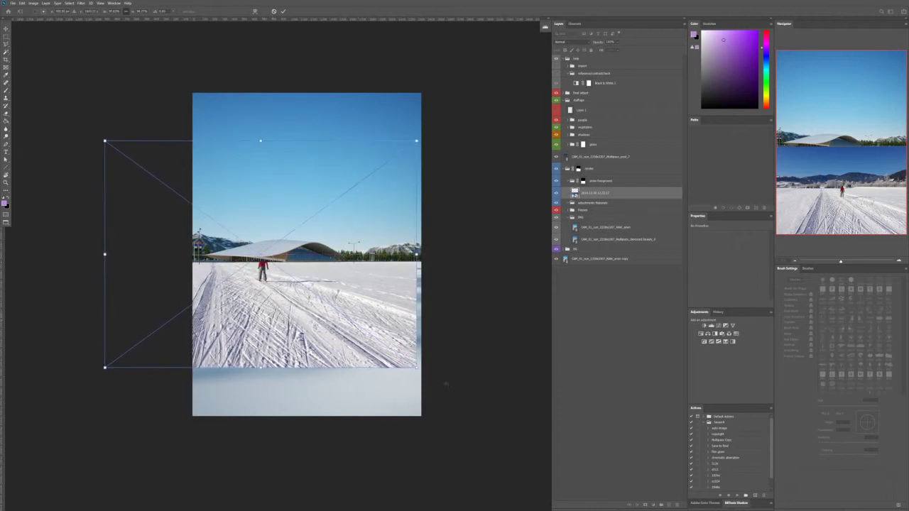
drag(414, 369, 505, 421)
drag(505, 140, 499, 164)
drag(339, 330, 493, 324)
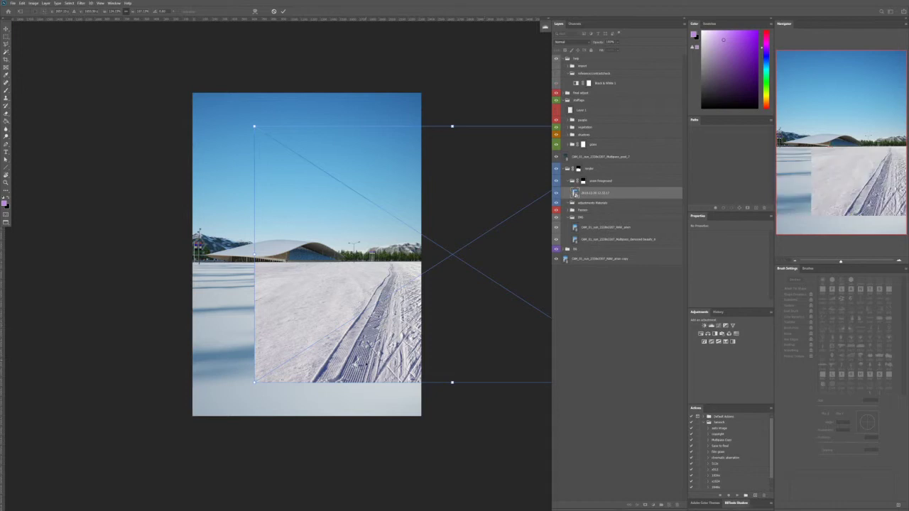
drag(377, 346, 210, 347)
drag(336, 348, 268, 347)
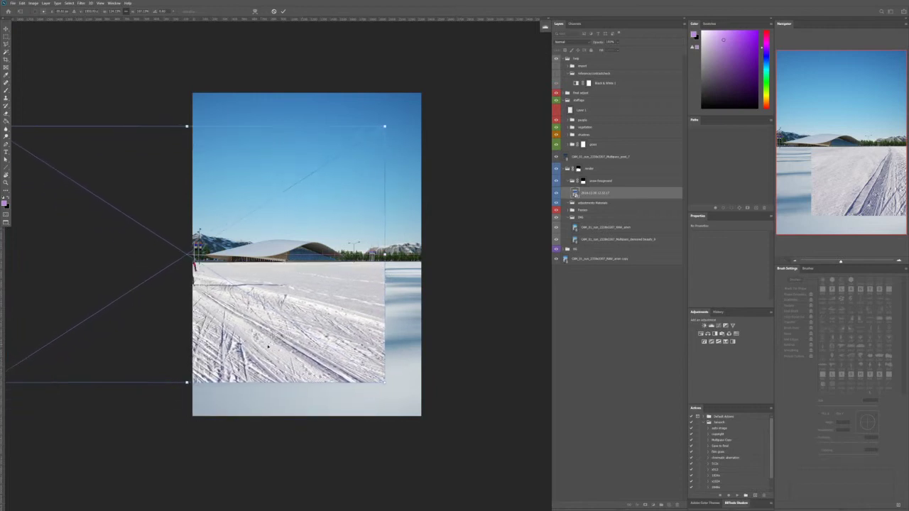
drag(384, 382, 442, 415)
drag(363, 365, 384, 369)
key(Return)
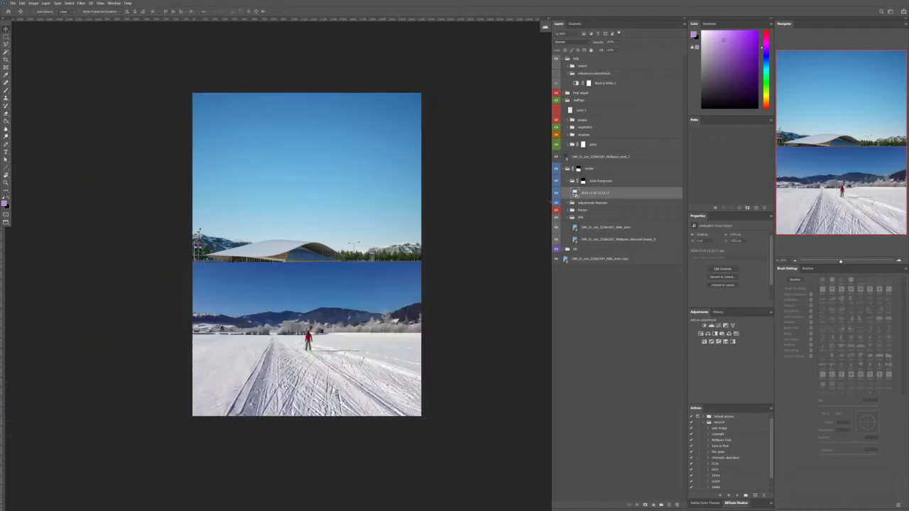
Step: Hide the skier photo layer and switch to the Resources window in Adobe Bridge
click(556, 194)
key(alt+Tab)
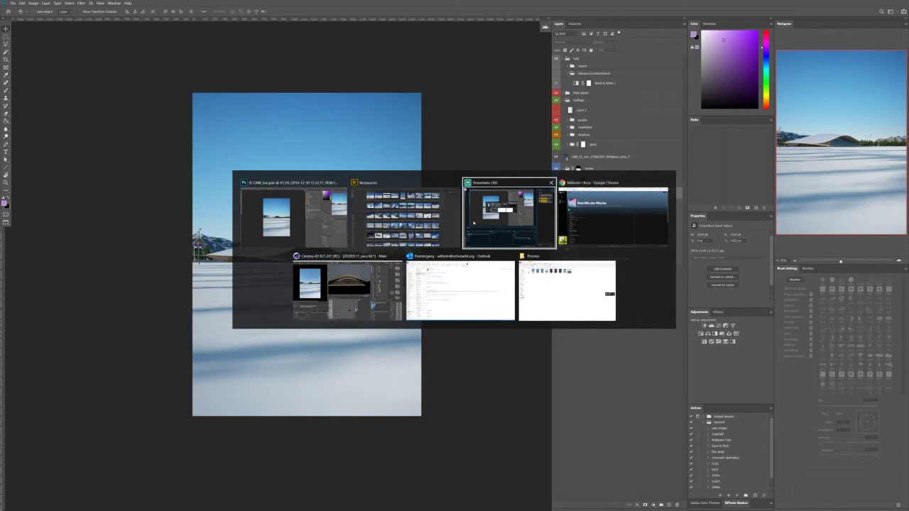
click(426, 220)
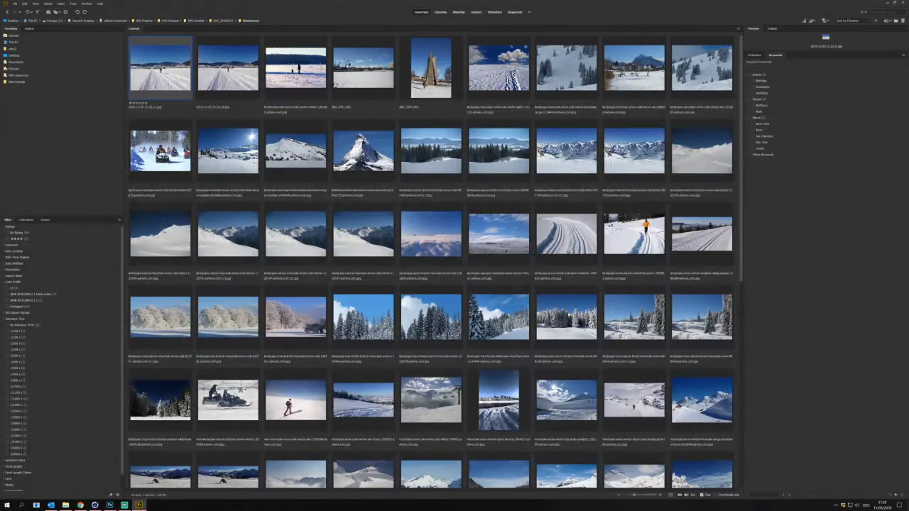
Step: Examine the winter photos in full-screen preview for a snow surface that suits the foreground
click(517, 226)
key(space)
key(space)
key(space)
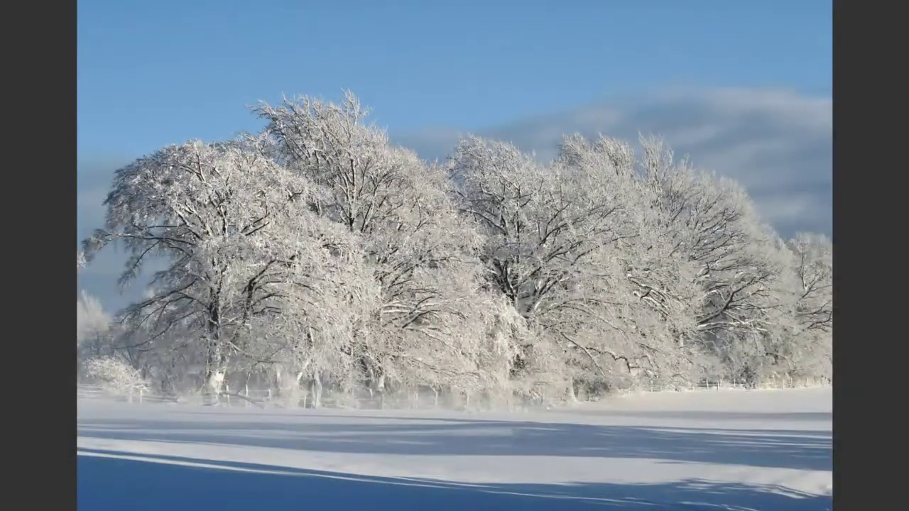
key(Right)
key(Left)
key(Right)
key(Right)
key(Right)
key(Right)
key(Right)
key(Right)
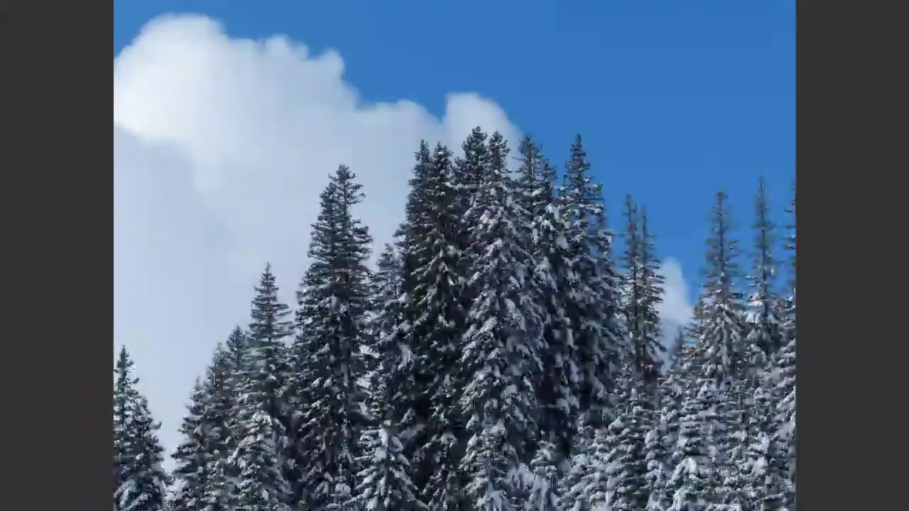
key(Right)
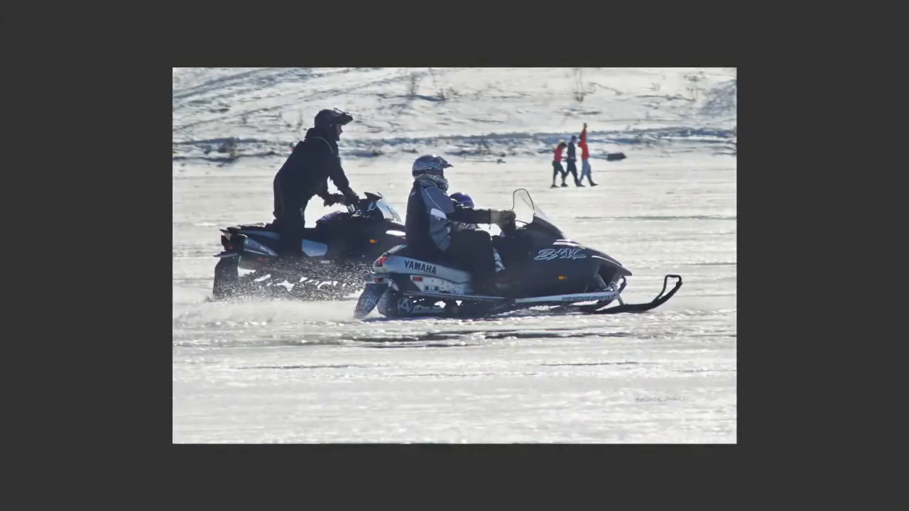
key(Right)
key(Right)
key(Right)
key(Right)
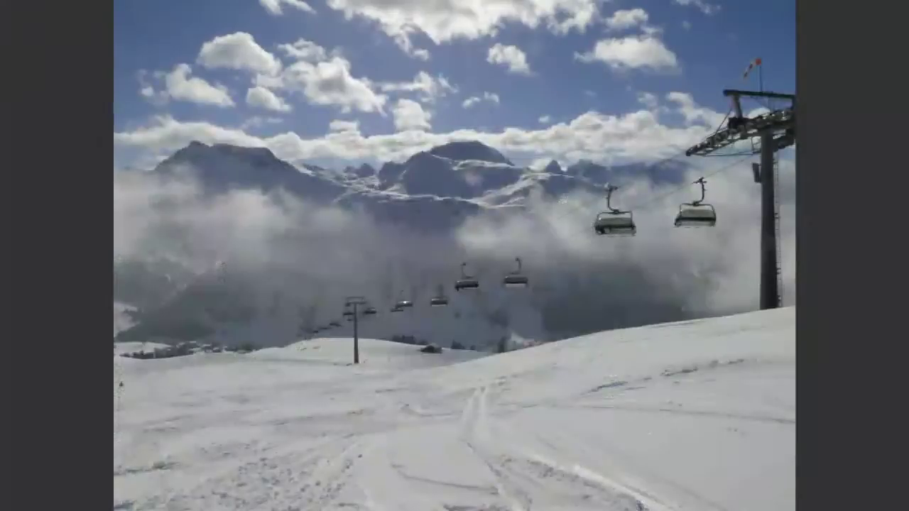
key(Right)
key(Right)
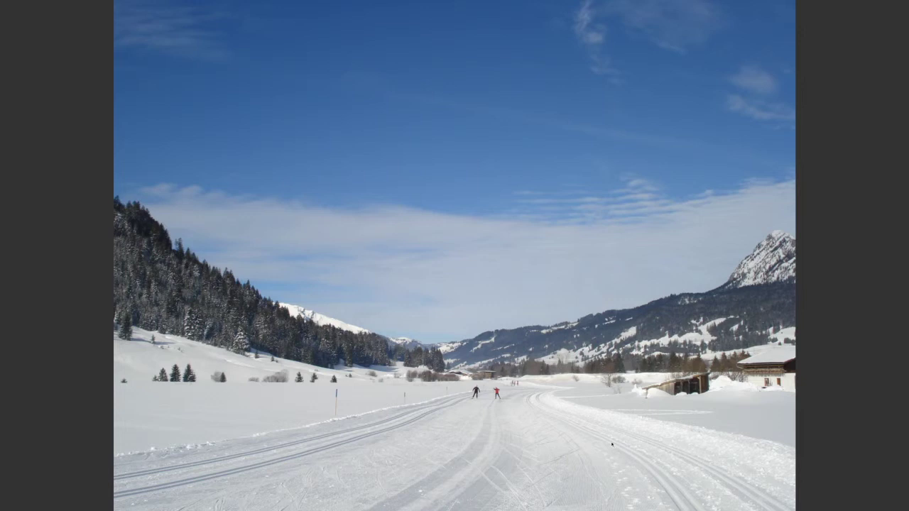
key(Escape)
Step: Open the cross-country ski track photo, copy it, and paste it into the snow foreground group
double_click(489, 260)
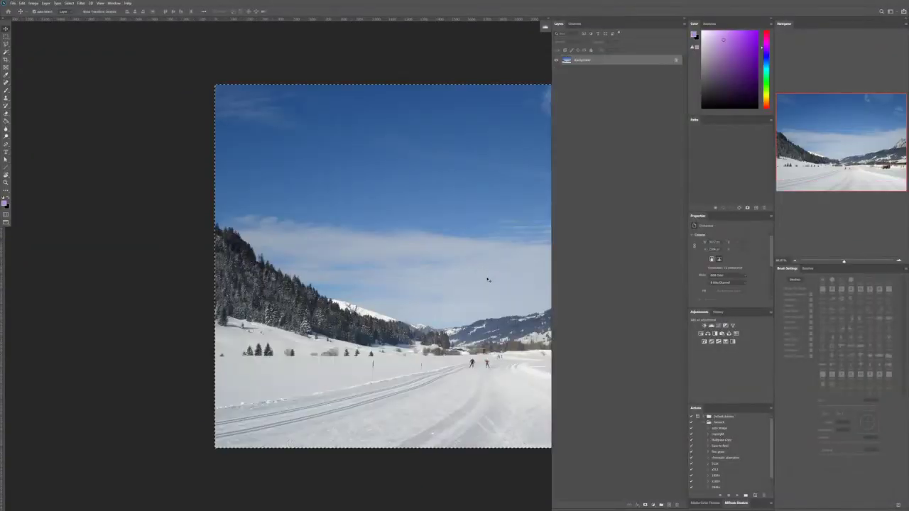
key(ctrl+w)
key(ctrl+v)
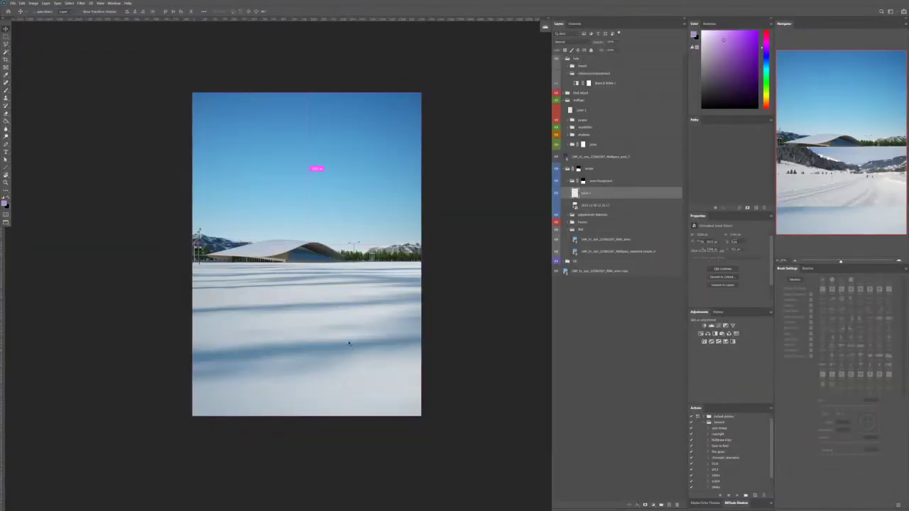
Step: Enlarge the pasted ski track photo, flatten it vertically, and align its snow horizon with the building's base
key(ctrl+t)
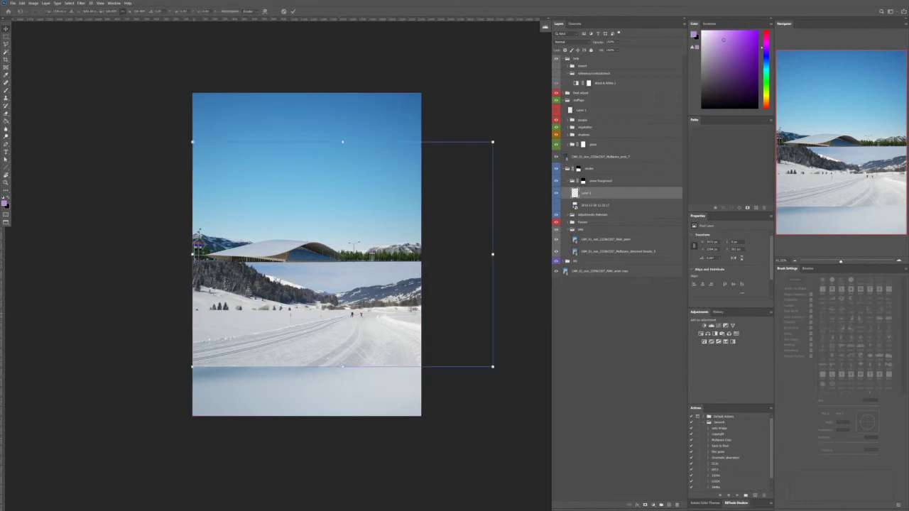
drag(492, 142, 578, 93)
drag(402, 316, 363, 280)
drag(384, 47, 384, 127)
drag(367, 288, 370, 277)
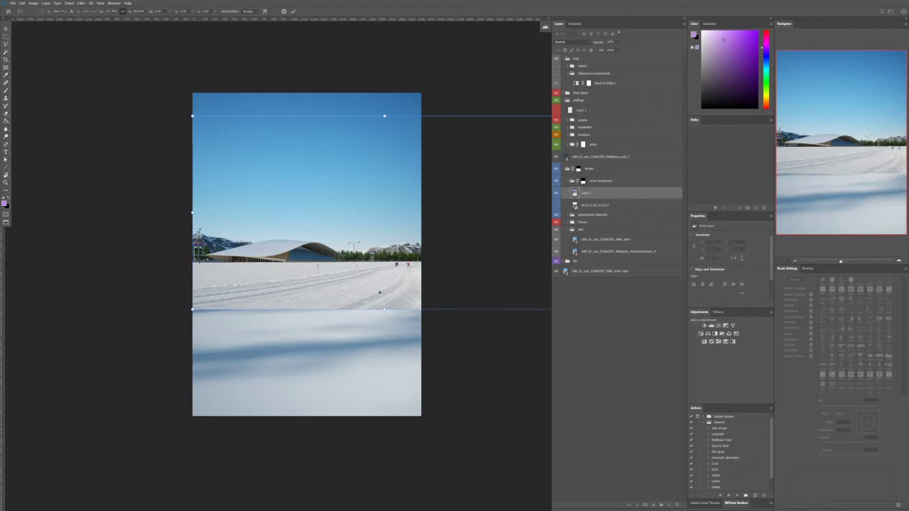
key(Return)
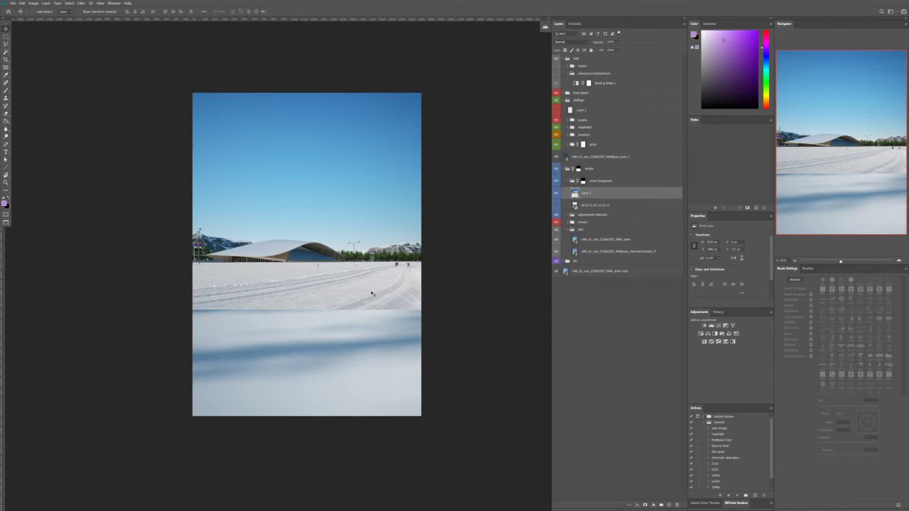
Step: Enlarge the ski track layer further beyond the canvas sides and reposition it so the skiers stand near the horizon
key(ctrl+t)
drag(192, 308, 37, 416)
drag(250, 356, 292, 287)
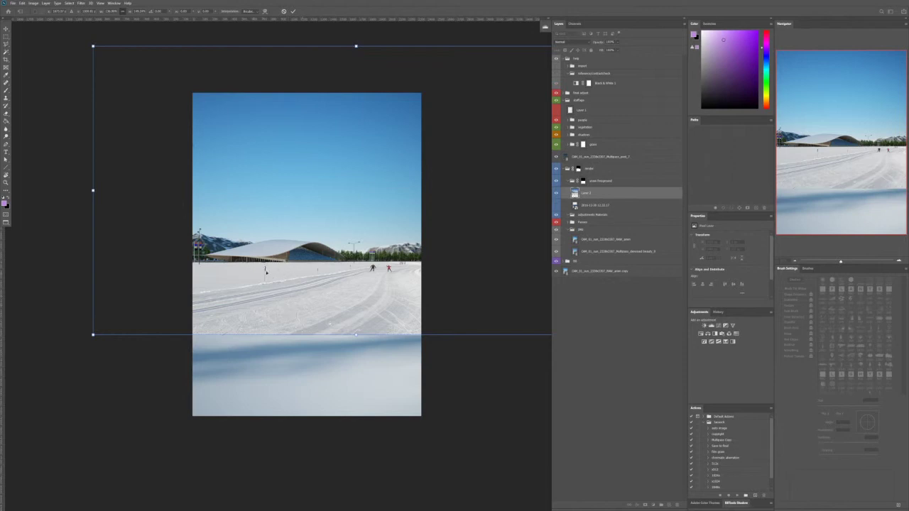
key(Return)
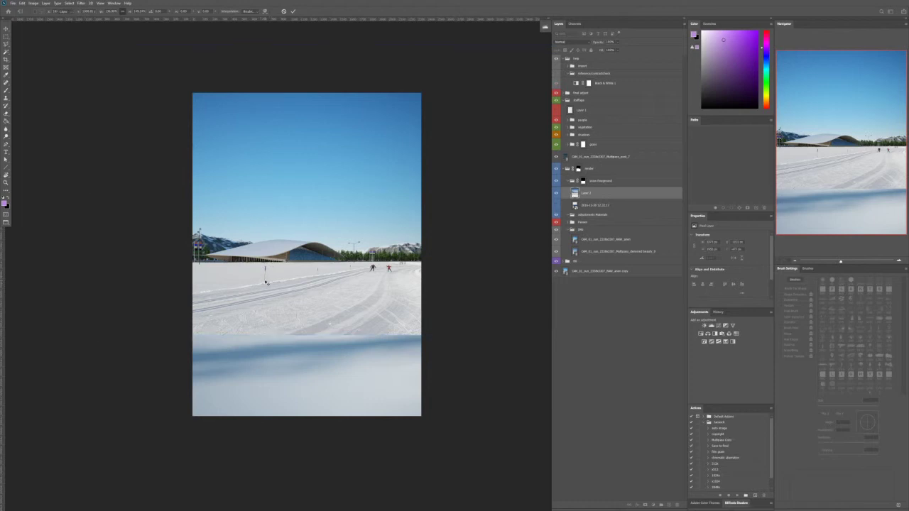
scroll(266, 282, up, 5)
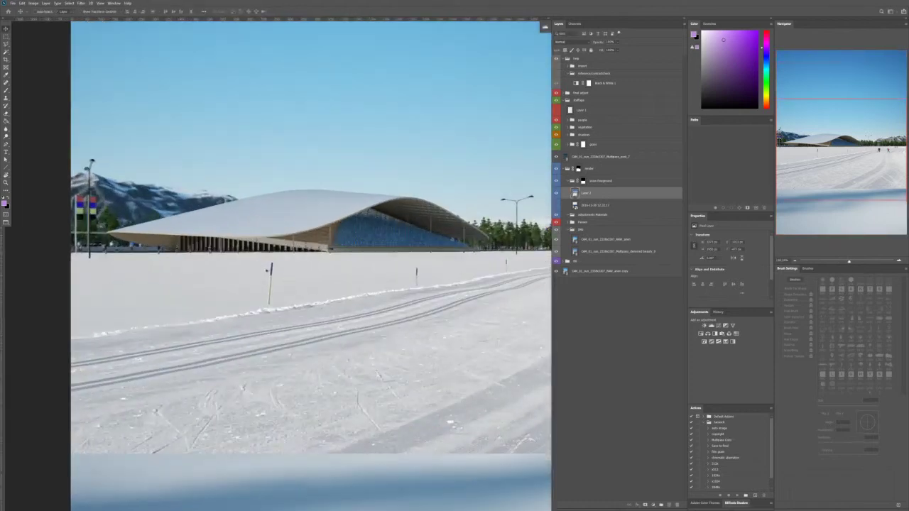
scroll(266, 273, up, 2)
scroll(300, 270, down, 5)
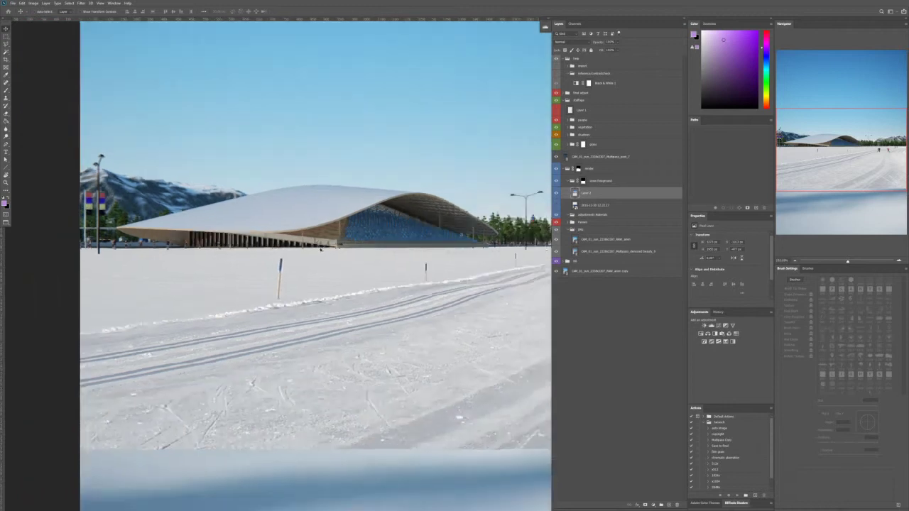
drag(399, 307, 401, 310)
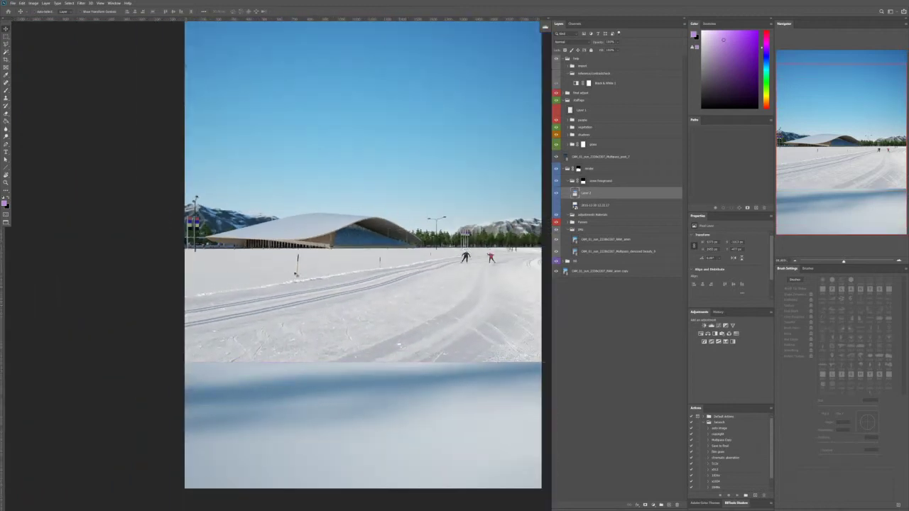
Step: Raise the ski track layer slightly and shift it left so the skiers stand in front of the building's right end
scroll(355, 302, down, 3)
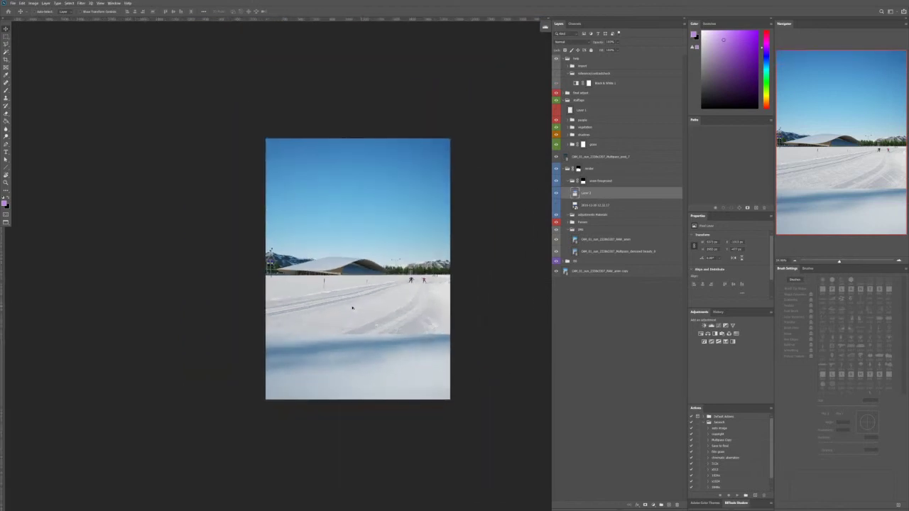
scroll(421, 284, up, 2)
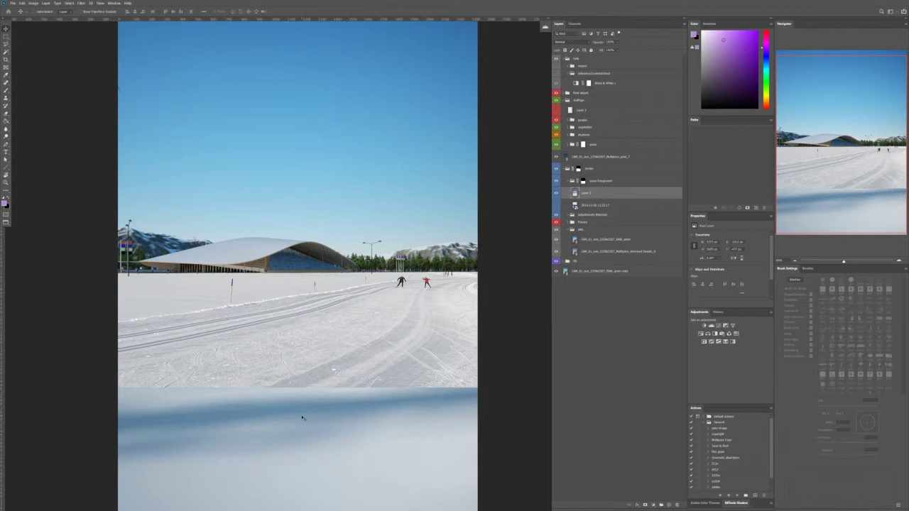
mouse_move(310, 319)
mouse_down()
mouse_move(306, 313)
mouse_move(315, 325)
mouse_up()
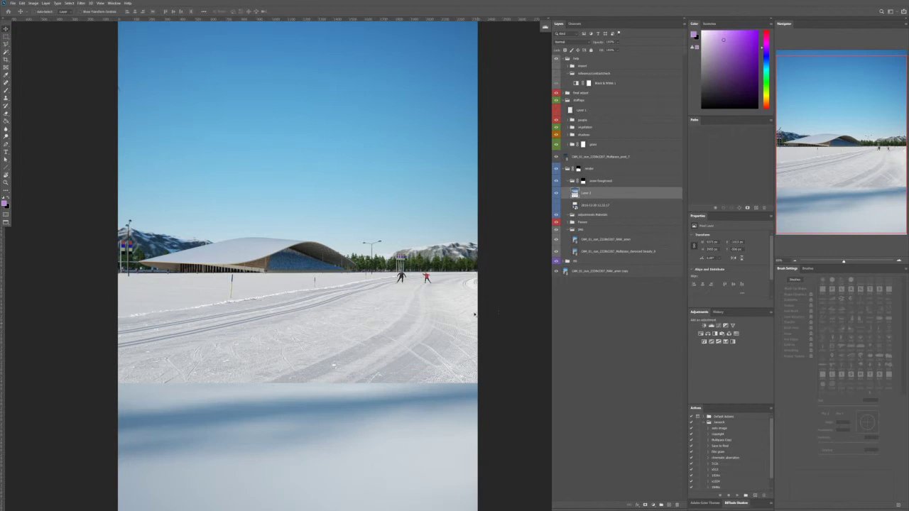
drag(465, 324, 374, 334)
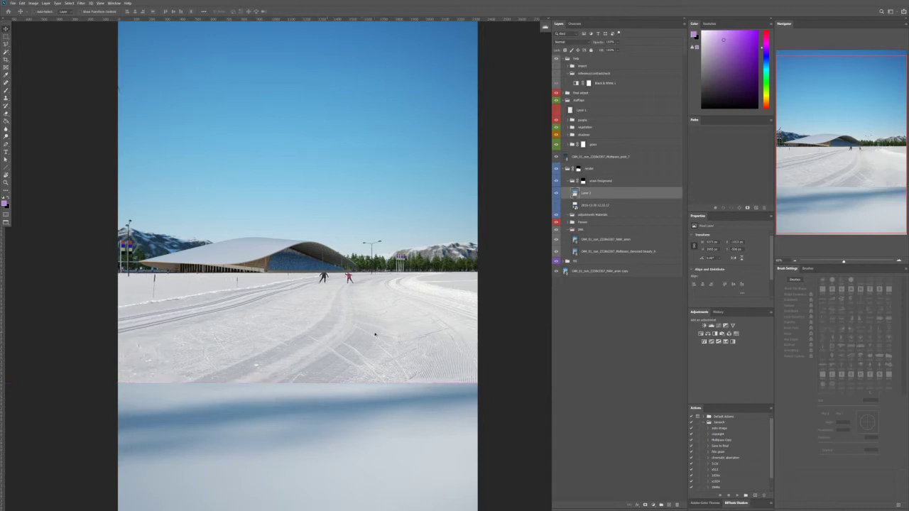
scroll(375, 335, down, 2)
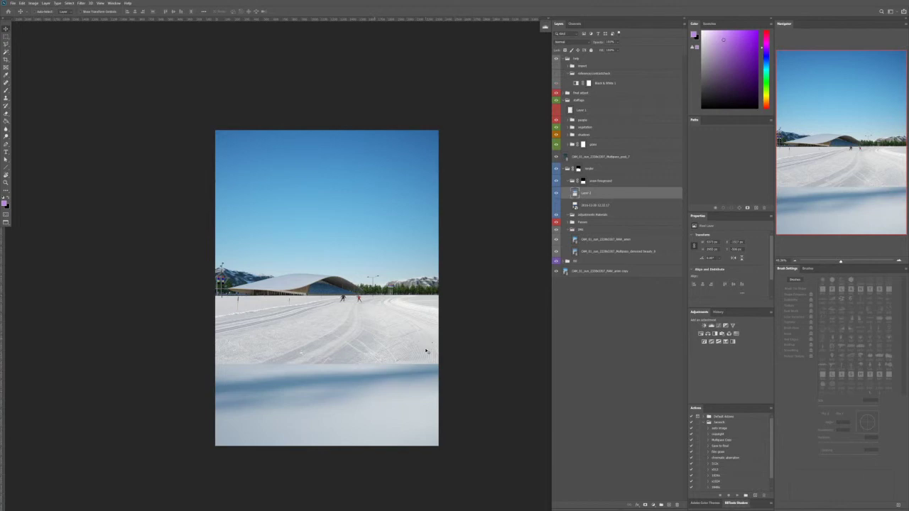
Step: Try moving the ski track photo down to the canvas's lower edge and stretching it vertically over the whole foreground
key(ctrl+t)
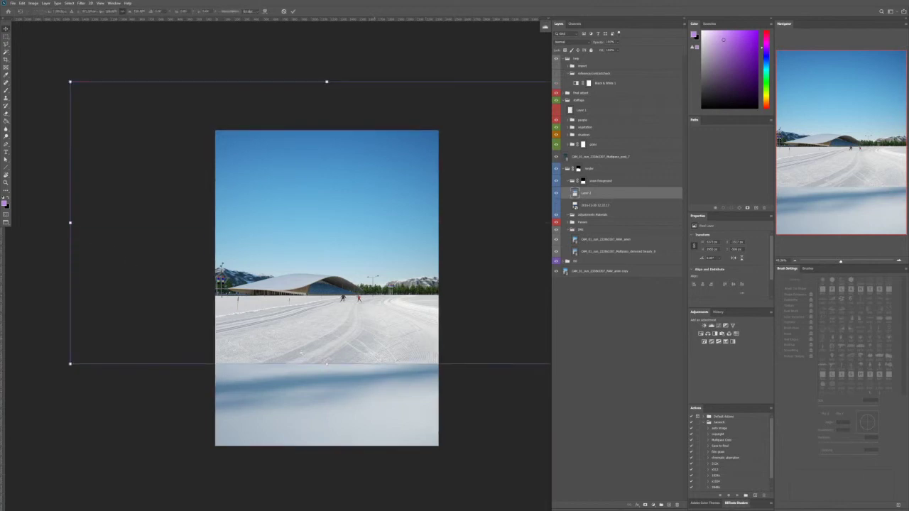
drag(106, 222, 188, 222)
drag(391, 330, 276, 420)
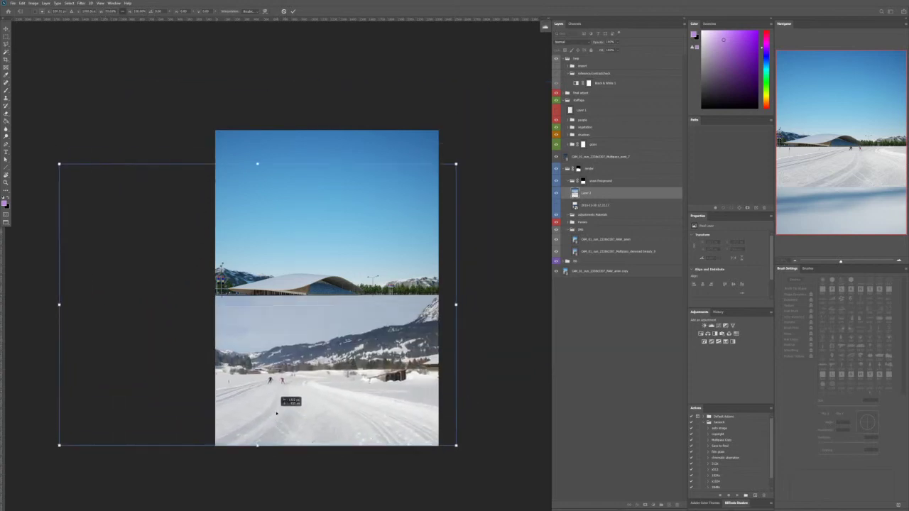
drag(257, 164, 296, 196)
scroll(319, 236, down, 3)
drag(310, 274, 317, 160)
drag(287, 87, 294, 107)
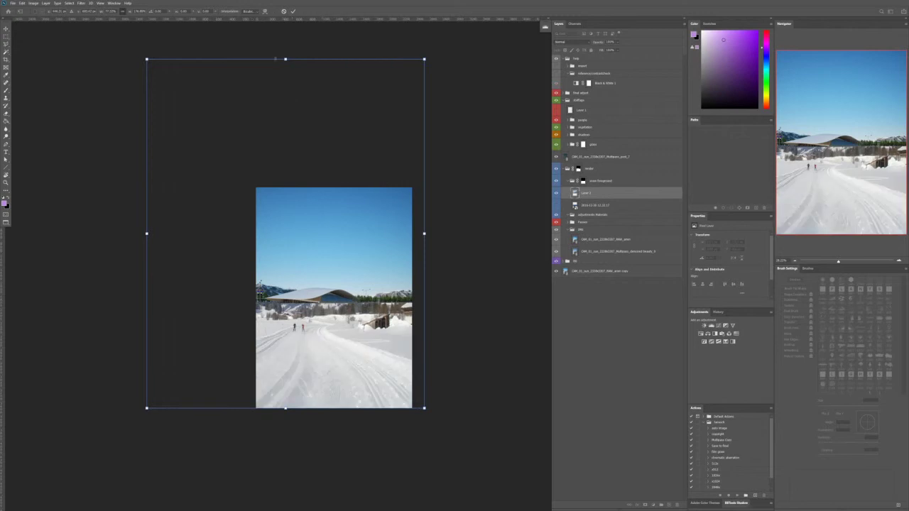
Step: Try stretching the ski track photo far beyond the canvas height and realigning its snow with the building's base
drag(291, 60, 321, 328)
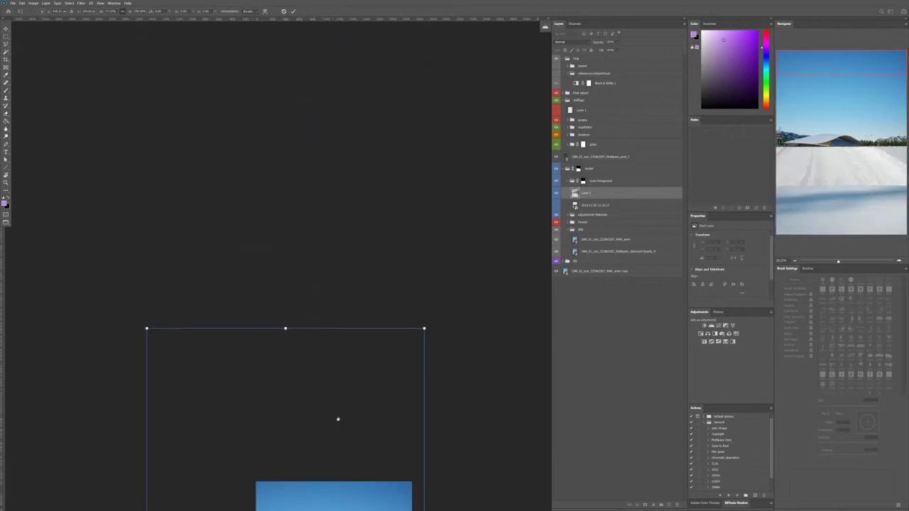
scroll(336, 419, down, 8)
drag(272, 45, 319, 312)
scroll(320, 312, down, 2)
drag(312, 369, 296, 202)
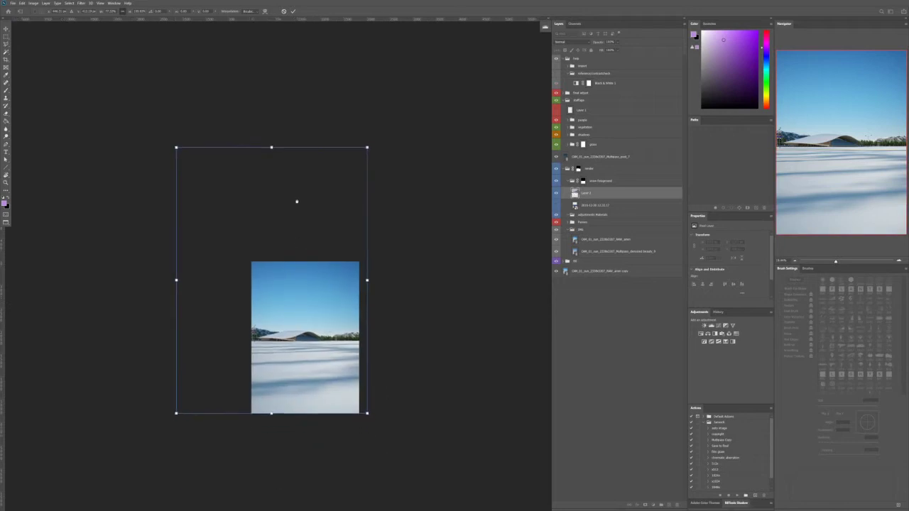
drag(313, 380, 339, 361)
key(Return)
alt+scroll(320, 370, up, 3)
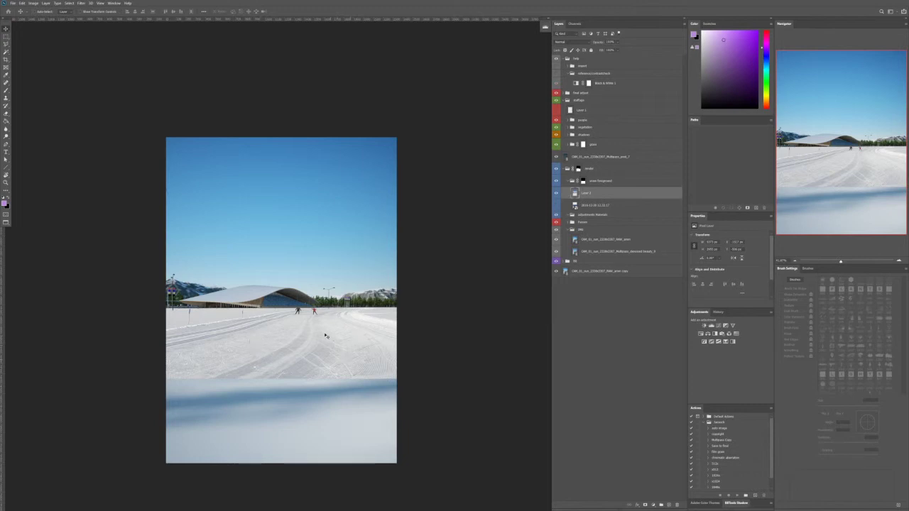
Step: Shift the ski track layer to the right and nudge it up in small increments against the building's base
drag(324, 342, 347, 349)
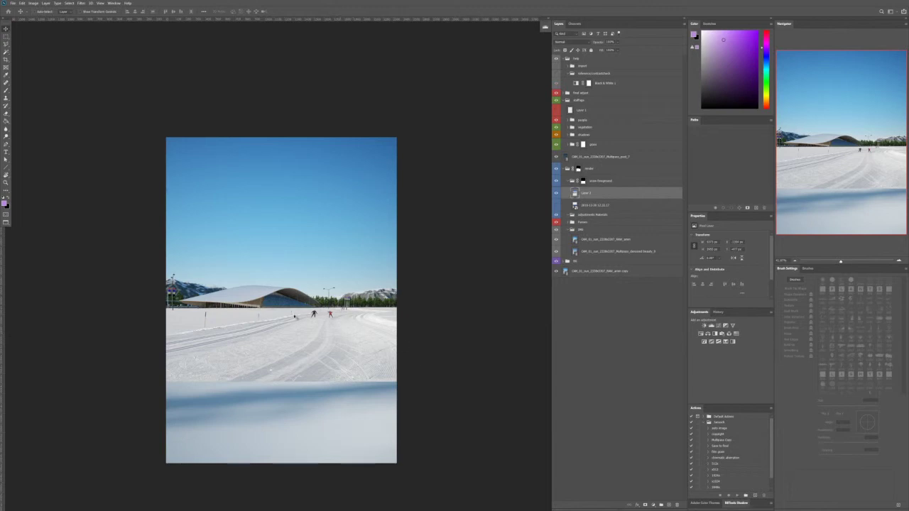
key(Up)
key(Up)
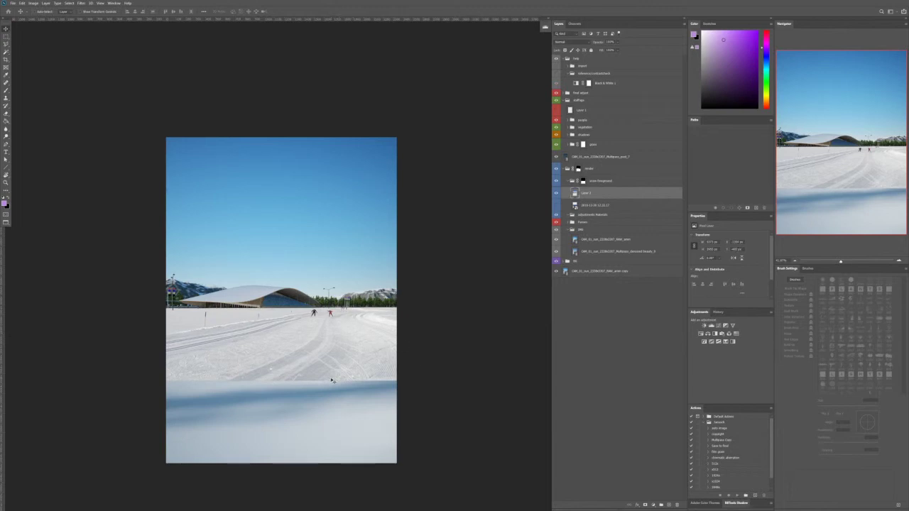
key(Up)
key(Up)
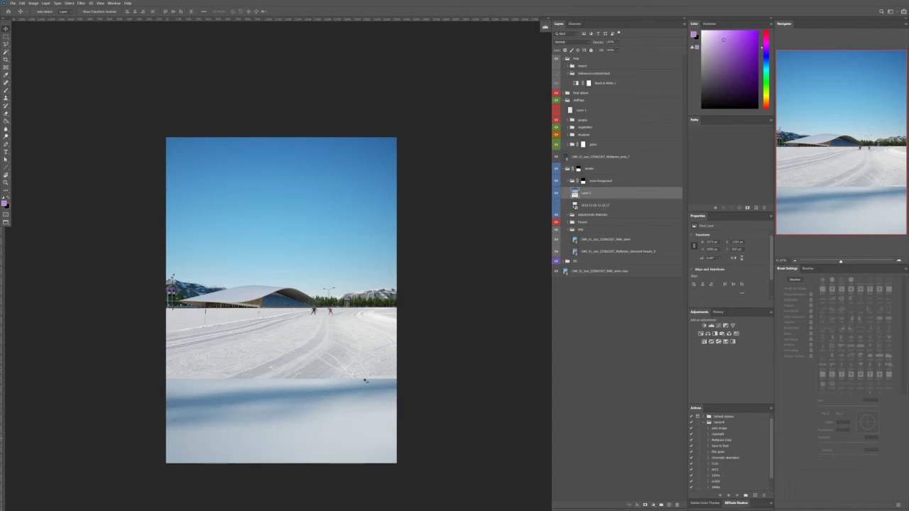
Step: Sketch purple guide strokes fanning out from the skiers across the snow on a new topmost layer, and clear them
click(588, 60)
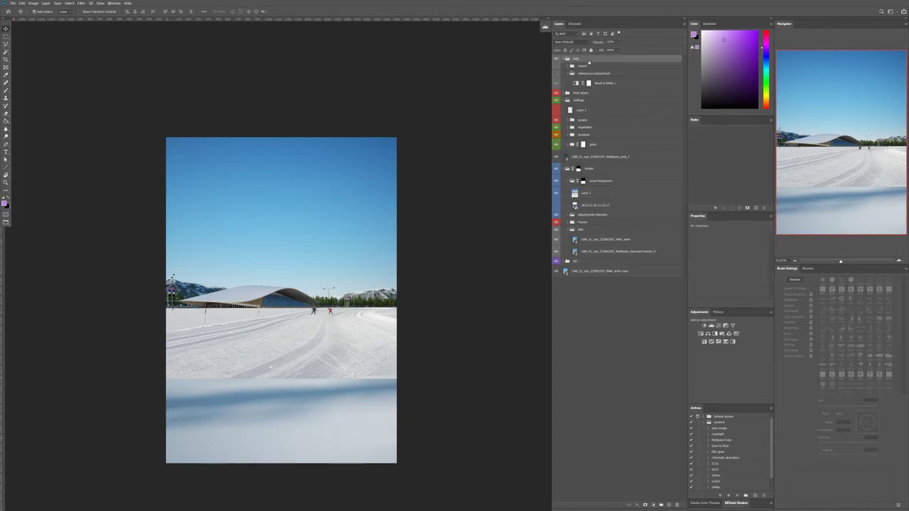
key(ctrl+shift+alt+n)
key(b)
mouse_move(142, 416)
mouse_down()
mouse_move(335, 334)
mouse_move(350, 364)
mouse_move(408, 406)
mouse_up()
mouse_move(330, 323)
mouse_down()
mouse_move(317, 341)
mouse_move(158, 407)
mouse_up()
drag(326, 324, 405, 401)
mouse_move(334, 325)
mouse_down()
mouse_move(437, 377)
mouse_move(401, 363)
mouse_up()
drag(333, 323, 398, 377)
mouse_move(348, 353)
mouse_down()
mouse_move(377, 377)
mouse_move(357, 363)
mouse_up()
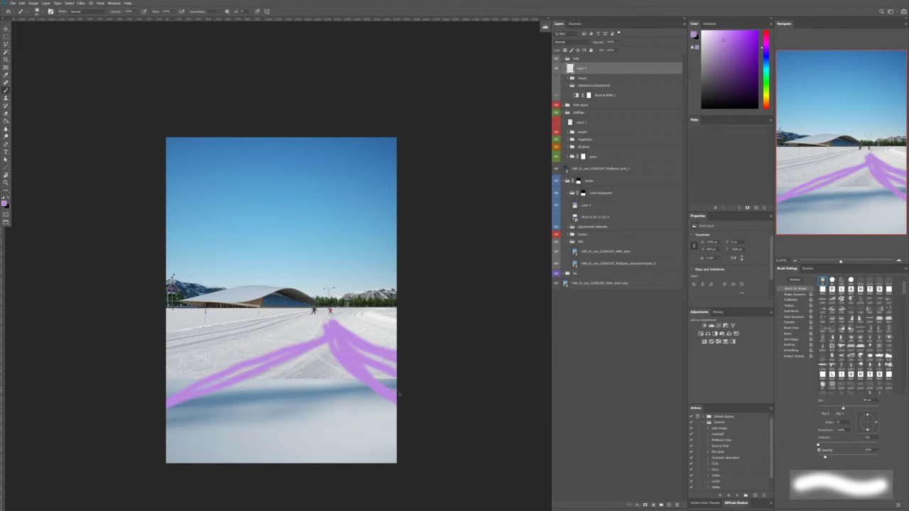
key(ctrl+a)
key(Delete)
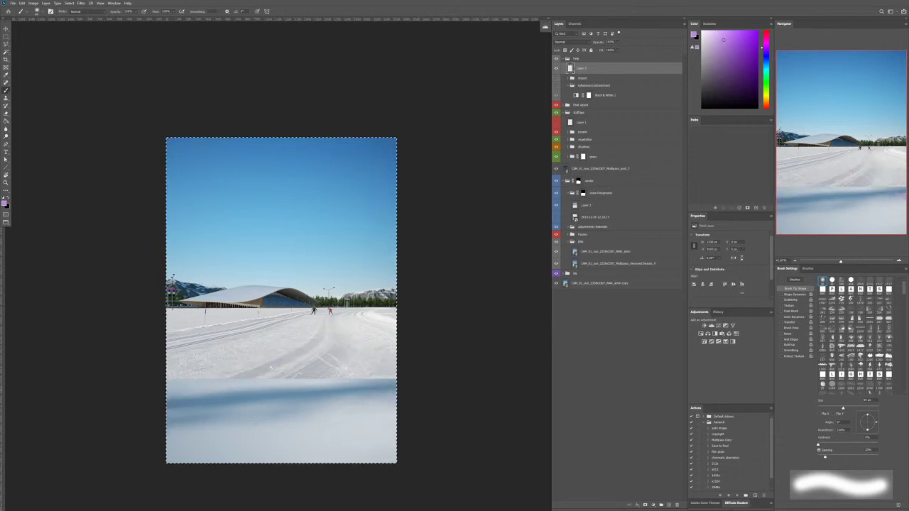
Step: Switch to Adobe Bridge and examine the snowy road, lake and ski trail photos in full-screen preview for foreground tracks
key(alt+Tab)
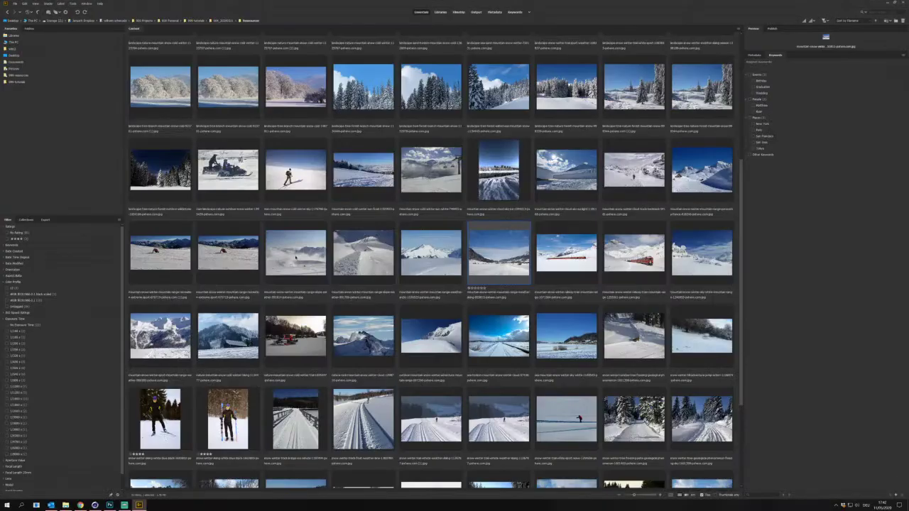
click(296, 336)
click(431, 336)
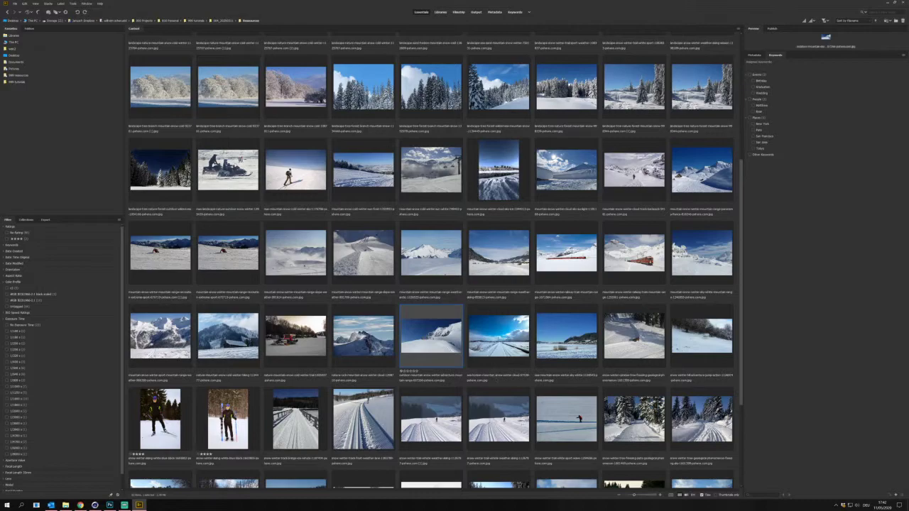
key(Right)
key(space)
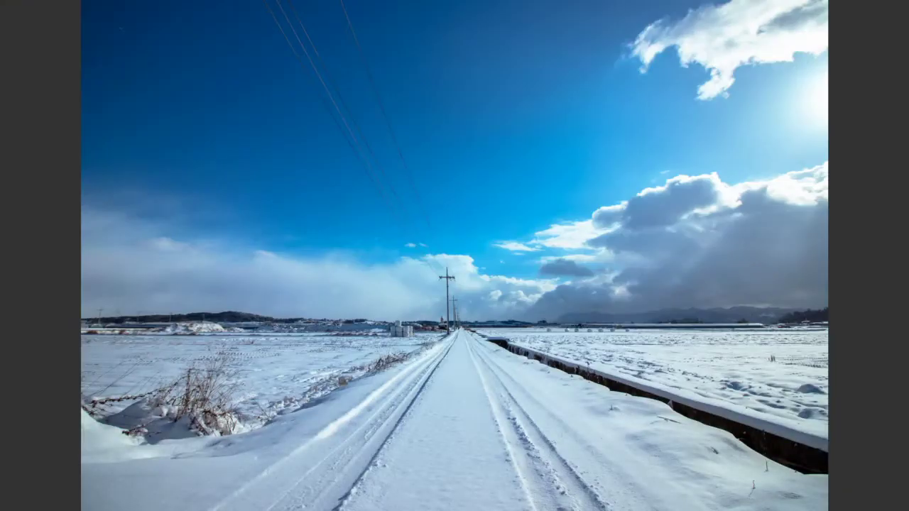
key(Right)
key(Right)
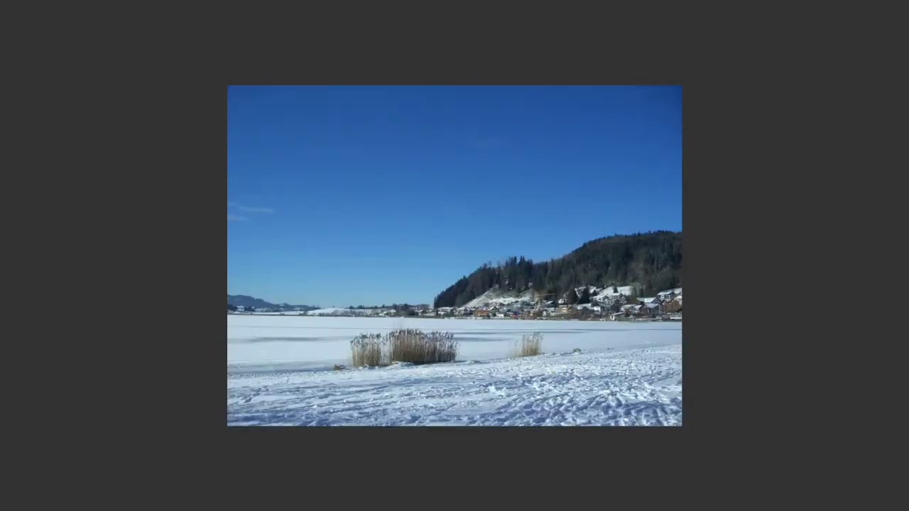
key(Left)
key(Left)
key(Right)
key(Left)
key(Left)
key(Right)
key(Right)
key(Right)
key(Left)
key(space)
Step: Try the groomed ski trail photo with the lone skier as a pasted foreground layer, and delete that layer
key(Return)
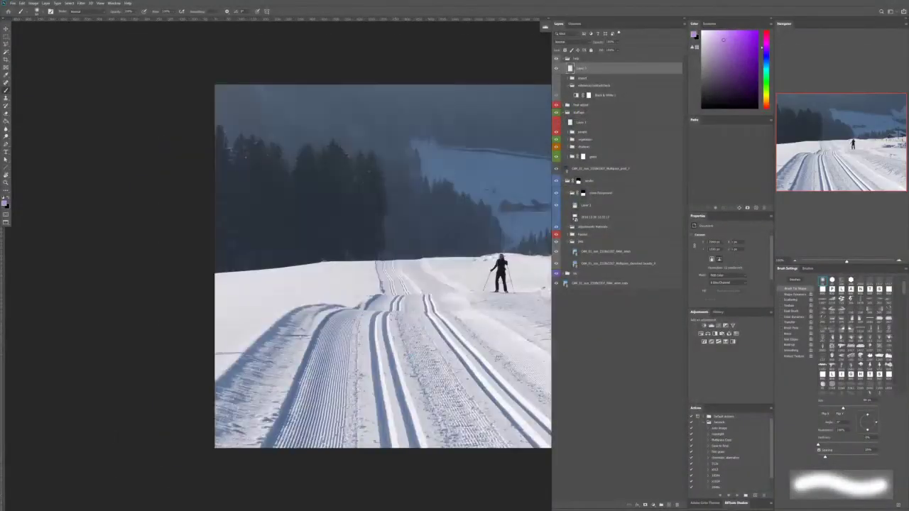
key(ctrl+w)
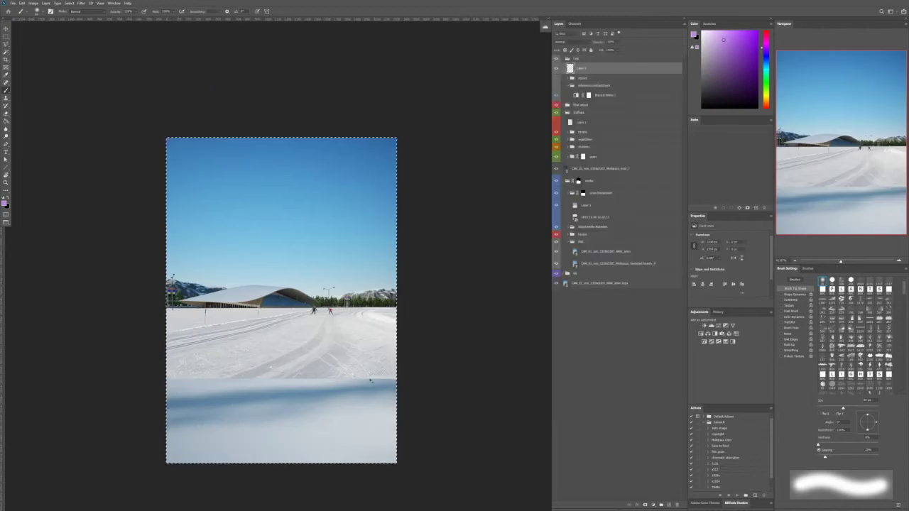
key(ctrl+v)
key(v)
mouse_move(282, 325)
mouse_down()
mouse_move(480, 353)
mouse_move(452, 336)
mouse_move(381, 344)
mouse_move(362, 353)
mouse_move(399, 350)
mouse_move(280, 386)
mouse_move(242, 436)
mouse_move(334, 442)
mouse_move(305, 391)
mouse_move(293, 396)
mouse_move(264, 364)
mouse_move(218, 358)
mouse_move(298, 346)
mouse_move(338, 353)
mouse_move(309, 343)
mouse_move(410, 334)
mouse_move(441, 342)
mouse_move(376, 350)
mouse_up()
key(Delete)
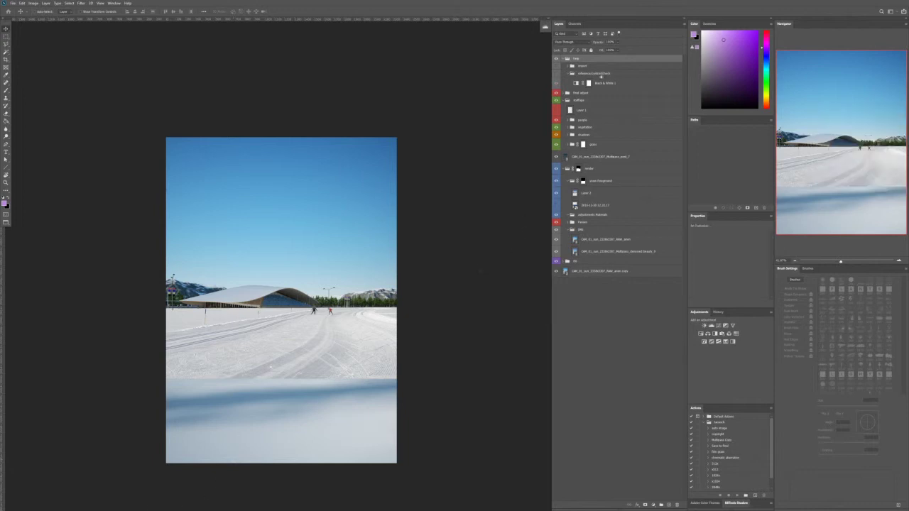
Step: Add a mask to the ski track layer and brush away its lower edge and centre to blend it into the rendered snow
click(588, 192)
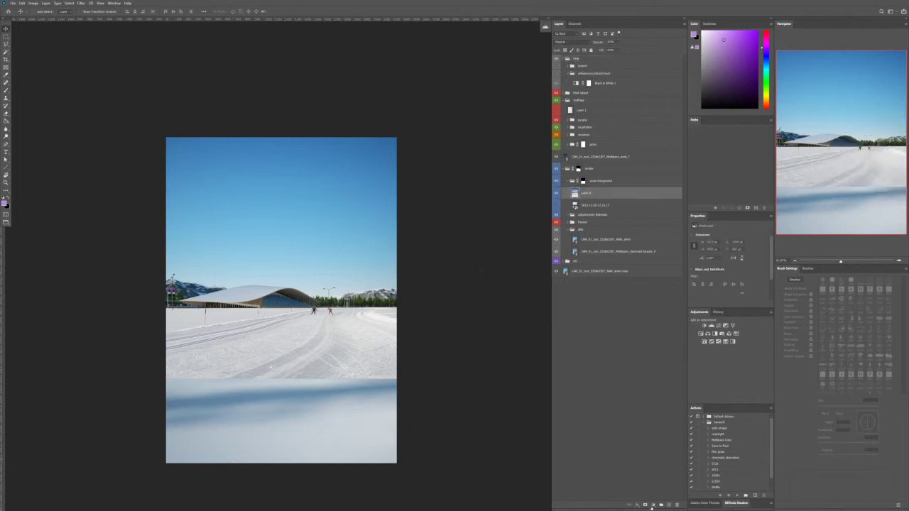
click(645, 503)
key(b)
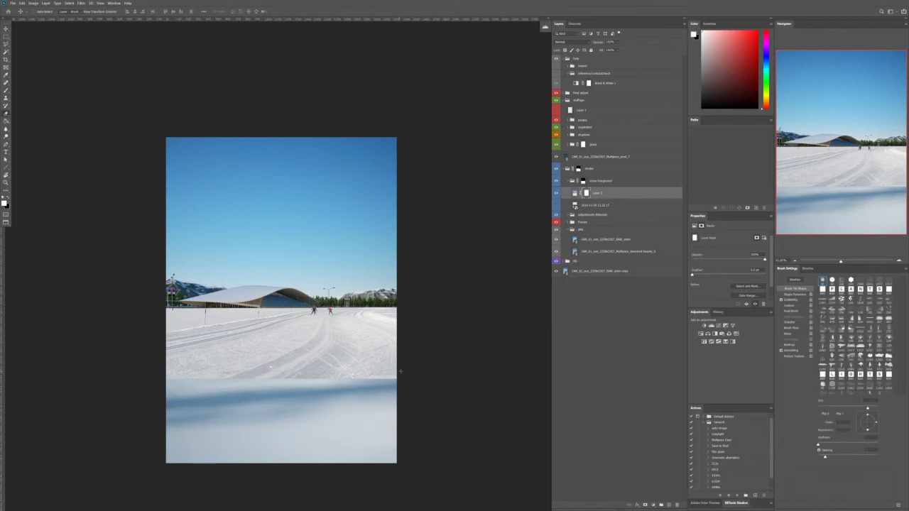
mouse_move(289, 375)
mouse_down()
mouse_move(298, 375)
mouse_move(256, 377)
mouse_up()
mouse_move(317, 350)
mouse_down()
mouse_move(288, 367)
mouse_move(323, 346)
mouse_move(330, 358)
mouse_move(347, 359)
mouse_move(338, 362)
mouse_move(329, 335)
mouse_up()
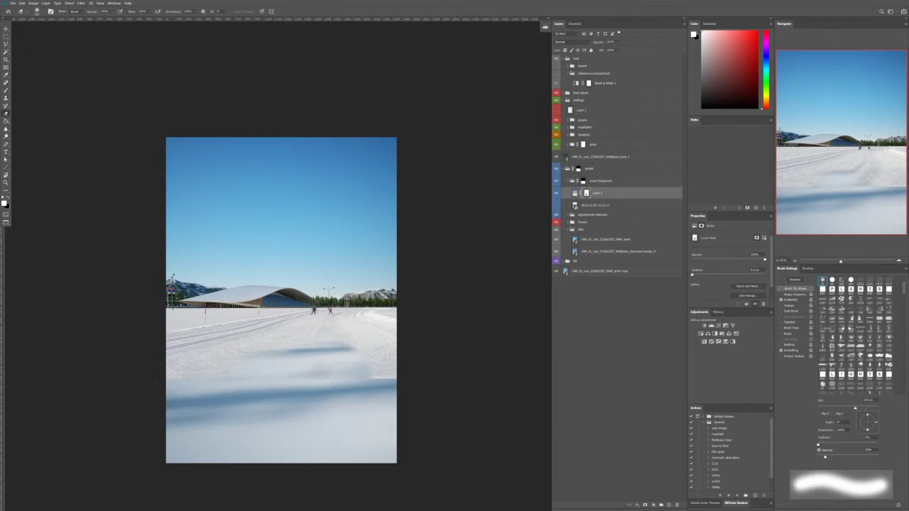
mouse_move(225, 358)
mouse_down()
mouse_move(285, 351)
mouse_move(326, 328)
mouse_move(402, 384)
mouse_move(335, 328)
mouse_move(412, 388)
mouse_move(351, 330)
mouse_move(399, 359)
mouse_move(400, 374)
mouse_up()
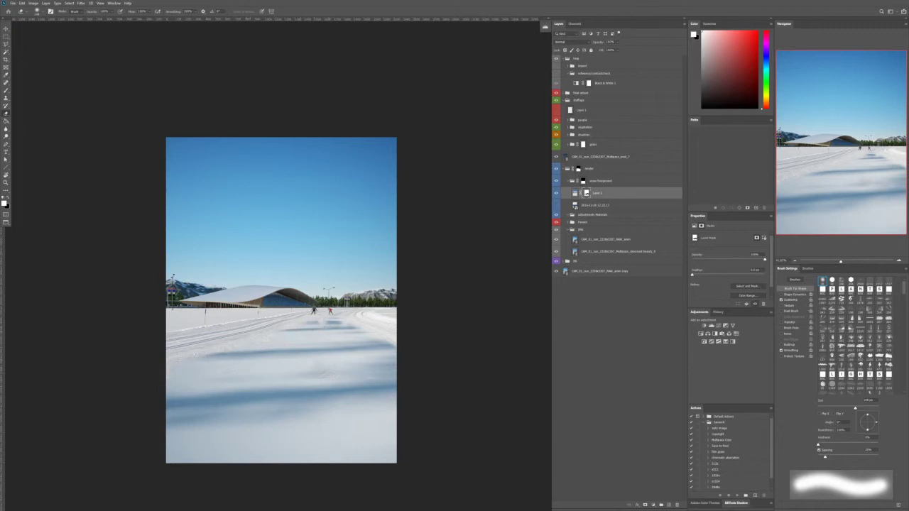
drag(342, 315, 341, 316)
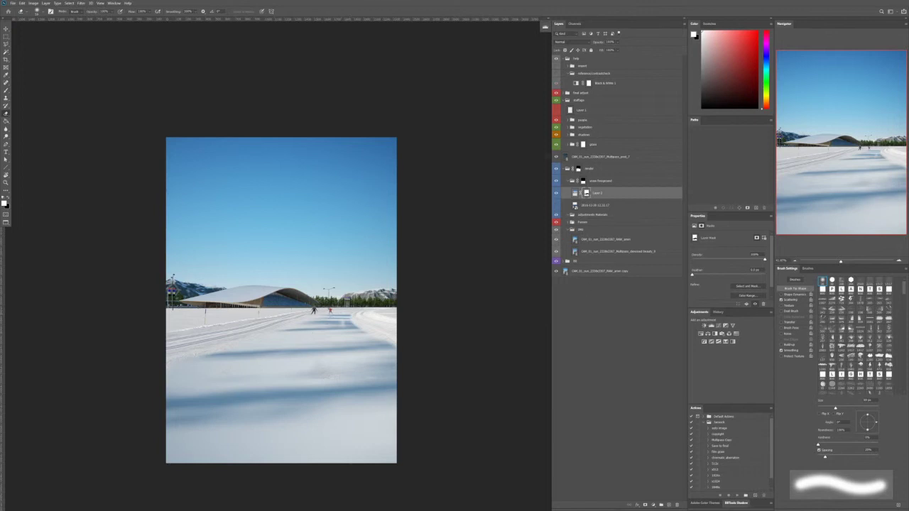
Step: Duplicate the shadow pass group into the snow foreground group above the ski tracks, set it to Multiply, and raise its opacity
click(572, 222)
drag(604, 270, 600, 182)
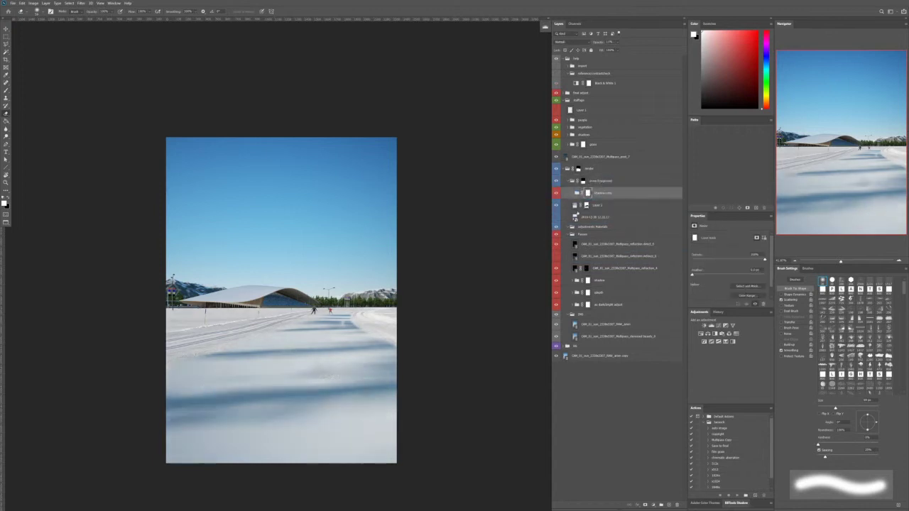
click(601, 193)
click(618, 43)
key(alt+shift+m)
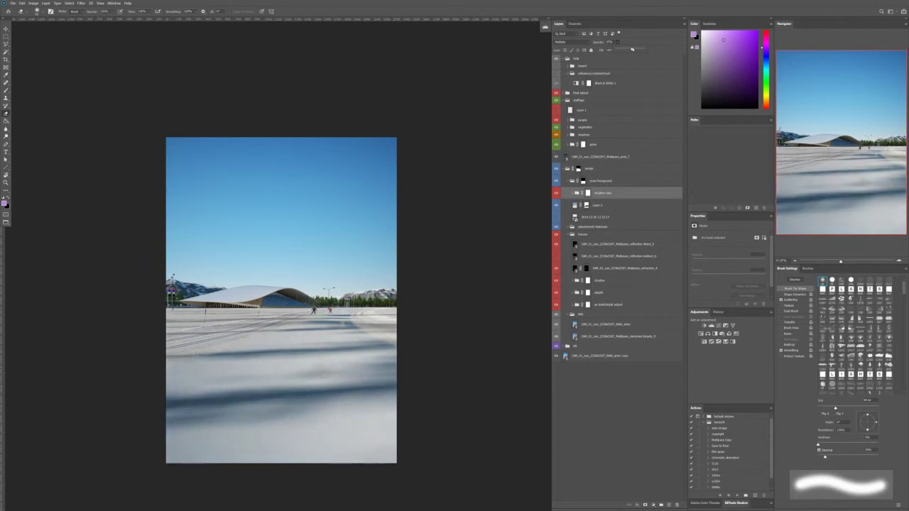
drag(629, 49, 633, 49)
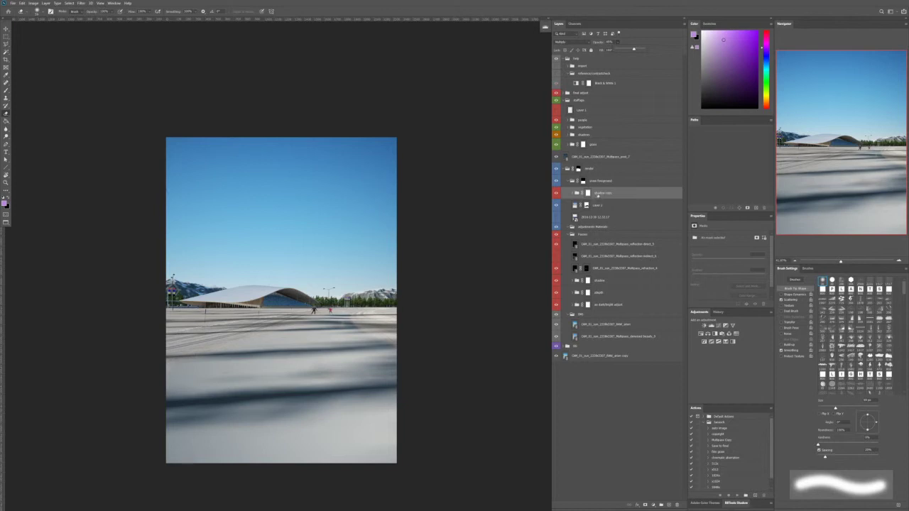
Step: Move the shadow pass layer out of the duplicated shadow group and delete that group
click(572, 193)
click(572, 193)
drag(601, 205, 598, 189)
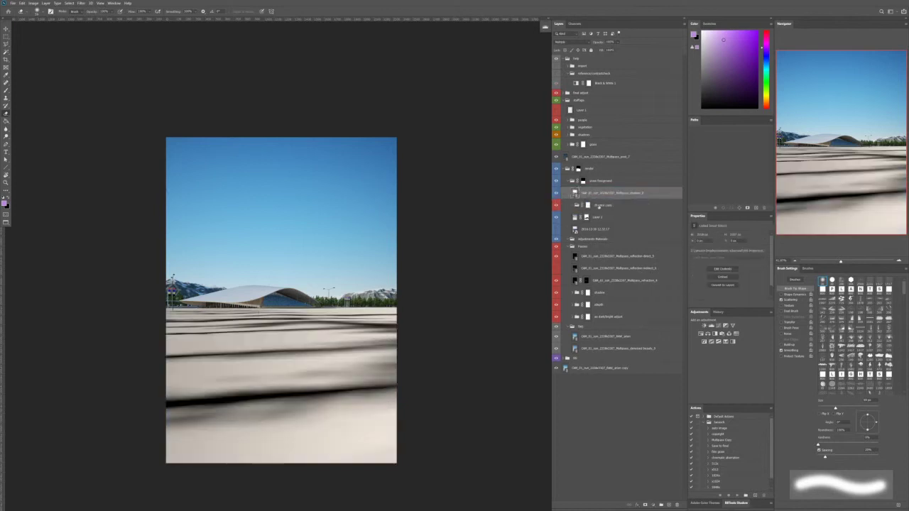
click(599, 206)
key(Delete)
Step: Clip the shadow pass layer to the masked ski track layer and set its blend mode to Multiply
click(603, 195)
key(ctrl+alt+g)
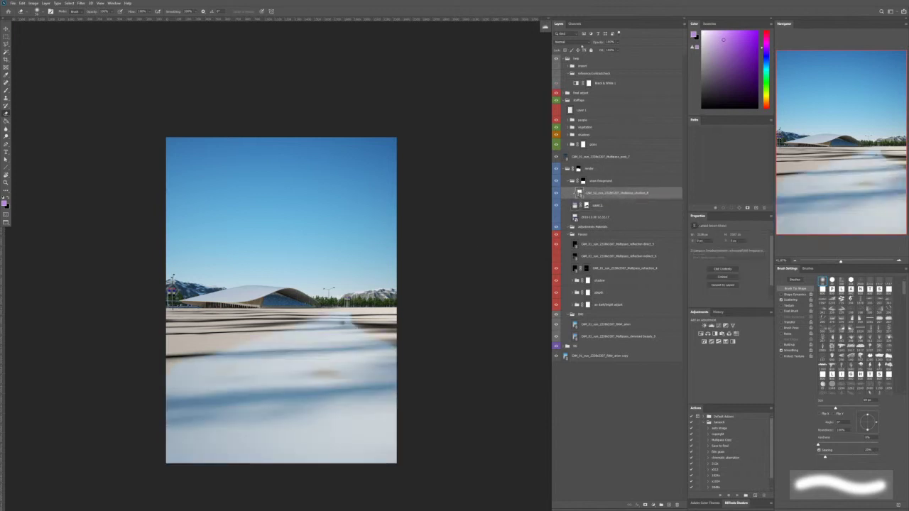
click(568, 42)
click(568, 61)
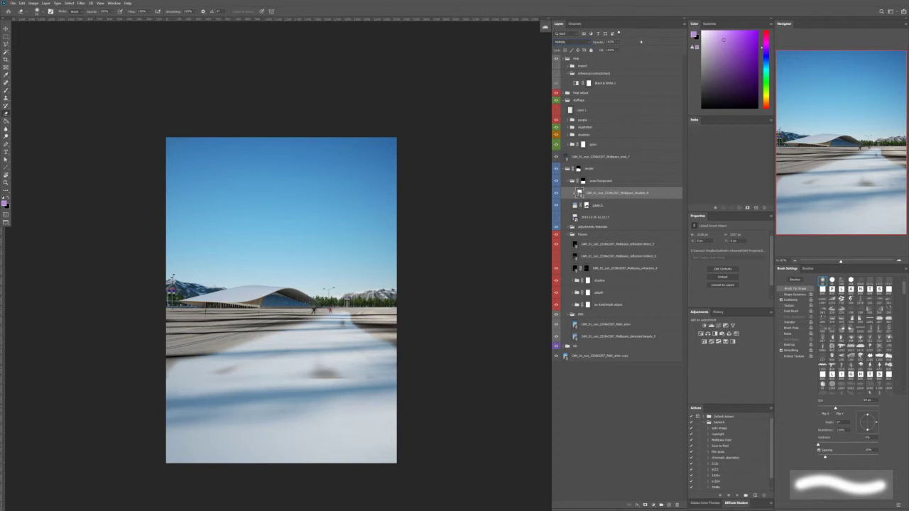
Step: Lower the opacity of the clipped shadow pass layer to lighten the shadows over the ski tracks
click(619, 43)
drag(614, 49, 609, 49)
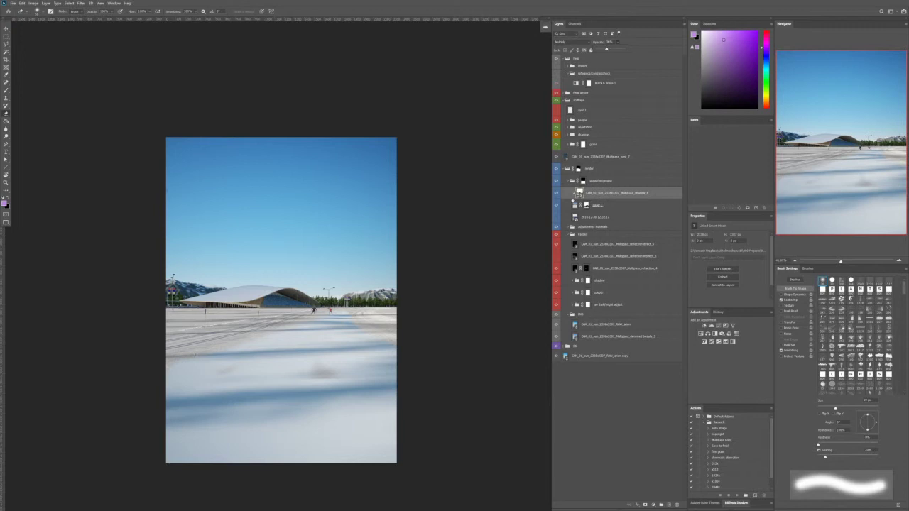
Step: Add a Color Balance adjustment clipped to the ski track layer and shift its midtones towards cyan
click(598, 201)
click(599, 203)
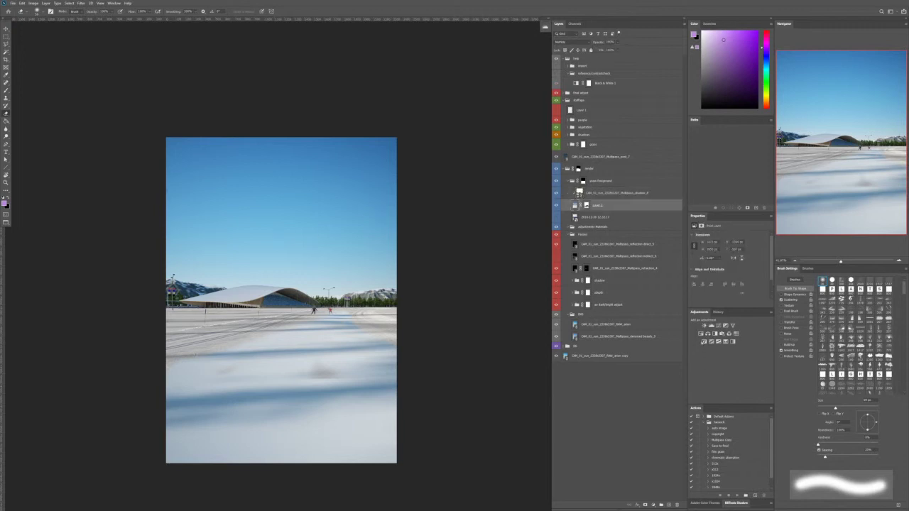
click(708, 334)
drag(720, 249, 716, 243)
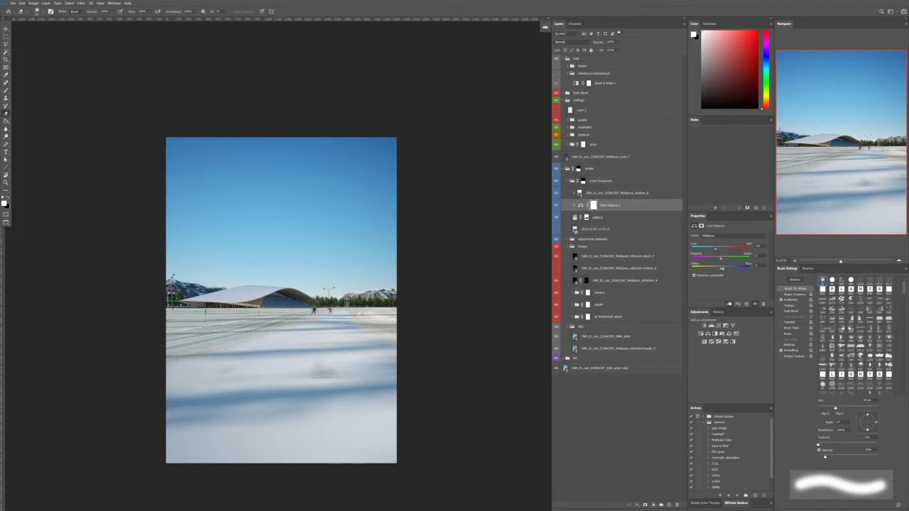
Step: Try tinting the ski tracks with a clipped layer filled with sampled shadow blue, on Multiply at reduced opacity, and delete it
key(ctrl+alt+shift+n)
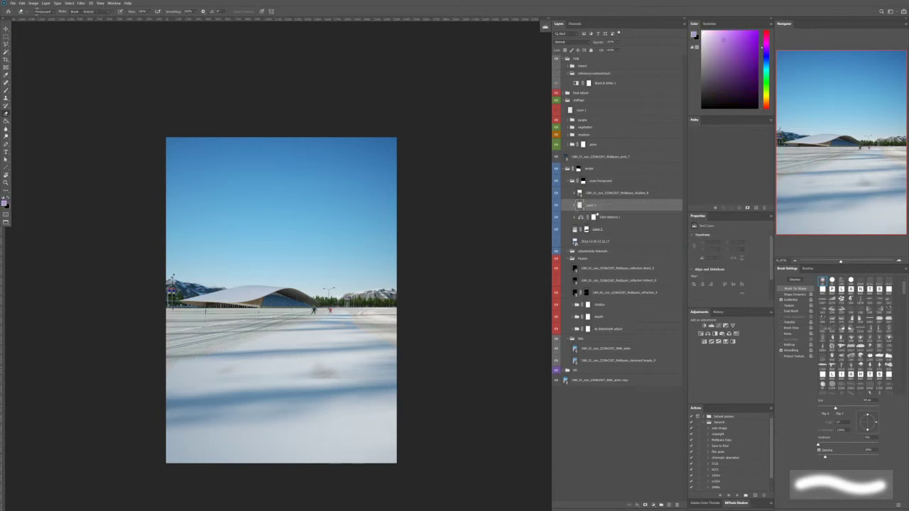
key(g)
alt+click(245, 351)
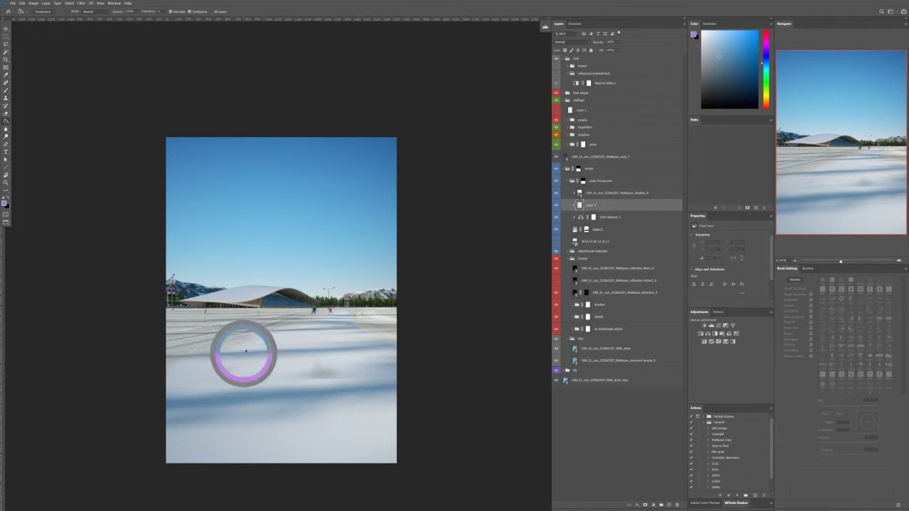
click(223, 326)
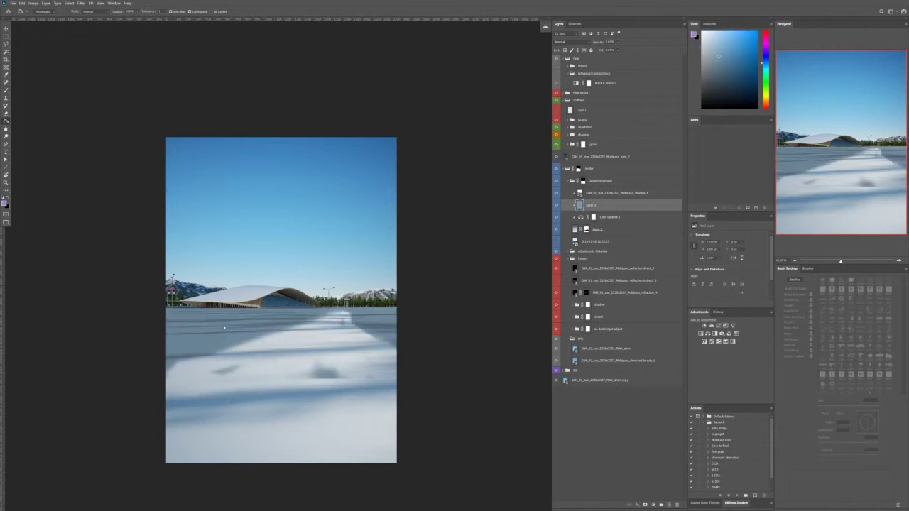
click(568, 42)
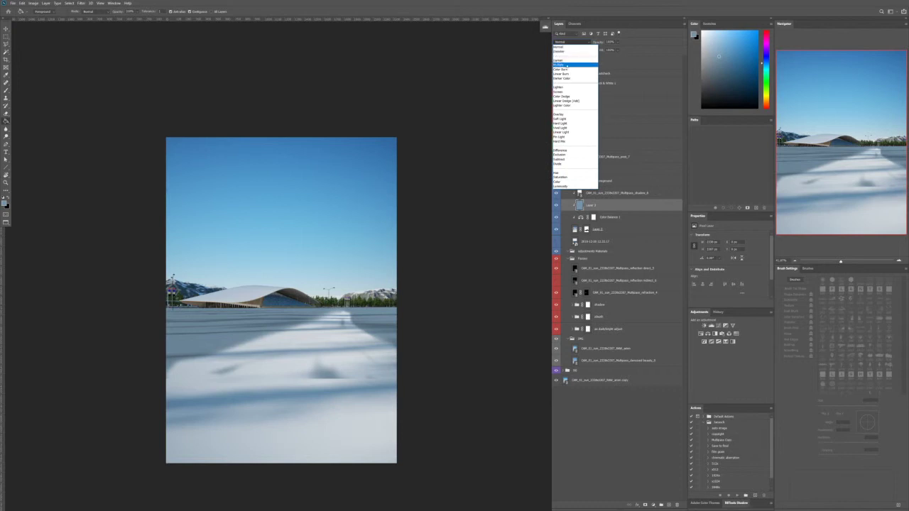
click(572, 66)
click(619, 42)
drag(625, 49, 607, 49)
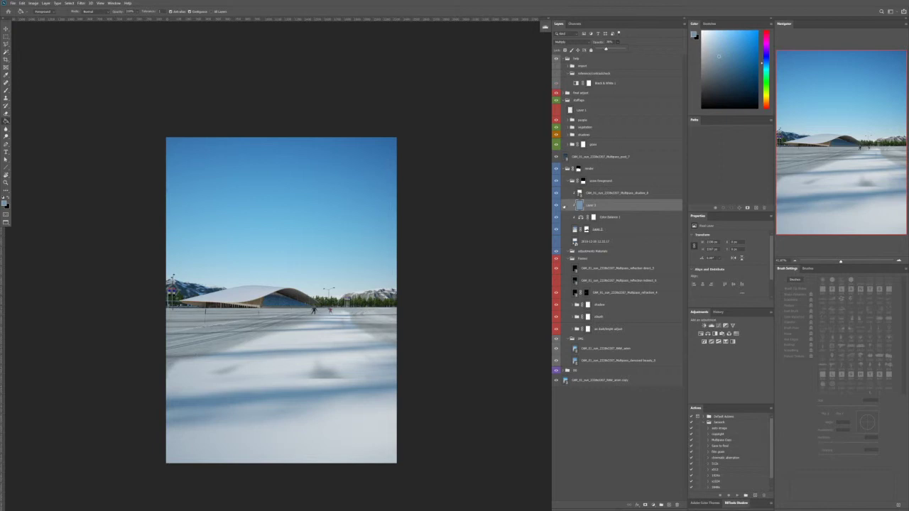
drag(605, 49, 605, 49)
key(Delete)
Step: Add a clipped Hue/Saturation adjustment above the ski track Color Balance, with Colorize on, a blue hue, reduced saturation and slightly lower lightness
click(708, 334)
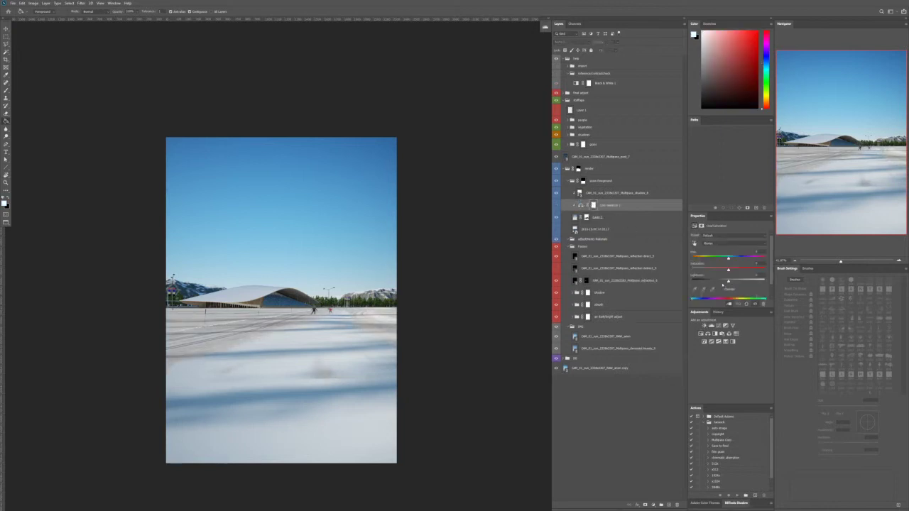
drag(704, 268, 730, 259)
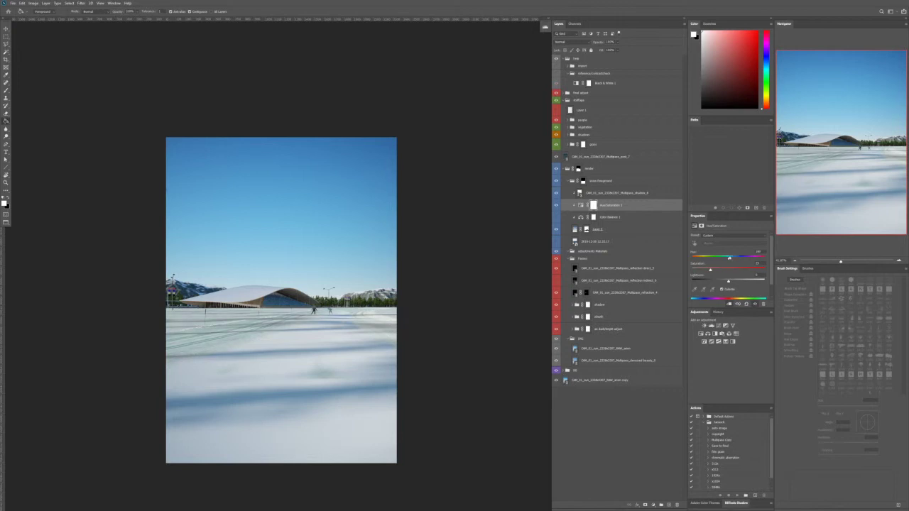
drag(729, 260, 735, 260)
drag(729, 282, 727, 283)
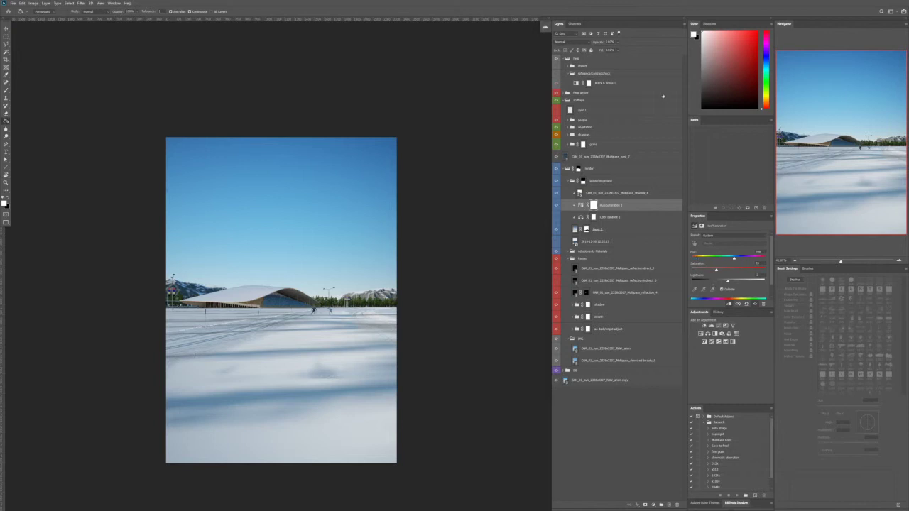
Step: Turn on the black-and-white contrast check to compare the tones of the ski tracks and rendered snow
click(562, 93)
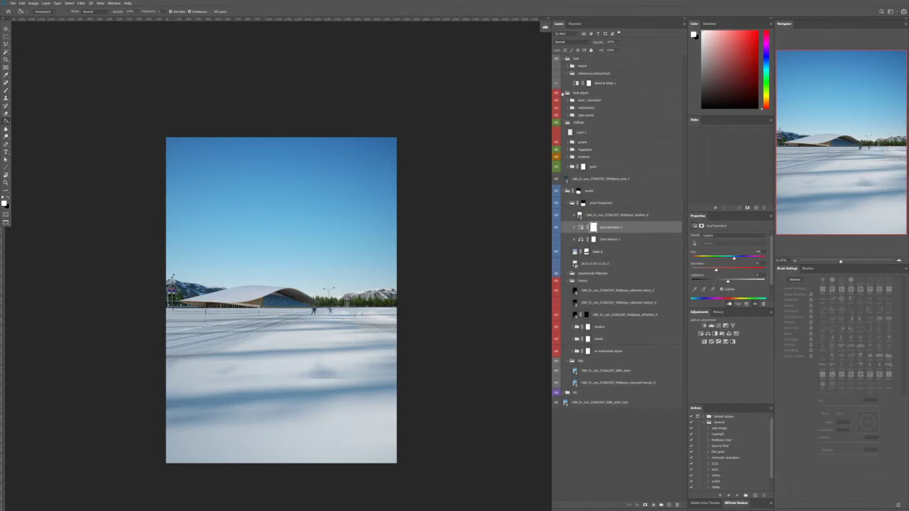
click(566, 93)
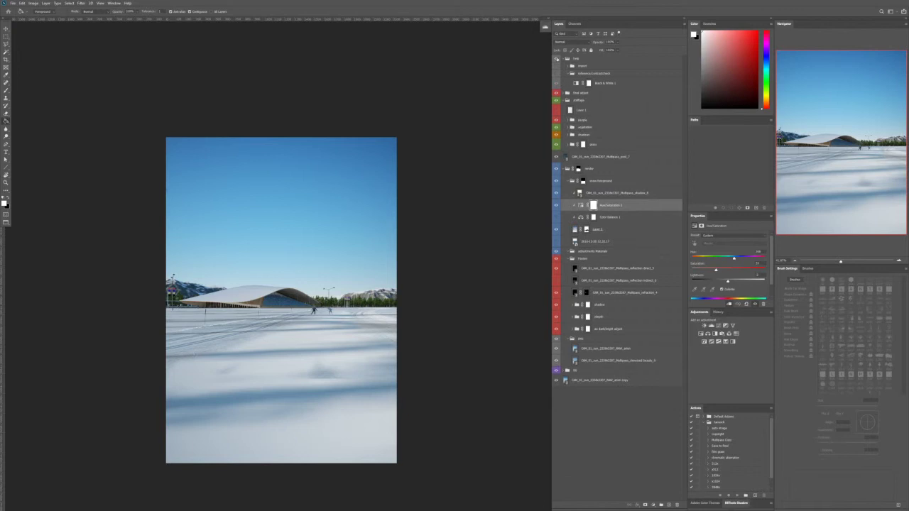
click(568, 74)
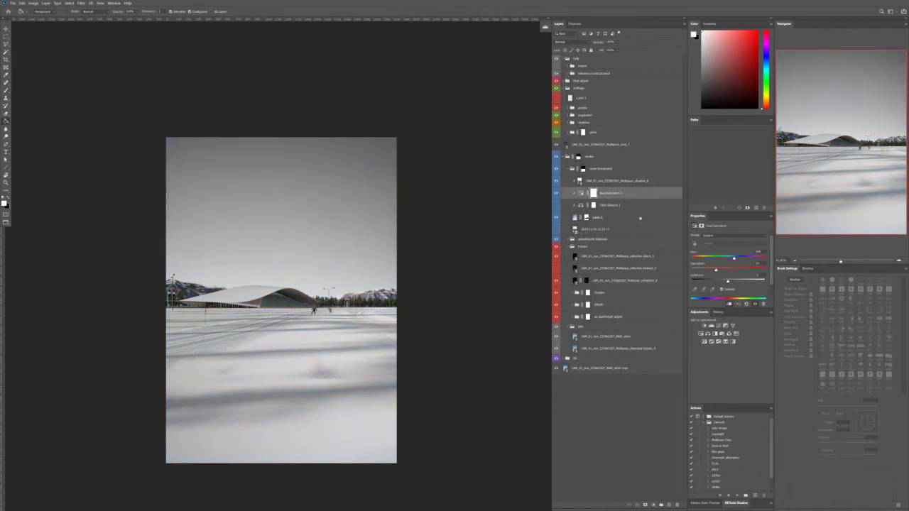
Step: Add a clipped Levels adjustment above the ski track Color Balance and lower its white input level to brighten the snow
click(609, 206)
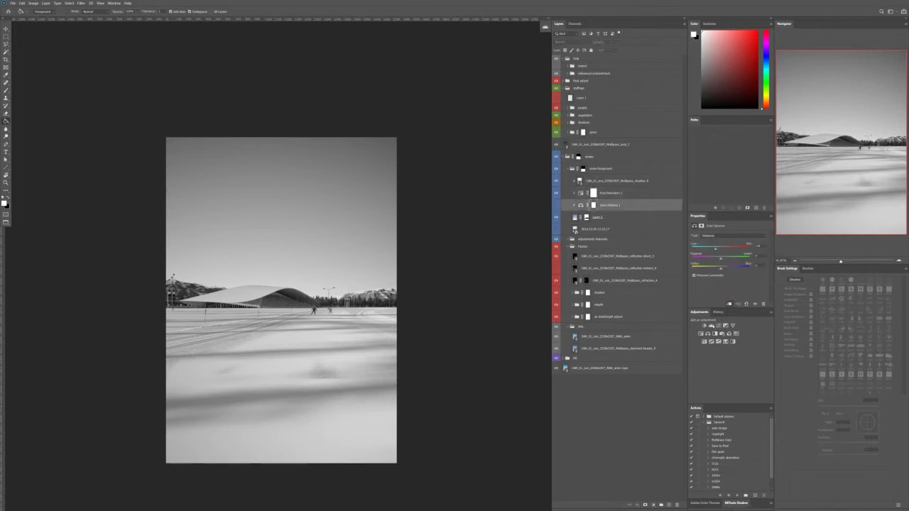
click(711, 325)
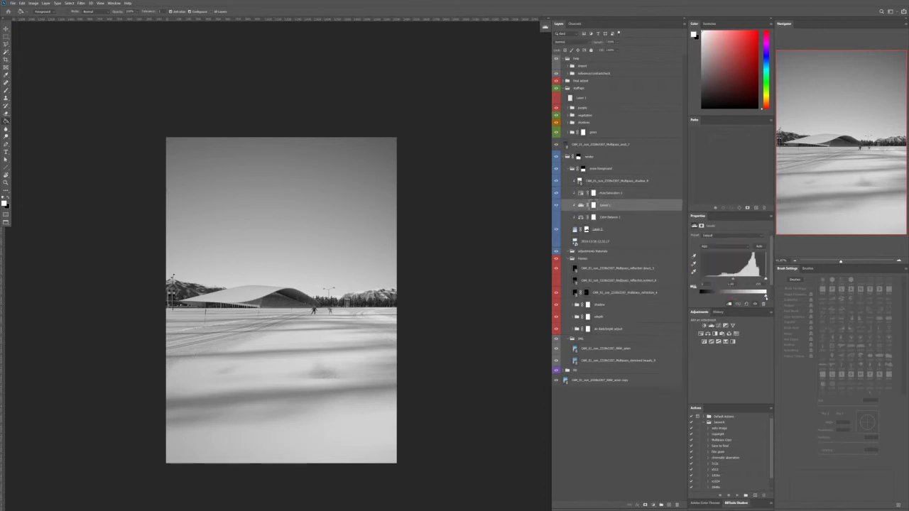
drag(760, 297, 759, 280)
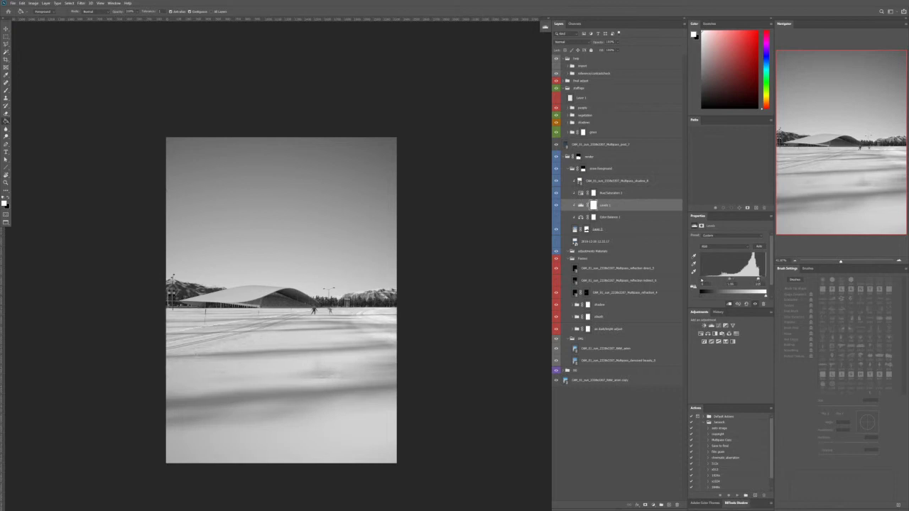
drag(702, 281, 706, 281)
Step: Compare the snow with and without the shadow pass, view it in colour again, and check the Hue/Saturation settings
click(556, 182)
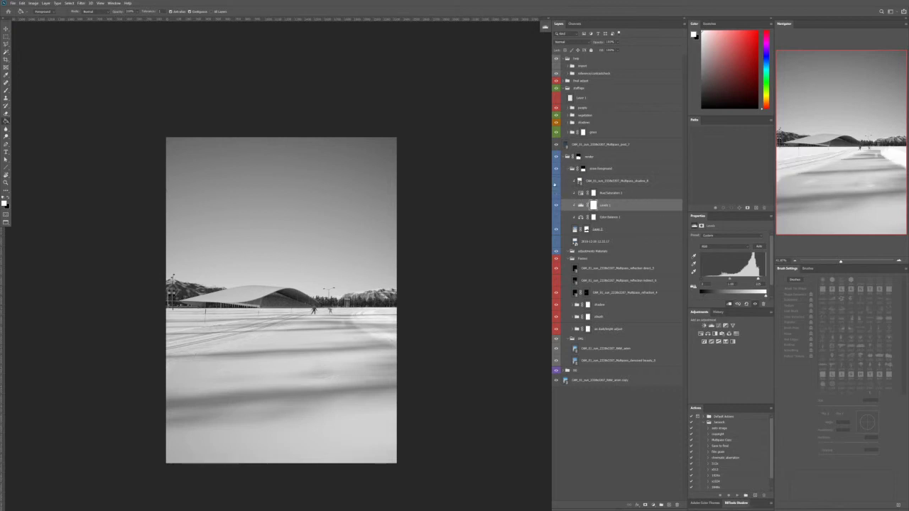
click(556, 183)
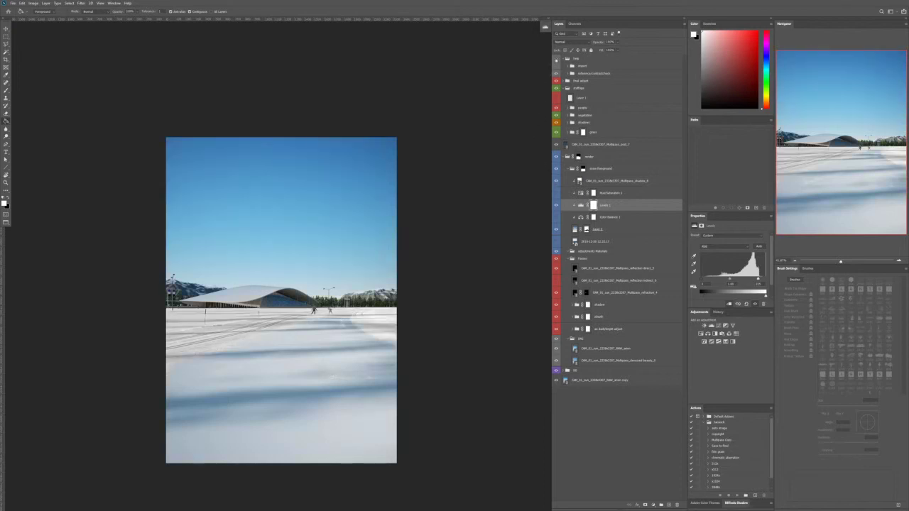
click(609, 192)
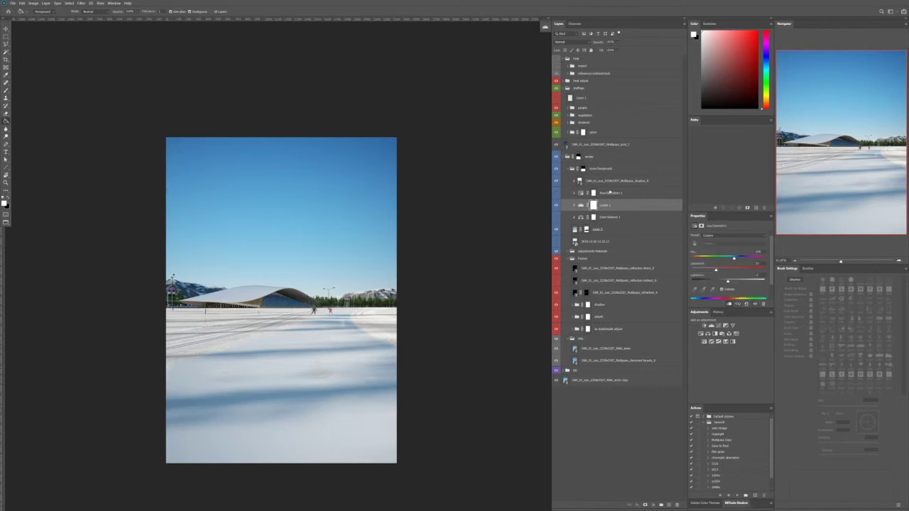
Step: Add a Color Balance adjustment clipped above the shadow pass, shifting its shadows towards cyan and blue and its midtones towards blue
click(602, 181)
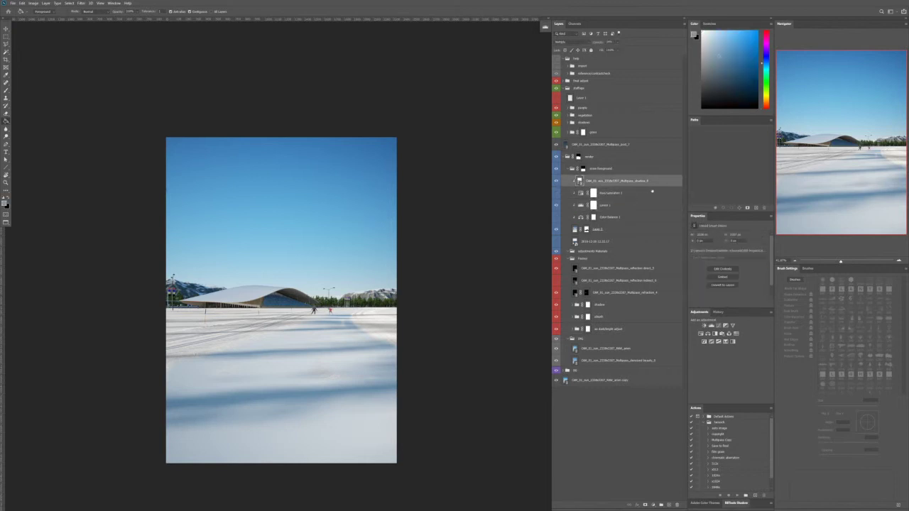
click(708, 333)
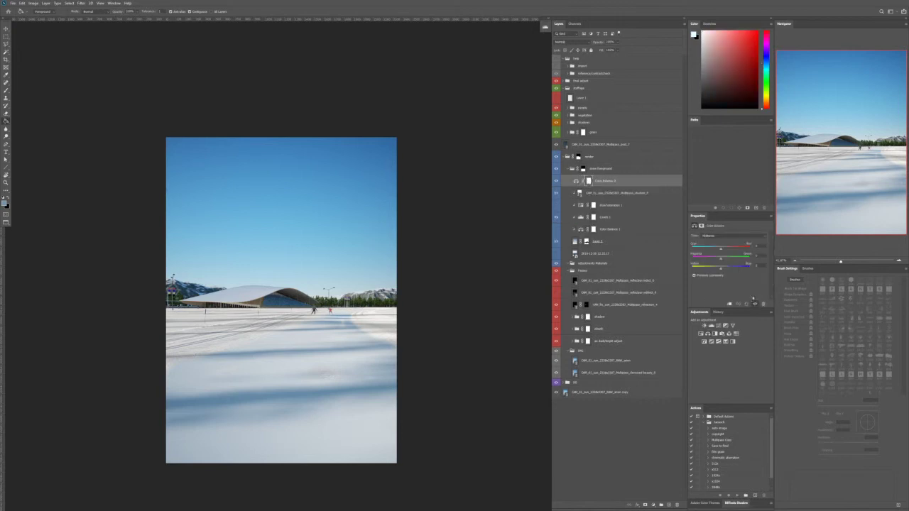
click(734, 235)
click(712, 241)
drag(722, 269, 715, 246)
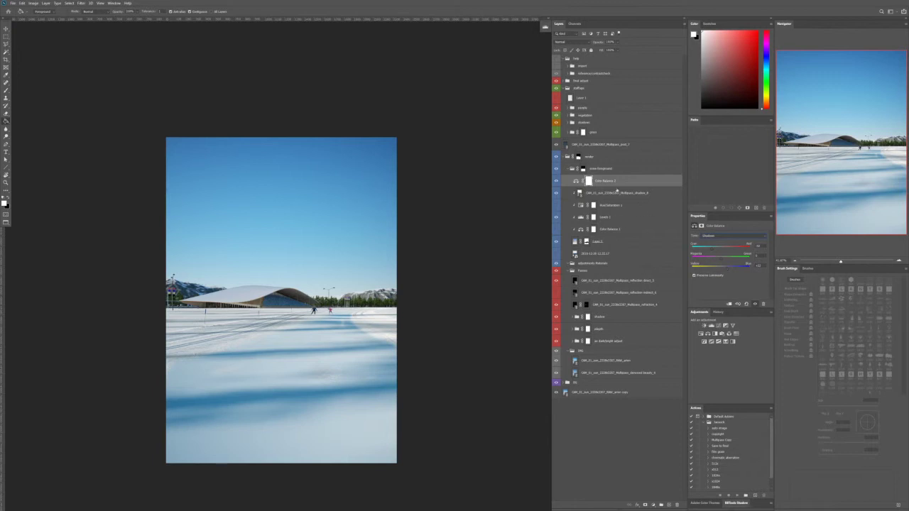
alt+click(609, 186)
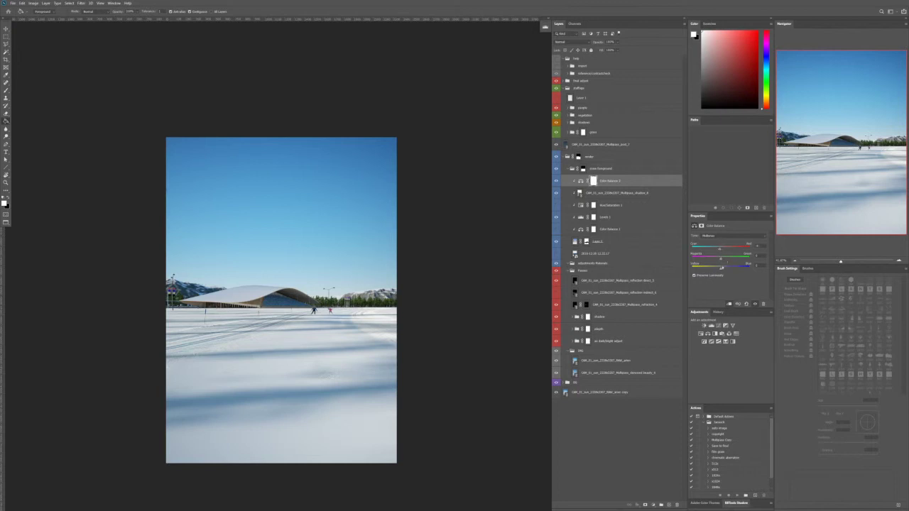
drag(724, 270, 726, 270)
Step: Brush out part of the Levels mask over the overly bright snow near the image's right edge
click(594, 217)
key(b)
drag(369, 325, 378, 325)
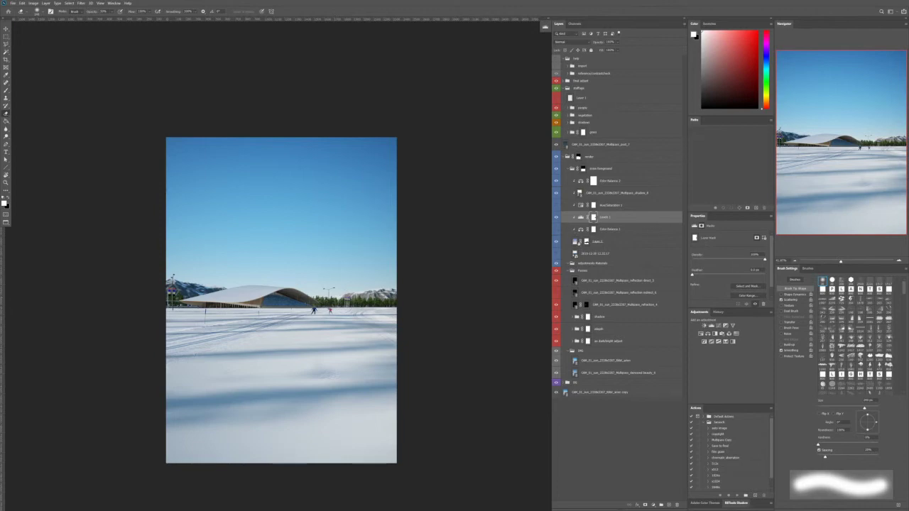
Step: Clone clean snow over the skis of the dark-suited skier on the ski track layer
click(577, 243)
scroll(339, 310, up, 5)
scroll(289, 314, up, 7)
key(s)
drag(254, 308, 250, 308)
alt+click(161, 296)
mouse_move(186, 287)
mouse_down()
mouse_move(228, 287)
mouse_move(195, 303)
mouse_move(258, 295)
mouse_up()
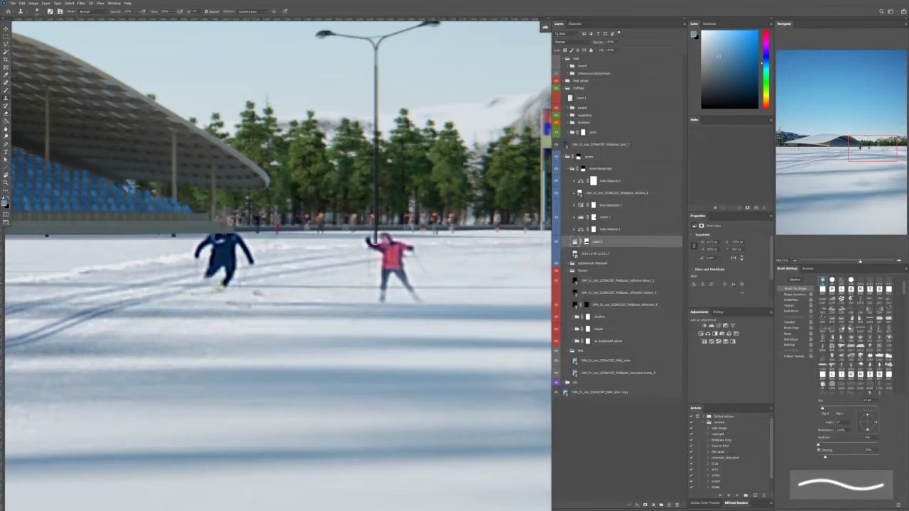
Step: Clone out the skier in the red jacket with clean snow, undoing the misplaced strokes
mouse_move(382, 302)
mouse_down()
mouse_move(384, 260)
mouse_move(422, 298)
mouse_up()
key(bracketright)
drag(412, 267, 387, 245)
key(ctrl+z)
key(ctrl+z)
key(ctrl+z)
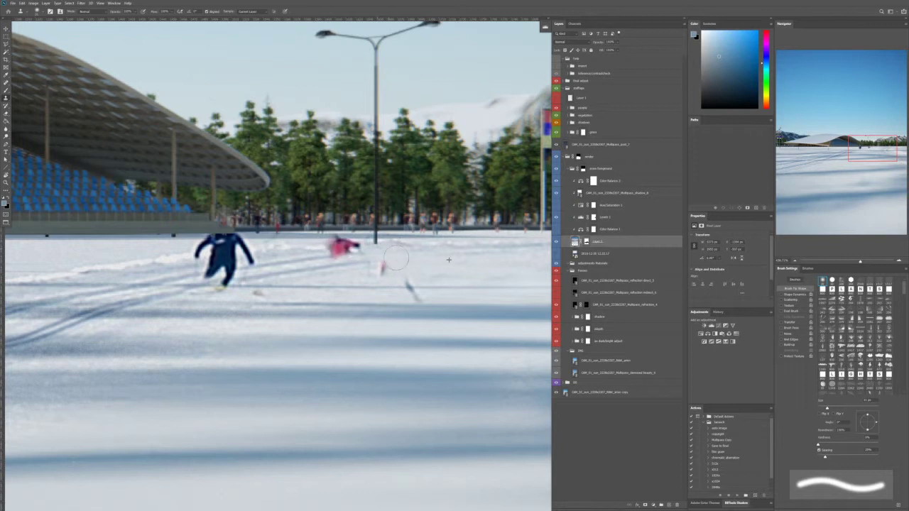
mouse_move(411, 253)
mouse_down()
mouse_move(390, 264)
mouse_move(391, 250)
mouse_move(362, 242)
mouse_move(418, 243)
mouse_move(373, 272)
mouse_move(416, 299)
mouse_up()
Step: Clone out the dark-suited skier and the leftover marks beside him, and check the whole image
drag(256, 294, 246, 290)
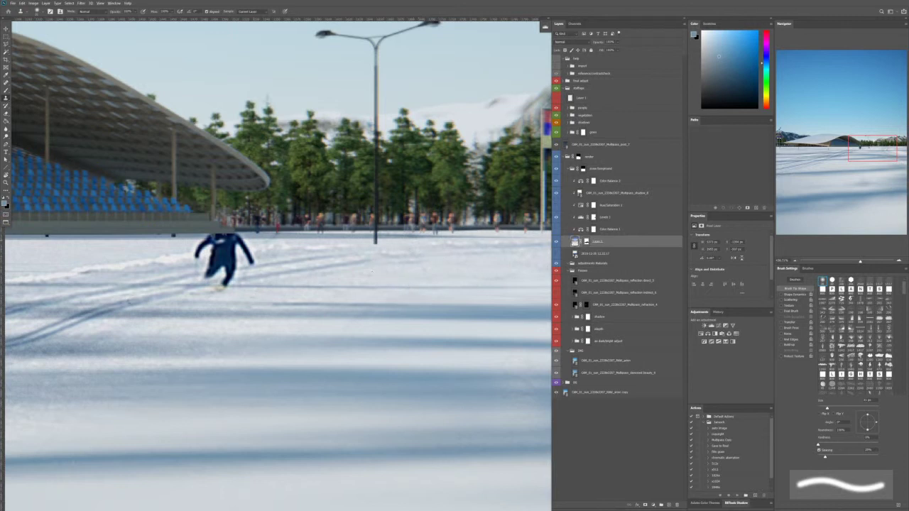
mouse_move(193, 291)
mouse_down()
mouse_move(211, 277)
mouse_move(205, 269)
mouse_move(218, 247)
mouse_move(200, 250)
mouse_move(228, 245)
mouse_move(240, 268)
mouse_up()
scroll(206, 284, down, 7)
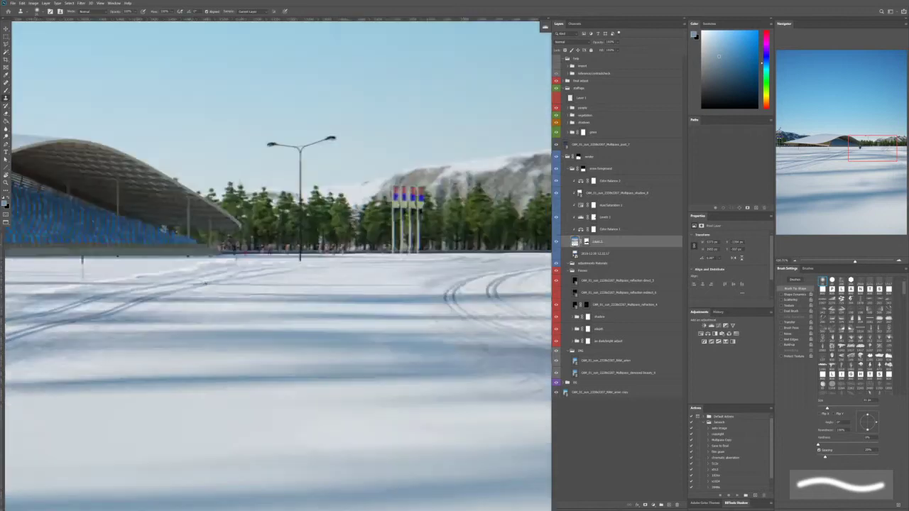
scroll(206, 286, down, 5)
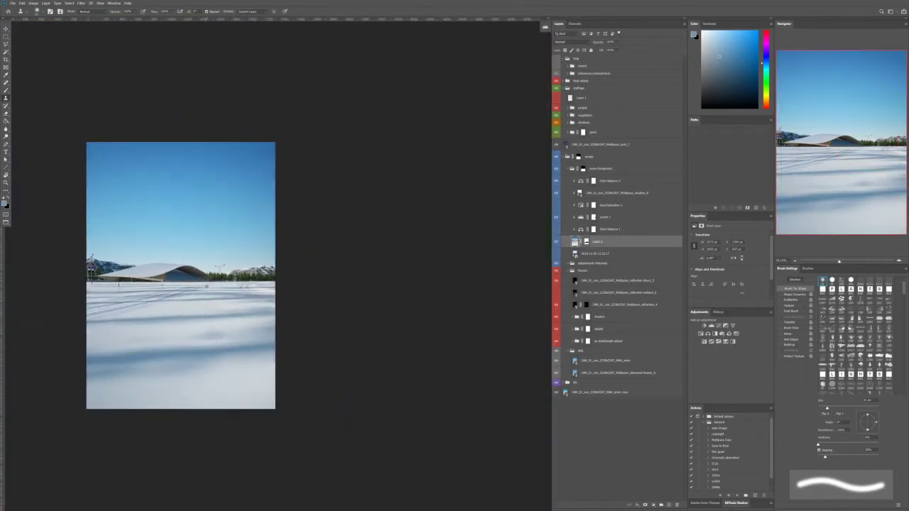
scroll(206, 286, down, 3)
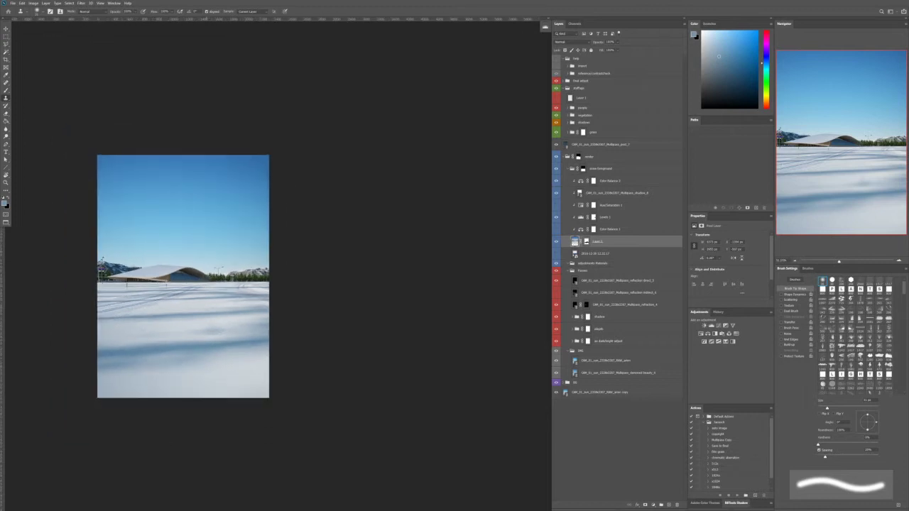
scroll(160, 314, up, 3)
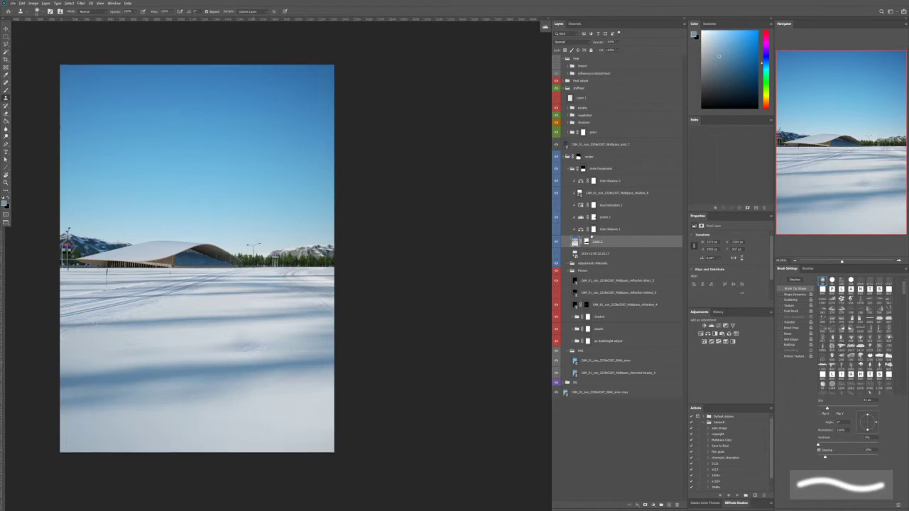
Step: Erase the rough patch in the middle of the foreground snow on the ski track layer's mask
click(587, 242)
key(e)
alt+right_click(236, 353)
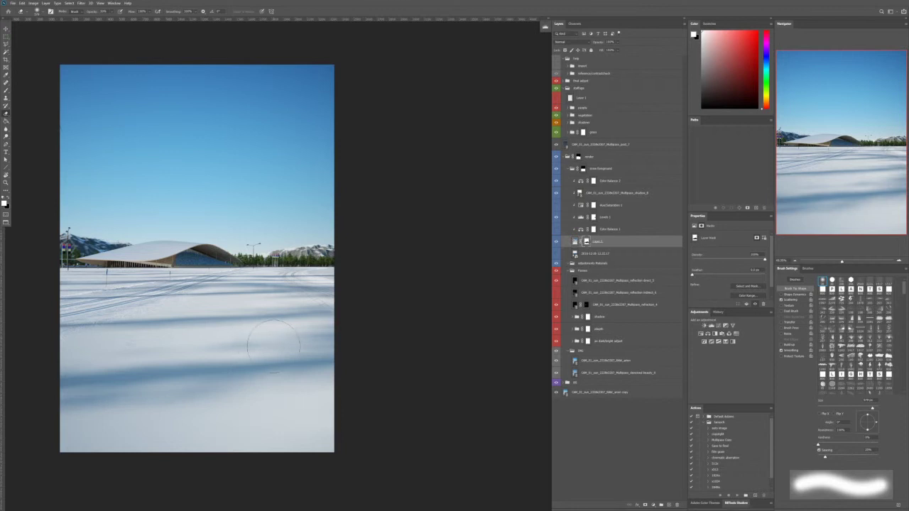
drag(249, 353, 224, 354)
Step: Refine the ski track layer's mask around the base of the blue-topped marker pole and the adjacent snow ridge
scroll(81, 294, up, 5)
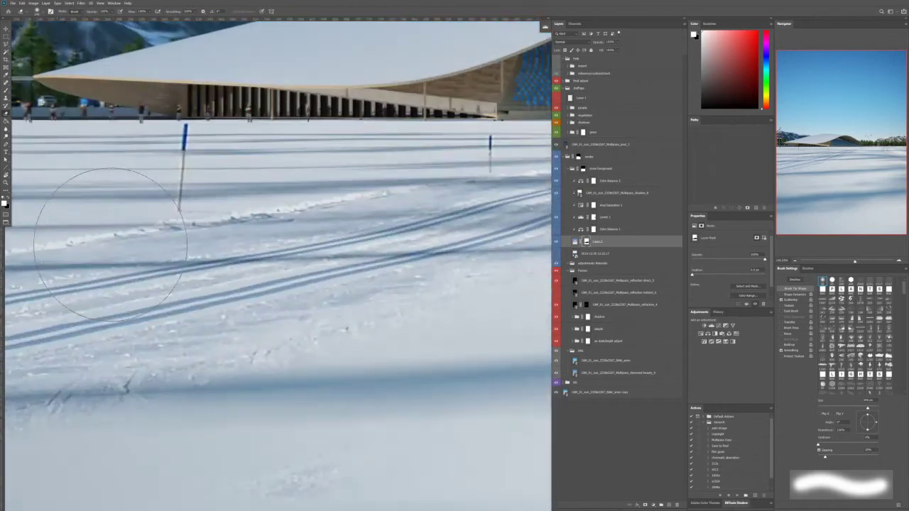
drag(133, 235, 82, 235)
drag(167, 227, 146, 227)
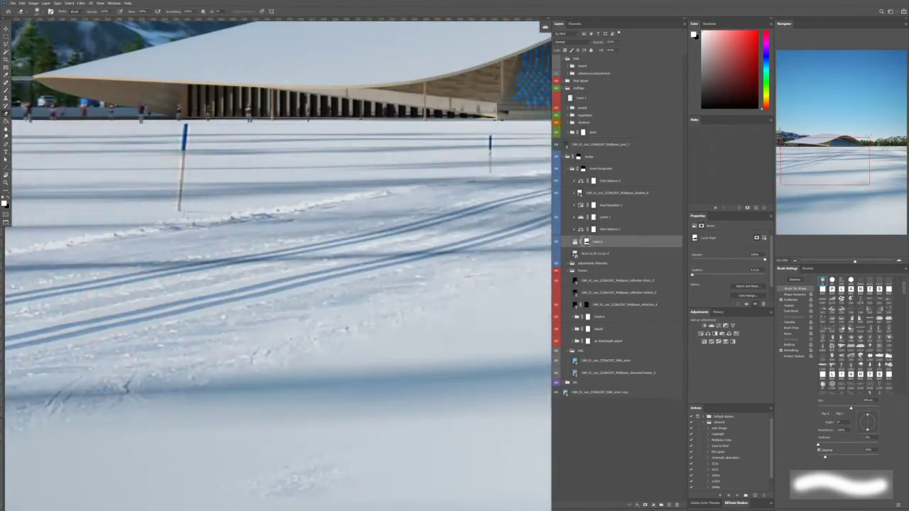
Step: Brush over the rough patch in the lower foreground snow on the ski track layer's mask with a larger soft brush, and review the whole image
key(ctrl+0)
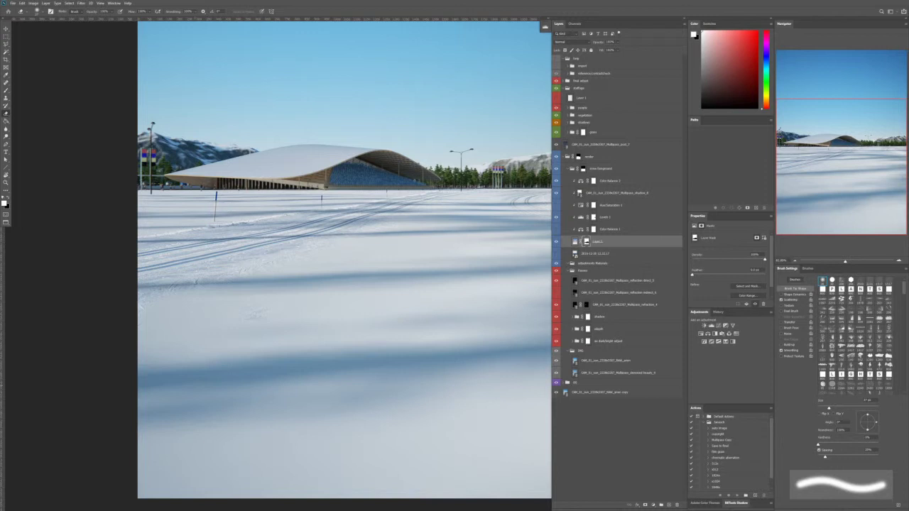
alt+right_click(301, 334)
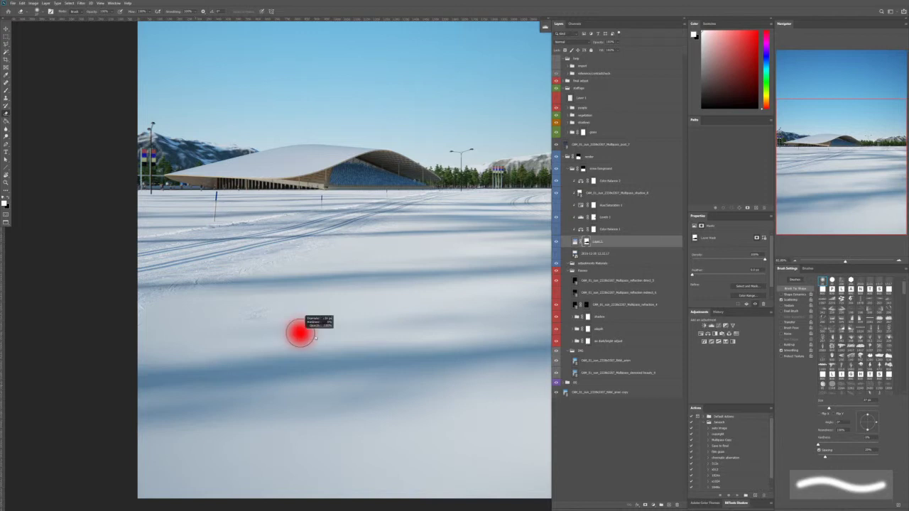
click(303, 336)
click(458, 192)
scroll(454, 249, down, 5)
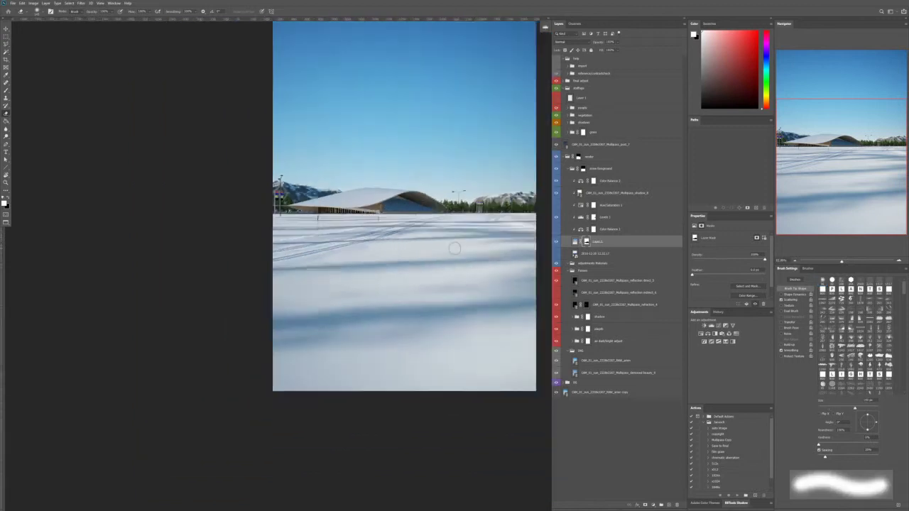
drag(452, 271, 361, 290)
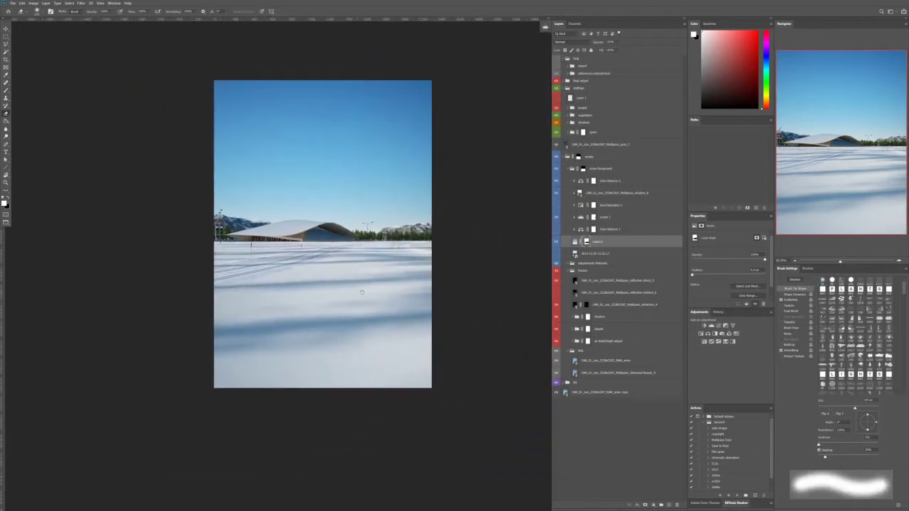
Step: Switch to Adobe Bridge and browse the winter reference photos for additional snow material
key(alt+Tab)
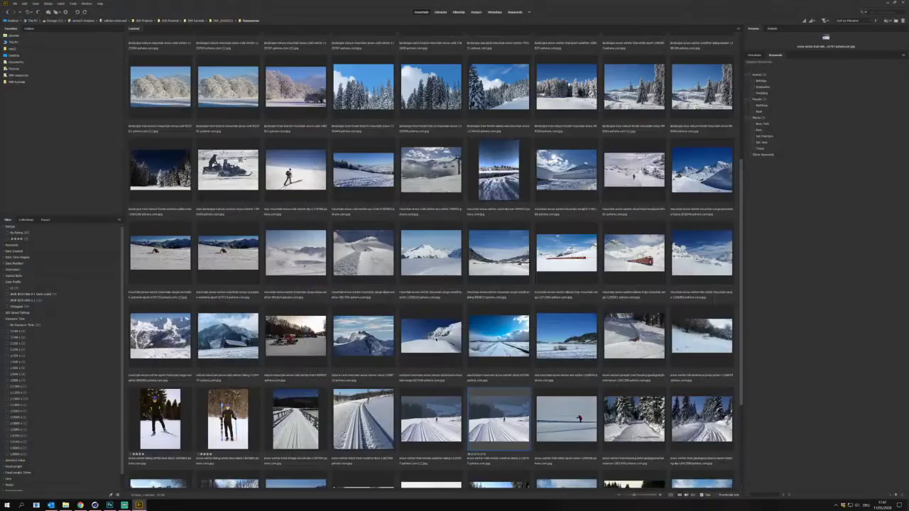
click(429, 258)
click(527, 274)
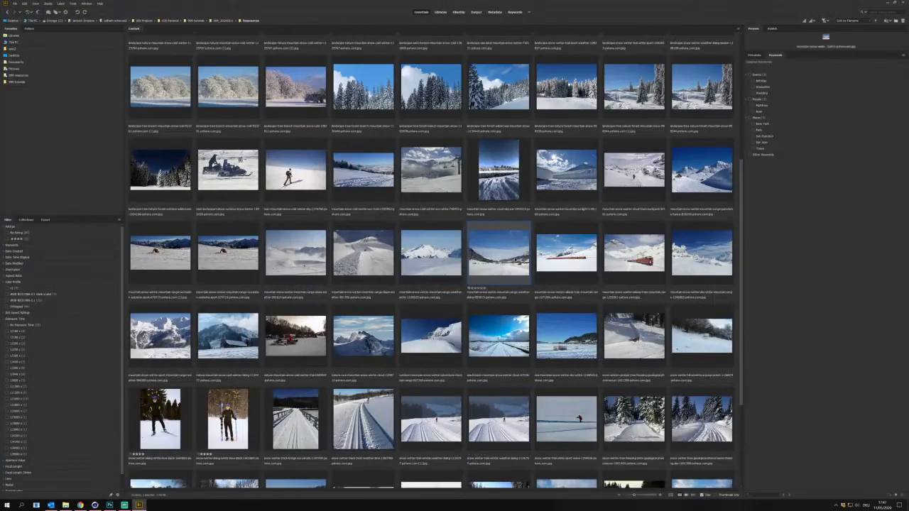
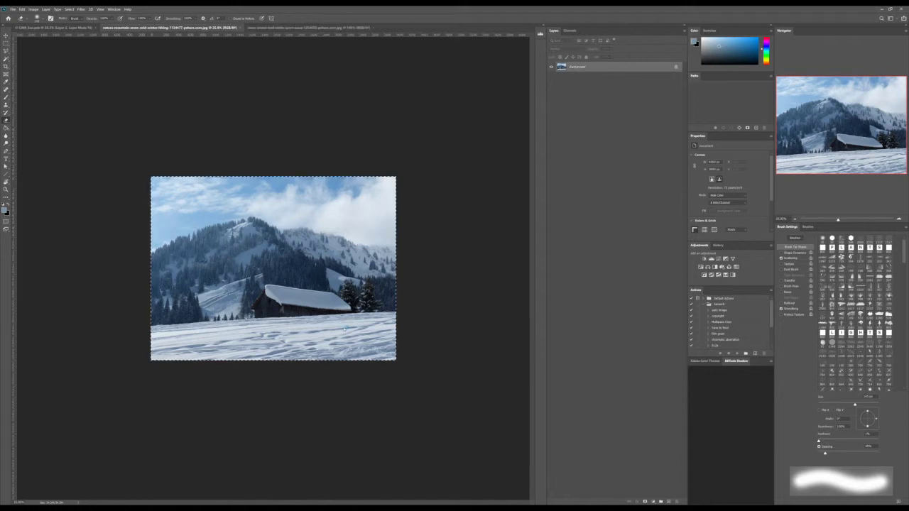
Step: Copy the whole photo of the red-jacket skier, close it, and paste it into CAM_Sun.psb above the snow foreground group
key(ctrl+a)
key(ctrl+w)
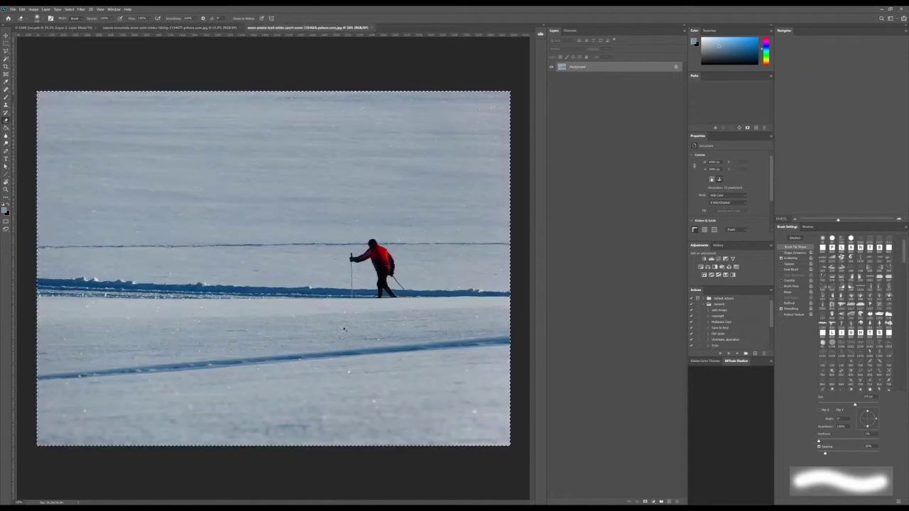
key(ctrl+a)
click(54, 27)
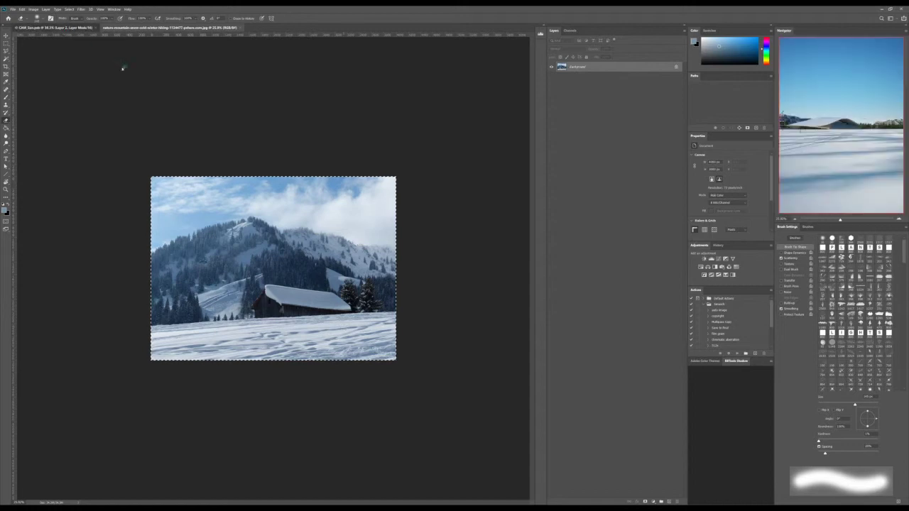
key(ctrl+v)
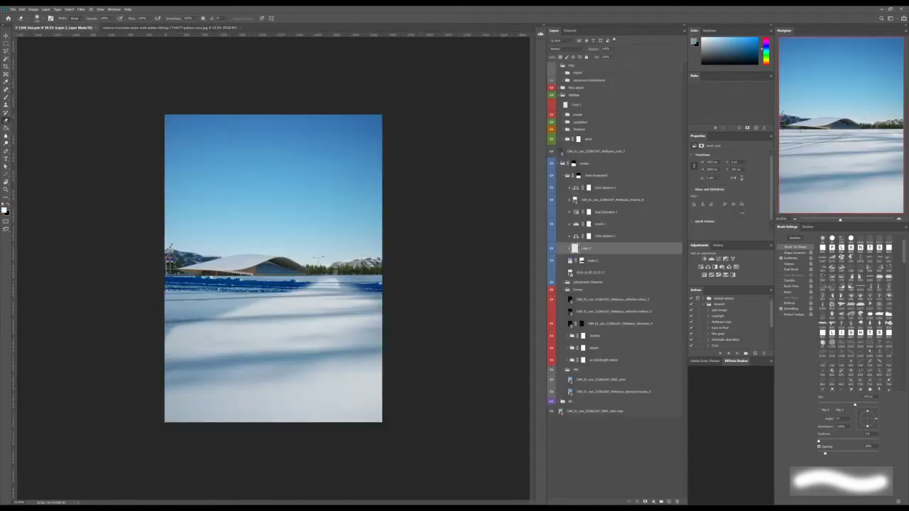
drag(590, 242, 592, 172)
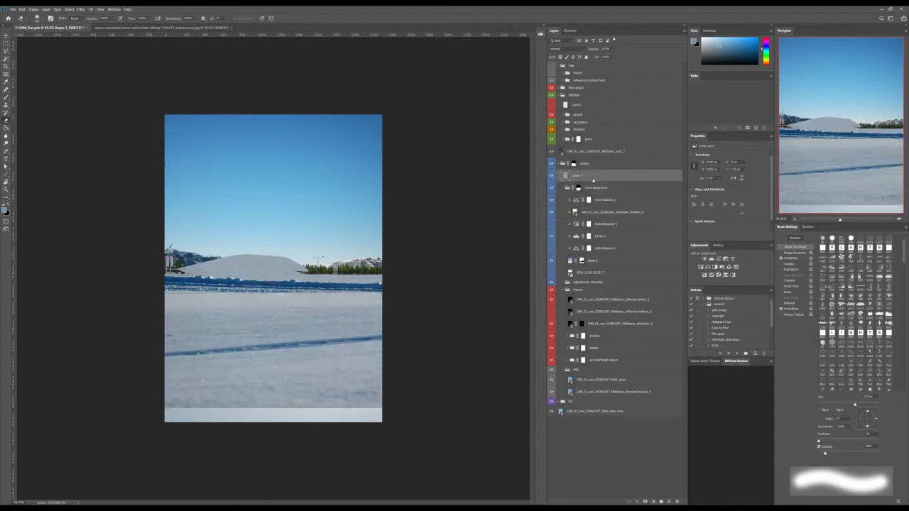
Step: Scale the pasted skier photo down and position it over the snow in front of the building
key(v)
drag(294, 331, 298, 402)
key(ctrl+t)
drag(156, 198, 264, 258)
drag(422, 417, 428, 402)
drag(312, 304, 240, 249)
drag(354, 341, 466, 422)
drag(322, 381, 293, 382)
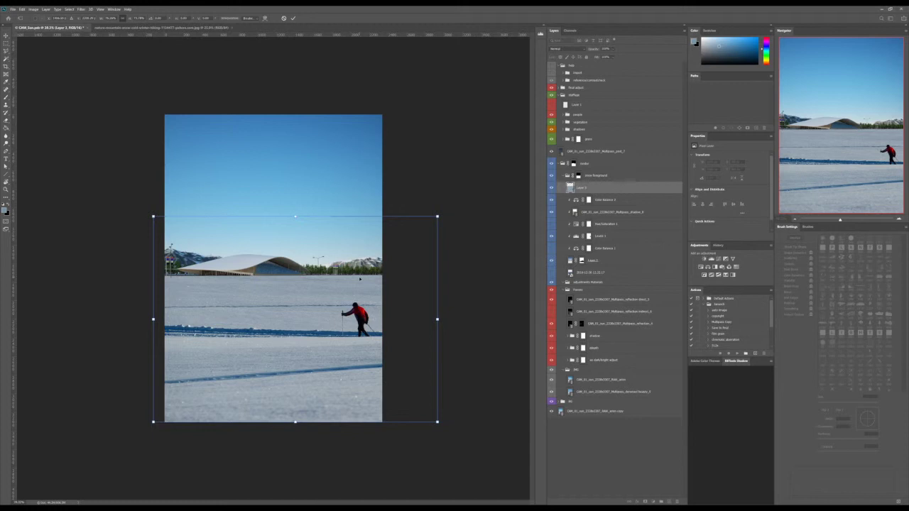
Step: Rotate the skier photo slightly counterclockwise, shrink it further, place its snow ridge just below the building, and apply the transform
drag(323, 356, 324, 325)
drag(458, 183, 454, 181)
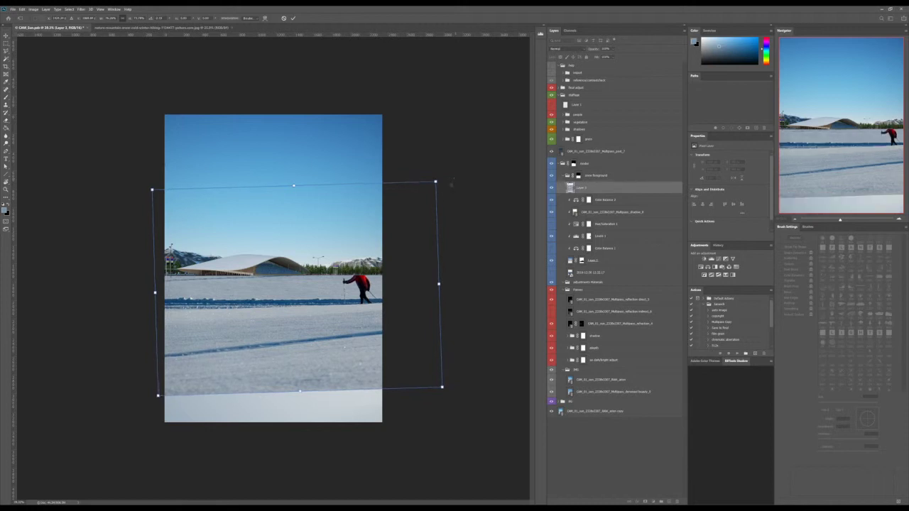
drag(356, 307, 350, 297)
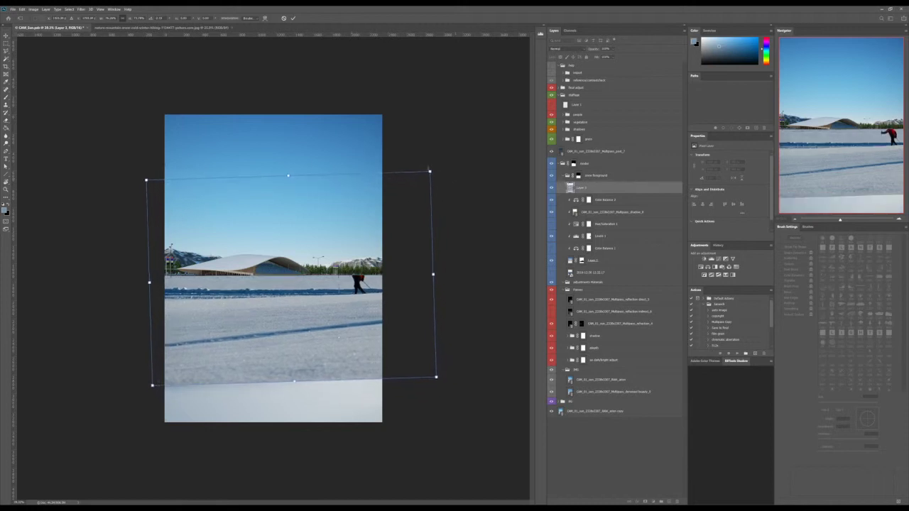
drag(428, 170, 338, 239)
drag(311, 327, 335, 302)
key(Return)
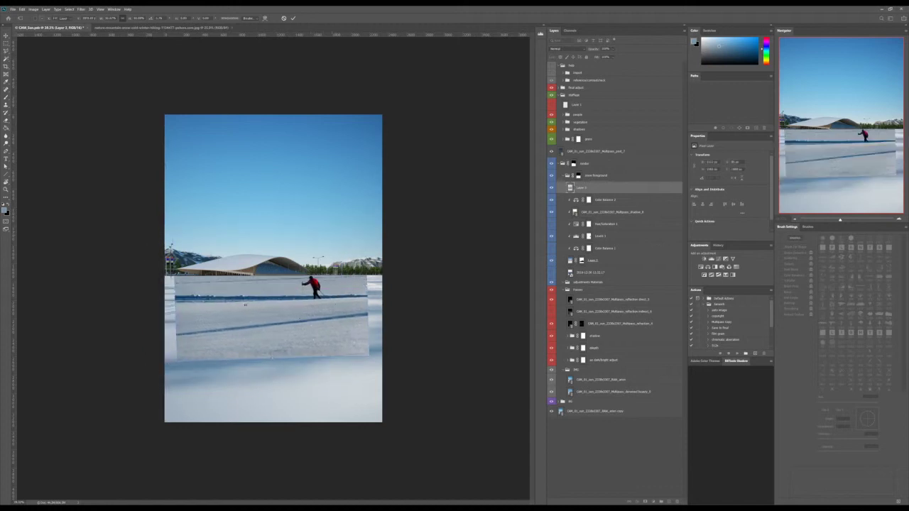
key(Return)
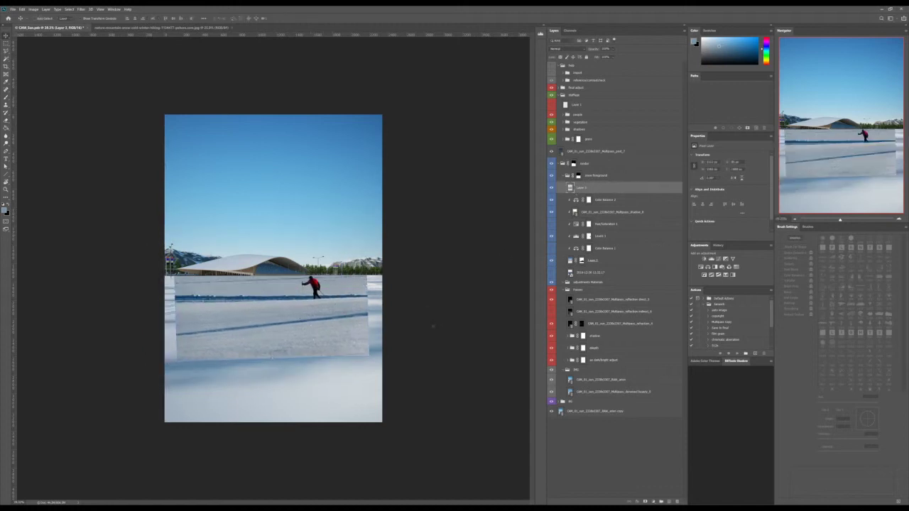
Step: Outline the narrow blue track ridge in the skier photo with the Polygonal Lasso and mask the layer to that strip
key(ctrl+plus)
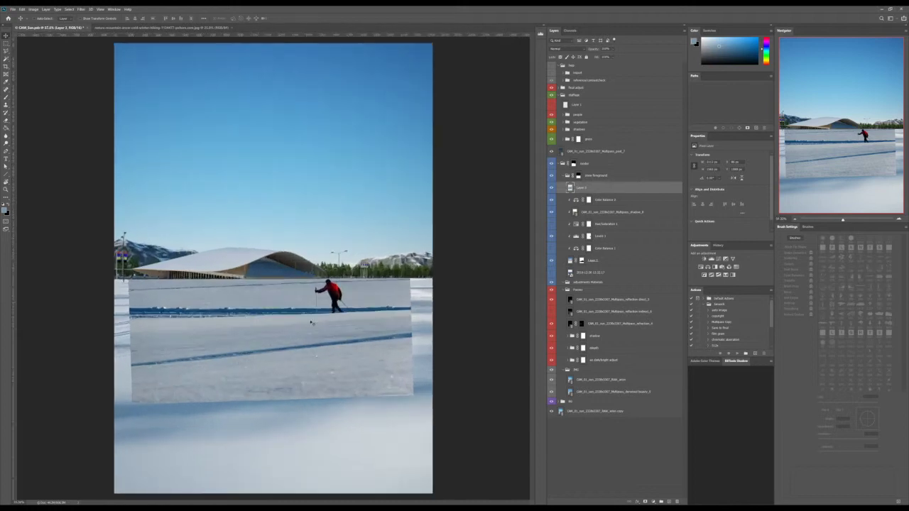
key(m)
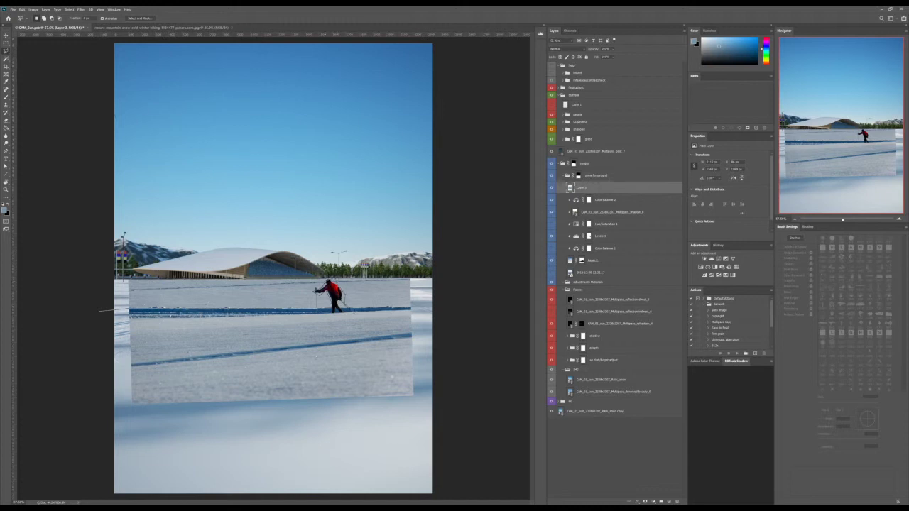
click(416, 306)
click(420, 314)
click(102, 320)
click(100, 311)
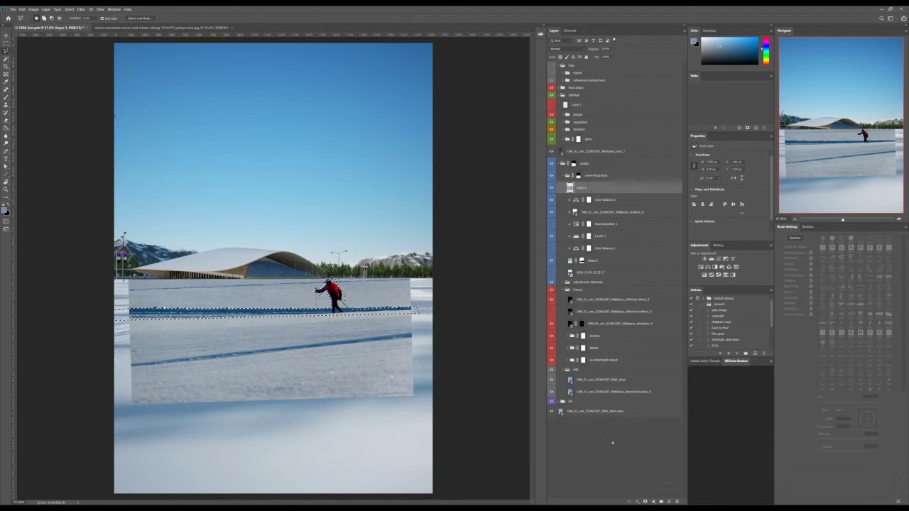
click(644, 501)
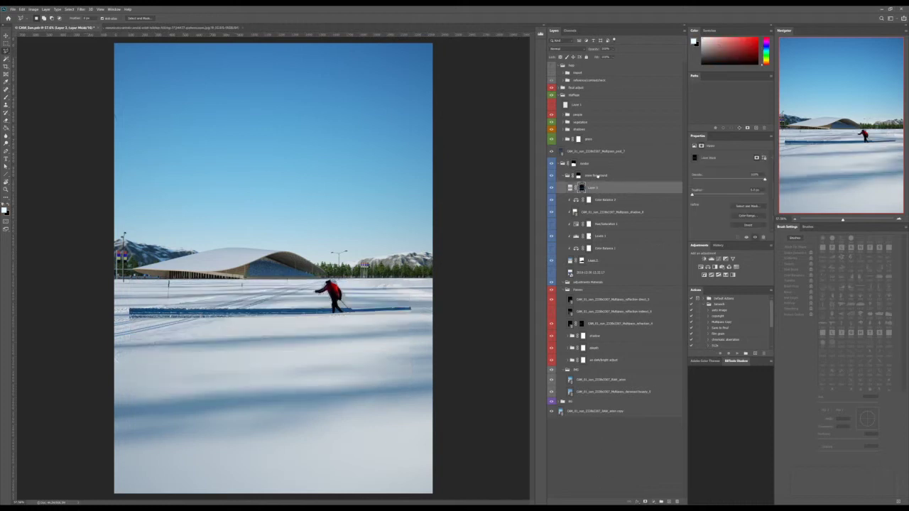
Step: Move the masked skier strip layer above the render group and shift the strip up toward the building's base
drag(597, 171, 596, 172)
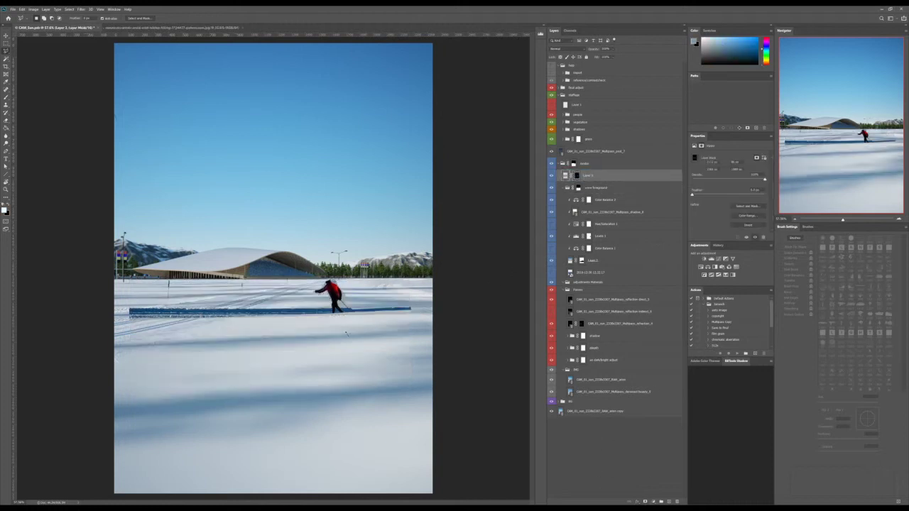
scroll(345, 333, down, 2)
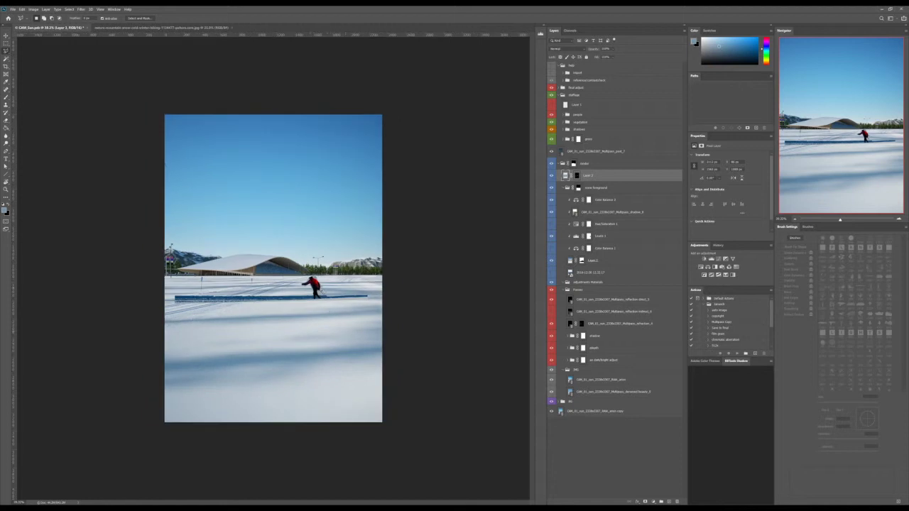
key(v)
drag(321, 300, 351, 291)
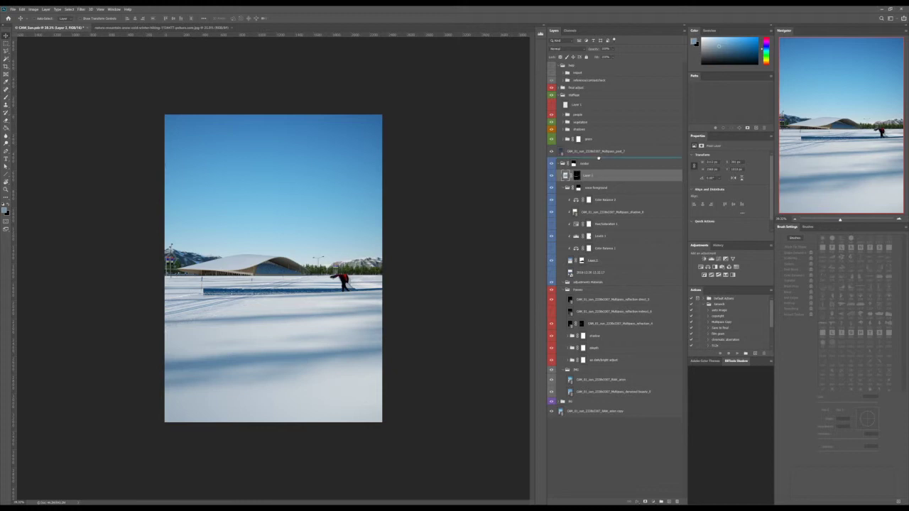
drag(599, 160, 598, 158)
drag(341, 282, 318, 276)
key(ctrl+t)
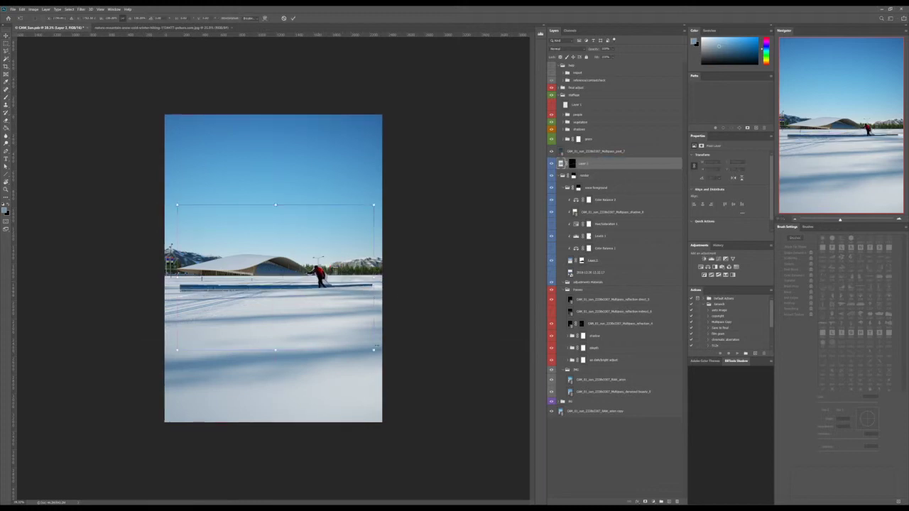
drag(374, 350, 331, 319)
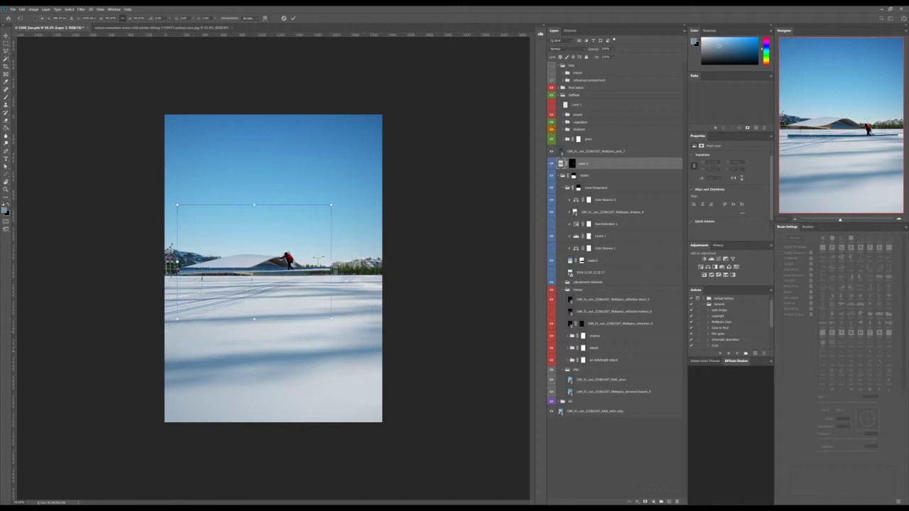
drag(221, 271, 178, 294)
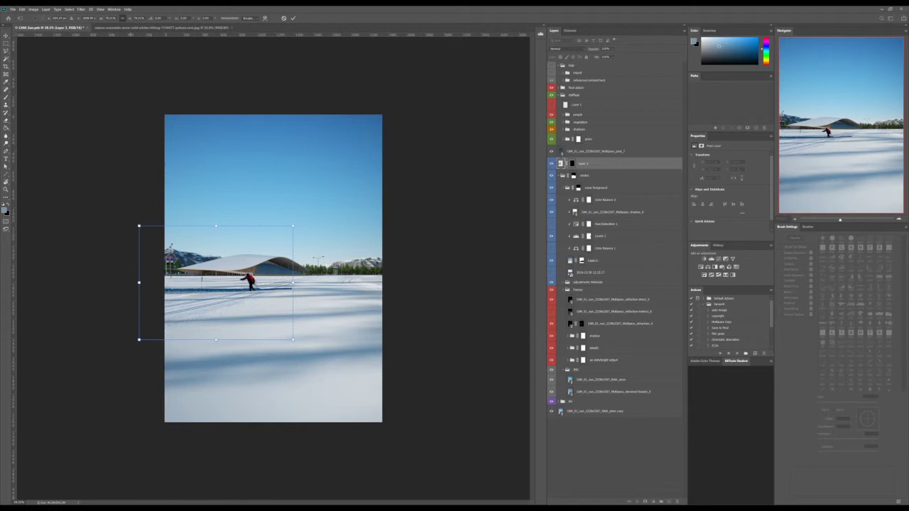
drag(242, 285, 356, 279)
key(Escape)
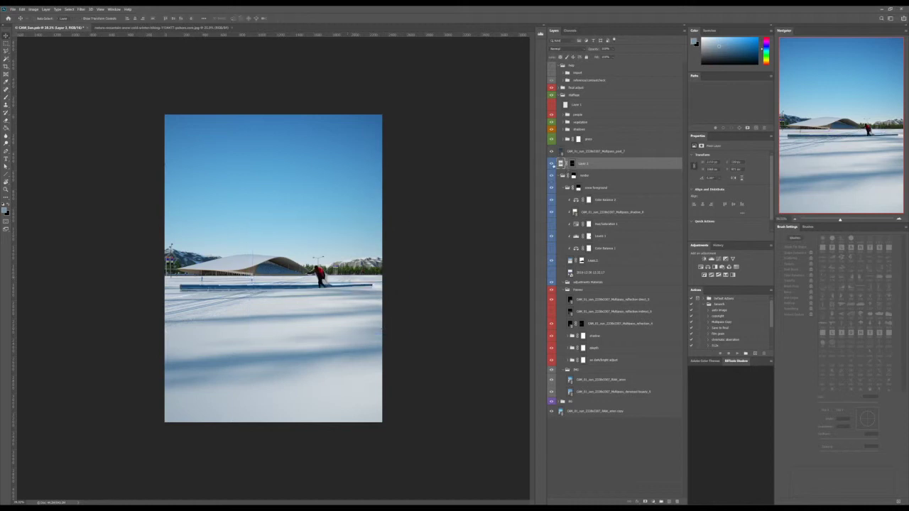
Step: Hide the skier strip layer, copy the whole mountain cabin photo into CAM_Sun.psb as a new layer, and hide that layer too
click(553, 163)
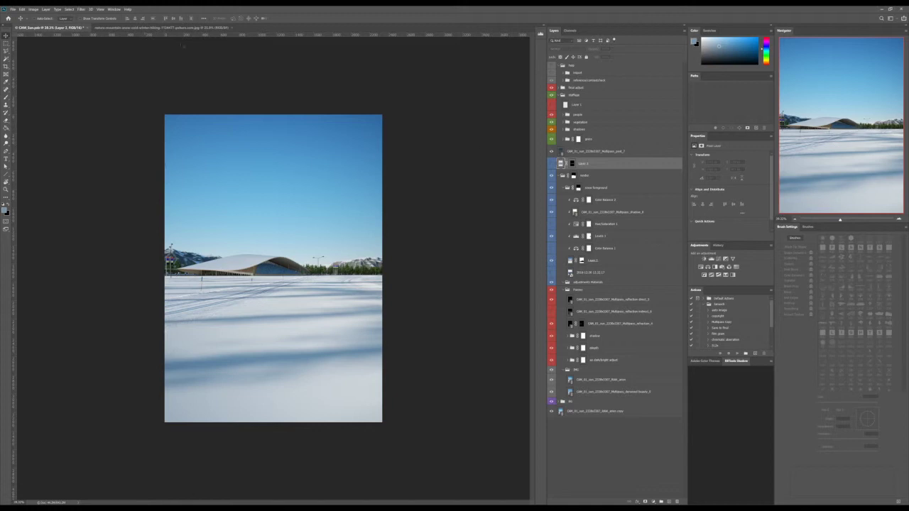
click(156, 27)
key(ctrl+a)
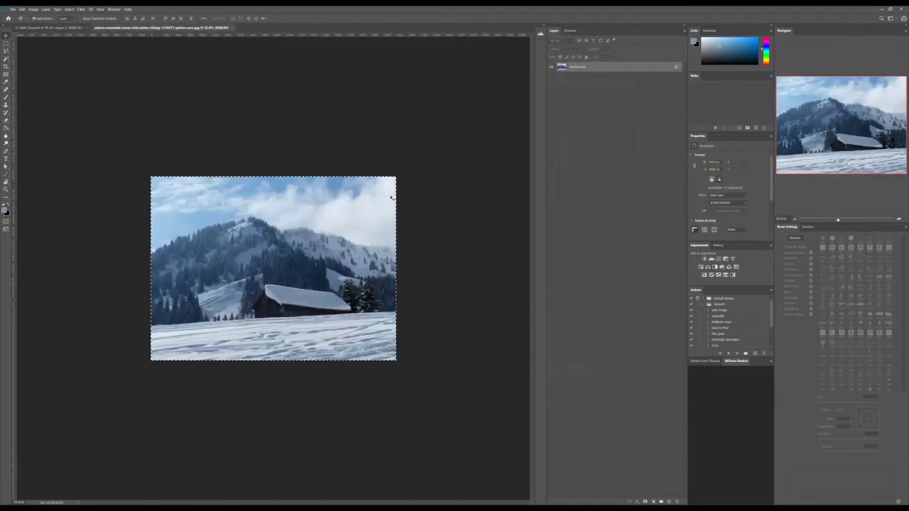
key(ctrl+w)
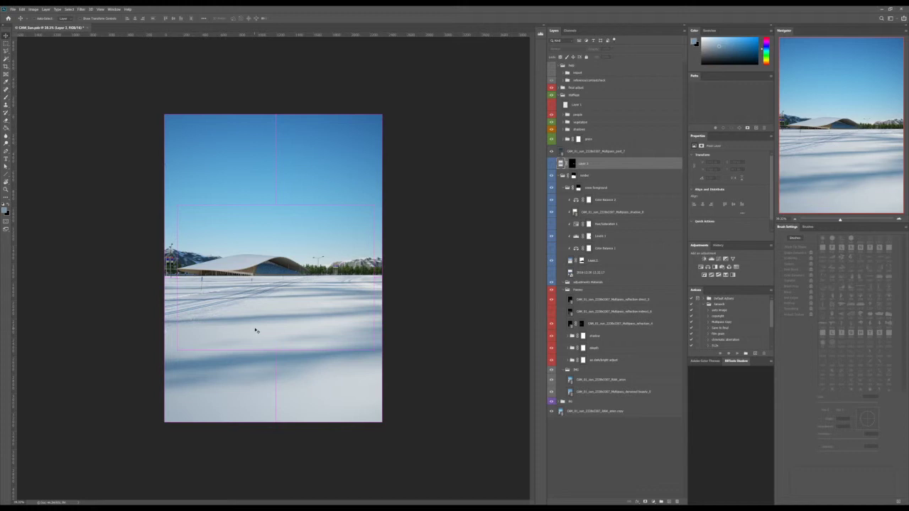
key(ctrl+v)
click(551, 163)
Step: Squash the ski track layer vertically from its upper edge and shift it slightly upward toward the building
key(ctrl+t)
click(589, 272)
drag(288, 68, 289, 122)
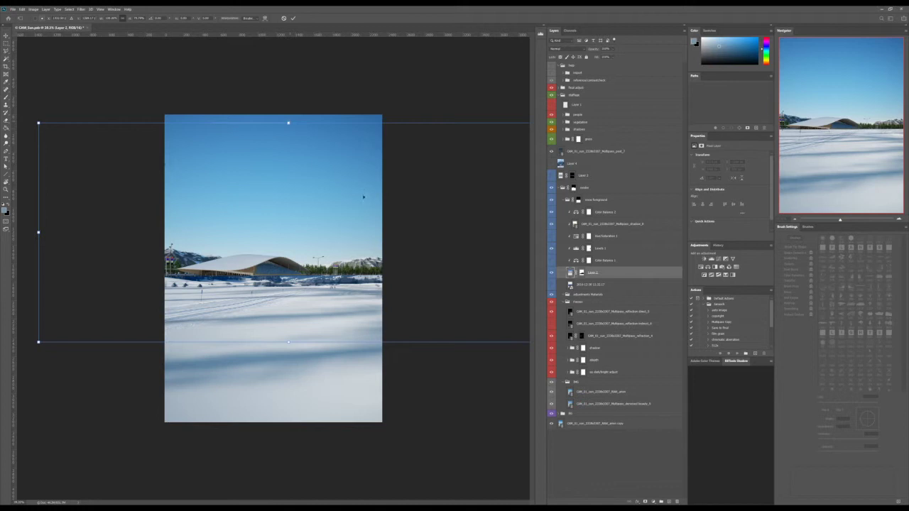
key(Return)
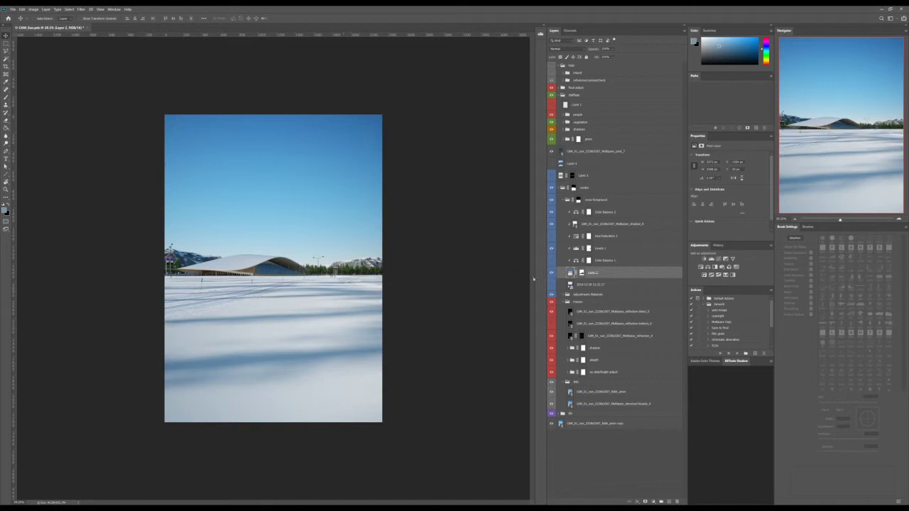
drag(251, 299, 249, 294)
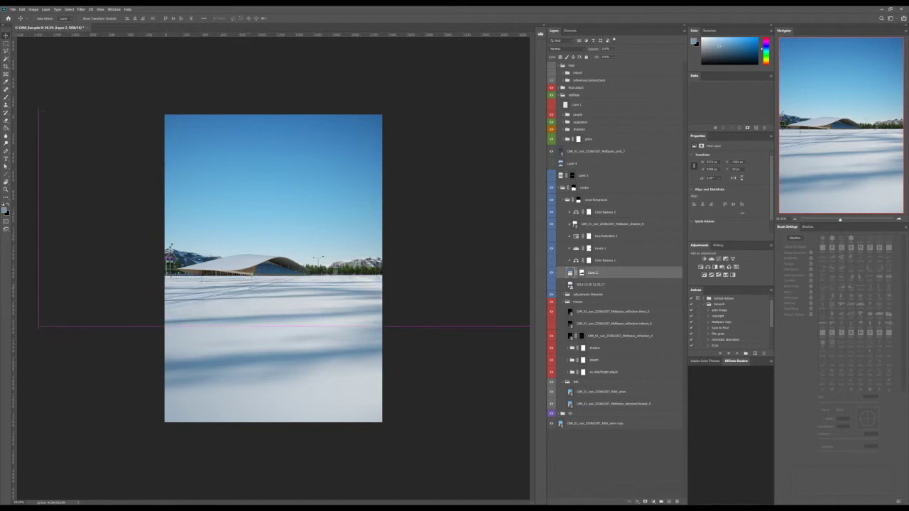
Step: Widen the ski track layer horizontally with Free Transform and shift it slightly to the right across the snow
key(ctrl+t)
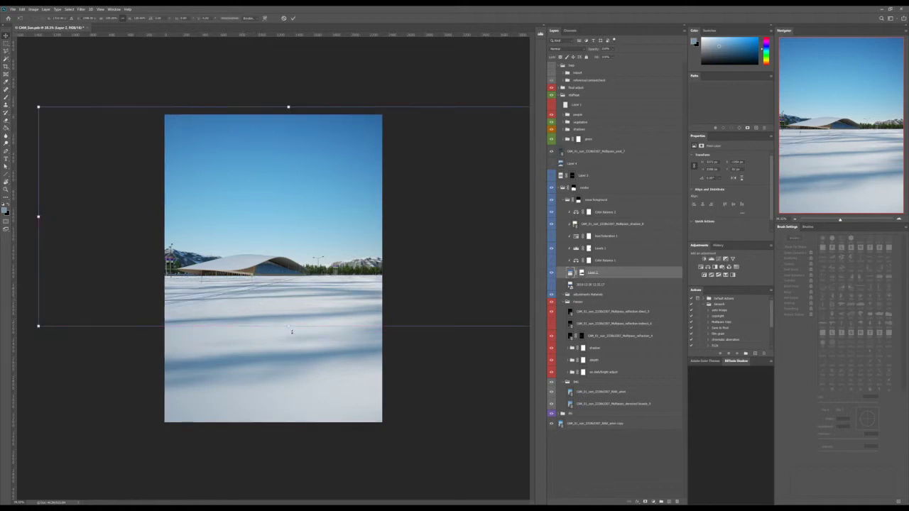
drag(38, 216, 9, 216)
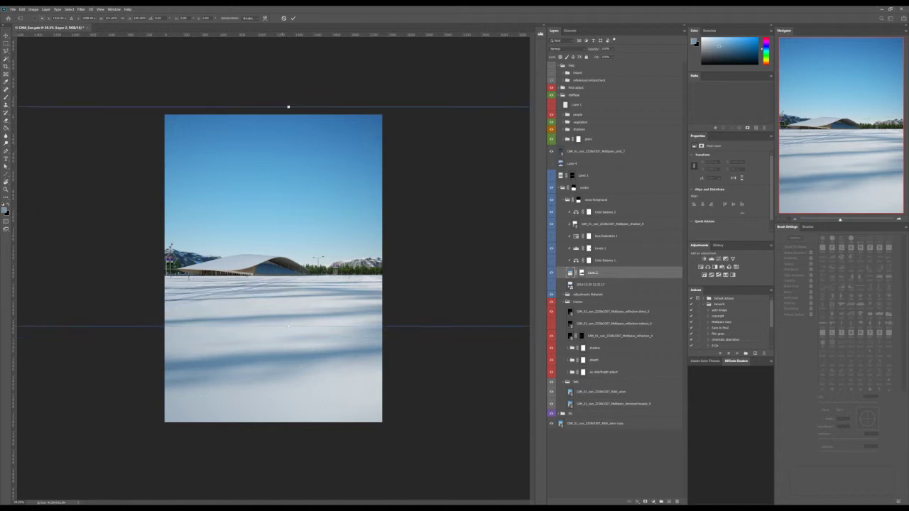
drag(331, 293, 355, 297)
key(Return)
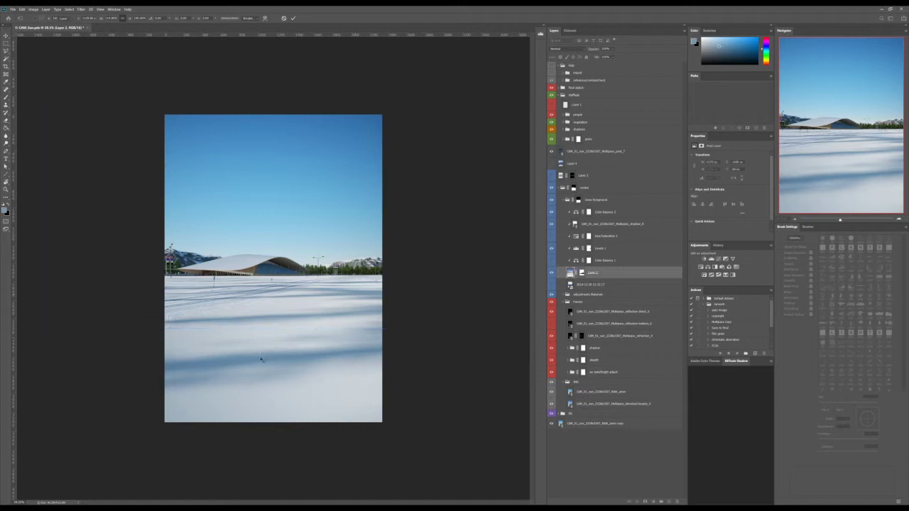
Step: Shift the ski track layer slightly left and narrow it horizontally from both side edges
drag(377, 287, 355, 288)
key(ctrl+minus)
key(ctrl+t)
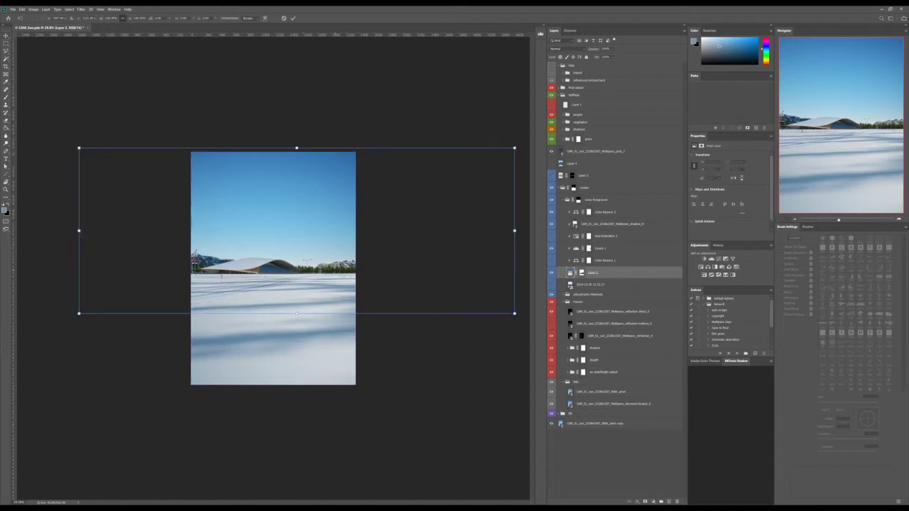
drag(79, 230, 90, 230)
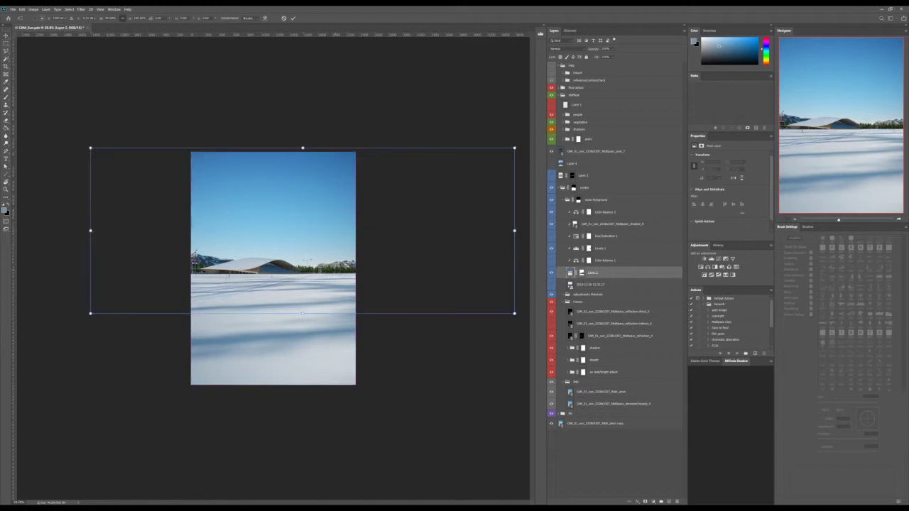
drag(514, 231, 507, 230)
key(Return)
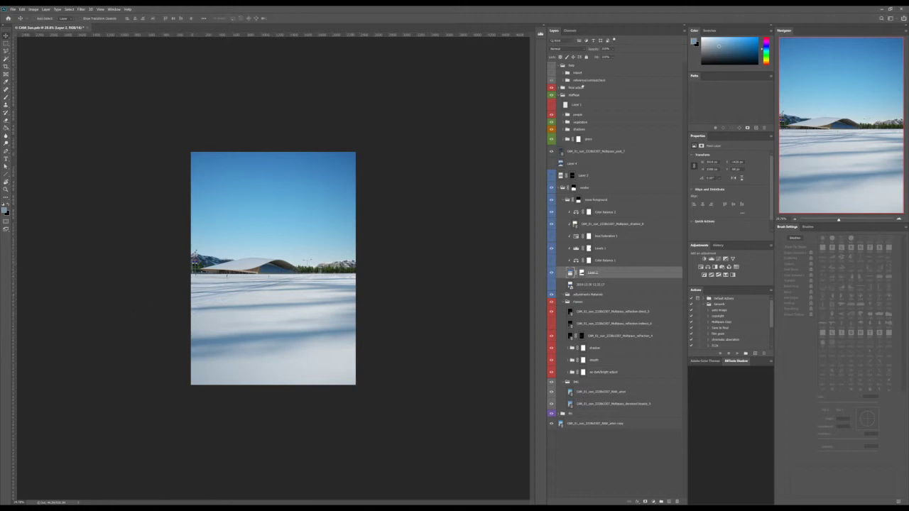
Step: Add a new empty layer inside the help group and inspect the snow around the building
click(571, 65)
key(ctrl+alt+shift+n)
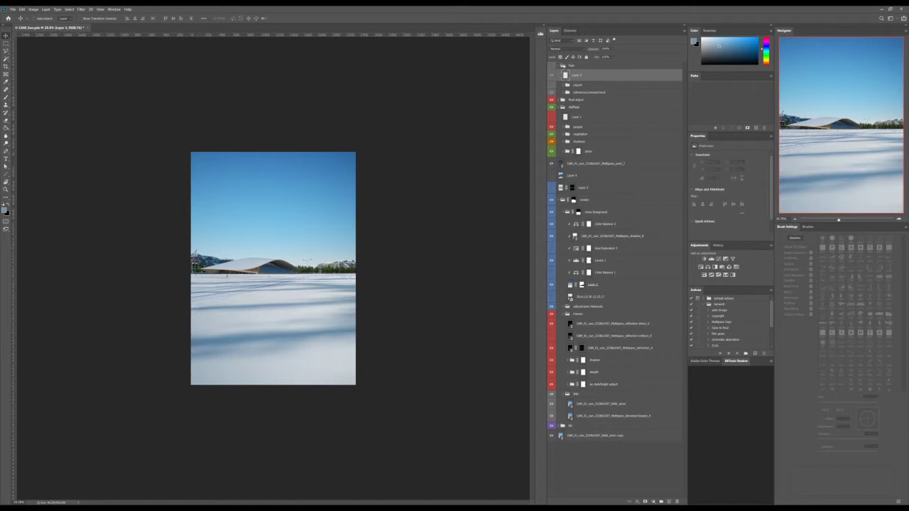
scroll(239, 306, up, 8)
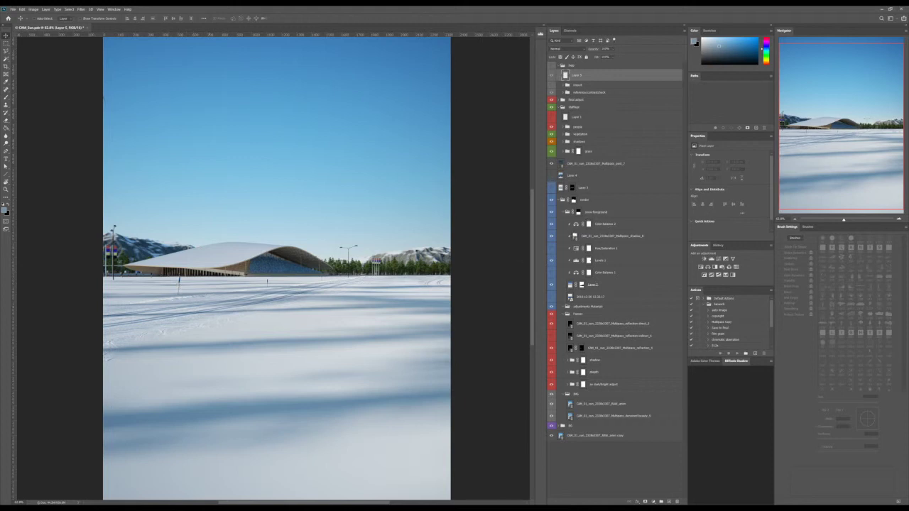
scroll(297, 284, down, 3)
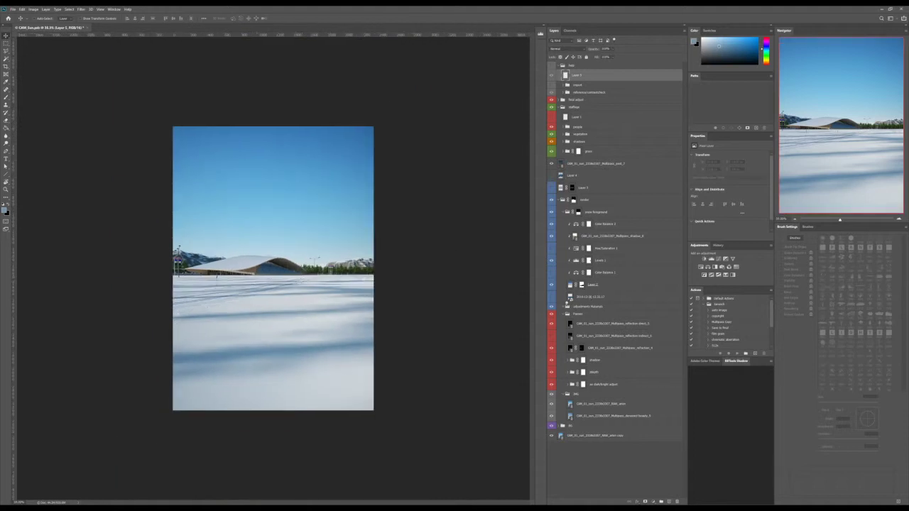
Step: Stretch Layer 2 vertically and reposition it so the photo's ski tracks run across the right side of the snow foreground
click(574, 299)
click(592, 285)
drag(280, 305, 228, 385)
key(ctrl+t)
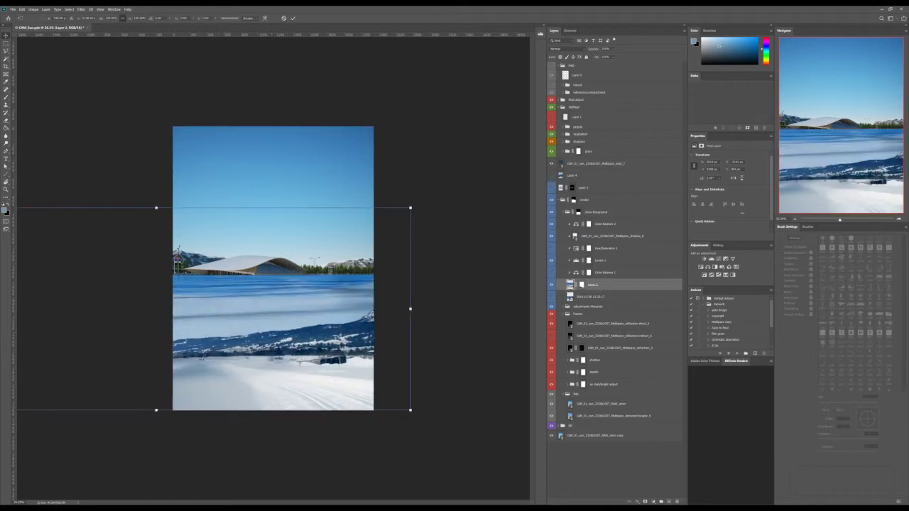
drag(167, 123, 172, 67)
drag(275, 313, 282, 290)
drag(292, 247, 346, 222)
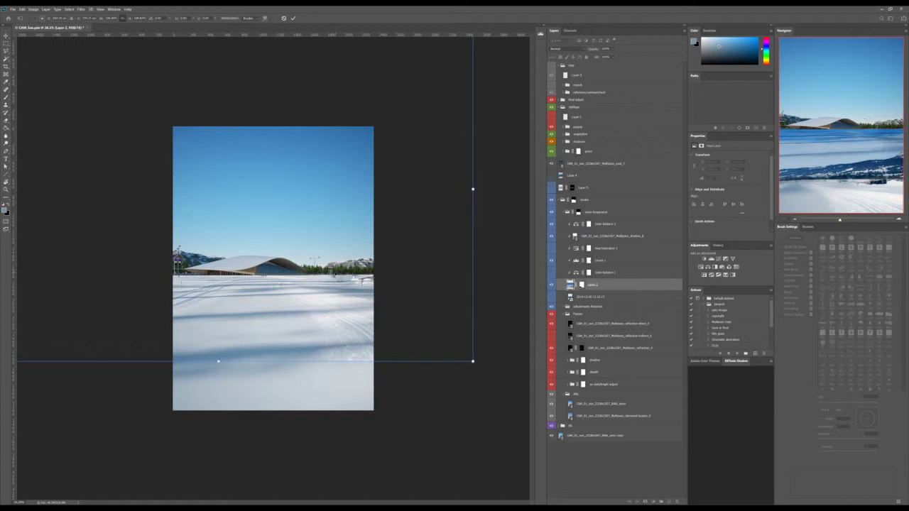
drag(325, 279, 325, 277)
key(Return)
drag(331, 309, 334, 307)
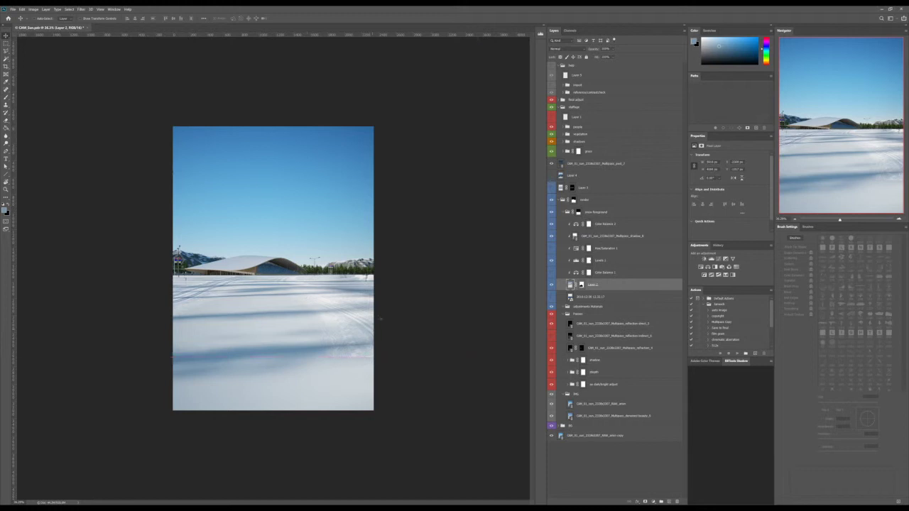
Step: Try alternative blend modes such as Multiply on Layer 2 and return it to Normal
click(582, 286)
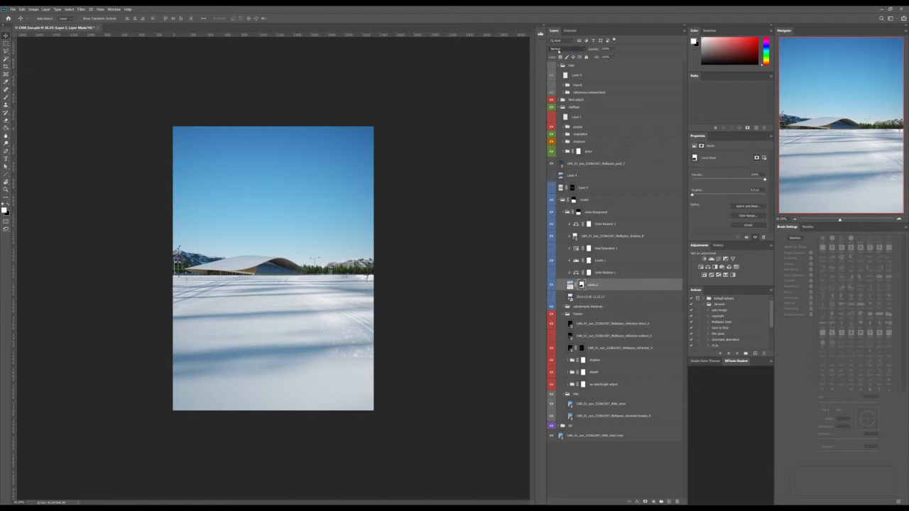
scroll(558, 49, down, 3)
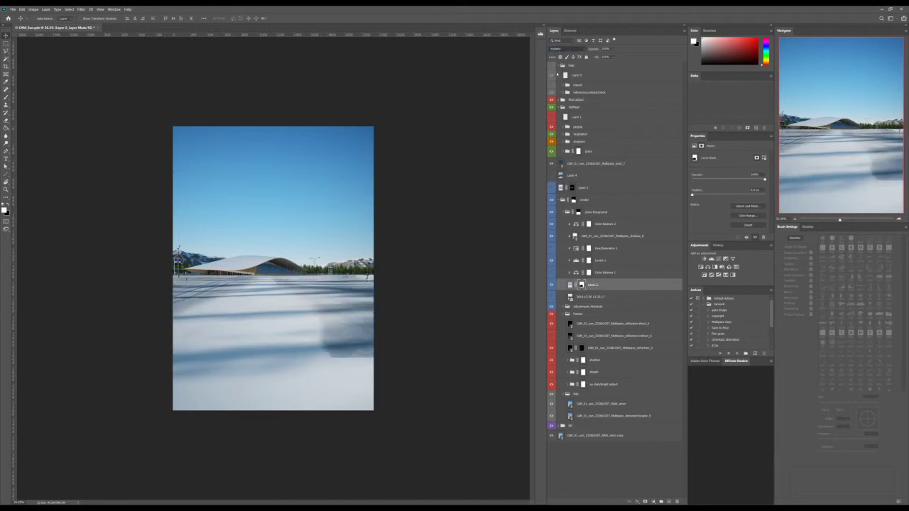
scroll(561, 48, down, 3)
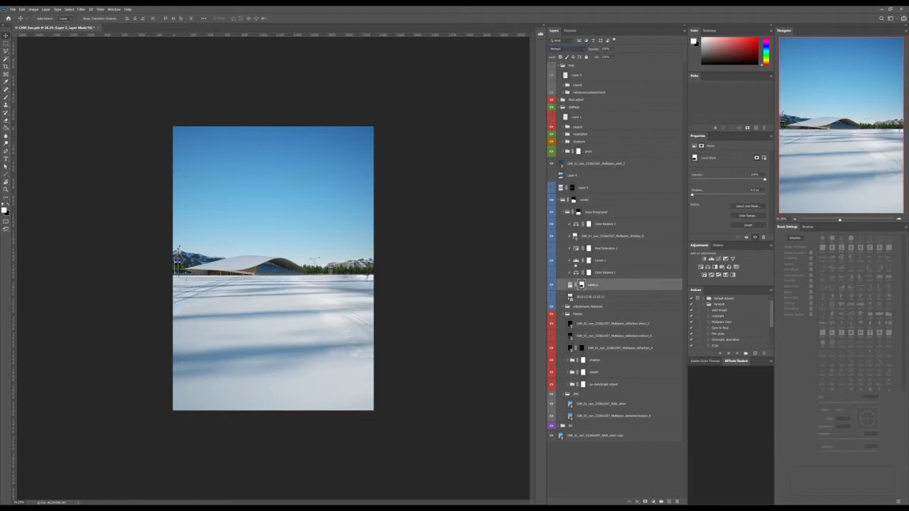
key(shift+plus)
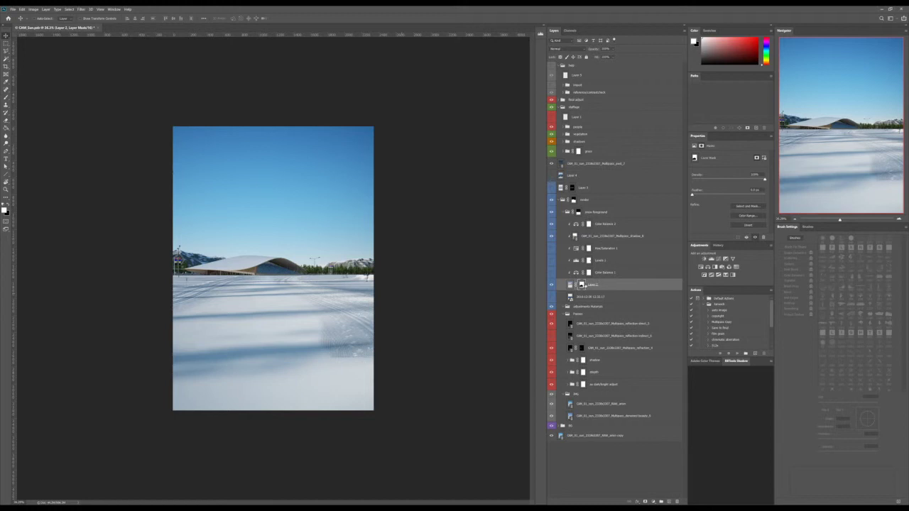
Step: Retouch Layer 2's mask with a soft brush and eraser along the snow in front of the building
key(b)
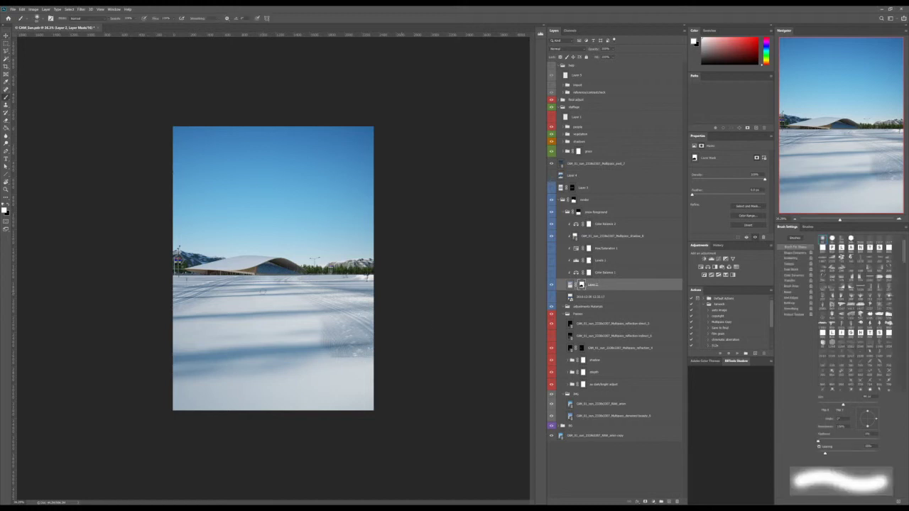
click(218, 291)
mouse_move(249, 275)
mouse_down()
mouse_move(186, 292)
mouse_move(209, 289)
mouse_up()
click(244, 291)
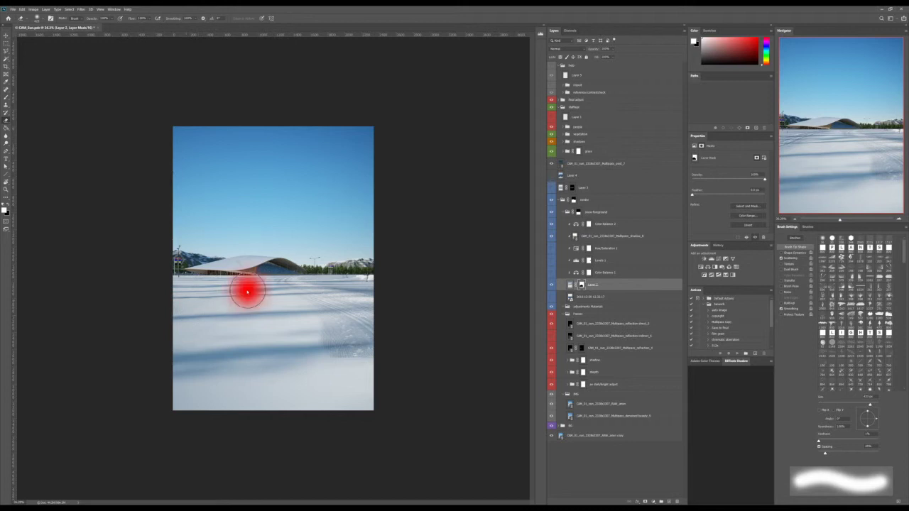
click(269, 273)
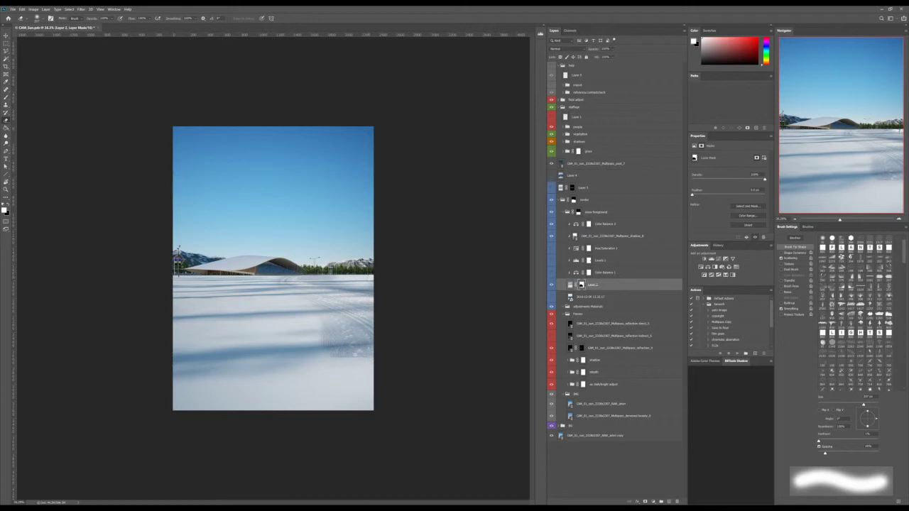
click(325, 279)
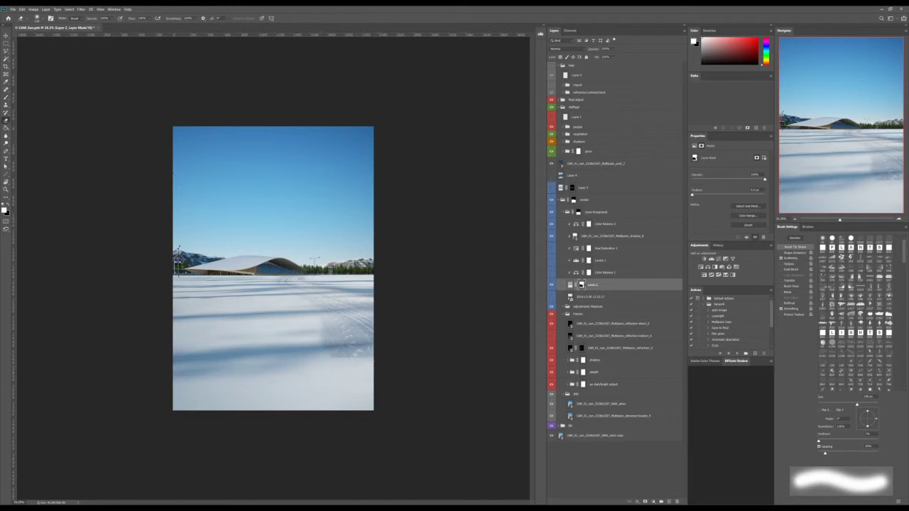
Step: Clone the track texture on Layer 2 down to the lower right corner of the snow with the Clone Stamp
key(ctrl+2)
key(s)
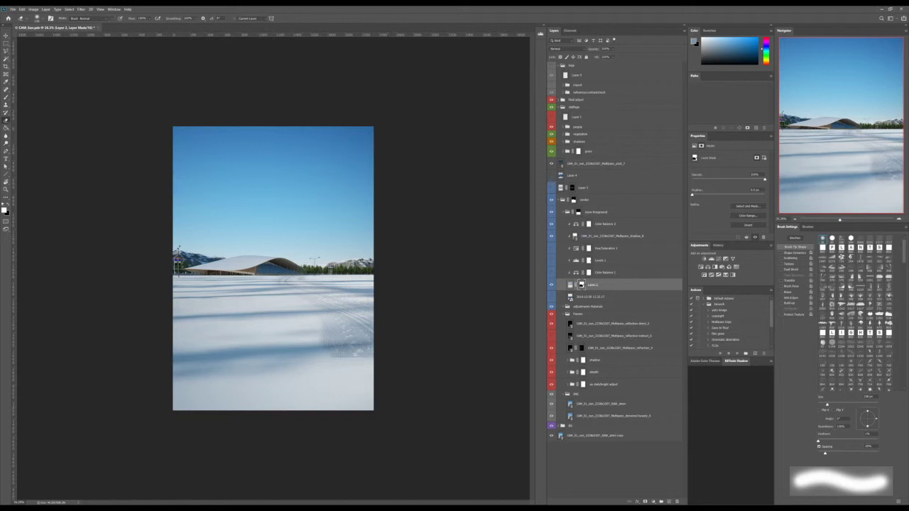
alt+click(350, 337)
mouse_move(357, 357)
mouse_down()
mouse_move(359, 380)
mouse_move(345, 358)
mouse_move(348, 405)
mouse_move(358, 405)
mouse_move(368, 364)
mouse_move(376, 407)
mouse_move(408, 398)
mouse_move(385, 449)
mouse_up()
scroll(361, 366, up, 4)
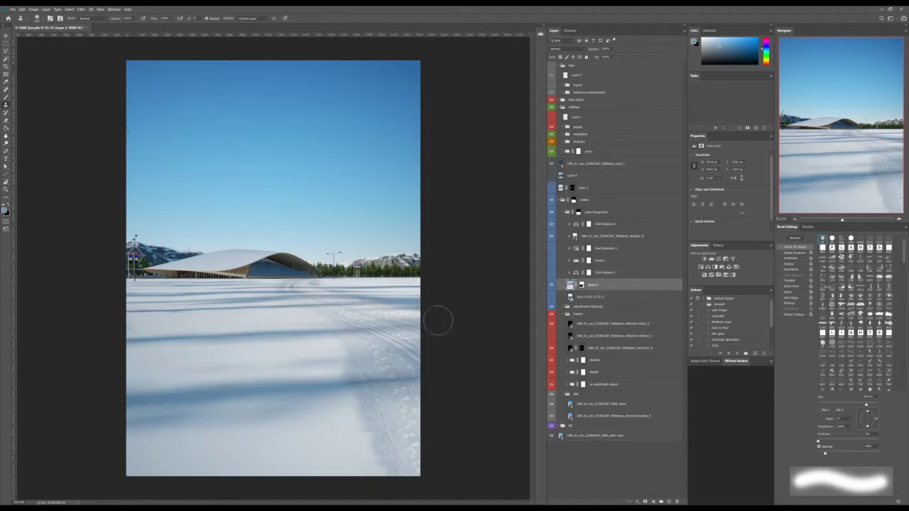
Step: Move the extended ski track layer to the left within the snow foreground
key(v)
drag(389, 360, 362, 360)
key(b)
key(ctrl+minus)
key(ctrl+minus)
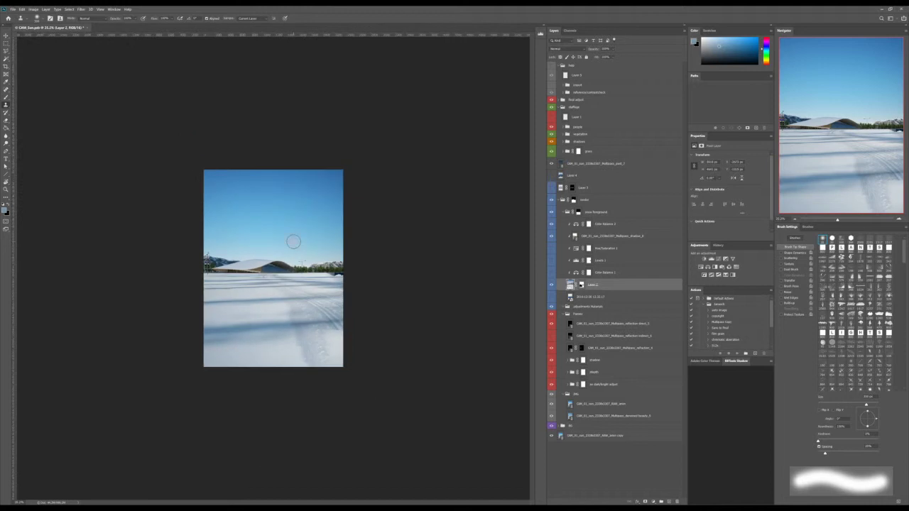
Step: Squash the ski track layer vertically from its upper edge and move it down over the snow
key(v)
key(ctrl+minus)
scroll(304, 240, down, 4)
scroll(304, 241, up, 10)
scroll(304, 241, down, 5)
key(ctrl+t)
drag(232, 132, 231, 152)
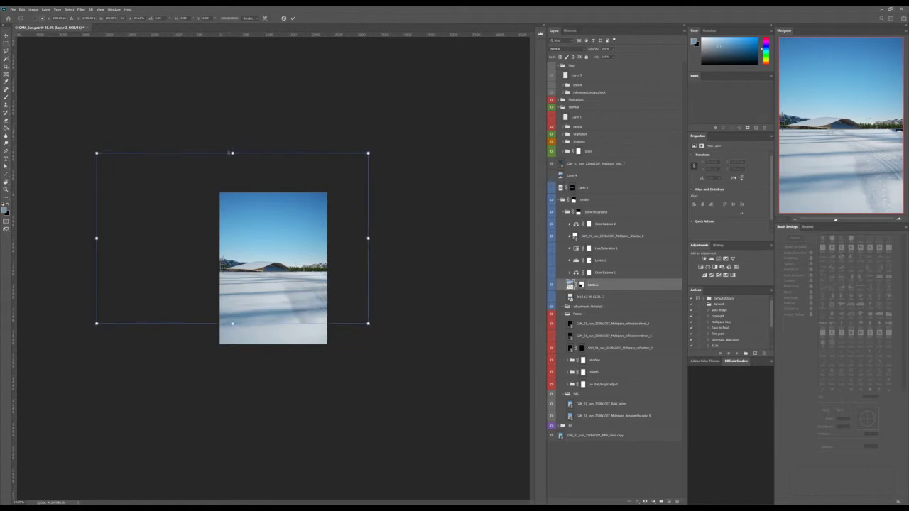
drag(298, 299, 298, 313)
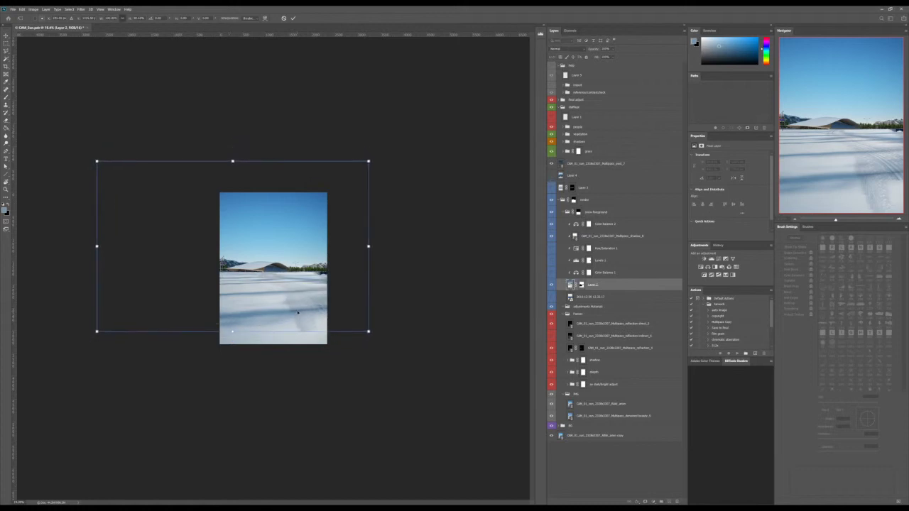
key(Return)
scroll(313, 320, up, 5)
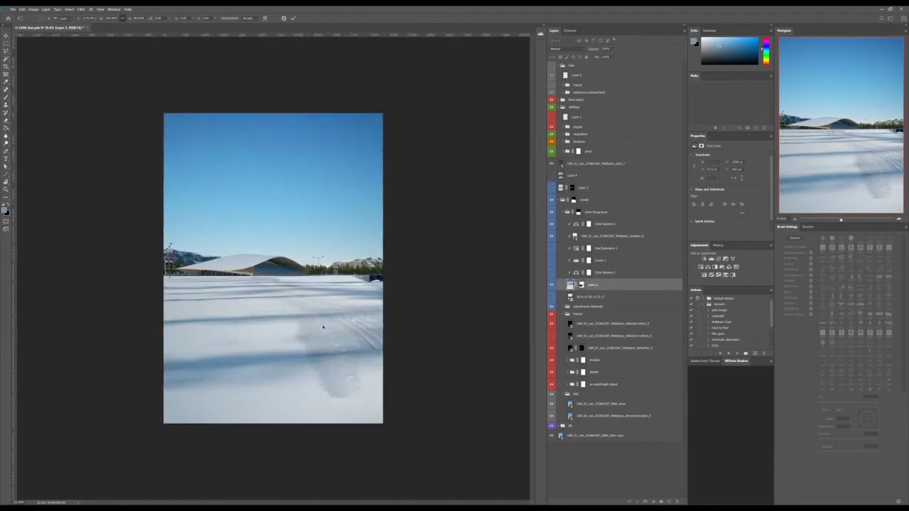
Step: Clone the ski grooves toward the image's right edge with the Clone Stamp and undo the last stroke
key(b)
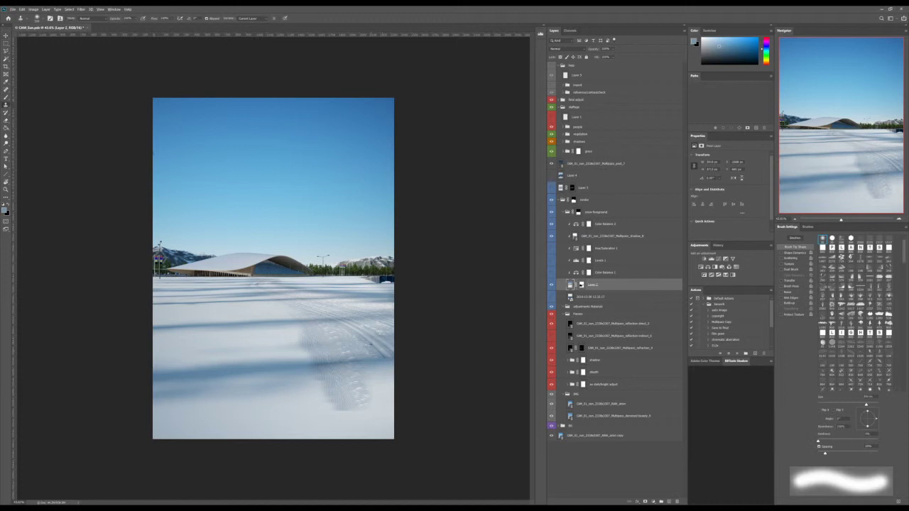
click(383, 360)
scroll(386, 362, up, 4)
alt+right_click(422, 381)
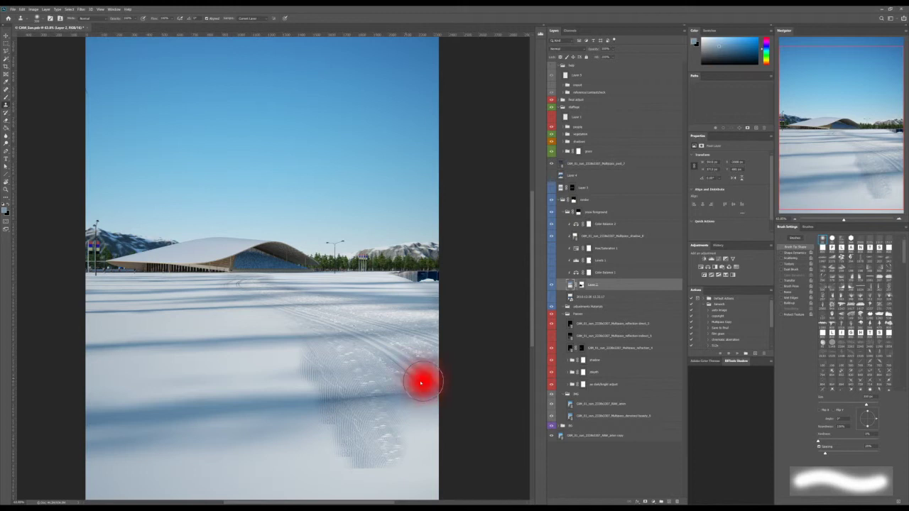
click(428, 395)
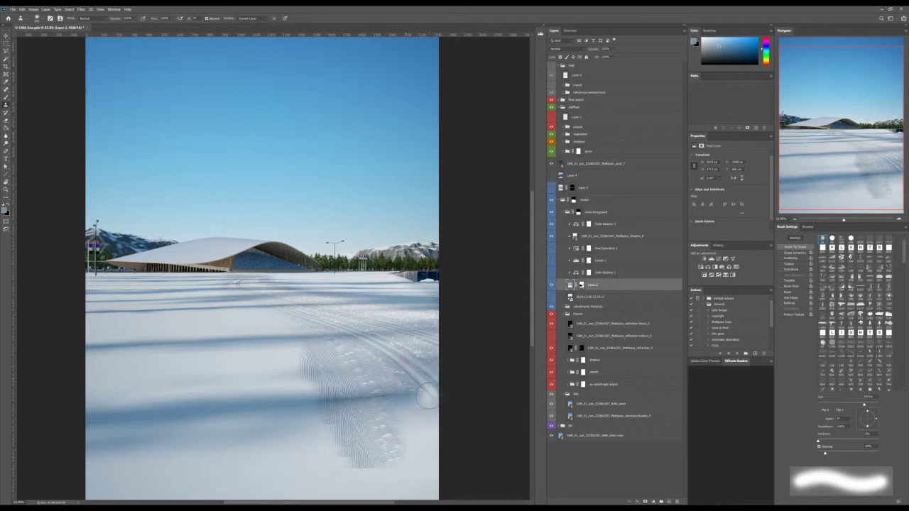
key(ctrl+z)
Step: Fill the lower right snow foreground with cloned track texture down to the image's bottom edge
click(436, 449)
click(409, 430)
click(430, 416)
click(423, 434)
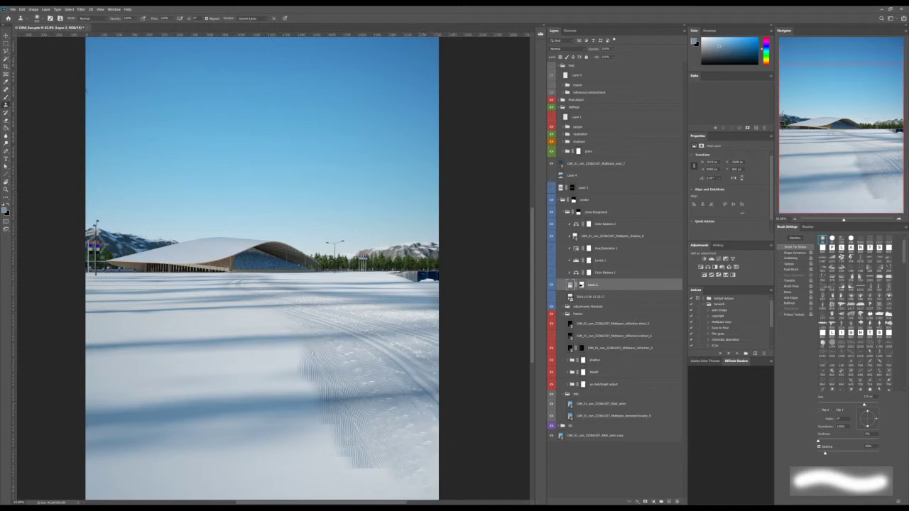
drag(371, 426, 312, 348)
key(ctrl+0)
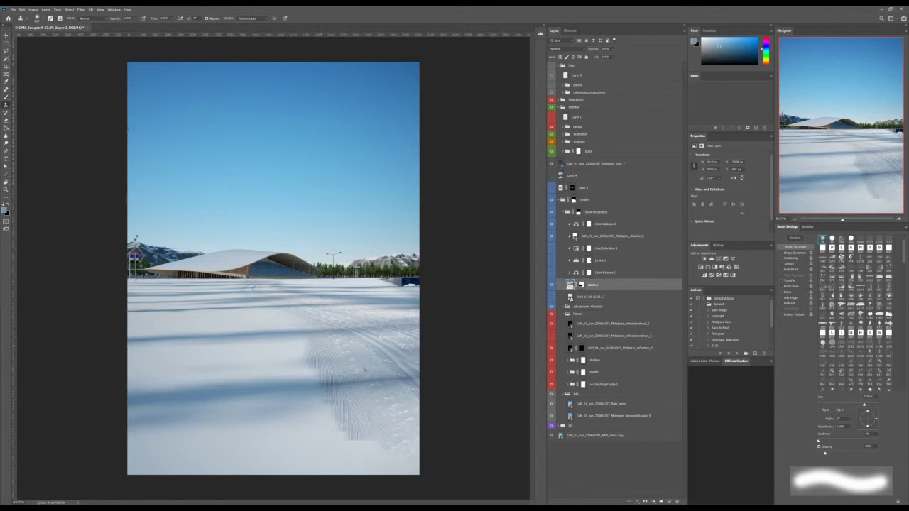
mouse_move(394, 445)
mouse_down()
mouse_move(413, 480)
mouse_move(358, 425)
mouse_move(360, 465)
mouse_up()
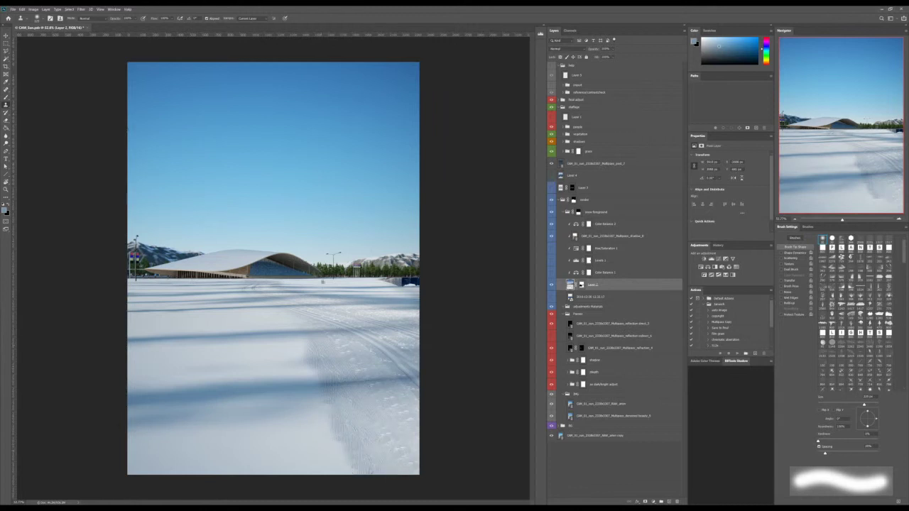
Step: Mask out the dark photo remnant at the right end of the horizon and touch up the mask below the building
scroll(305, 313, up, 2)
click(581, 284)
key(e)
drag(442, 283, 420, 283)
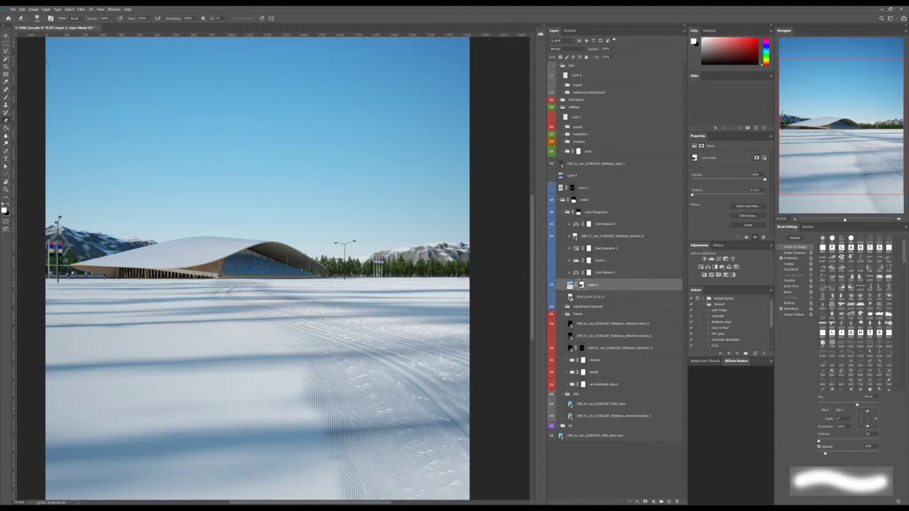
key(b)
drag(260, 275, 266, 278)
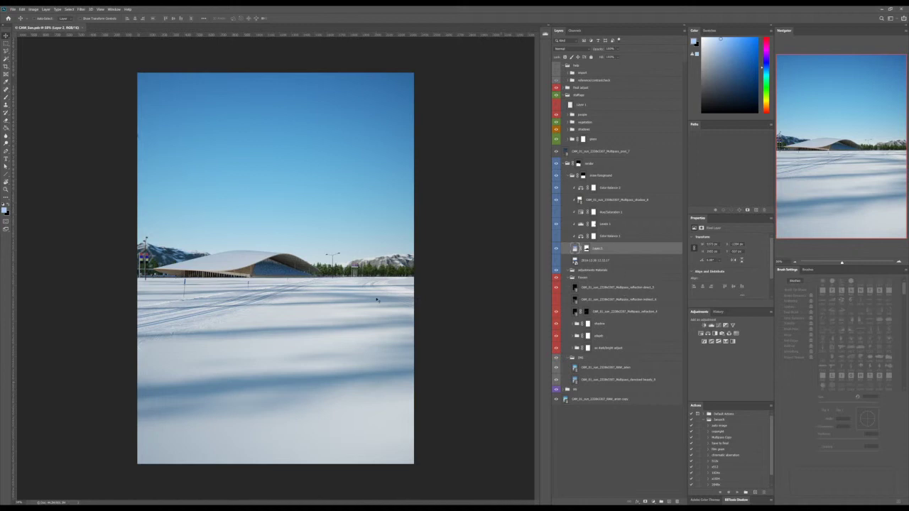
Step: Free-transform the ski track layer so its grooves run diagonally across the right foreground snow
key(ctrl+t)
drag(524, 369, 394, 331)
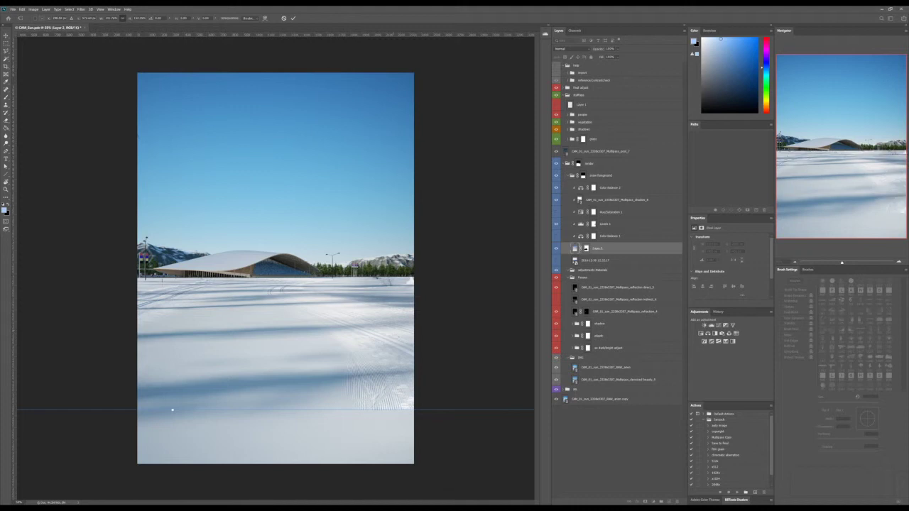
scroll(391, 405, down, 2)
drag(340, 340, 317, 335)
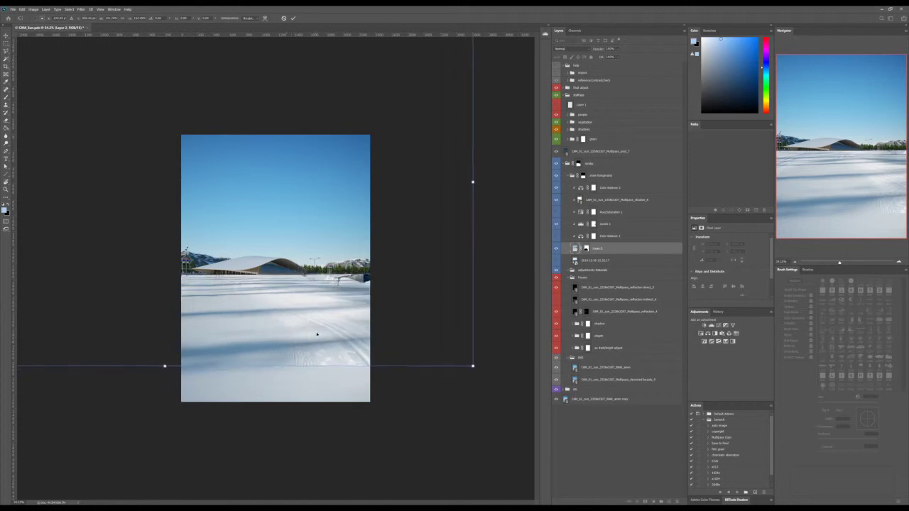
key(Return)
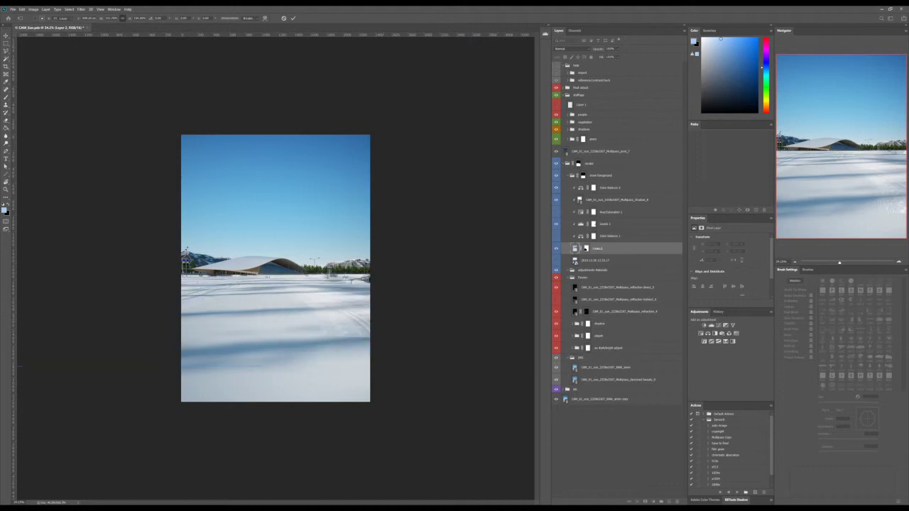
Step: Hide the dark photo remnant at the right end of the horizon in the ski track layer's mask
click(587, 249)
key(e)
mouse_move(323, 289)
mouse_down()
mouse_move(348, 274)
mouse_move(299, 277)
mouse_up()
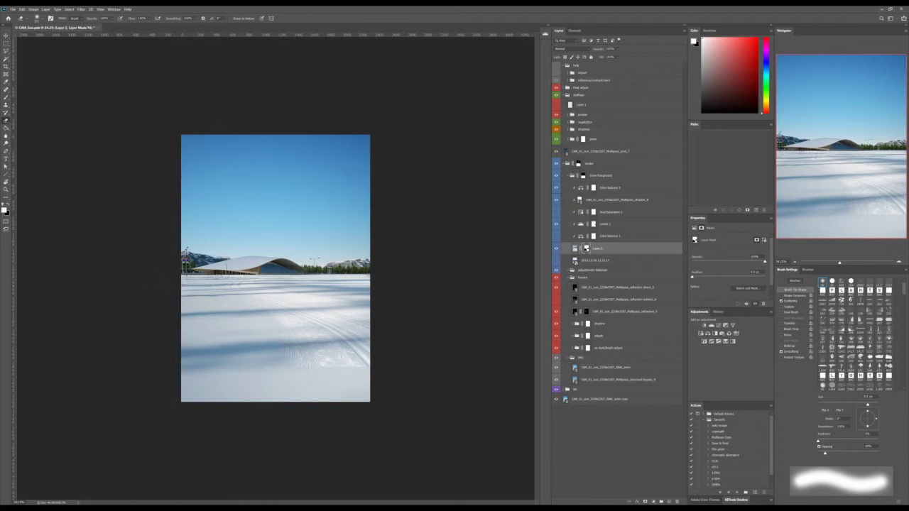
scroll(218, 276, up, 2)
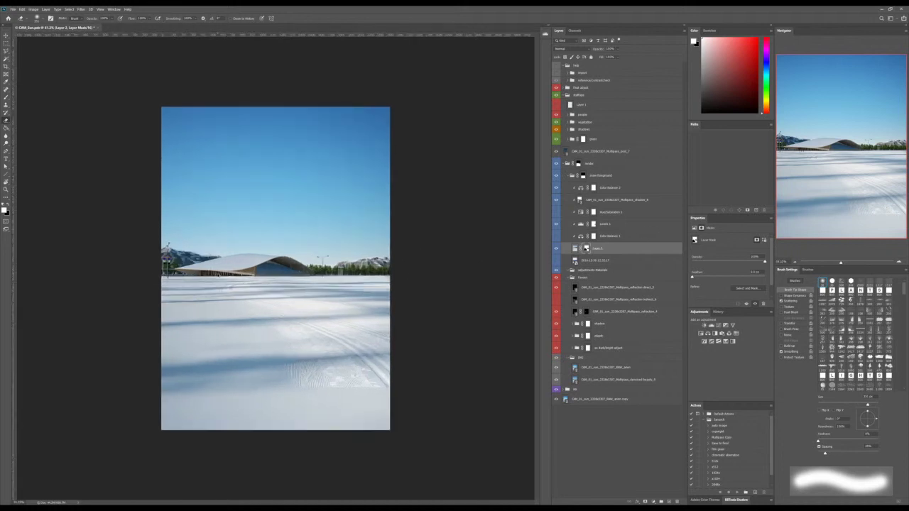
click(208, 265)
key(b)
click(377, 309)
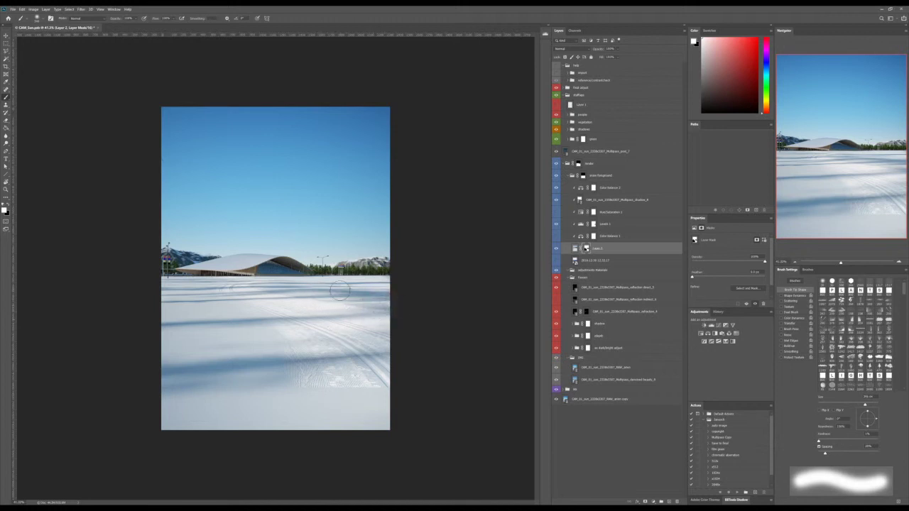
Step: Refine the ski track layer's mask along the horizon beside the building and blend the upper edge of the tracks into the snow
scroll(325, 298, up, 3)
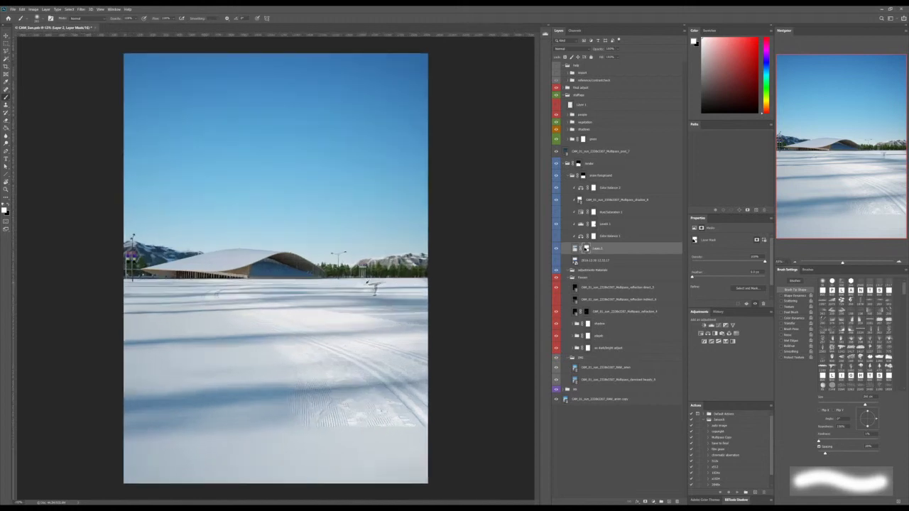
click(321, 293)
drag(308, 287, 295, 281)
scroll(305, 285, down, 2)
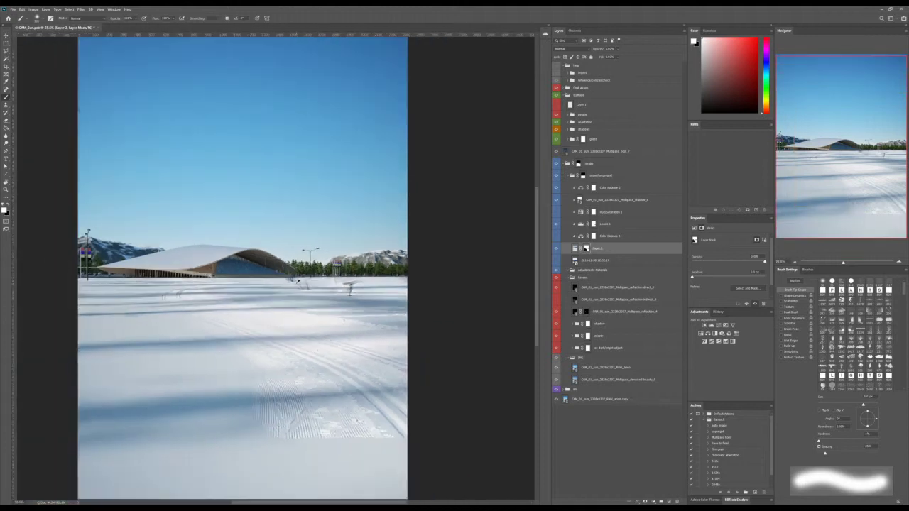
click(289, 280)
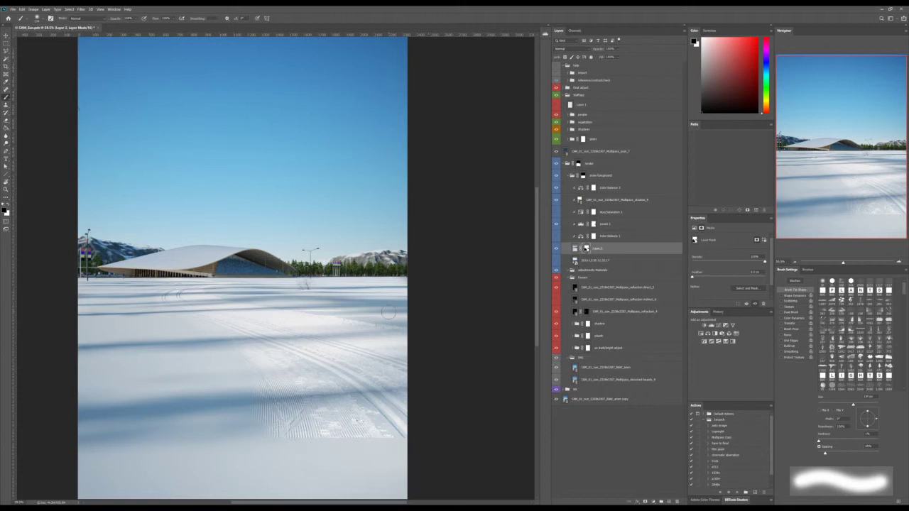
key(x)
drag(193, 328, 286, 324)
scroll(263, 319, right, 1)
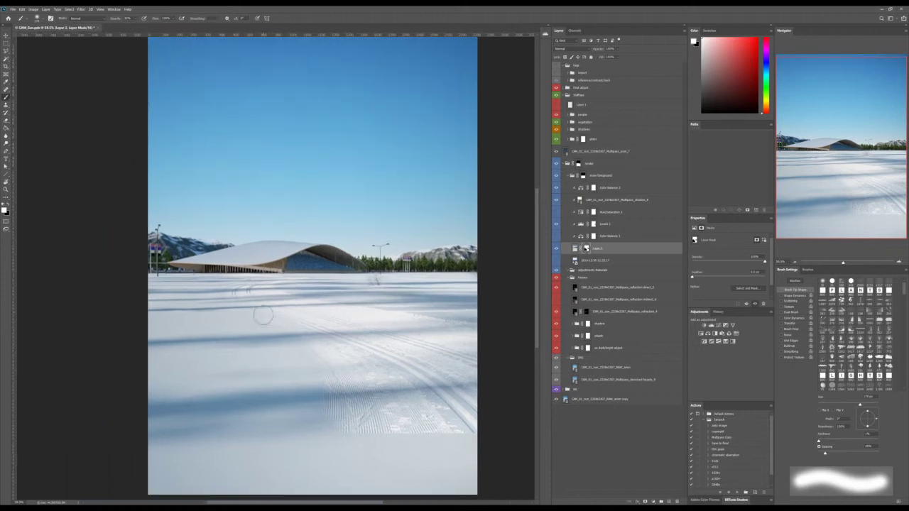
scroll(269, 319, down, 3)
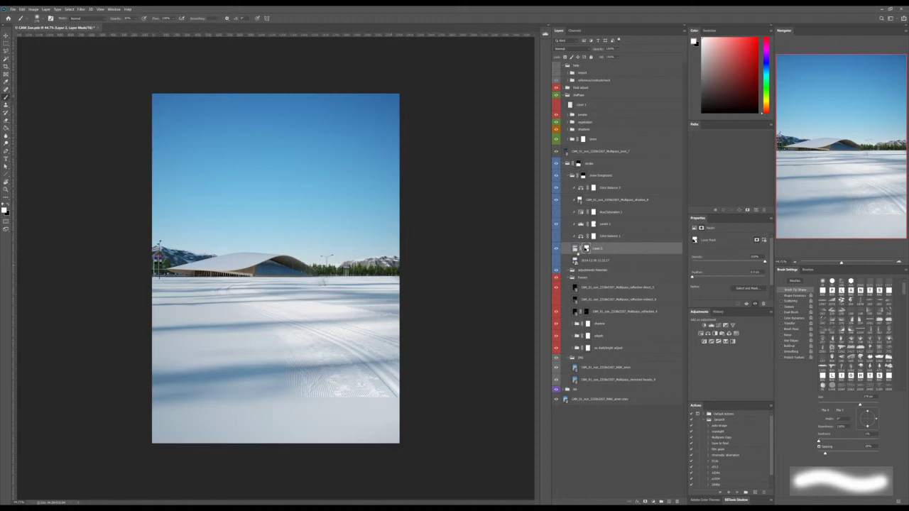
Step: Compare the snow with and without the Levels adjustment clipped to the ski track layer, and leave it hidden
click(557, 224)
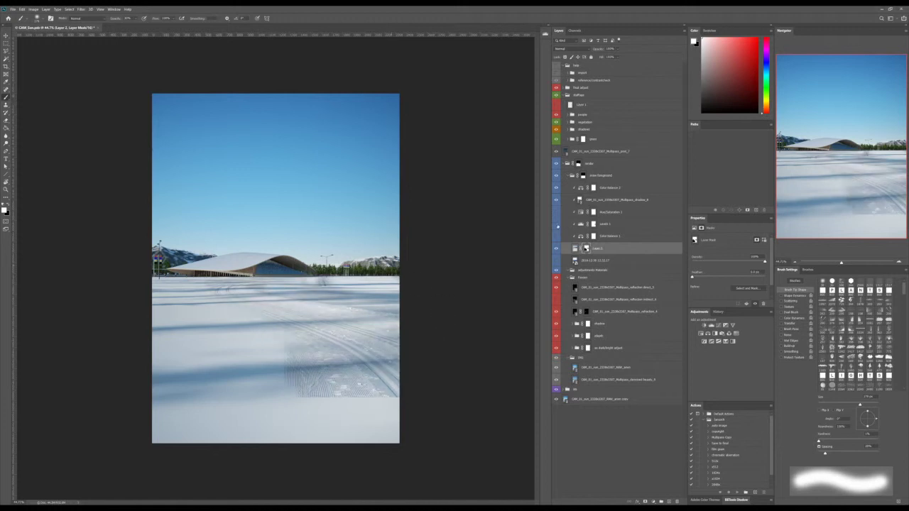
click(557, 224)
click(557, 225)
click(557, 224)
click(556, 224)
Step: Paint white in the ski track layer's mask to reveal the track texture across the left and middle snow up to the building
key(x)
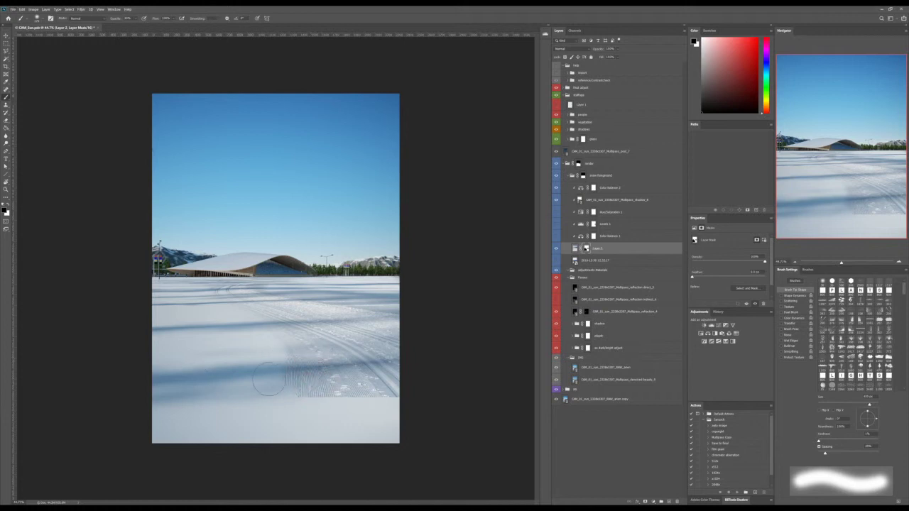
key(x)
mouse_move(268, 381)
mouse_down()
mouse_move(256, 376)
mouse_move(263, 352)
mouse_move(190, 311)
mouse_move(206, 301)
mouse_move(173, 343)
mouse_move(165, 290)
mouse_up()
mouse_move(155, 393)
mouse_down()
mouse_move(185, 407)
mouse_move(308, 397)
mouse_up()
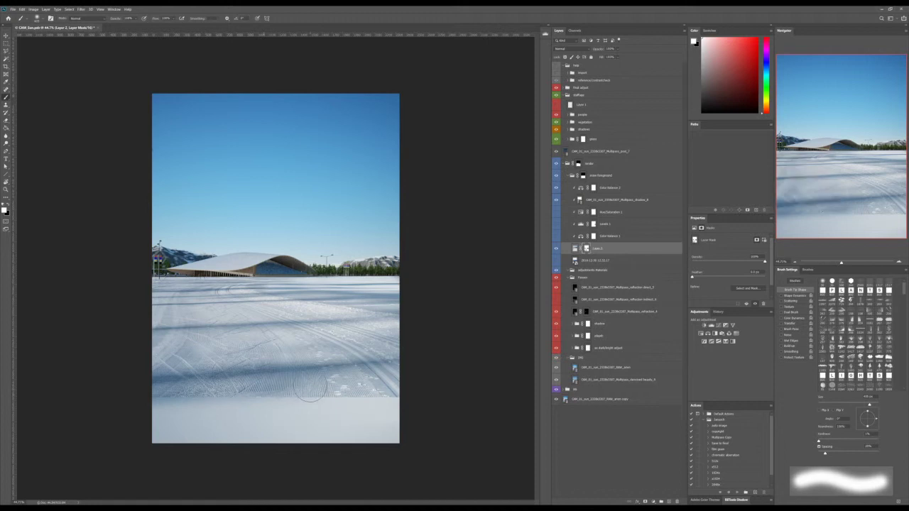
click(178, 289)
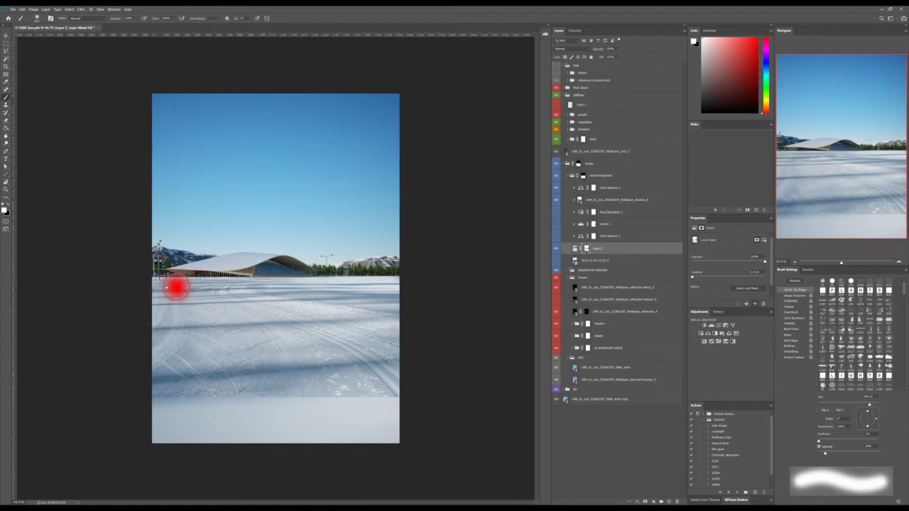
click(203, 273)
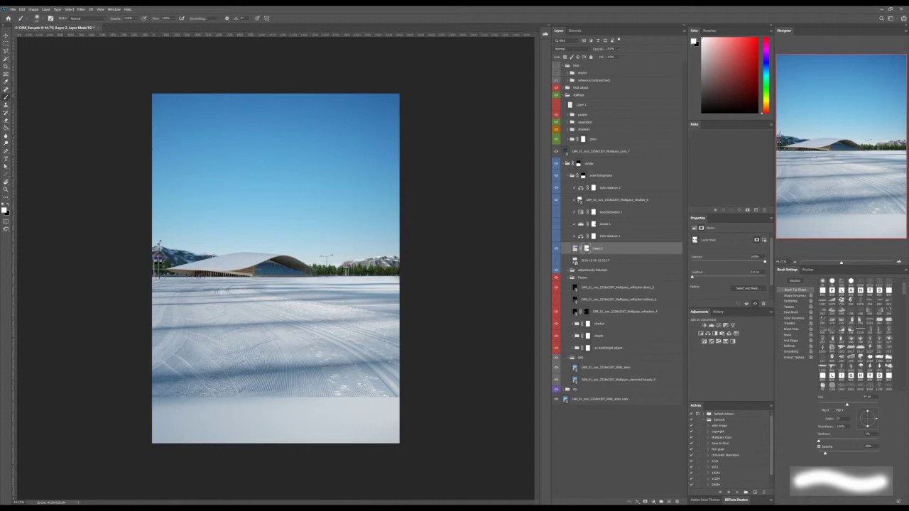
Step: Touch up the mask along the horizon at the building's right end to hide the photo remnants, and target the layer's image
mouse_move(291, 278)
mouse_down()
mouse_move(313, 277)
mouse_move(284, 288)
mouse_move(313, 287)
mouse_up()
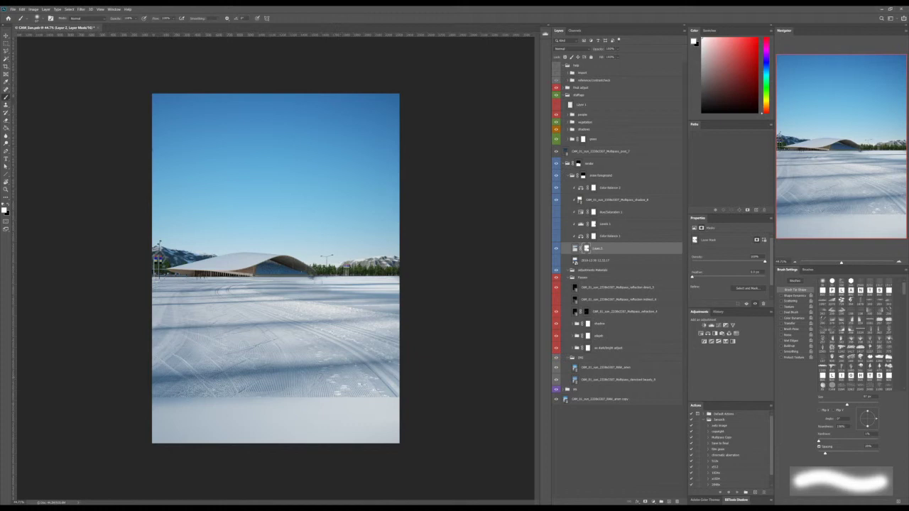
key(x)
click(331, 282)
click(334, 288)
click(333, 289)
key(e)
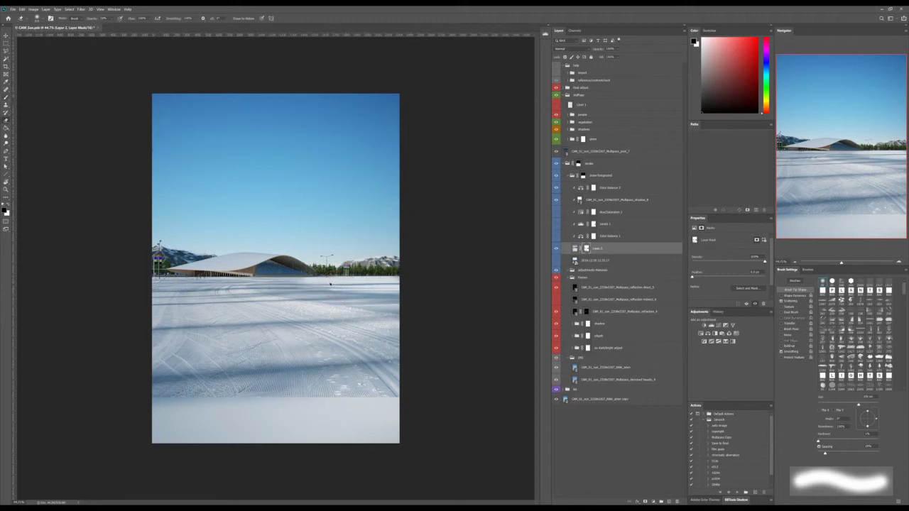
key(x)
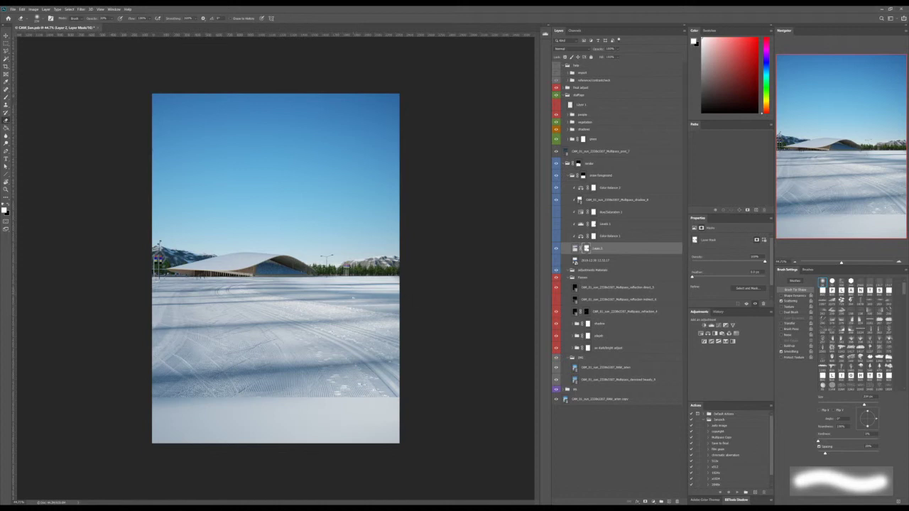
drag(325, 285, 283, 286)
click(575, 248)
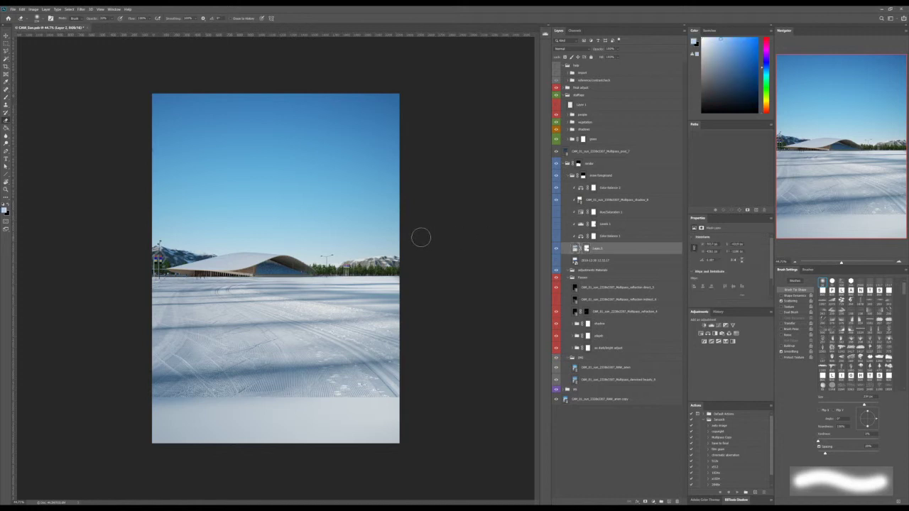
key(ctrl+t)
key(c)
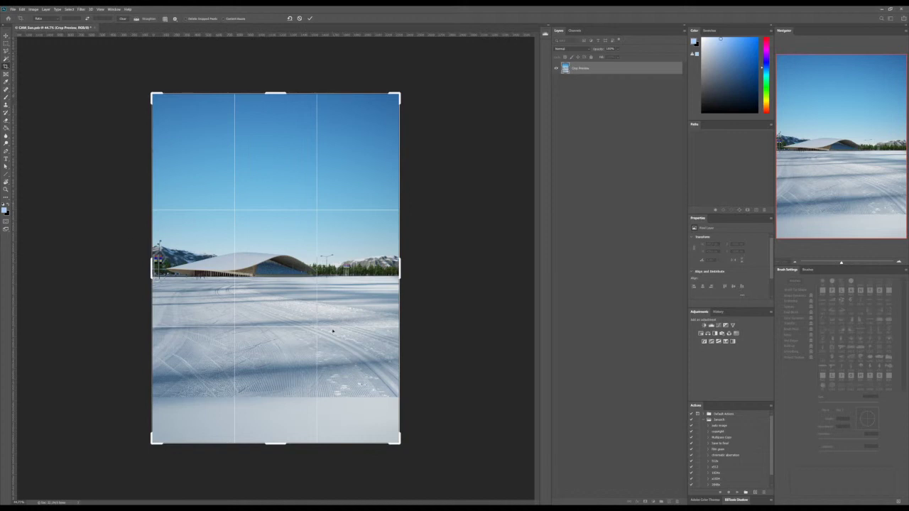
mouse_move(274, 443)
mouse_down()
mouse_move(275, 405)
mouse_move(283, 406)
mouse_move(282, 443)
mouse_up()
key(Escape)
key(Return)
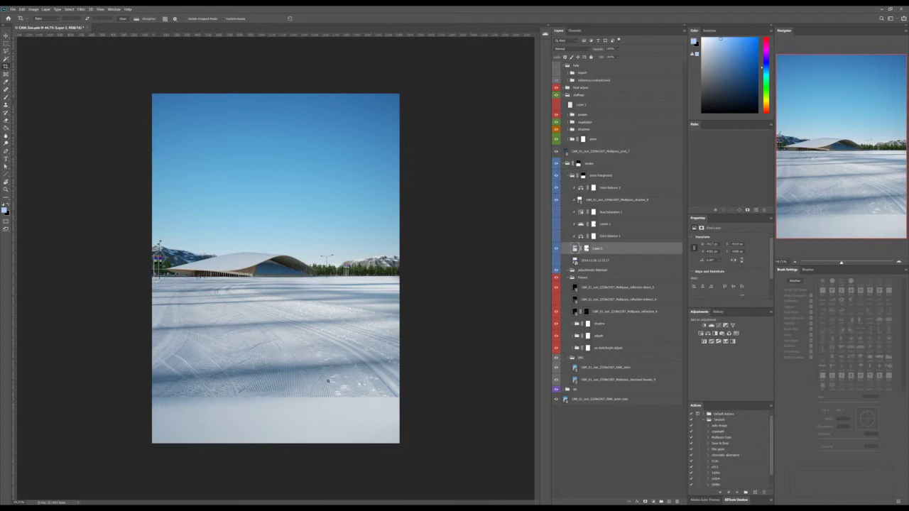
Step: Clone groomed snow texture over the blank strip along the image's bottom edge, from the left side to past the middle
key(s)
drag(224, 345, 216, 352)
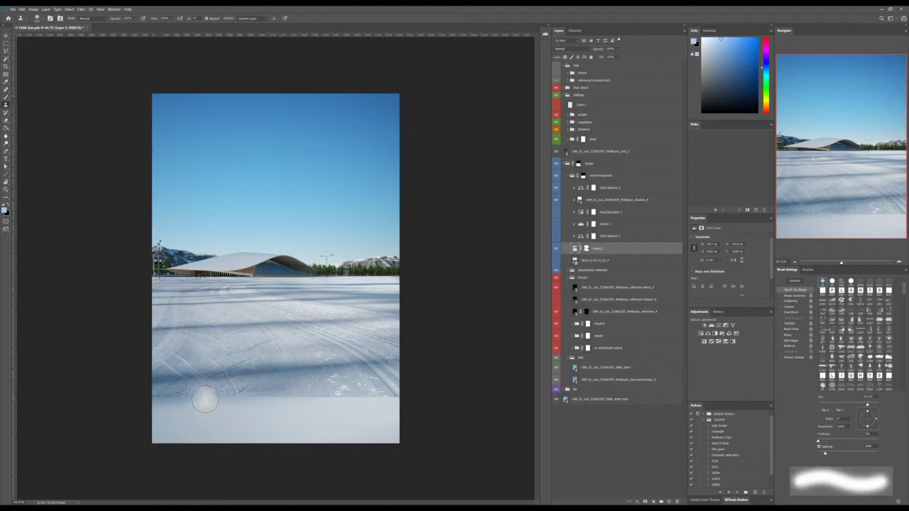
mouse_move(171, 402)
mouse_down()
mouse_move(238, 396)
mouse_move(213, 428)
mouse_move(251, 434)
mouse_move(262, 415)
mouse_move(288, 424)
mouse_move(302, 393)
mouse_move(314, 430)
mouse_move(310, 414)
mouse_move(274, 436)
mouse_move(238, 429)
mouse_move(198, 437)
mouse_move(206, 415)
mouse_move(170, 442)
mouse_up()
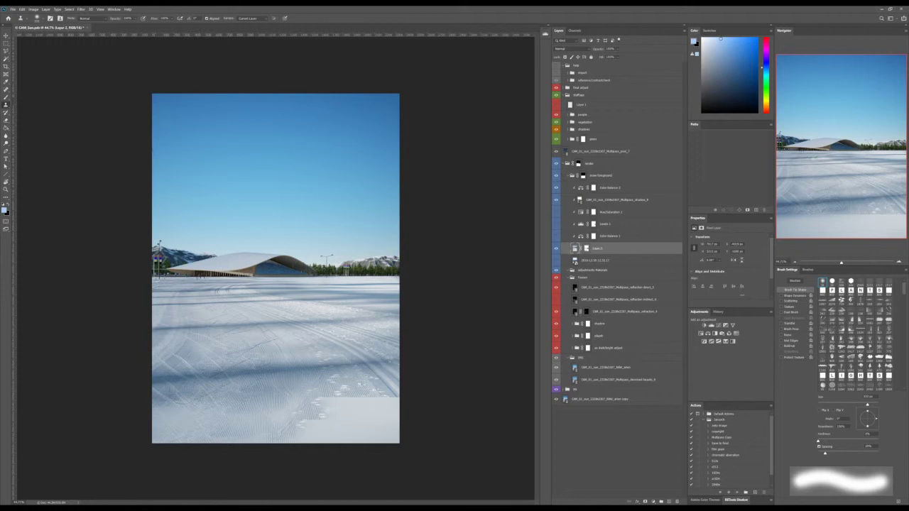
alt+click(200, 377)
mouse_move(180, 407)
mouse_down()
mouse_move(171, 419)
mouse_move(189, 419)
mouse_up()
alt+click(330, 388)
drag(311, 419, 308, 450)
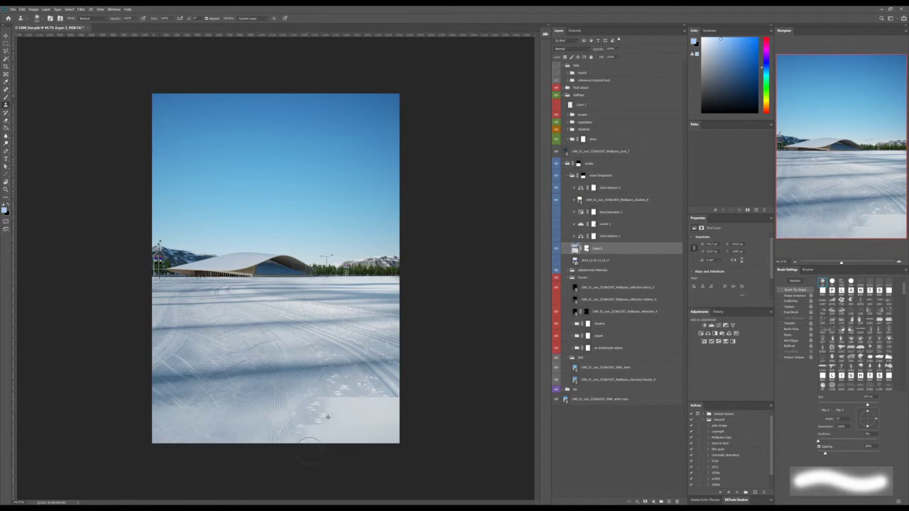
Step: Display the ski track layer's mask alone, paint the grey smudges in its lower half white, and return to the image view
alt+click(586, 248)
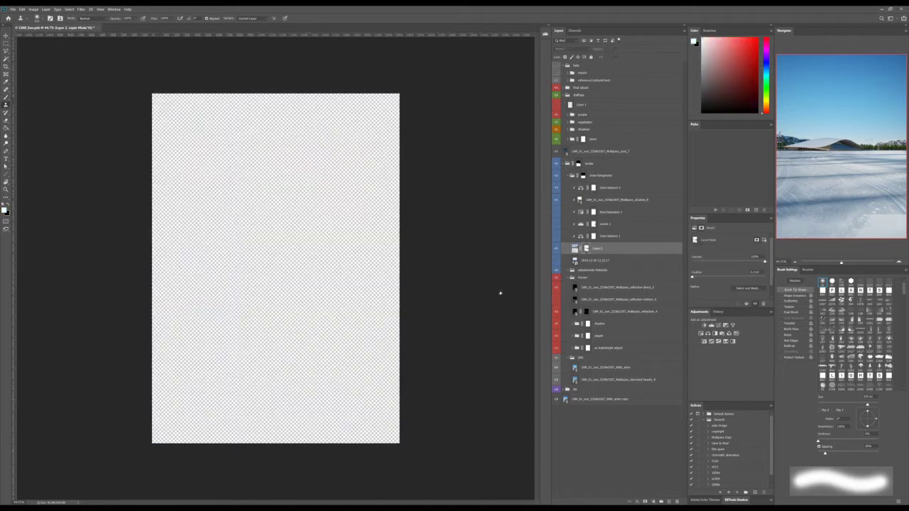
key(b)
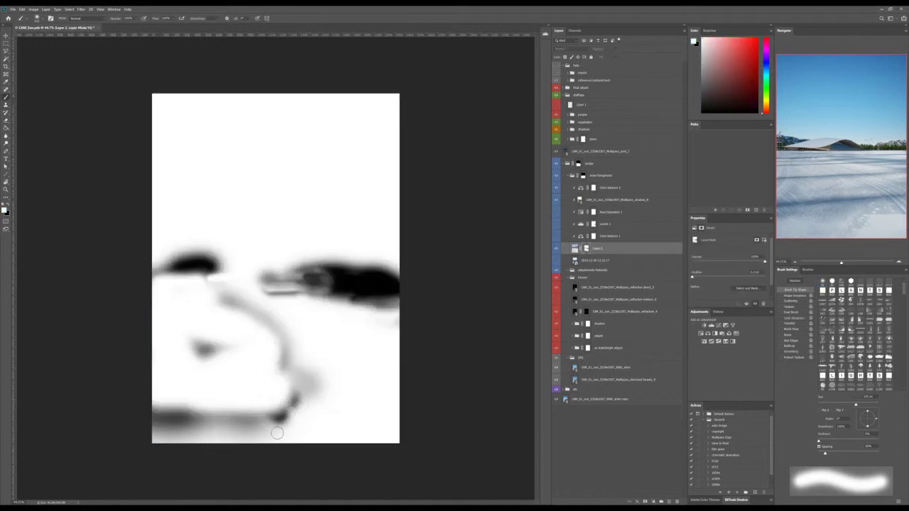
mouse_move(188, 423)
alt+mouse_down()
mouse_move(285, 421)
mouse_move(278, 372)
mouse_move(203, 337)
mouse_move(325, 350)
mouse_move(297, 395)
alt+mouse_up()
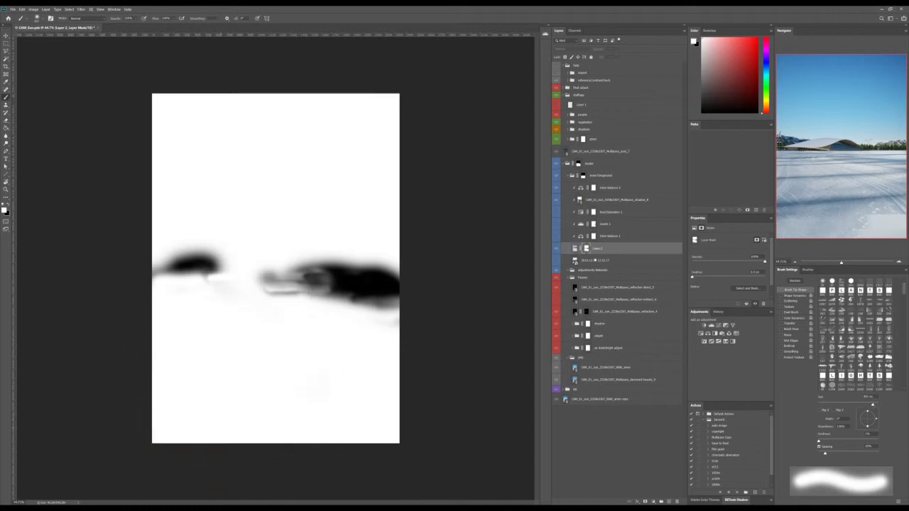
alt+click(586, 247)
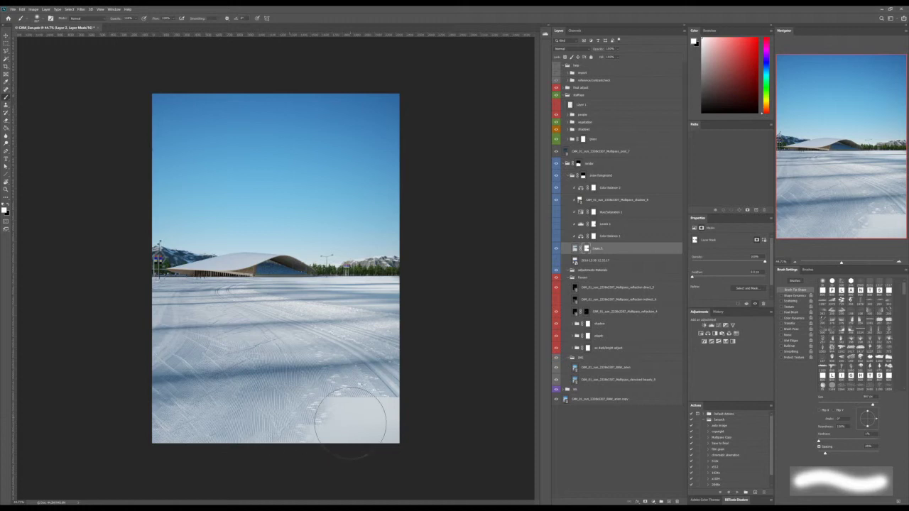
Step: Fill the blank lower right corner of the ski track layer with cloned snow texture using the Clone Stamp
key(s)
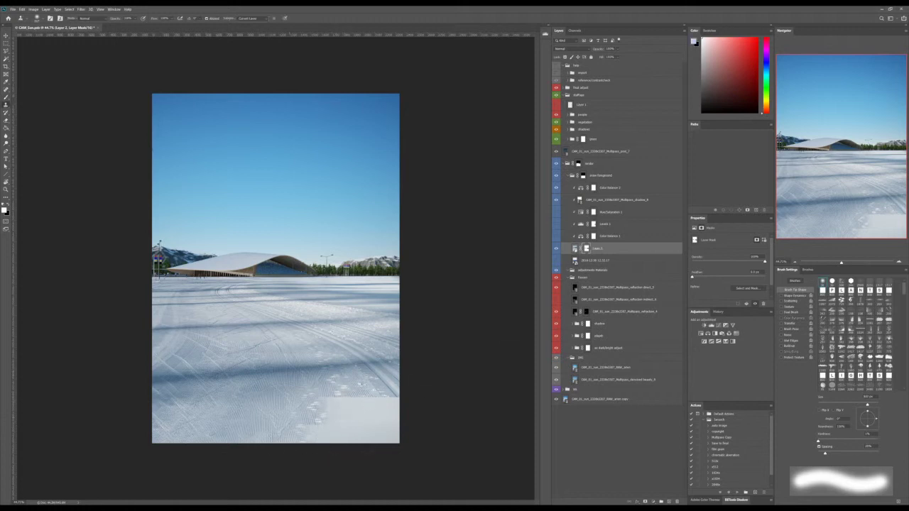
click(576, 249)
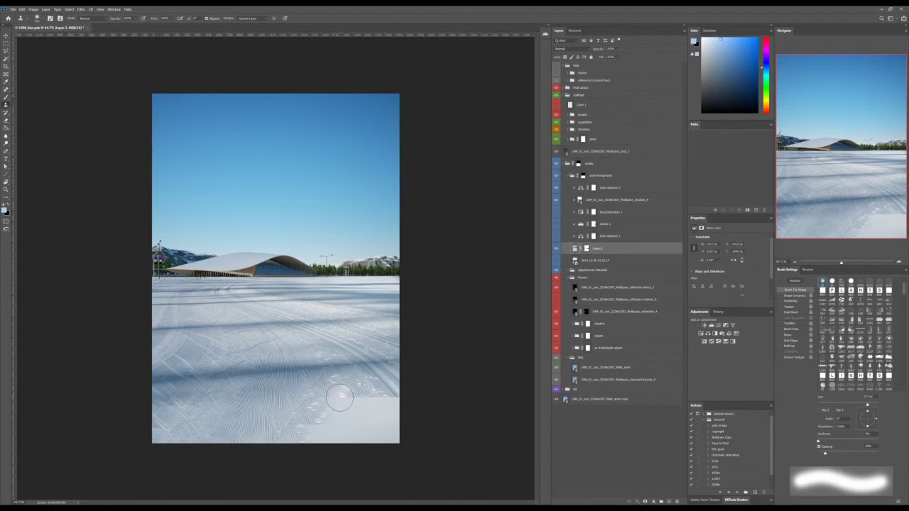
mouse_move(338, 399)
mouse_down()
mouse_move(358, 409)
mouse_move(330, 404)
mouse_up()
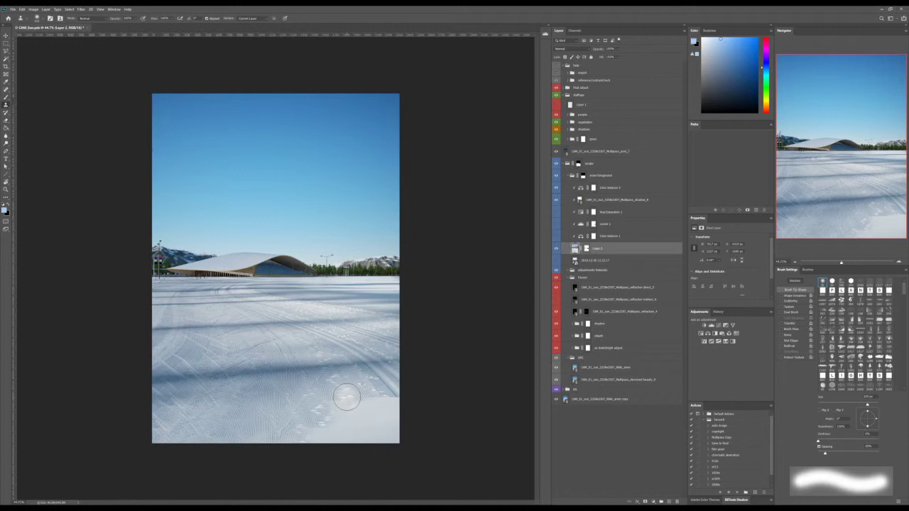
mouse_move(347, 399)
mouse_down()
mouse_move(334, 416)
mouse_move(341, 429)
mouse_move(359, 419)
mouse_move(348, 438)
mouse_up()
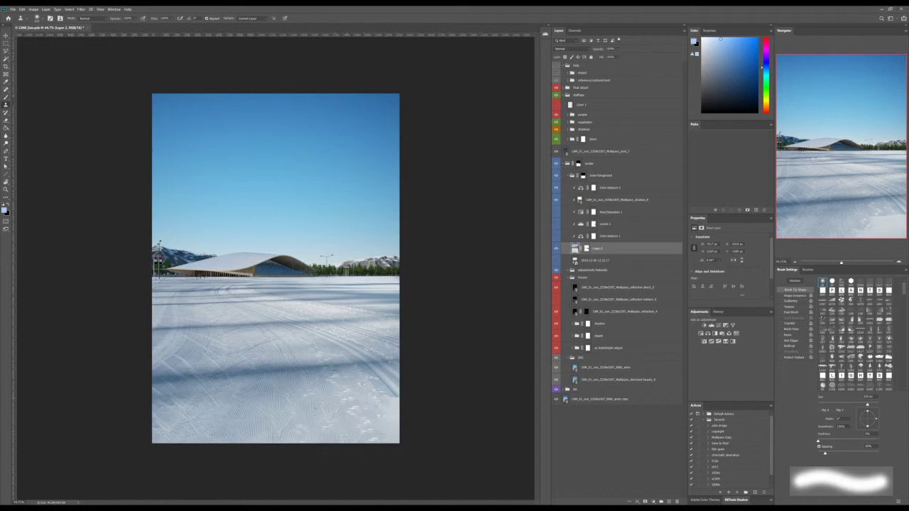
alt+click(377, 422)
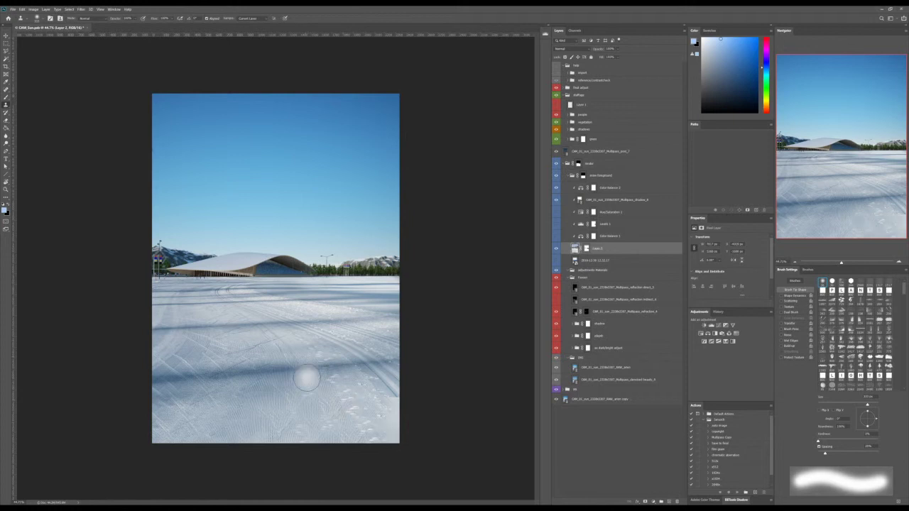
scroll(310, 382, up, 1)
scroll(310, 382, down, 1)
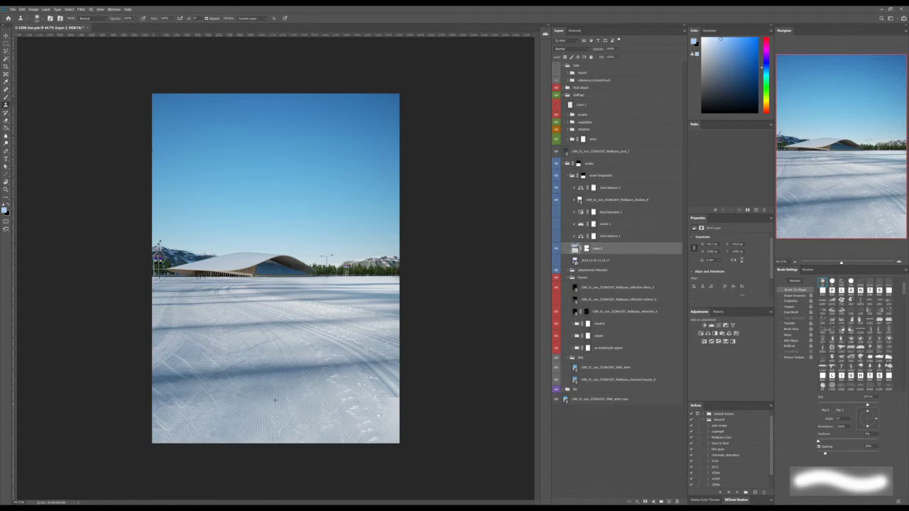
Step: Retouch the snow around the dark shadow band in the middle foreground with the Clone Stamp and check how it blends
scroll(276, 402, up, 3)
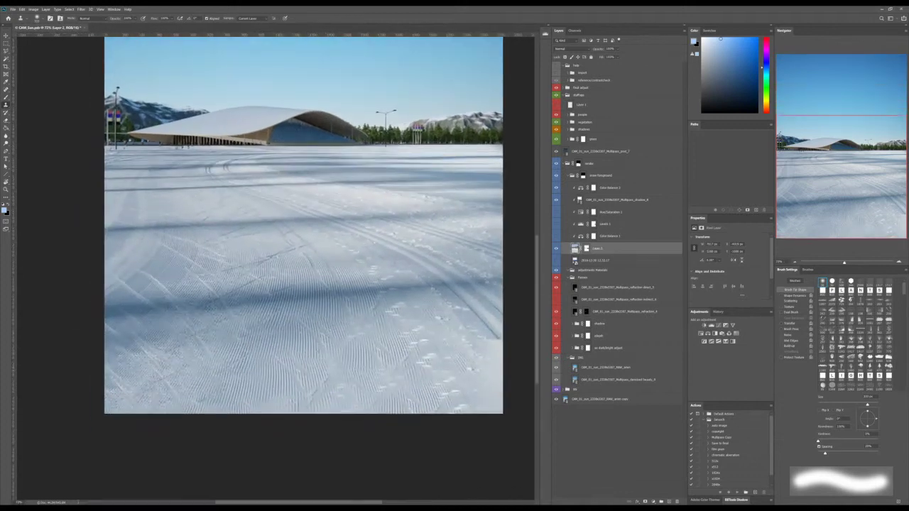
click(300, 294)
click(305, 317)
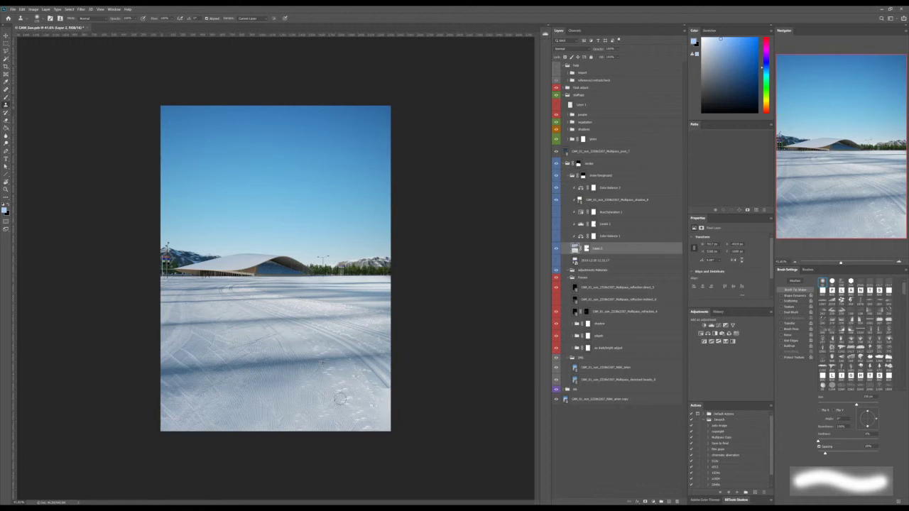
scroll(278, 361, up, 4)
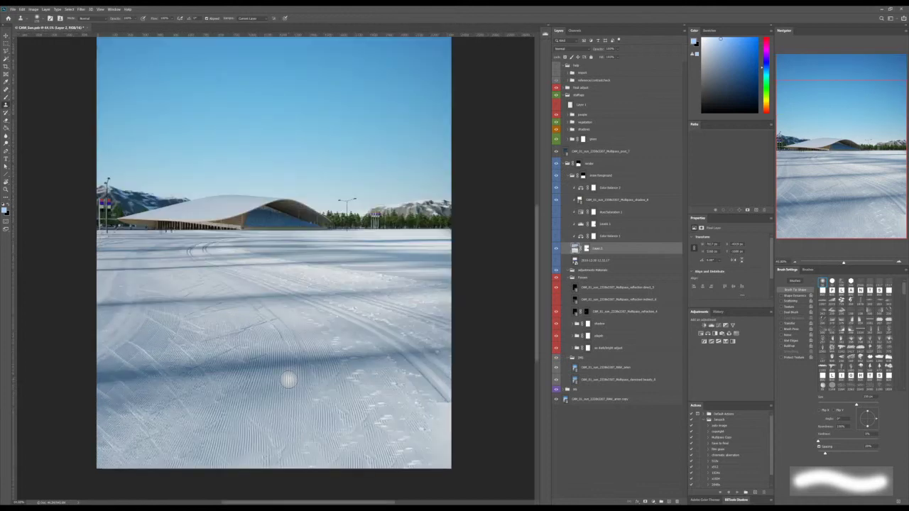
scroll(291, 395, down, 2)
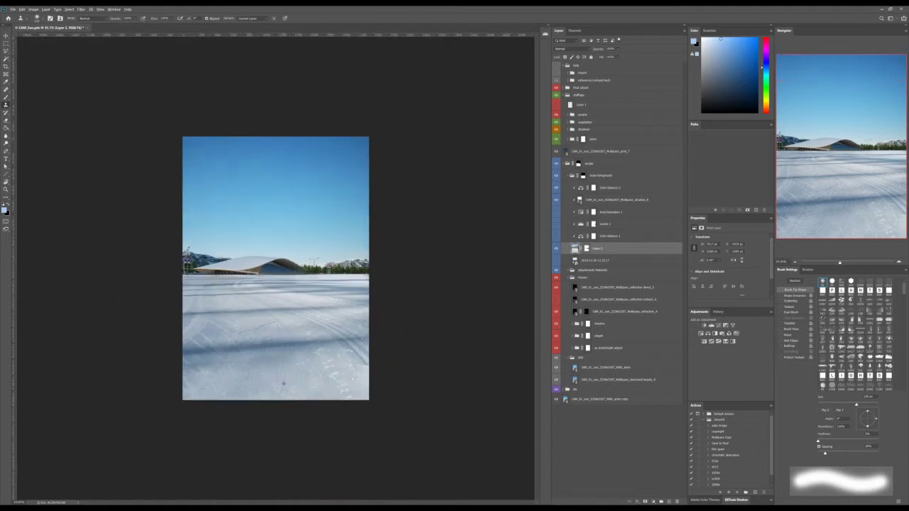
scroll(283, 384, up, 2)
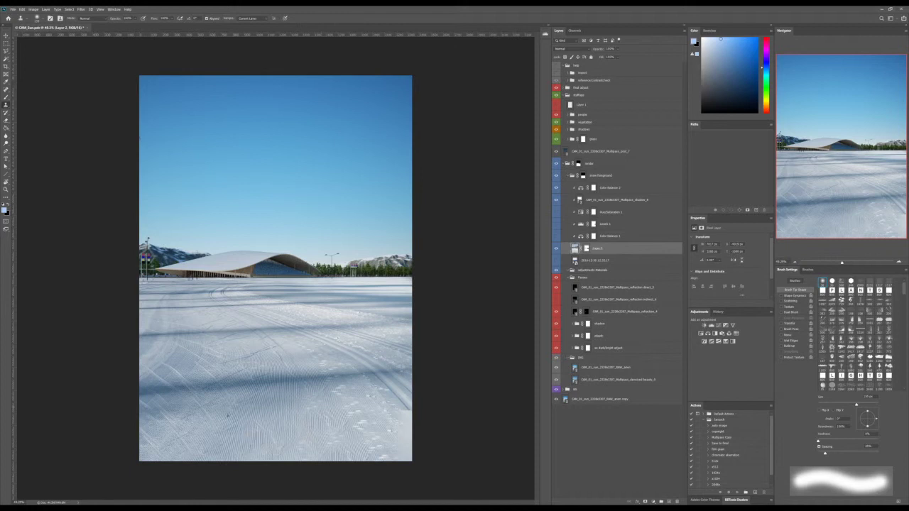
scroll(303, 394, up, 2)
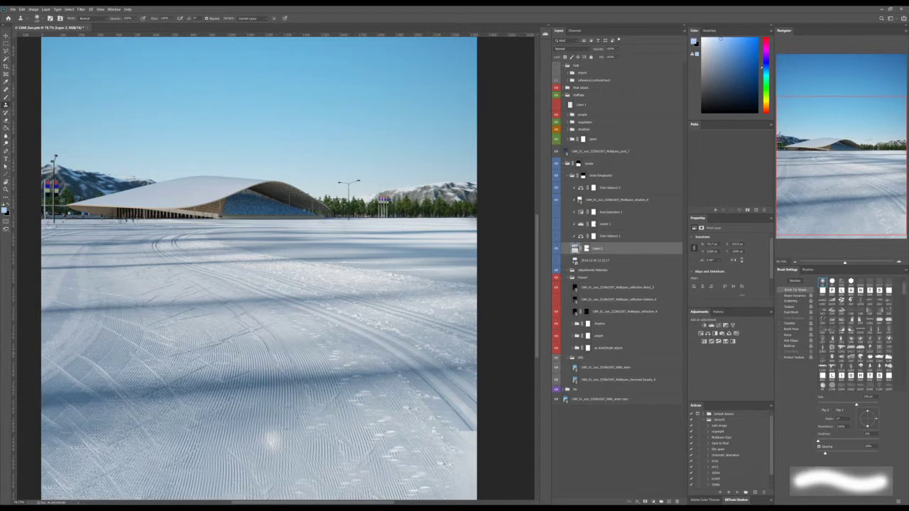
scroll(264, 431, down, 2)
scroll(265, 431, up, 2)
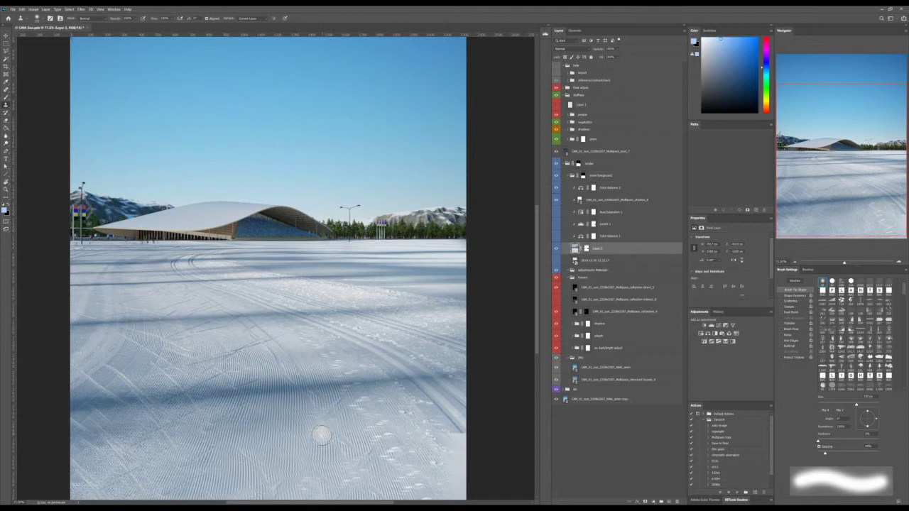
scroll(322, 434, down, 1)
scroll(322, 435, up, 2)
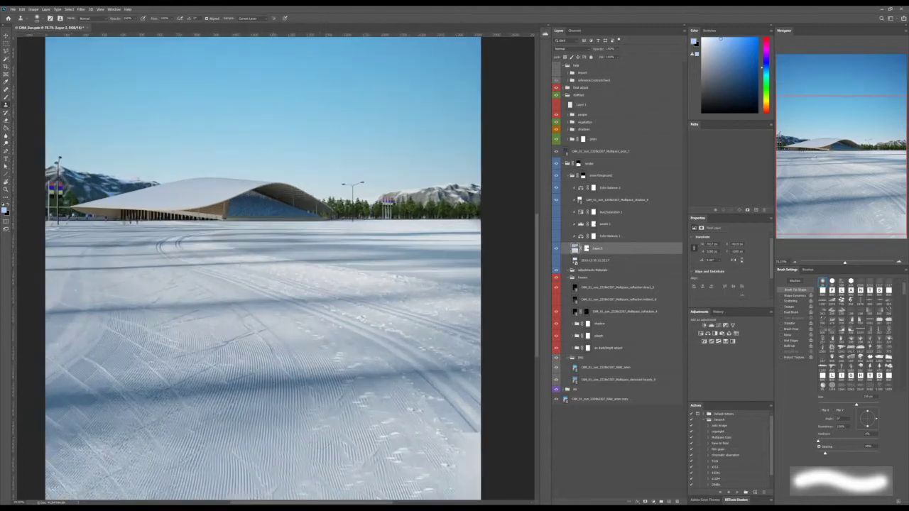
Step: Sample the groomed snow just below the dark shadow band and clone it over the patched lower foreground
alt+click(273, 398)
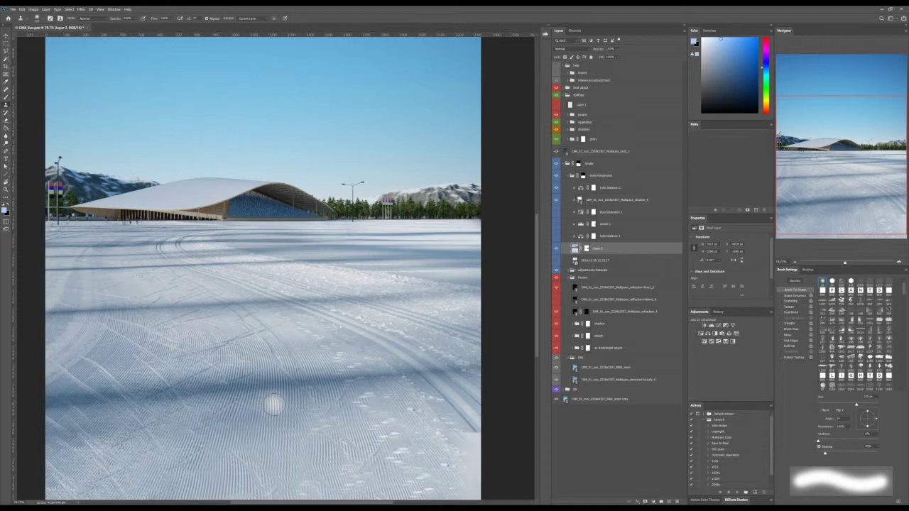
scroll(345, 440, down, 2)
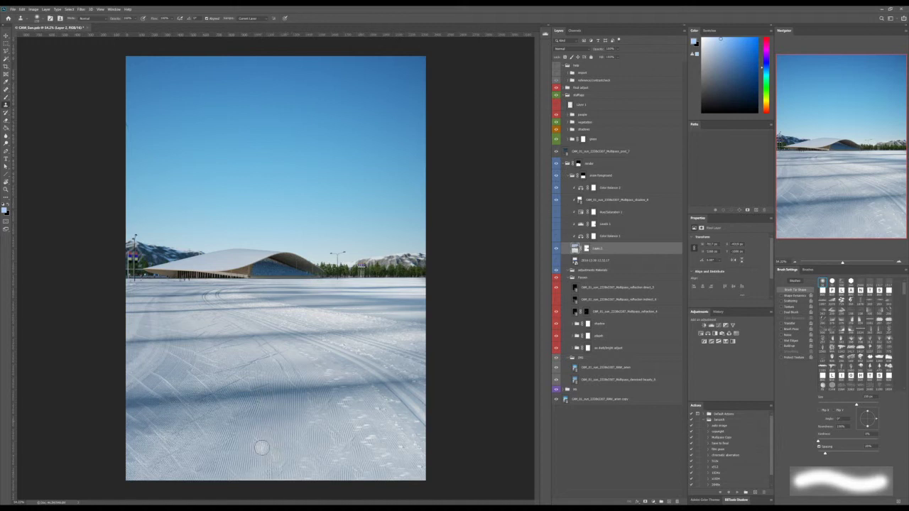
scroll(263, 441, up, 3)
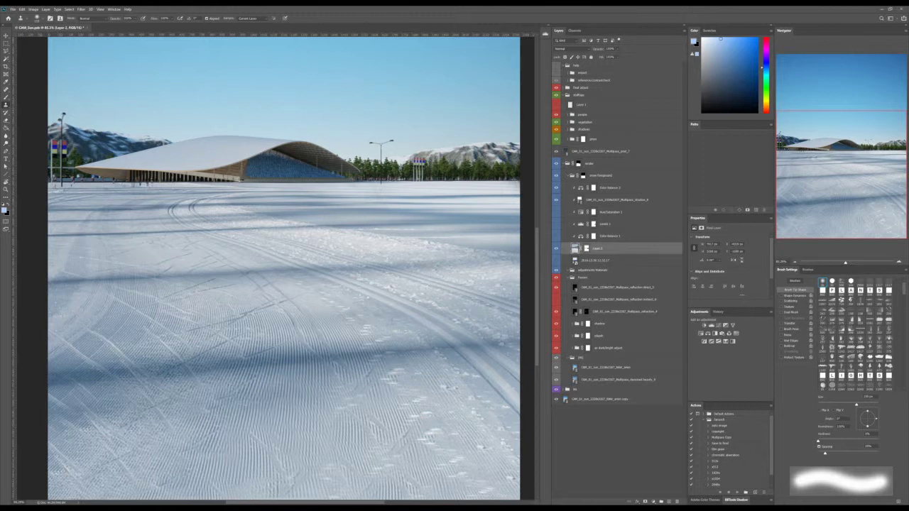
Step: Blend the smooth patch near the image's lower edge into the surrounding groomed texture with the Clone Stamp
mouse_move(284, 435)
mouse_down()
mouse_move(279, 381)
mouse_move(287, 365)
mouse_move(305, 363)
mouse_up()
key(a)
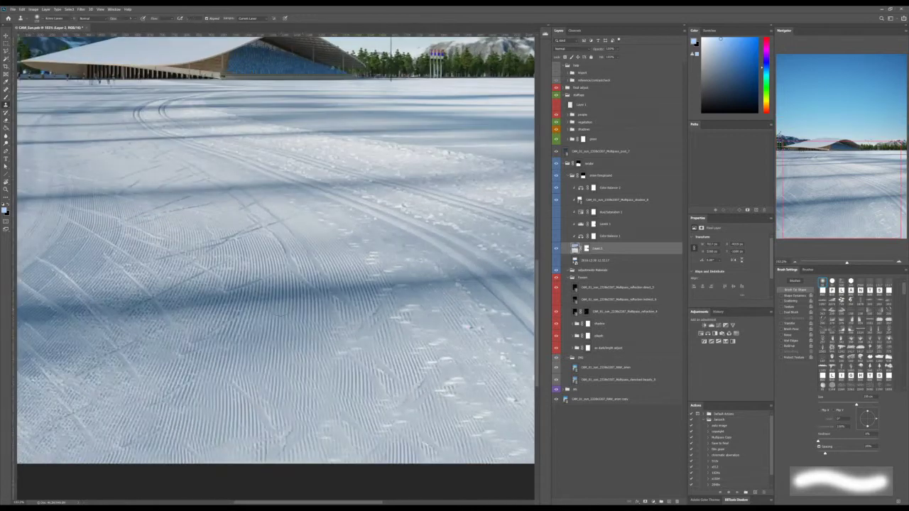
key(s)
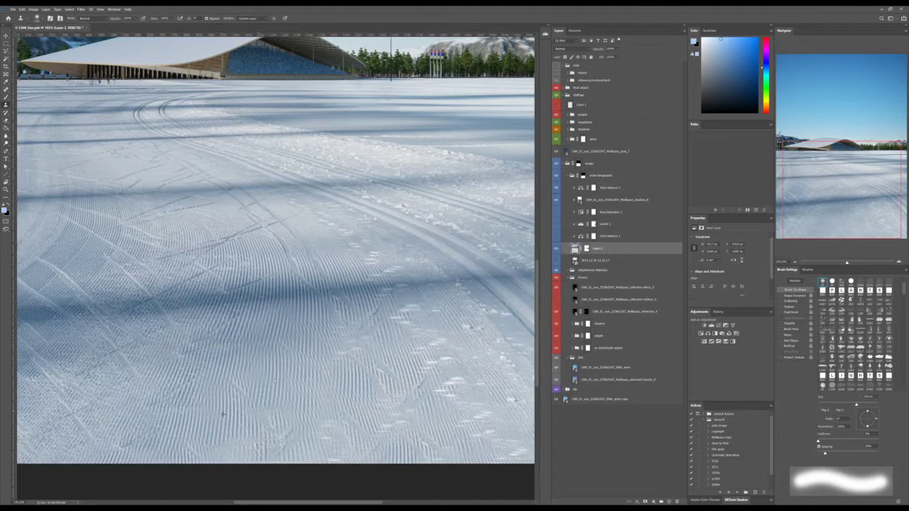
key(ctrl+0)
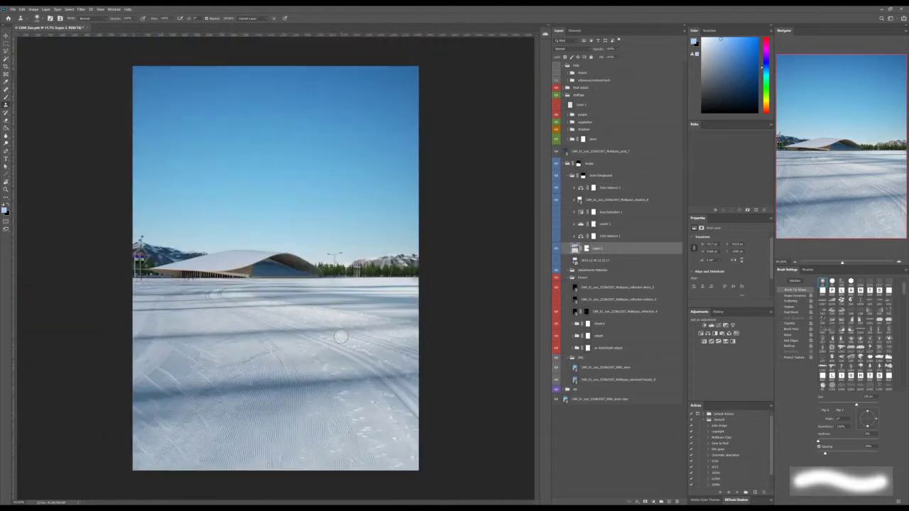
scroll(287, 321, down, 2)
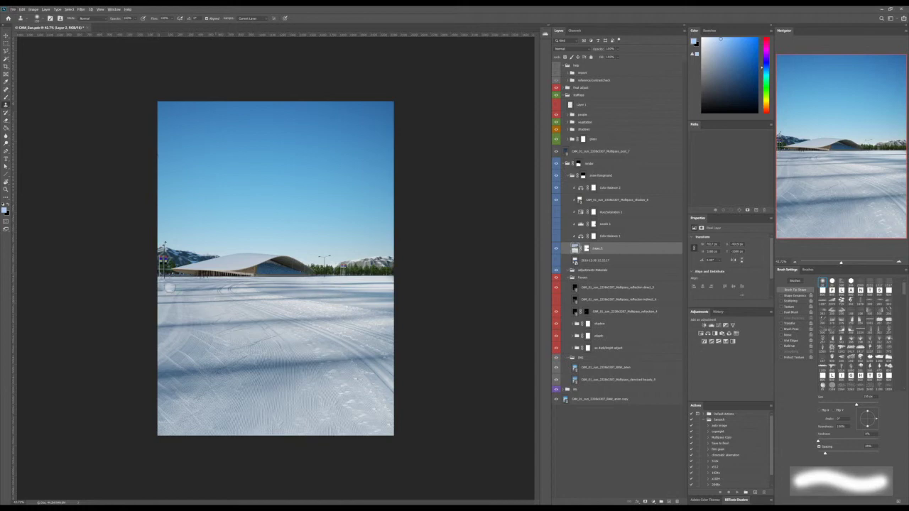
Step: Erase the photo's leftover skier figures on the snow in front of the building's colonnade using the ski track layer's mask
scroll(174, 289, up, 2)
scroll(179, 289, up, 2)
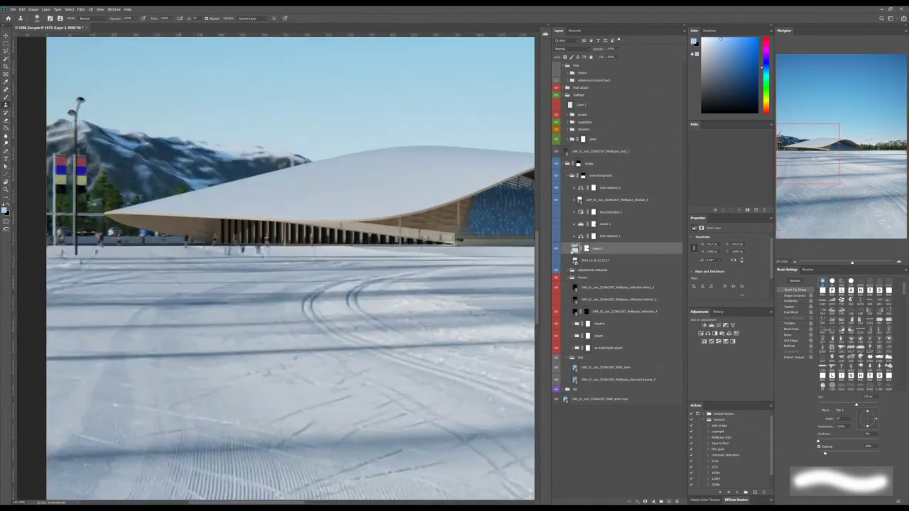
click(586, 249)
key(w)
key(b)
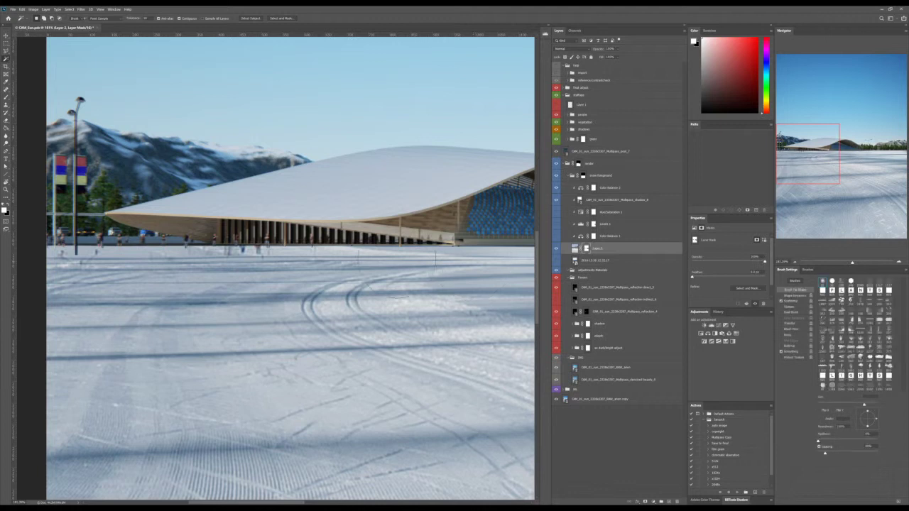
key(b)
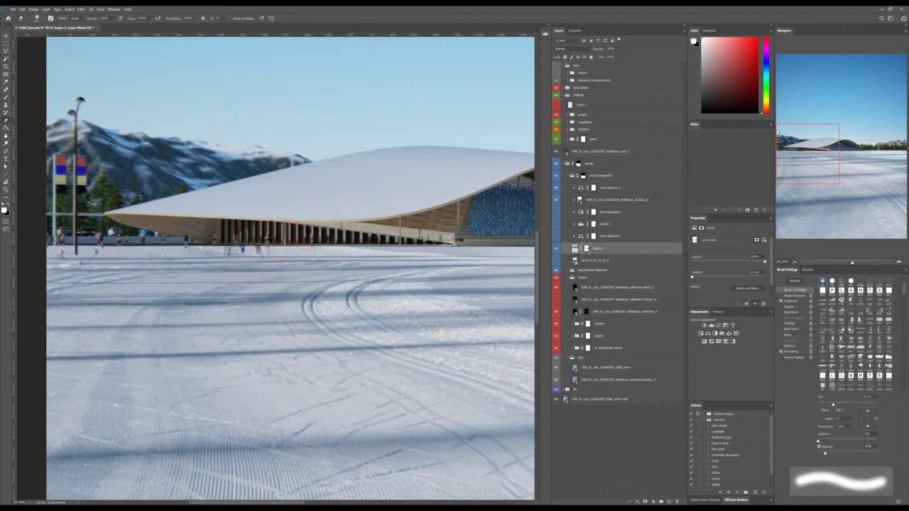
mouse_move(270, 252)
mouse_down()
mouse_move(101, 254)
mouse_move(242, 260)
mouse_up()
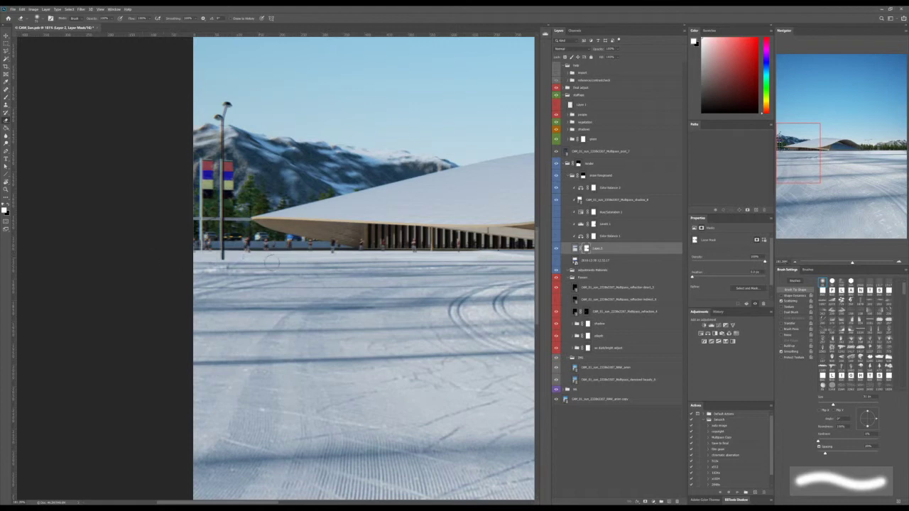
Step: Examine the horizon edge and the whole snow foreground at close and full view for remaining seams
scroll(272, 262, down, 4)
scroll(321, 262, down, 5)
scroll(275, 270, down, 1)
scroll(135, 284, up, 11)
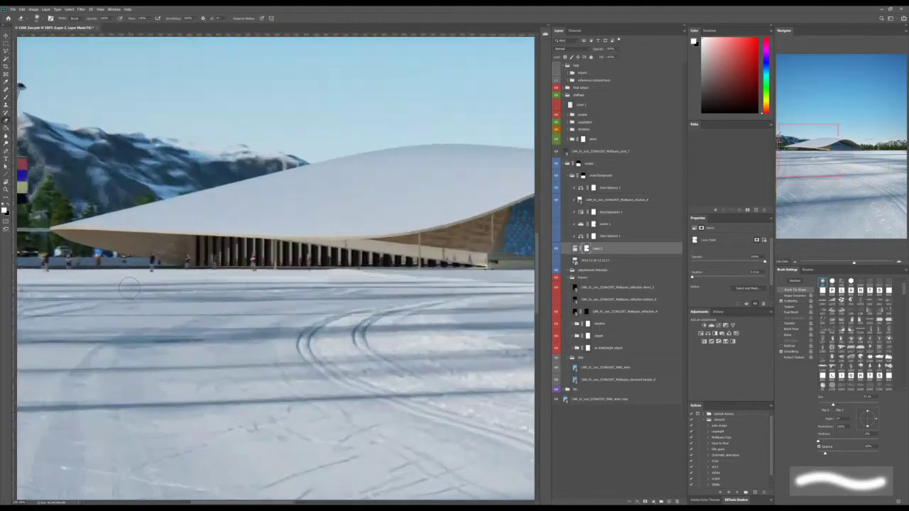
scroll(129, 287, down, 4)
scroll(107, 277, up, 5)
scroll(85, 266, down, 5)
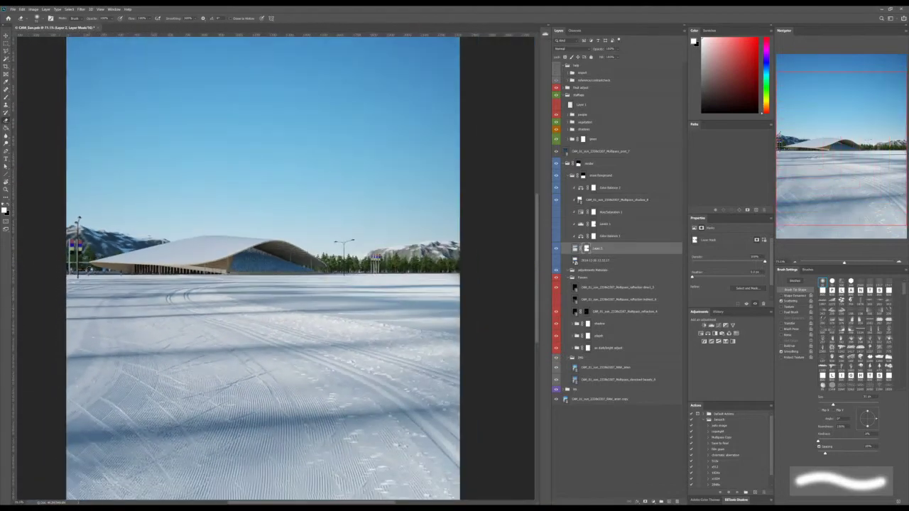
drag(266, 322, 278, 272)
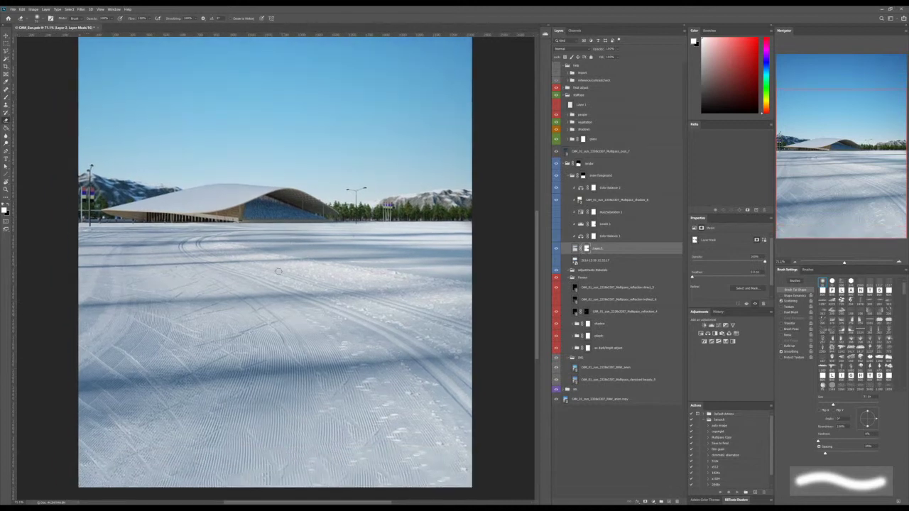
scroll(278, 271, down, 1)
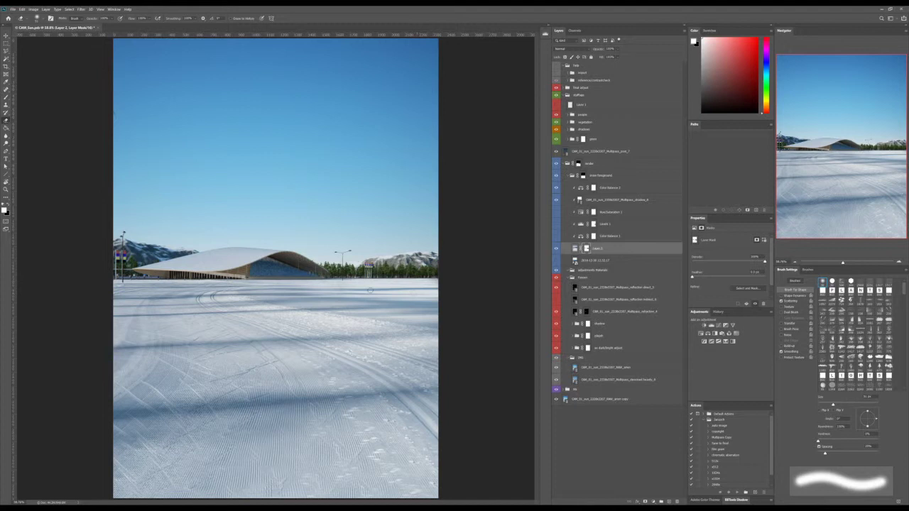
Step: Blend the snow strip just below the horizon on the building's right side with the Clone Stamp on the layer mask
scroll(369, 288, up, 3)
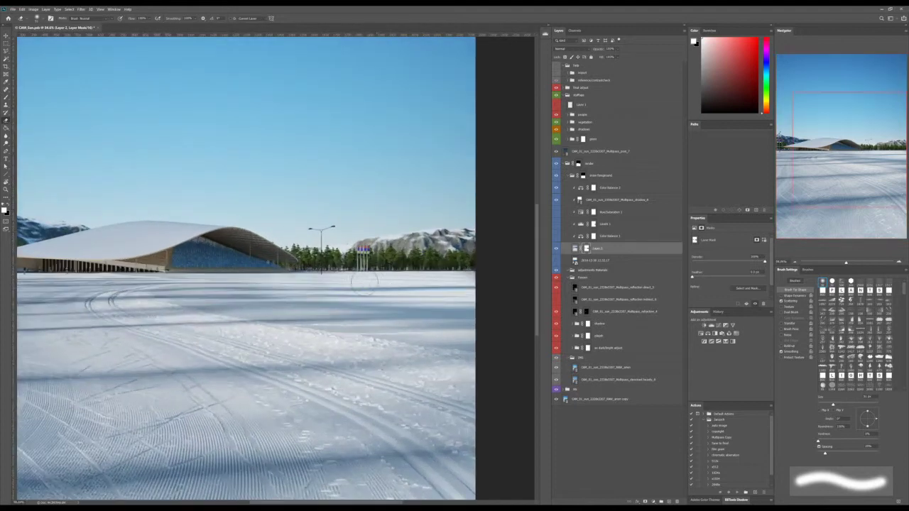
key(s)
drag(309, 288, 294, 284)
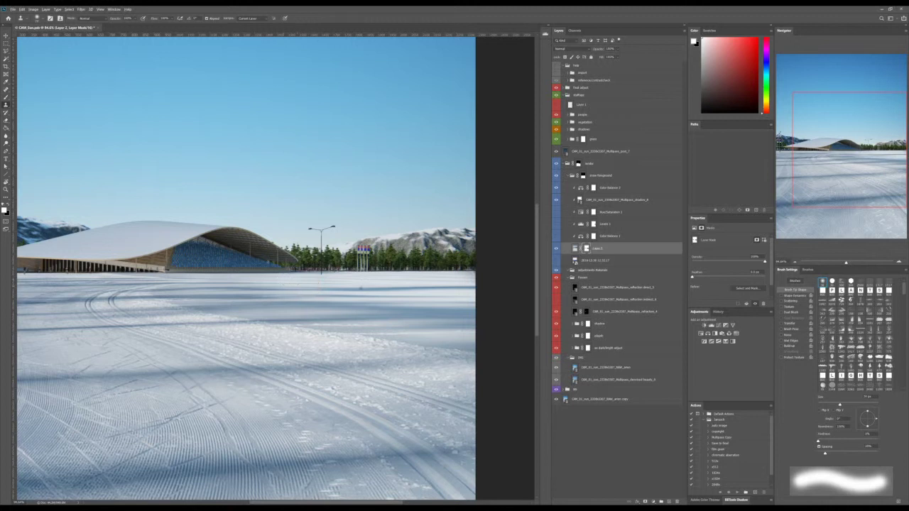
key(ctrl+0)
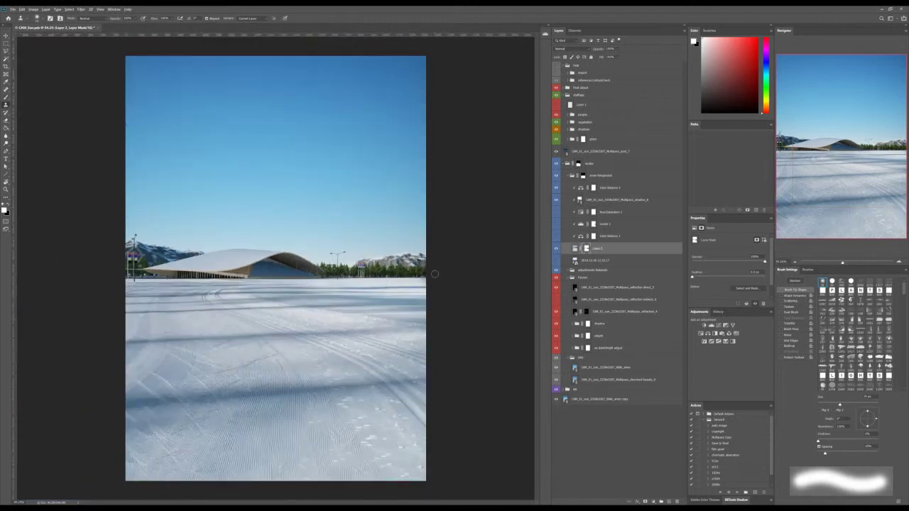
key(ctrl+minus)
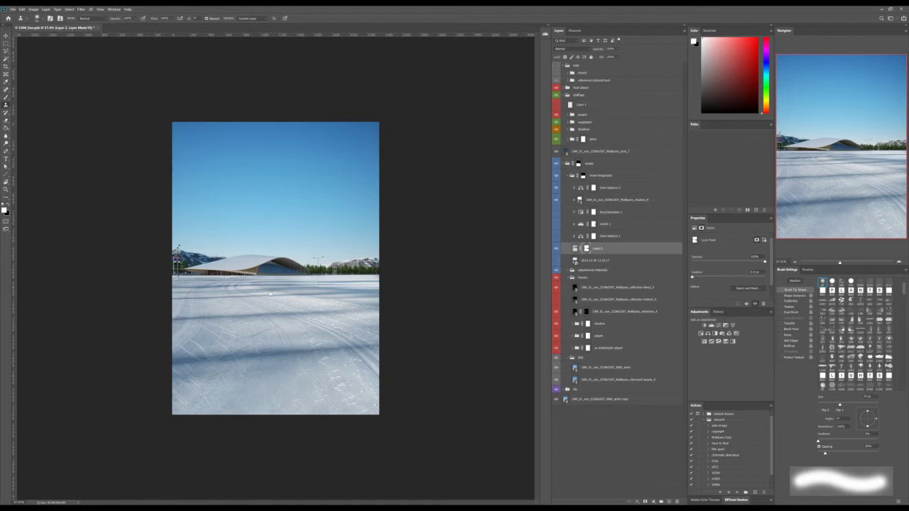
click(270, 294)
scroll(239, 281, up, 6)
scroll(240, 281, down, 6)
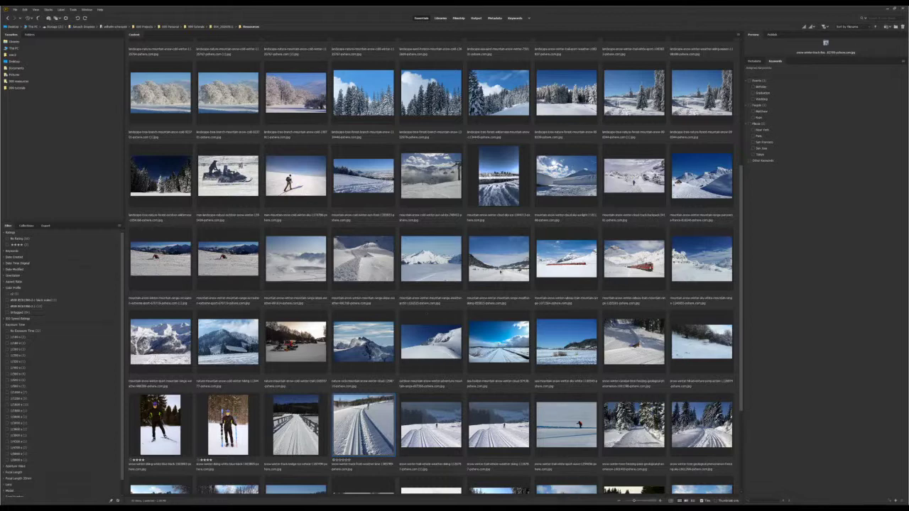
Step: Switch to Adobe Bridge and browse the winter photo resources, previewing the snowy mountain range pictures
scroll(499, 360, down, 3)
click(498, 360)
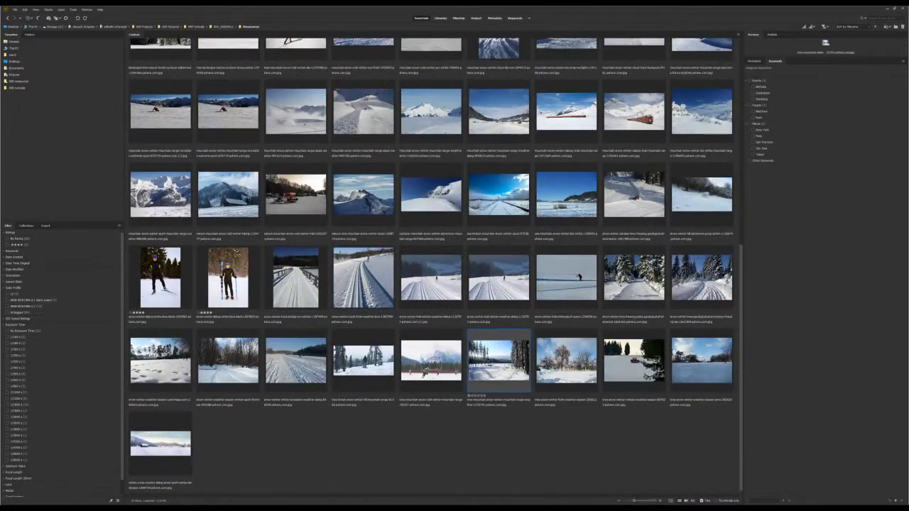
key(Left)
key(Left)
key(Left)
key(Left)
key(Left)
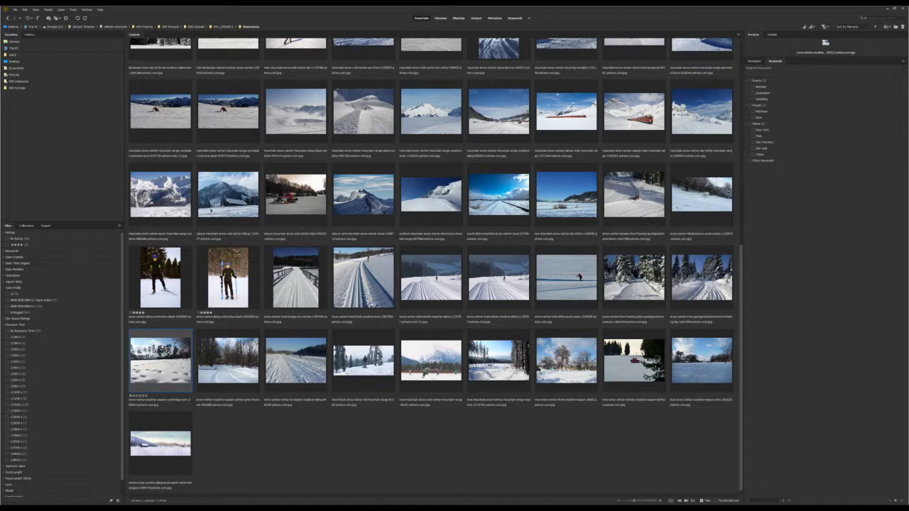
key(Up)
key(Up)
key(space)
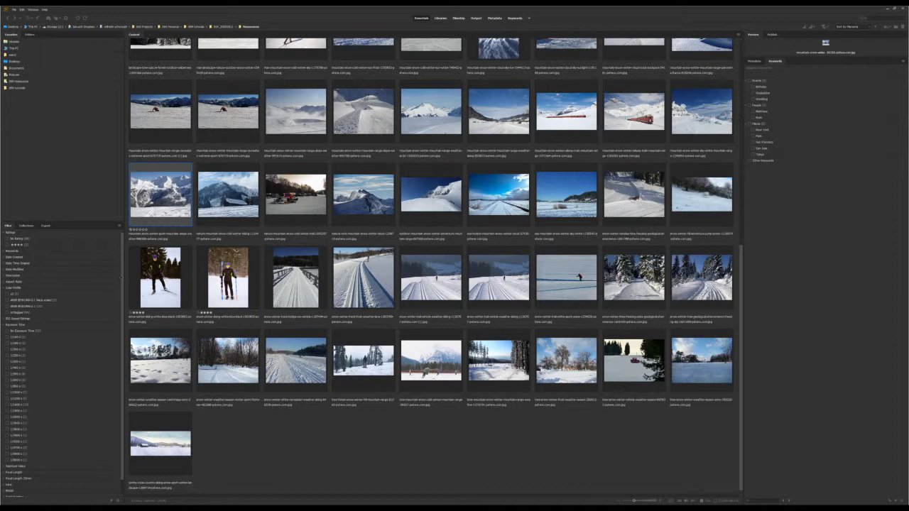
key(Escape)
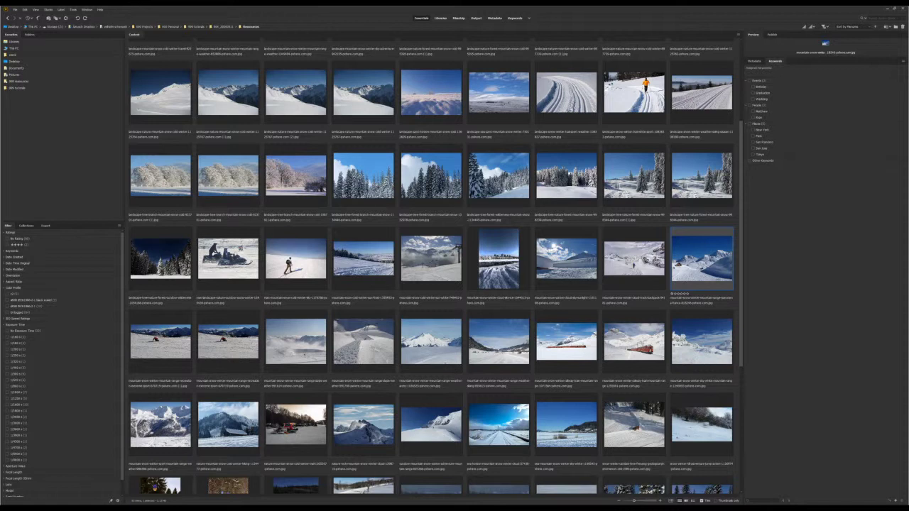
Step: Browse the winter photo references, examining the pointed rocky peak and the snowy mountain ranges for how snow and mist look around the summits
double_click(231, 343)
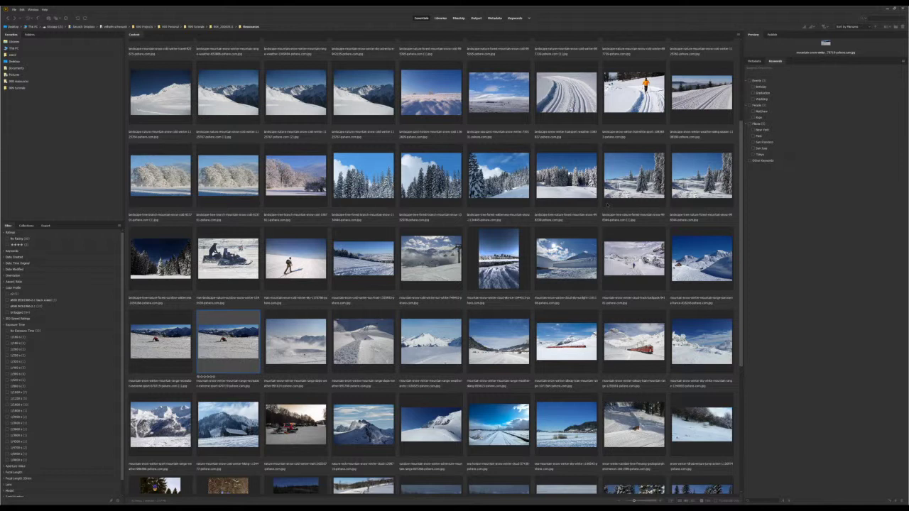
click(295, 92)
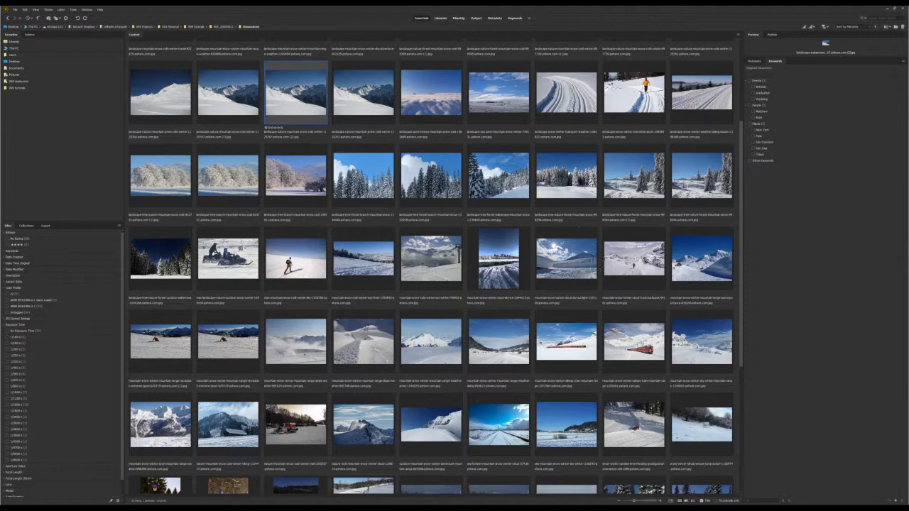
scroll(431, 270, down, 5)
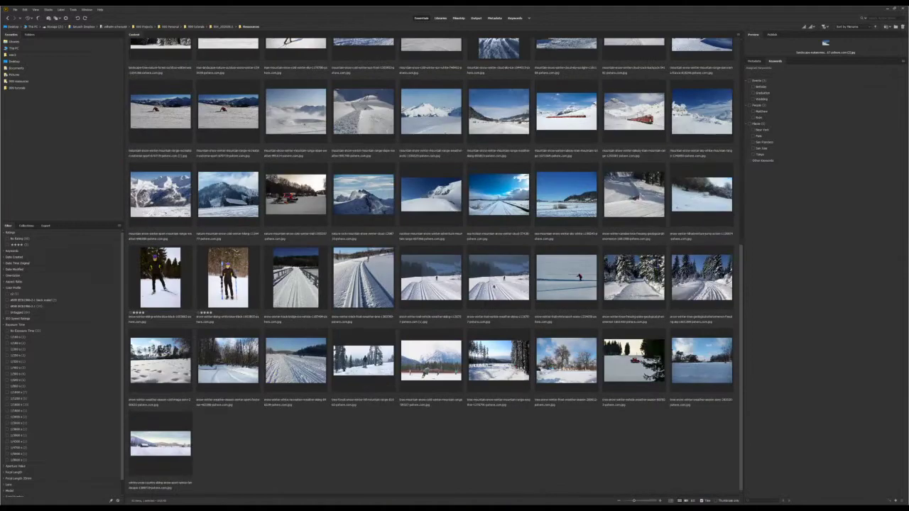
scroll(296, 241, up, 15)
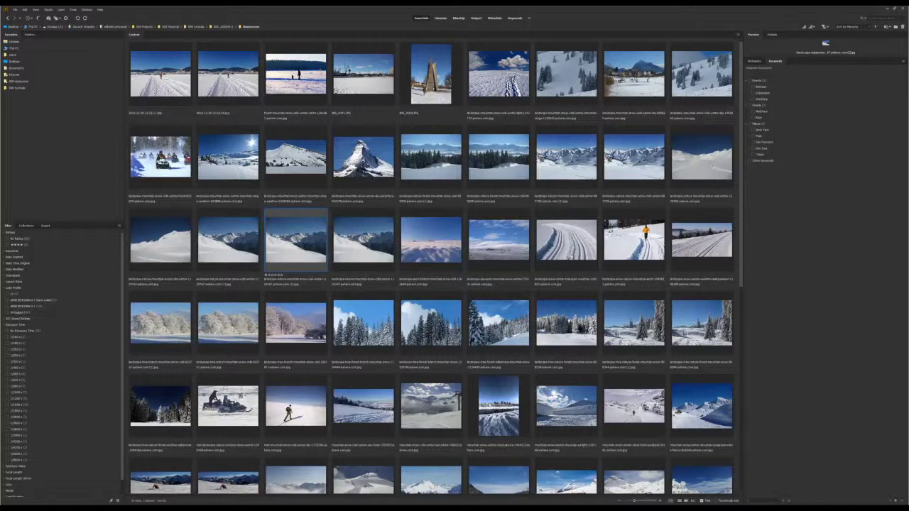
click(363, 156)
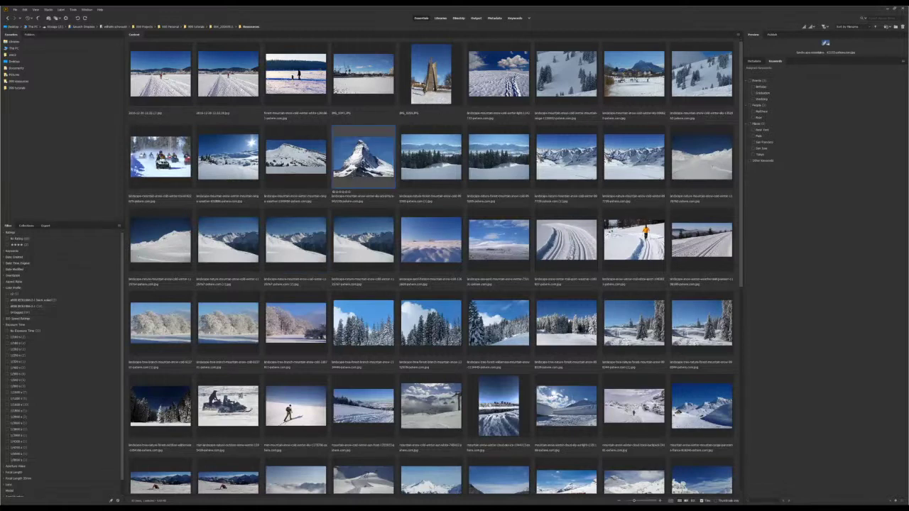
scroll(432, 270, down, 7)
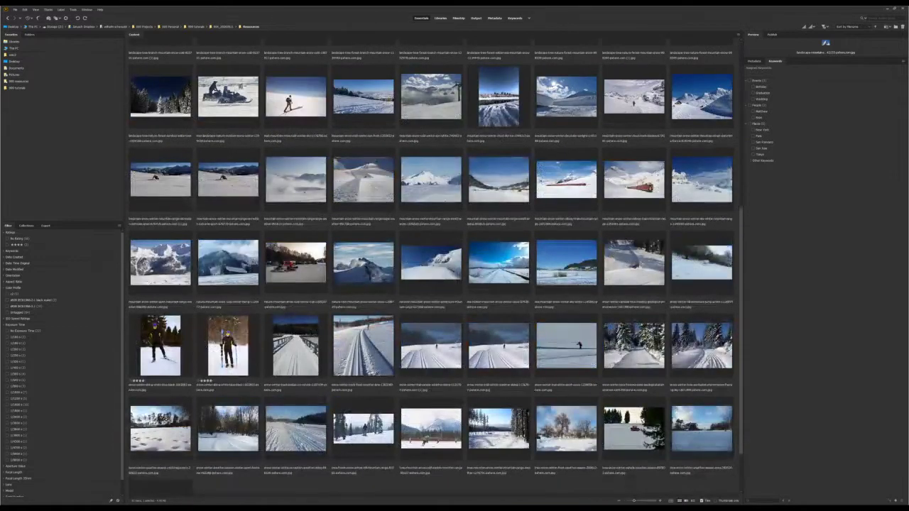
double_click(161, 263)
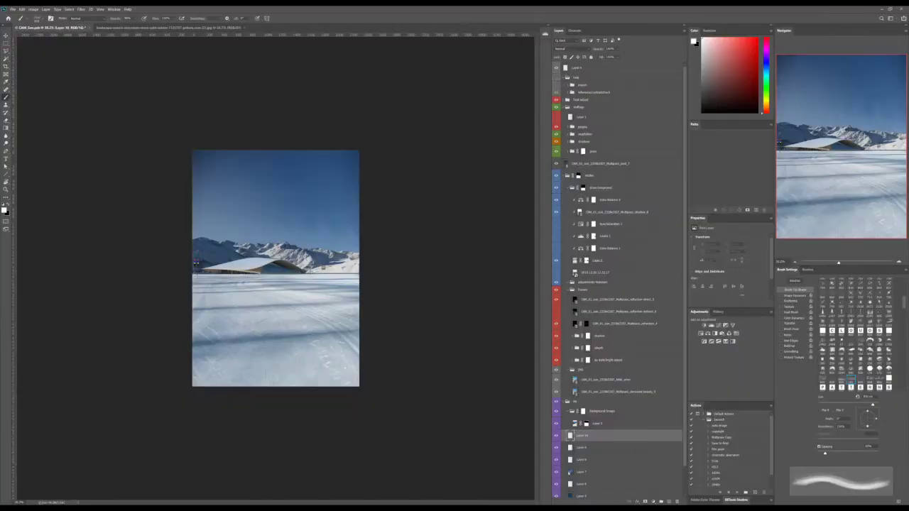
Step: Paint faint white snow mist above the left mountain peak on a new layer and reduce that layer's opacity
scroll(177, 256, up, 4)
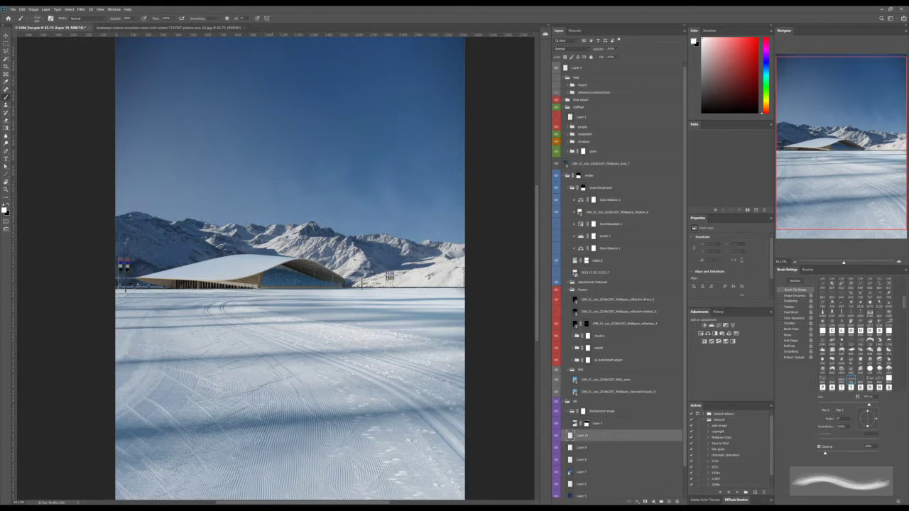
key(ctrl+alt+shift+n)
click(135, 213)
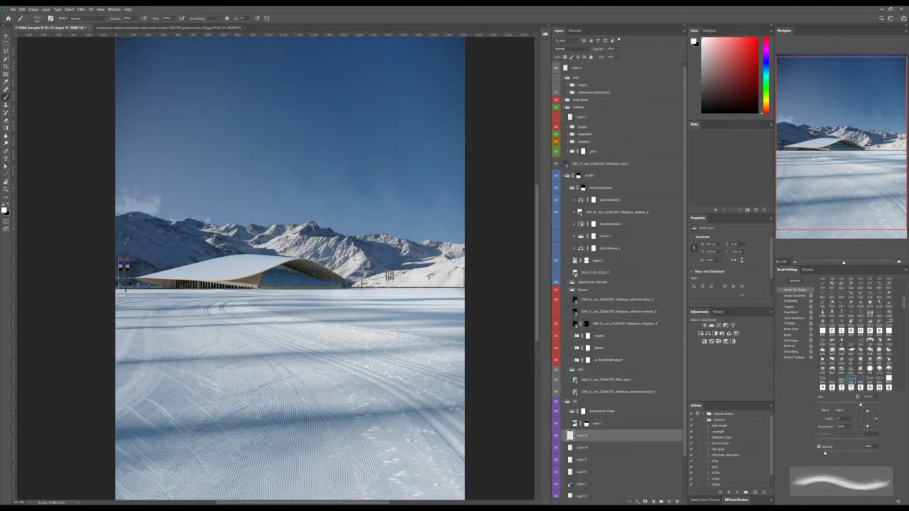
scroll(210, 226, up, 6)
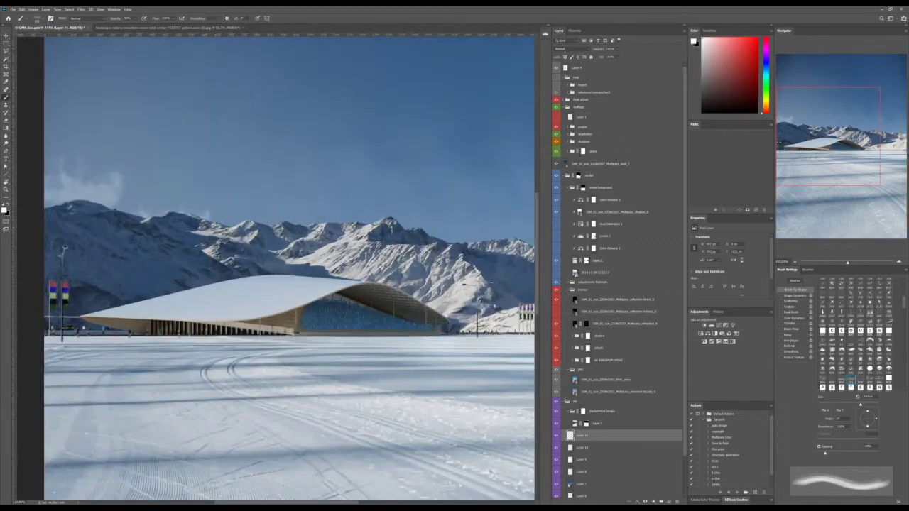
scroll(188, 206, down, 2)
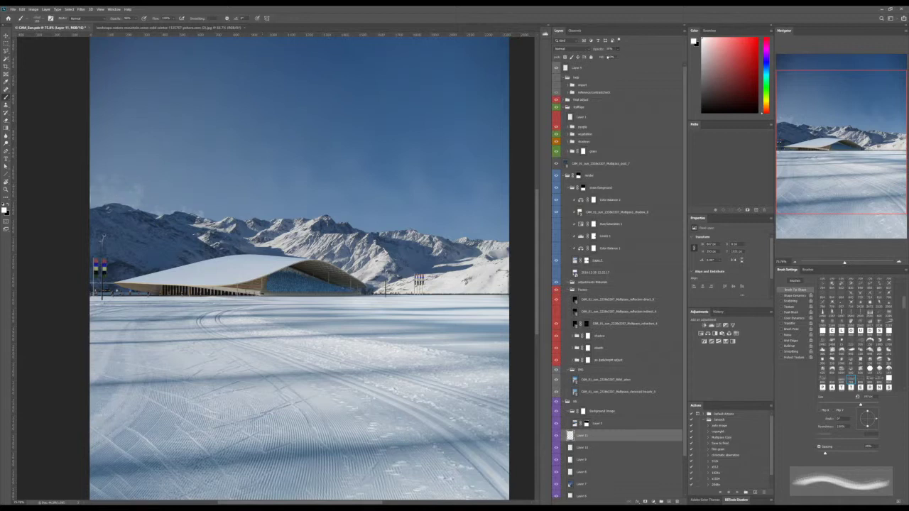
scroll(311, 231, down, 1)
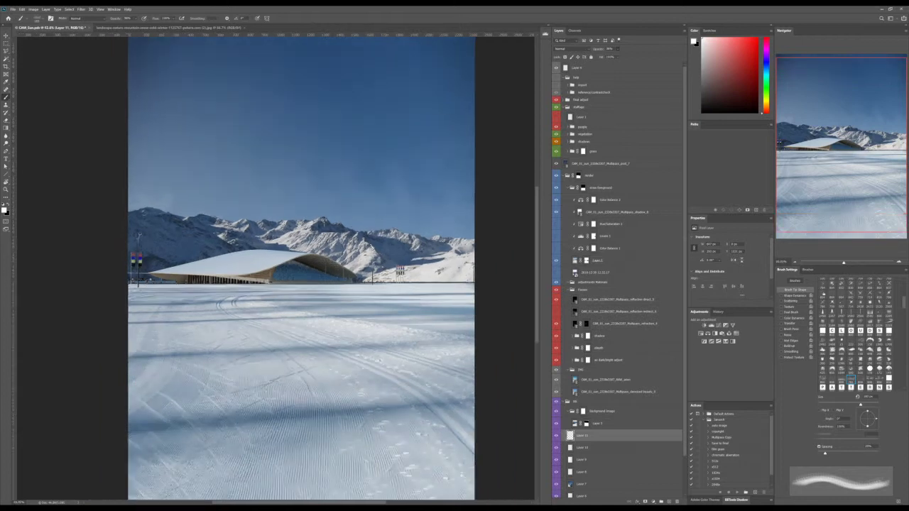
Step: Try painting white snow puffs over the central peak with a textured brush on another new layer
key(period)
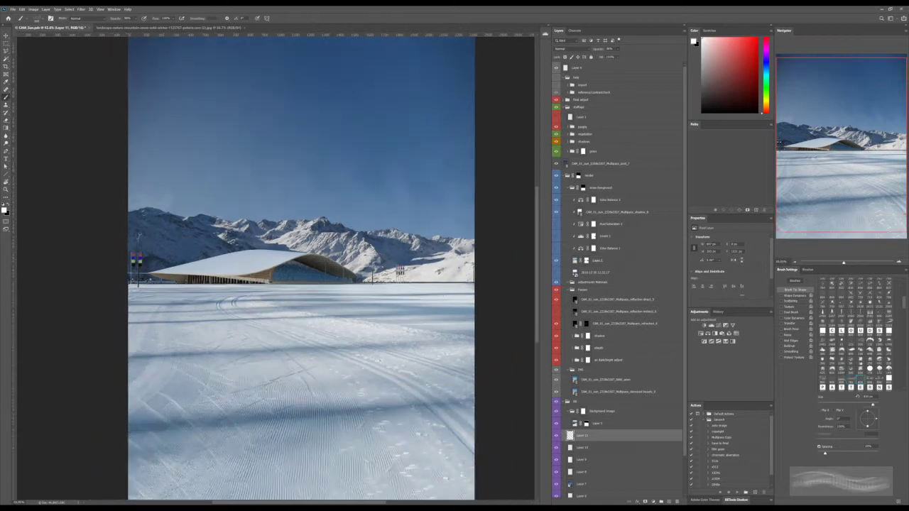
click(833, 351)
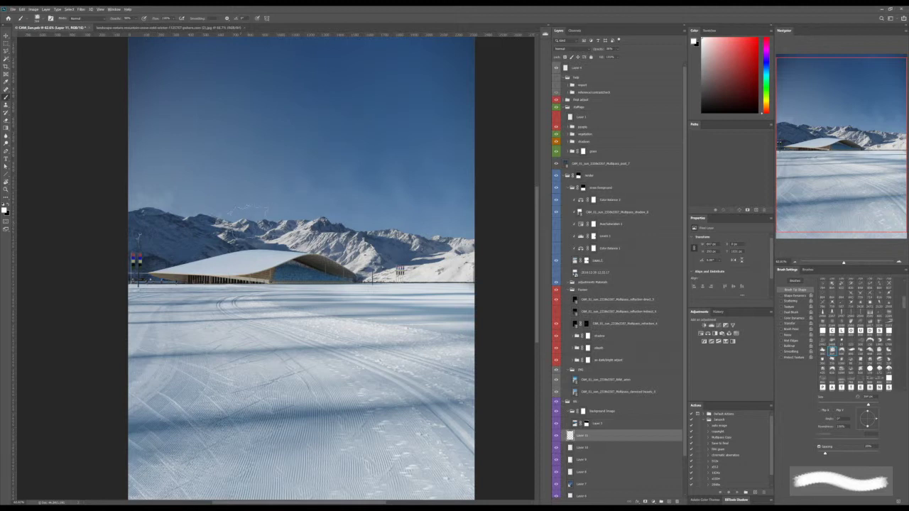
scroll(213, 235, up, 2)
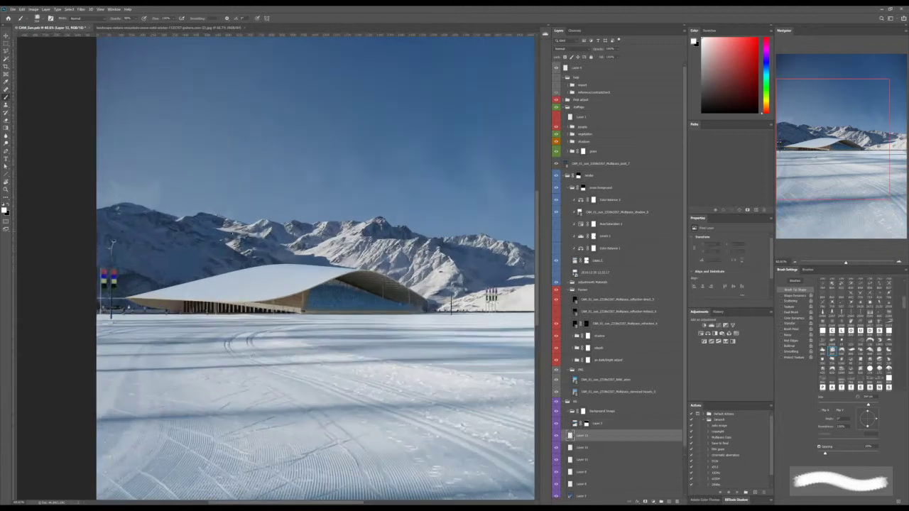
click(383, 218)
click(389, 218)
click(395, 212)
click(391, 215)
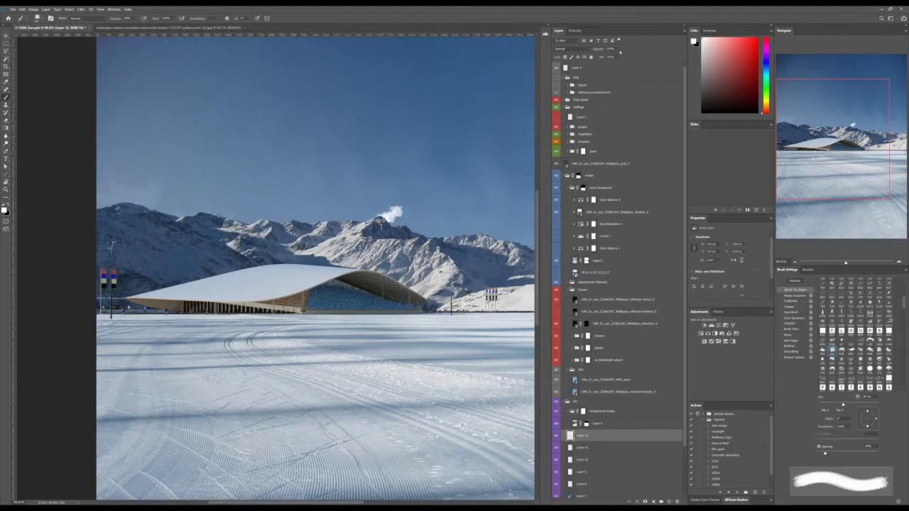
drag(617, 58, 603, 58)
key(ctrl+z)
key(ctrl+z)
key(ctrl+z)
key(ctrl+z)
Step: Move the empty mist layer above the Background Image group and save the document
drag(591, 434, 599, 411)
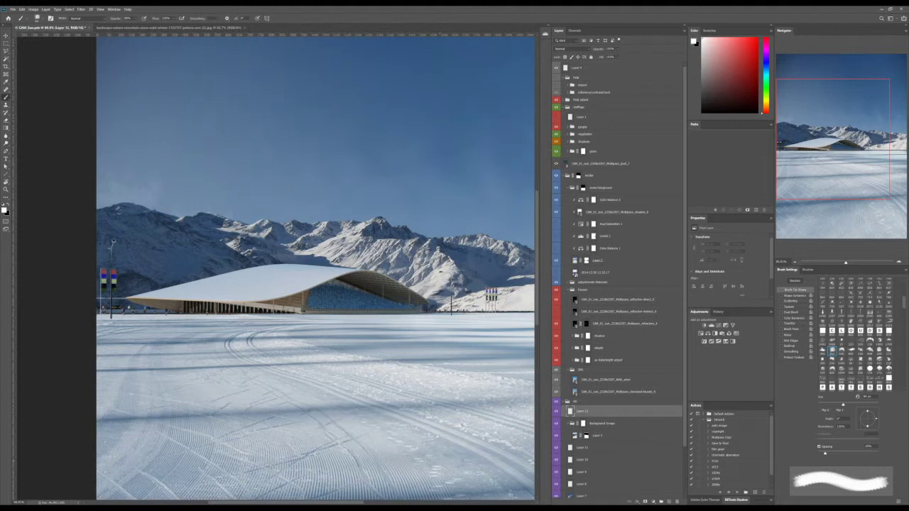
key(ctrl+s)
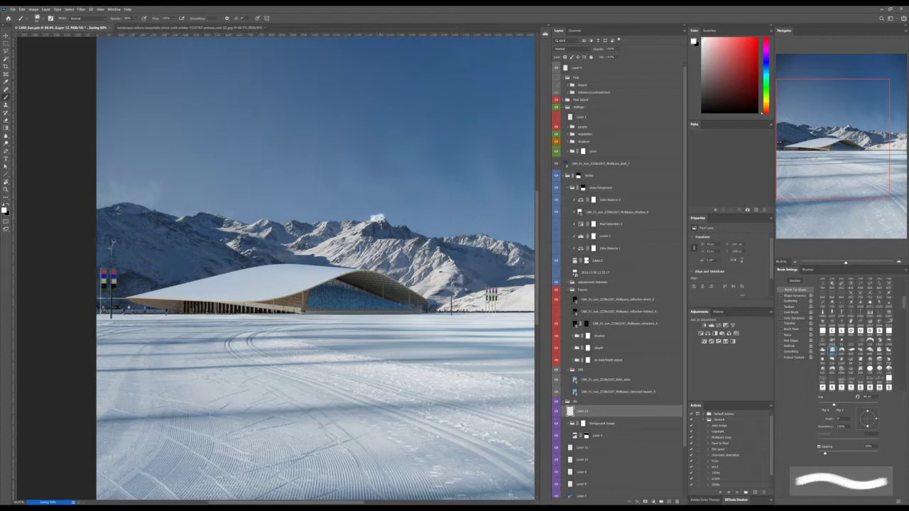
Step: Try a smaller white puff on the central peak and clear the layer's entire contents
mouse_move(378, 217)
mouse_down()
mouse_move(391, 213)
mouse_move(377, 218)
mouse_up()
key(e)
key(ctrl+a)
key(Delete)
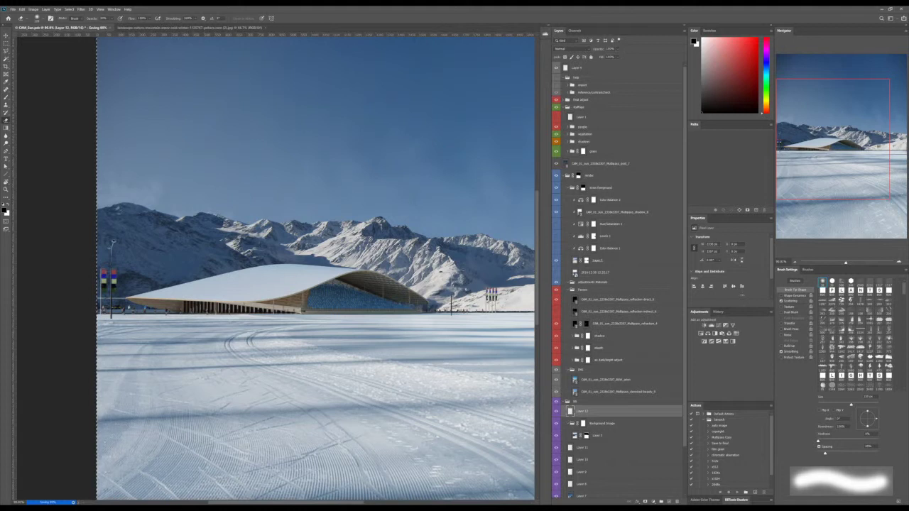
Step: Choose a softer cloud-like brush tip and test it with a dark dab over the central peak
scroll(837, 346, down, 5)
scroll(836, 346, down, 5)
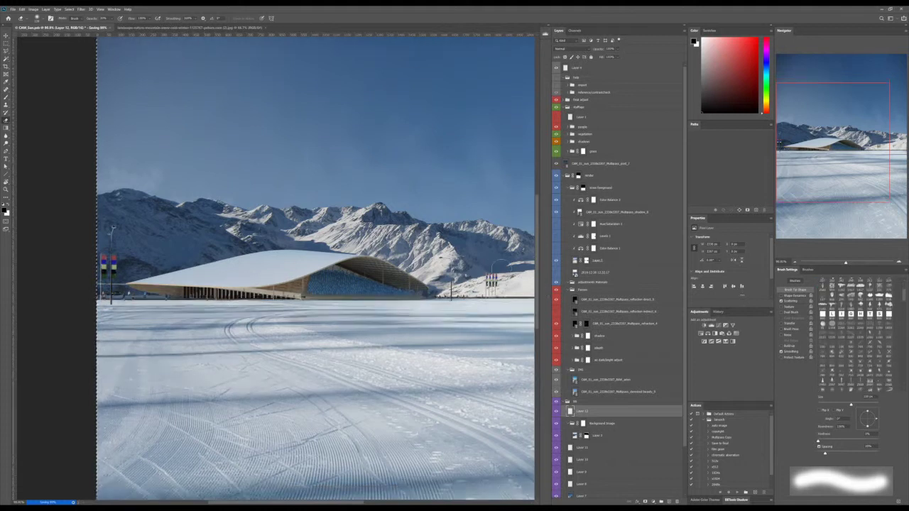
click(833, 384)
click(833, 377)
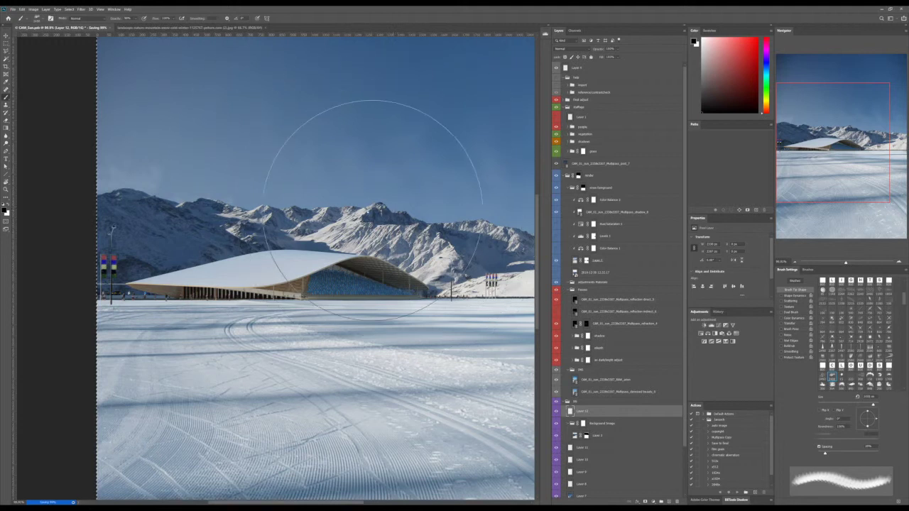
click(384, 202)
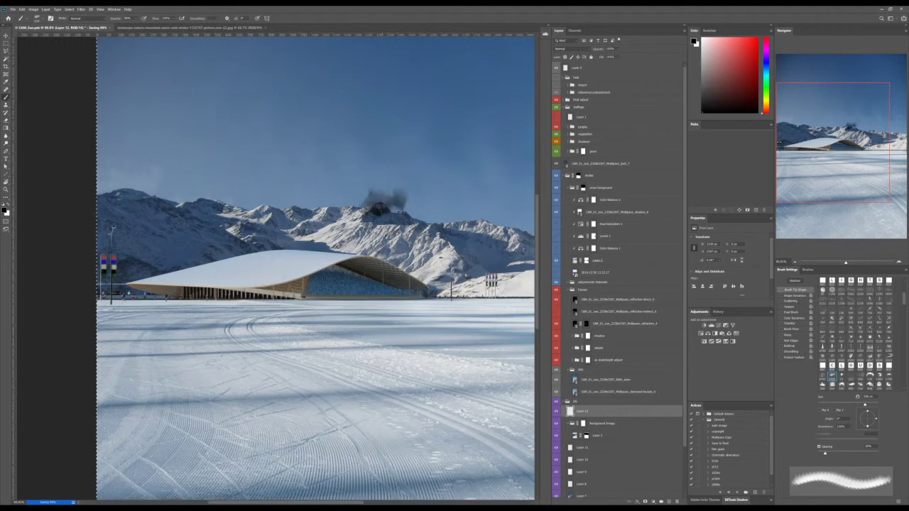
key(ctrl+z)
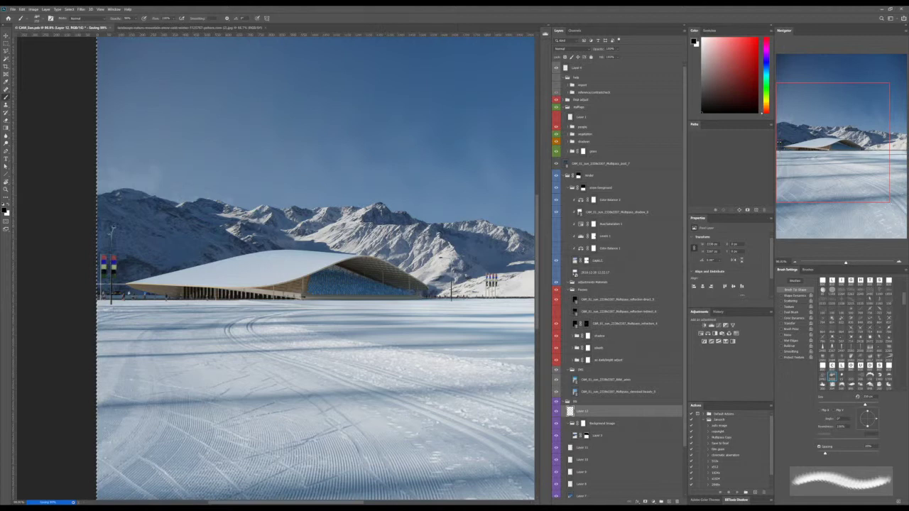
Step: Paint white snow mist over the ridge left of the central peak and place its layer below the mountain photo inside the Background Image group
key(x)
click(373, 207)
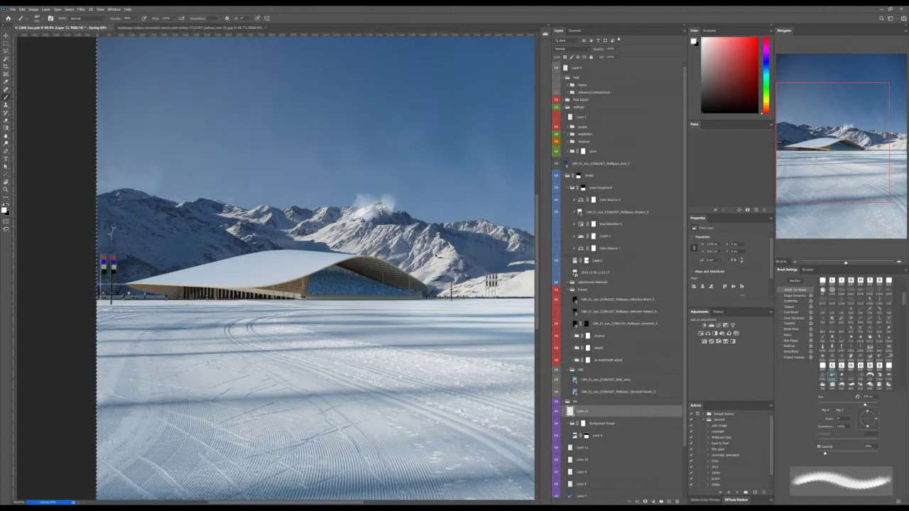
key(ctrl+z)
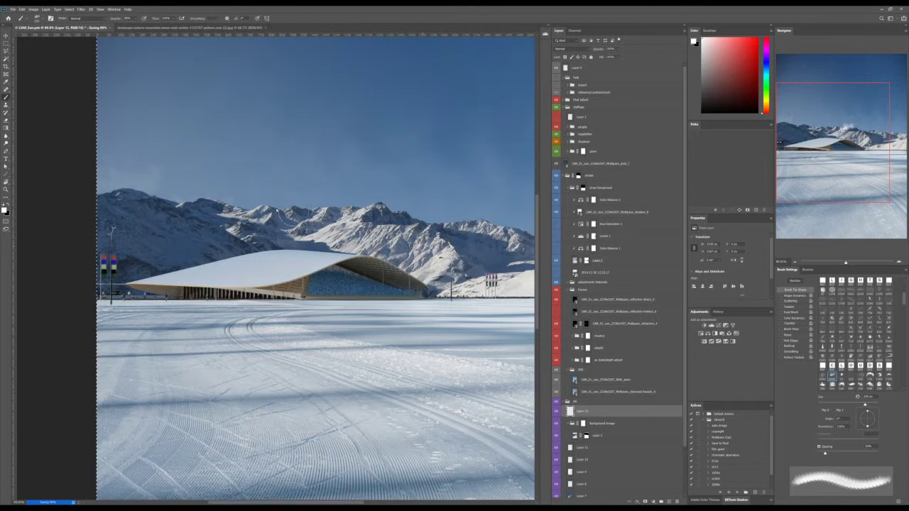
click(264, 208)
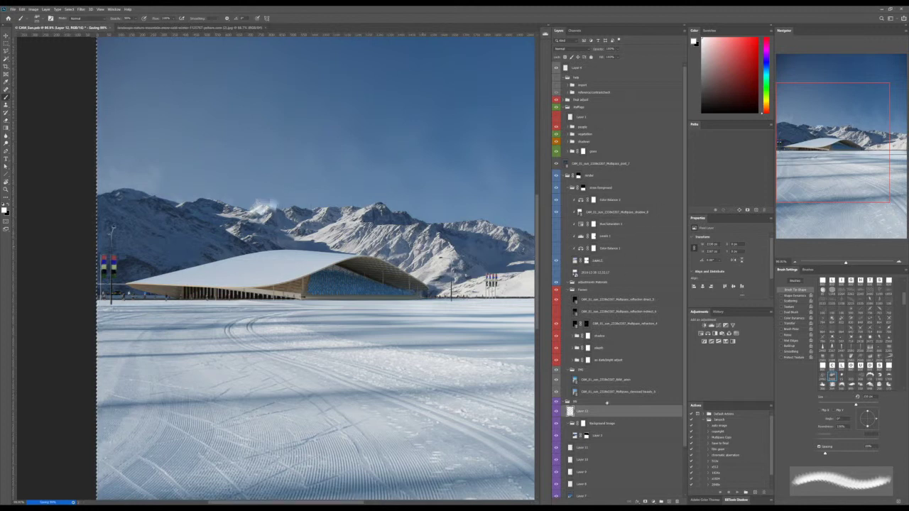
drag(596, 435, 600, 442)
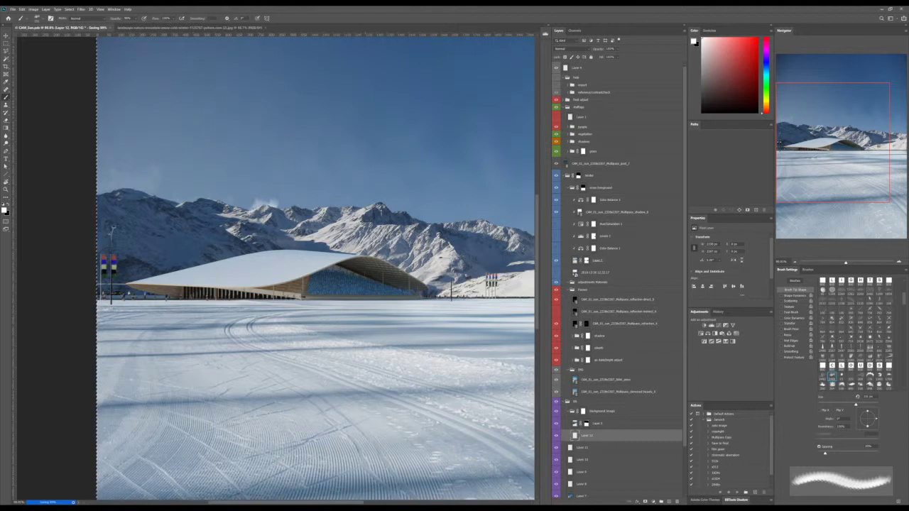
Step: Paint subtle white snow mist on the ridge right of the central peak and at its summit with the brush opacity at 40%
key(e)
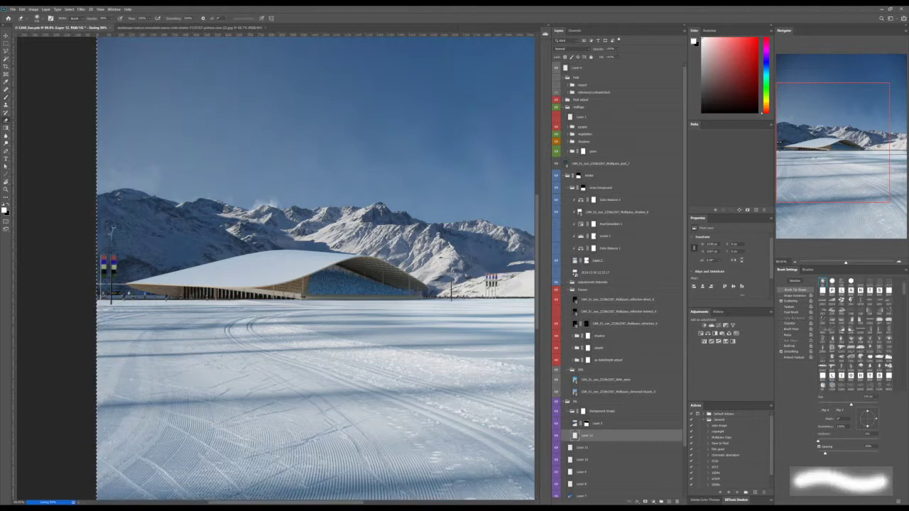
drag(253, 236, 77, 227)
key(shift+period)
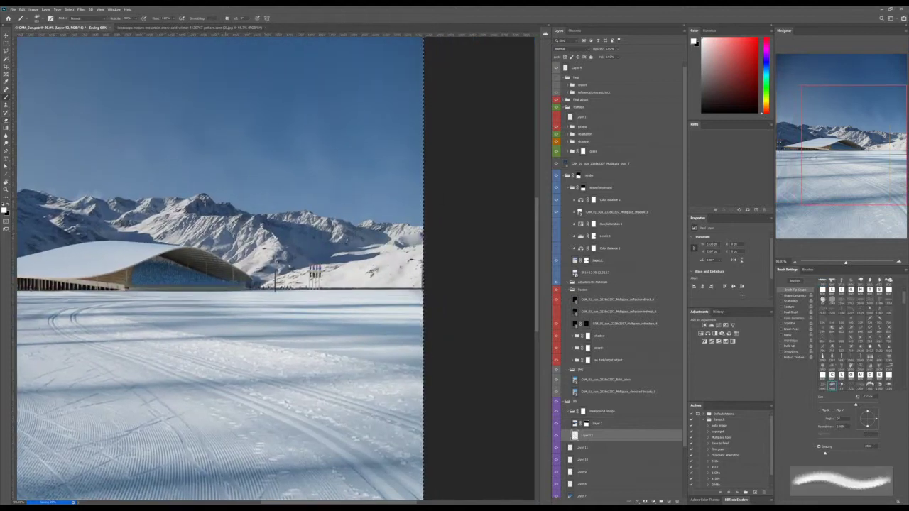
click(258, 211)
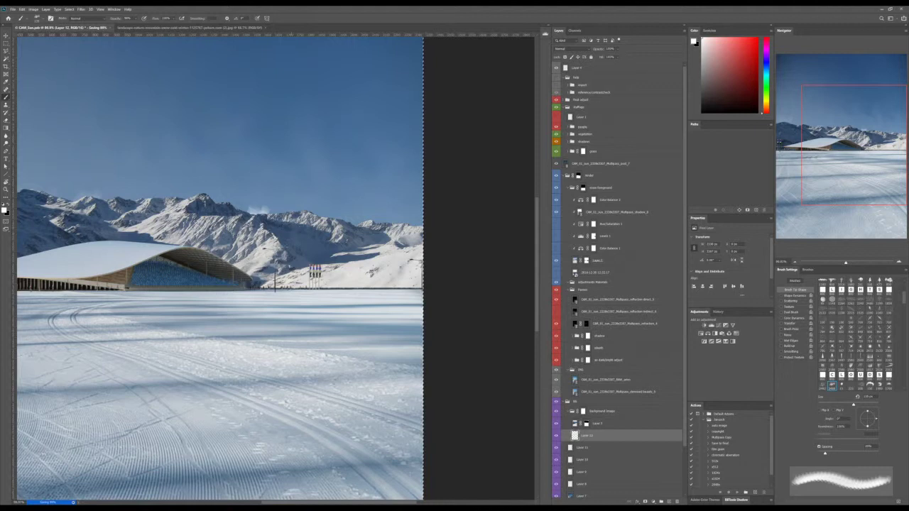
key(ctrl+z)
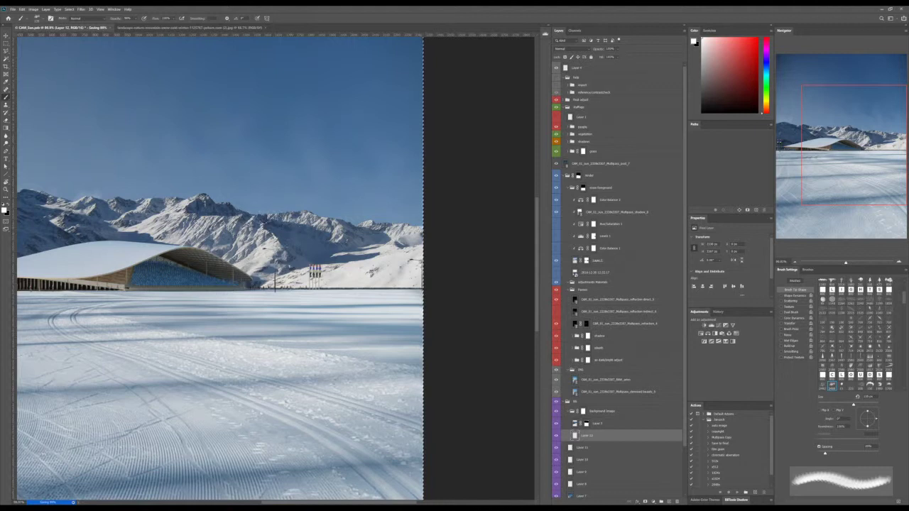
key(4)
click(261, 213)
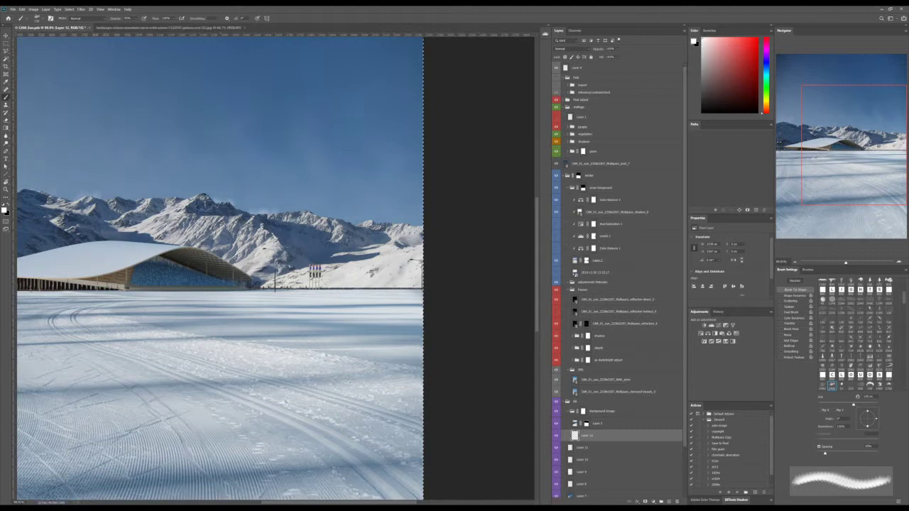
click(209, 202)
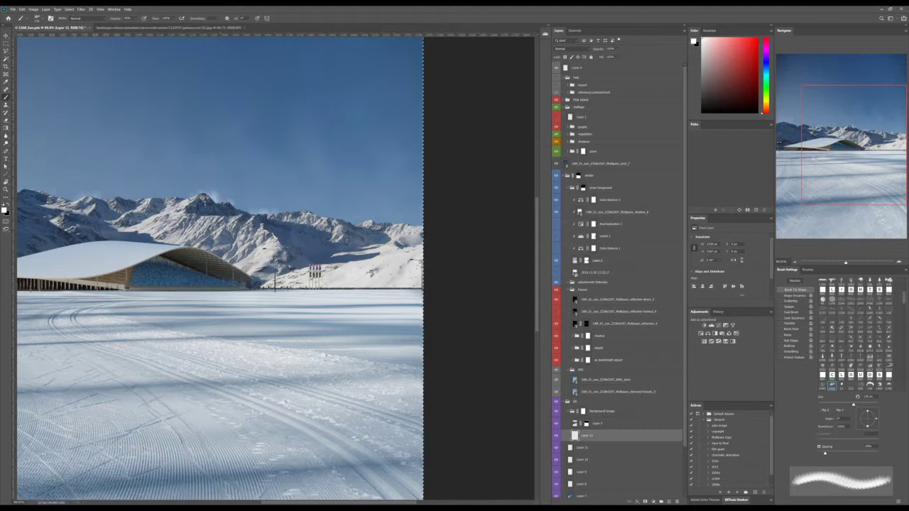
Step: Choose another cloud-like brush tip and dab white snow mist over the central peak on a new layer below the mountain photo
scroll(852, 334, down, 2)
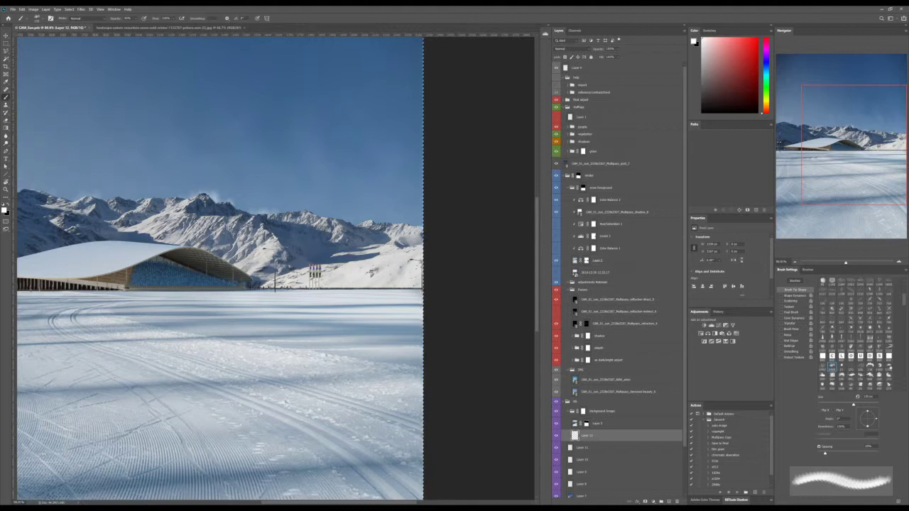
scroll(852, 341, down, 2)
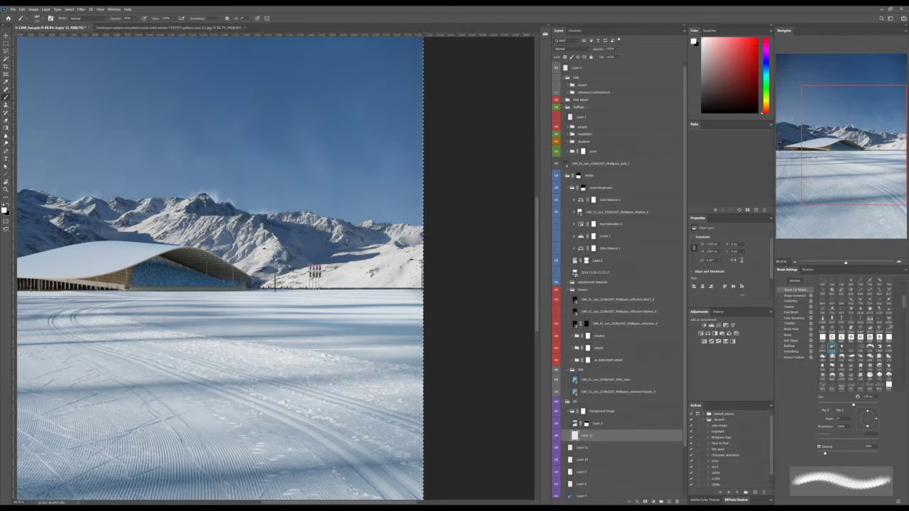
click(831, 367)
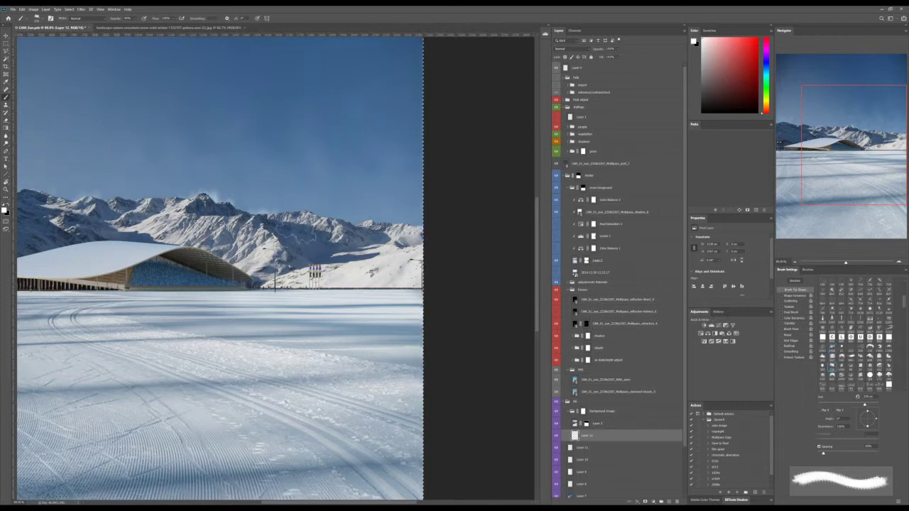
key(ctrl+alt+shift+n)
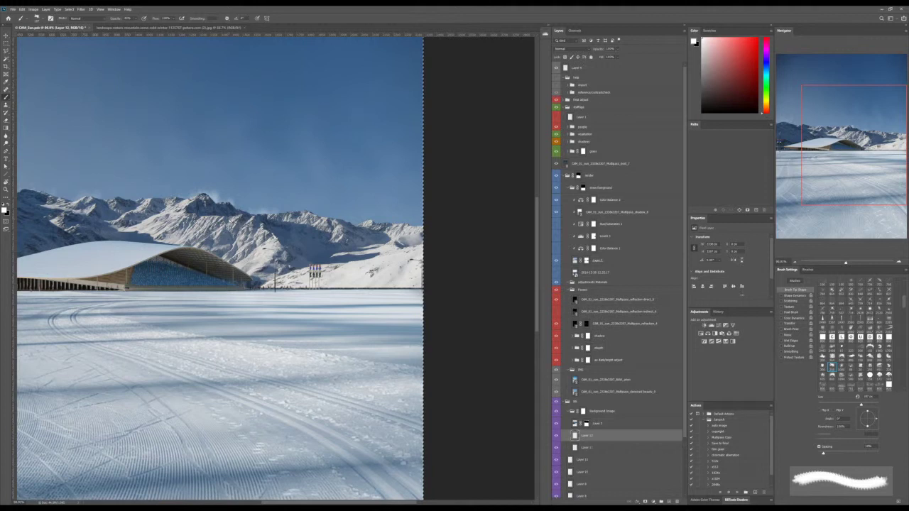
click(212, 203)
click(202, 203)
click(196, 204)
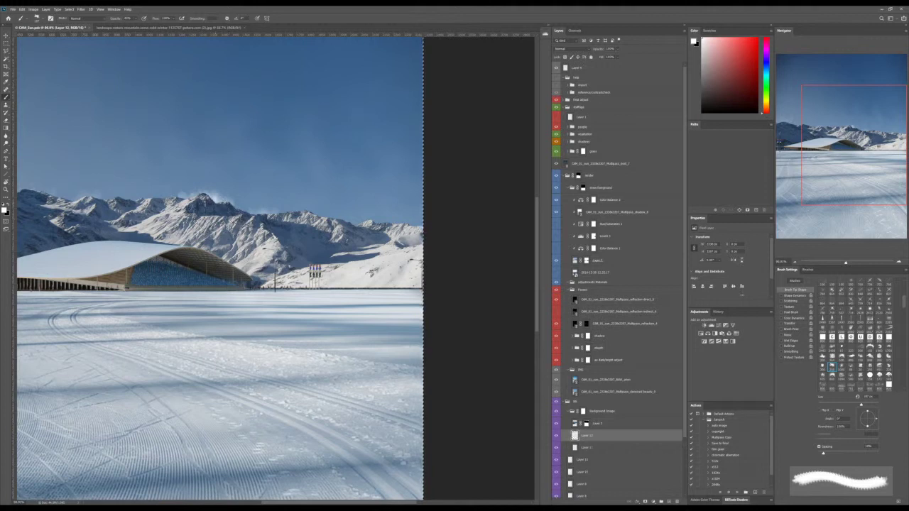
Step: Add soft snow mist beside the central peak's summit with a different cloud brush tip and check it against the whole image
click(831, 358)
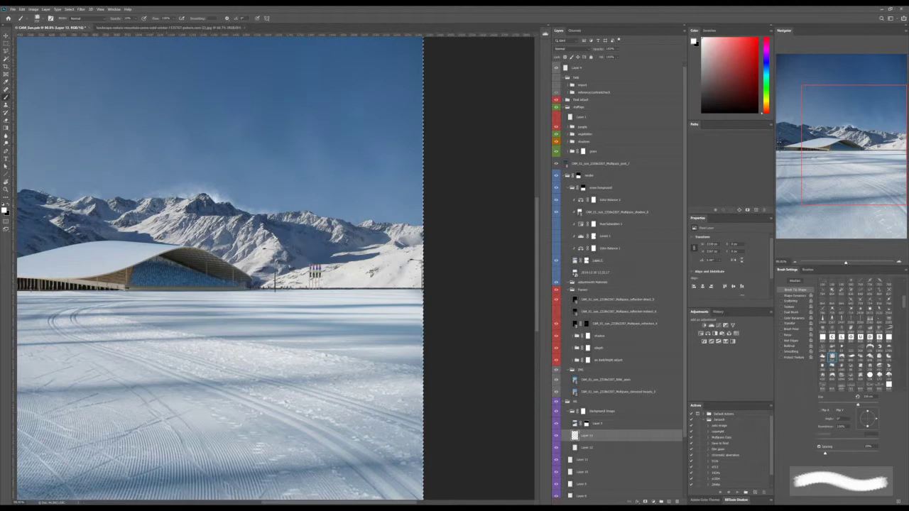
key(ctrl+0)
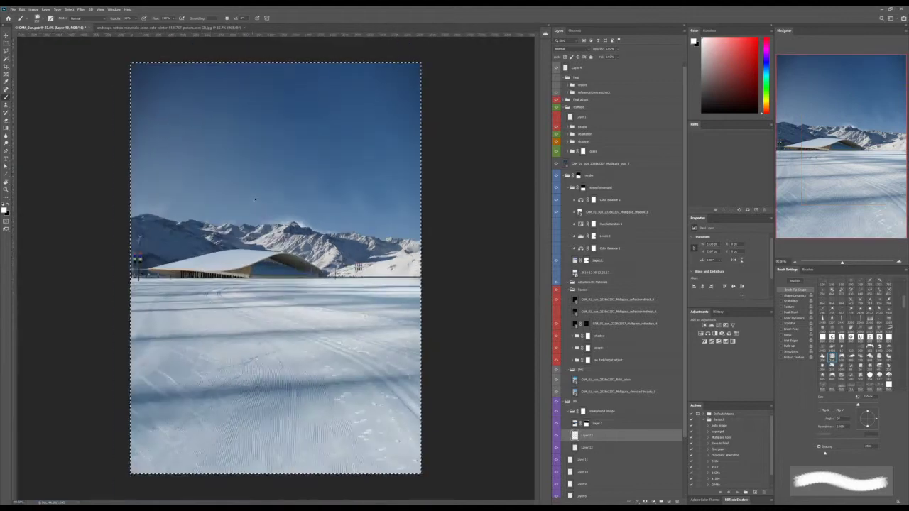
key(ctrl+minus)
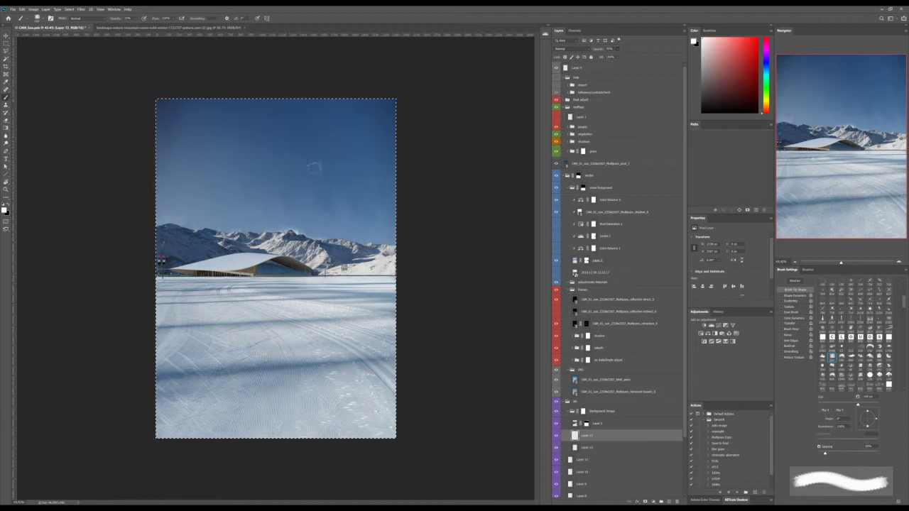
Step: Save the document and add a new empty layer directly above the collapsed Background image group
key(ctrl+minus)
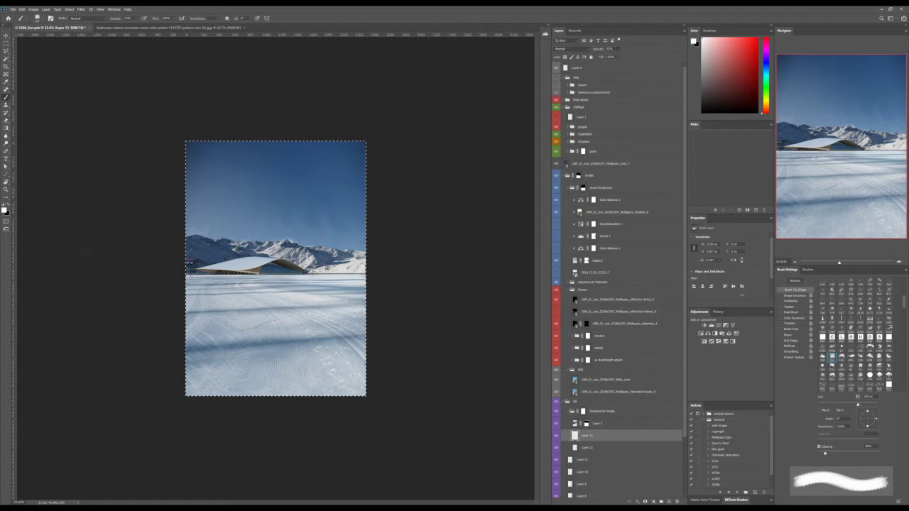
key(ctrl+d)
key(ctrl+a)
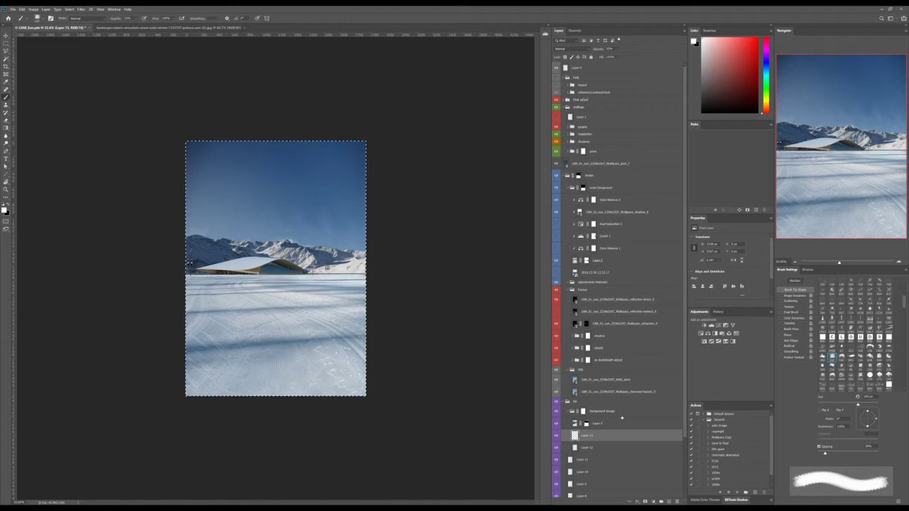
key(ctrl+s)
click(568, 412)
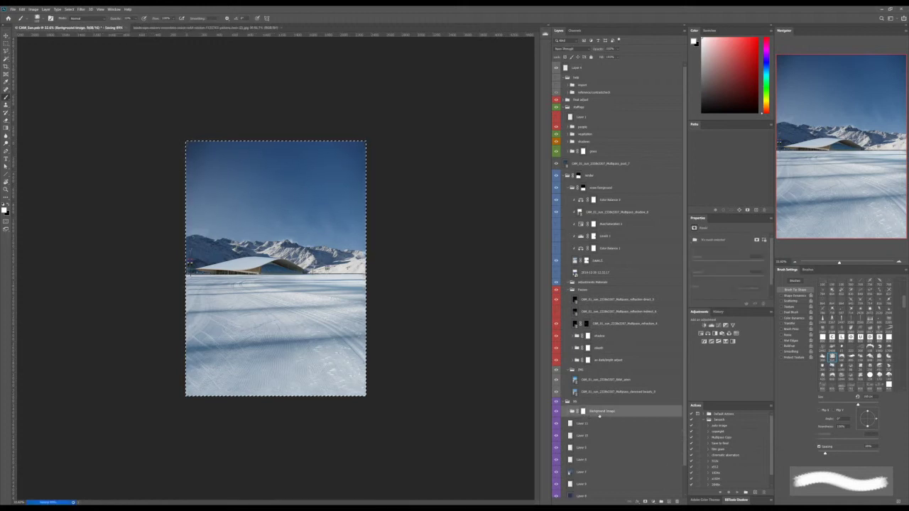
key(ctrl+shift+alt+n)
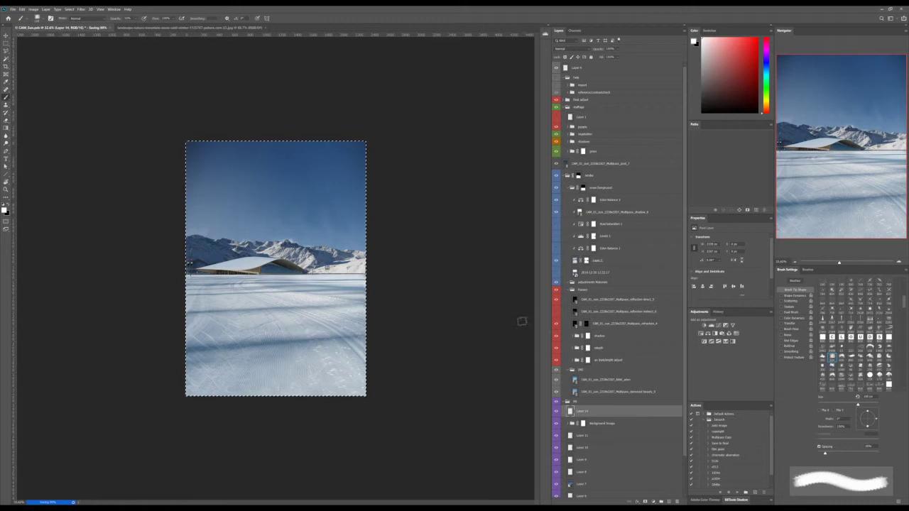
Step: Paint a dark blue treeline along the foot of the mountains on both sides of the building with a treeline brush and sampled colour
scroll(904, 302, down, 5)
scroll(853, 334, up, 5)
scroll(855, 334, down, 4)
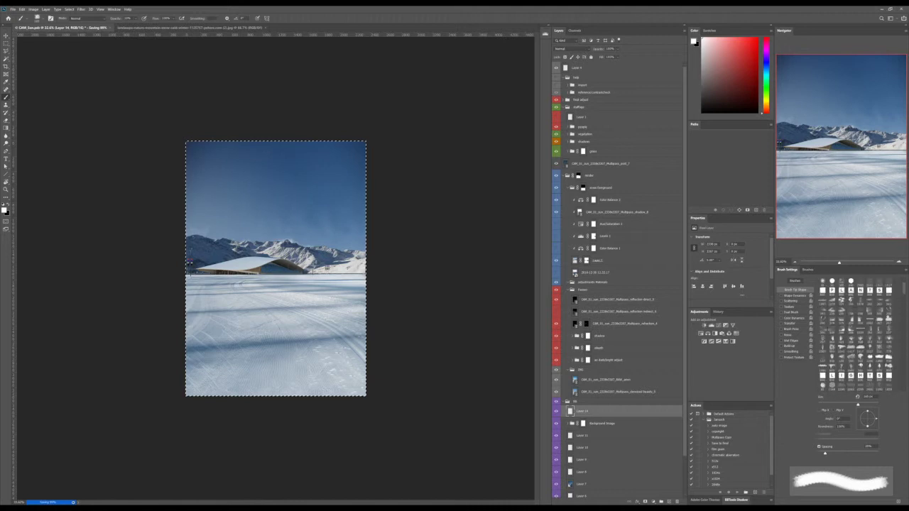
click(889, 368)
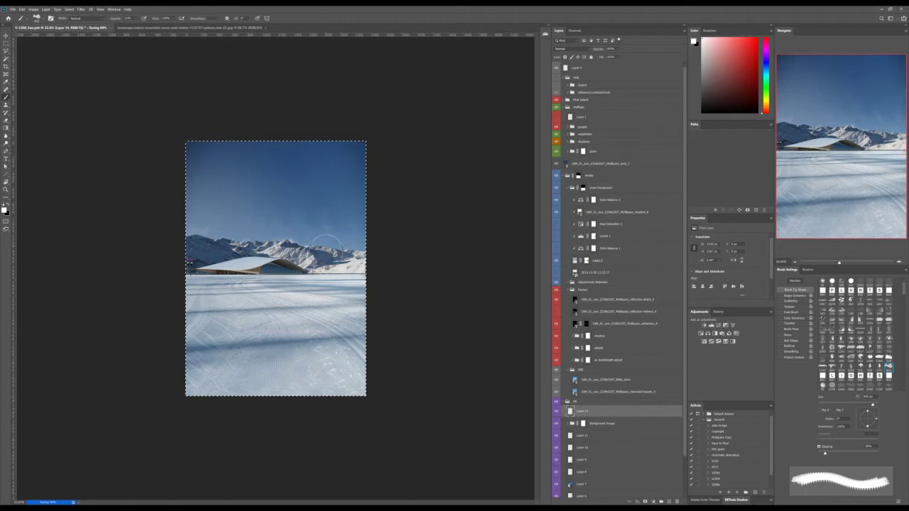
drag(279, 196, 244, 194)
key(x)
alt+click(190, 265)
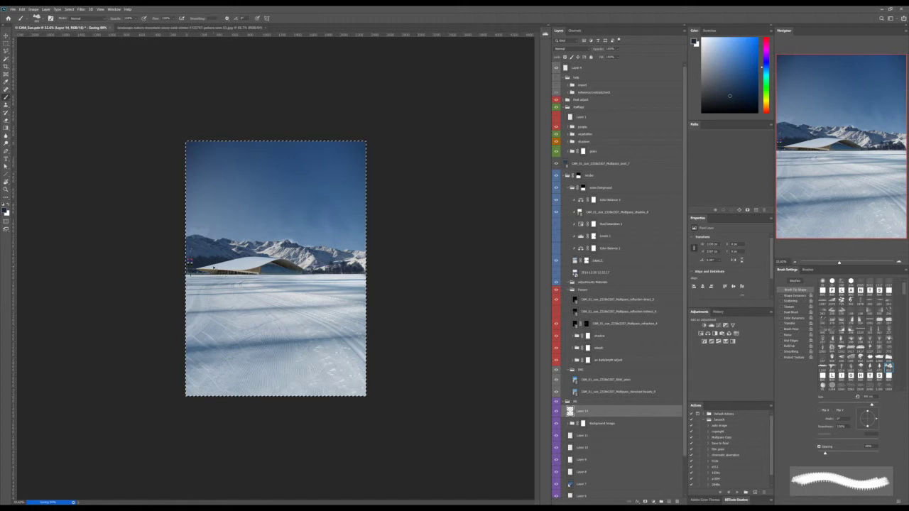
key(Delete)
click(354, 273)
click(340, 275)
click(329, 274)
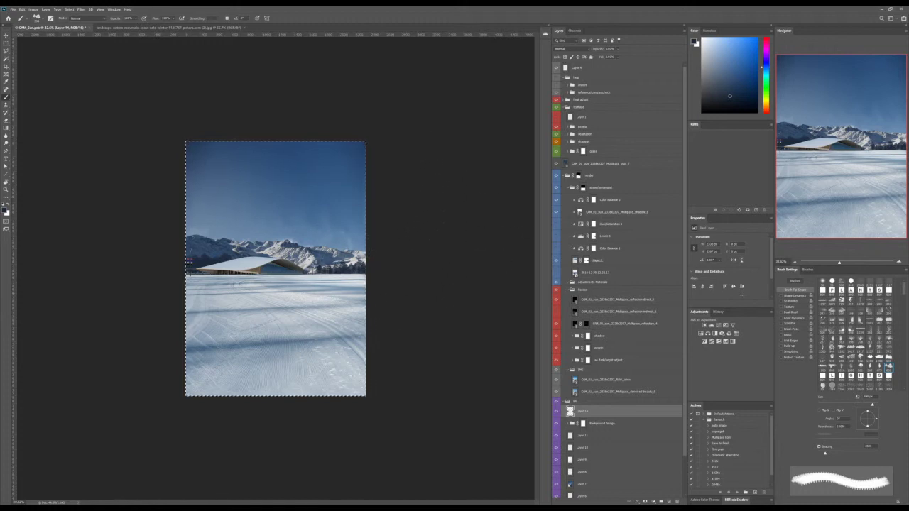
Step: Stamp two single trees to the right of the building on a new top layer with the tree brush, and hide that layer
click(879, 367)
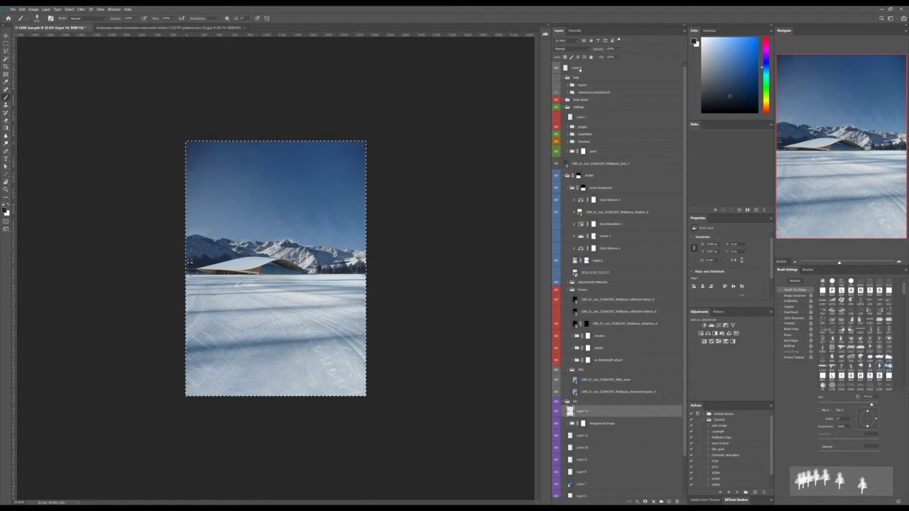
click(581, 68)
key(shift+ctrl+alt+n)
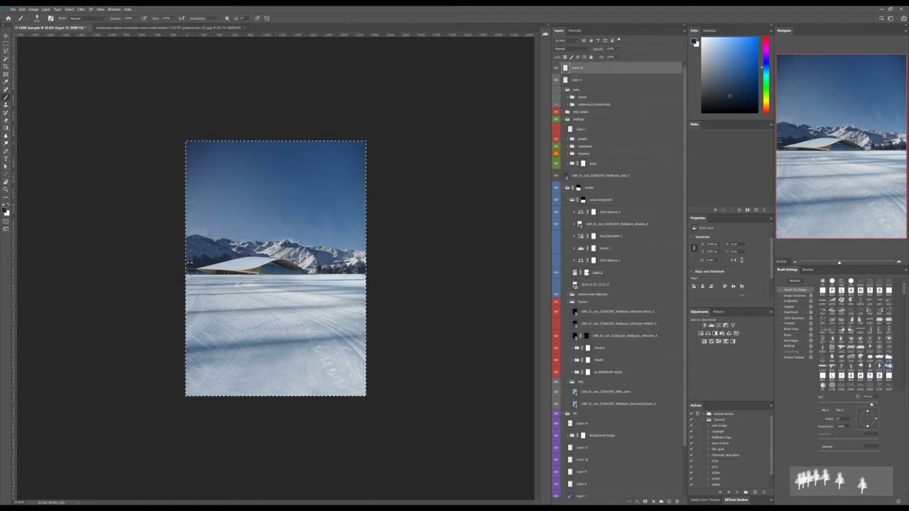
click(335, 266)
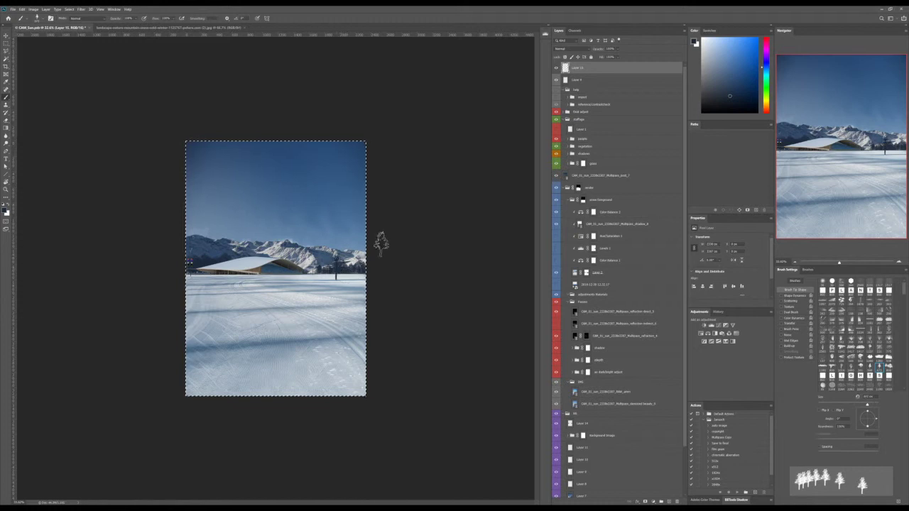
click(348, 262)
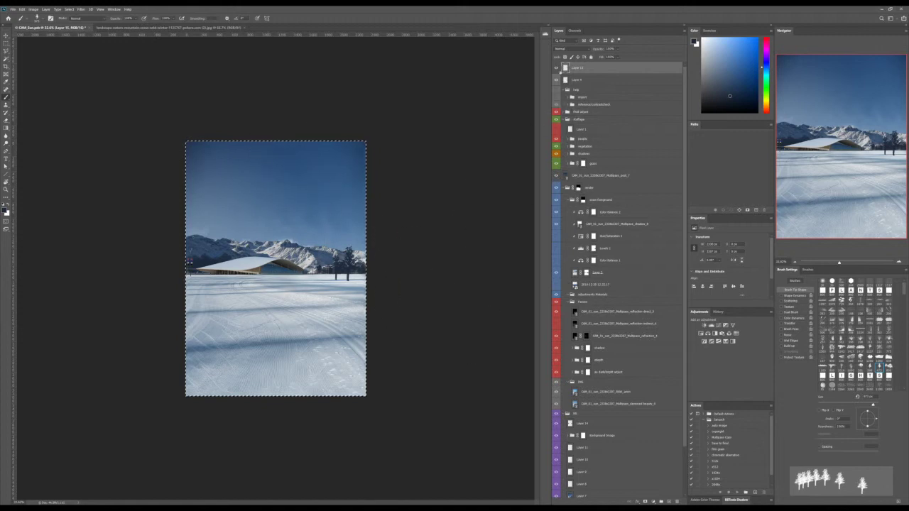
key(Delete)
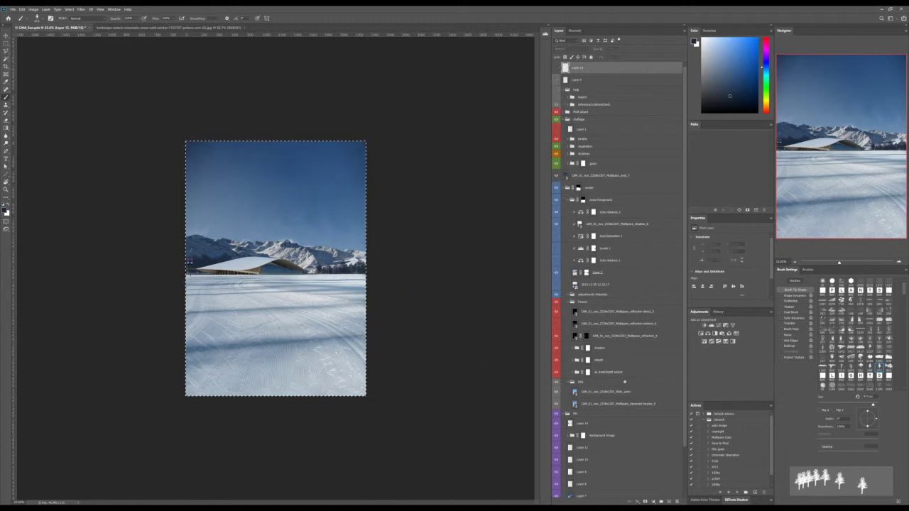
Step: Clear the selection and add a Color Balance adjustment inside the snow foreground group, adjusting its yellow–blue balance and highlights
click(583, 303)
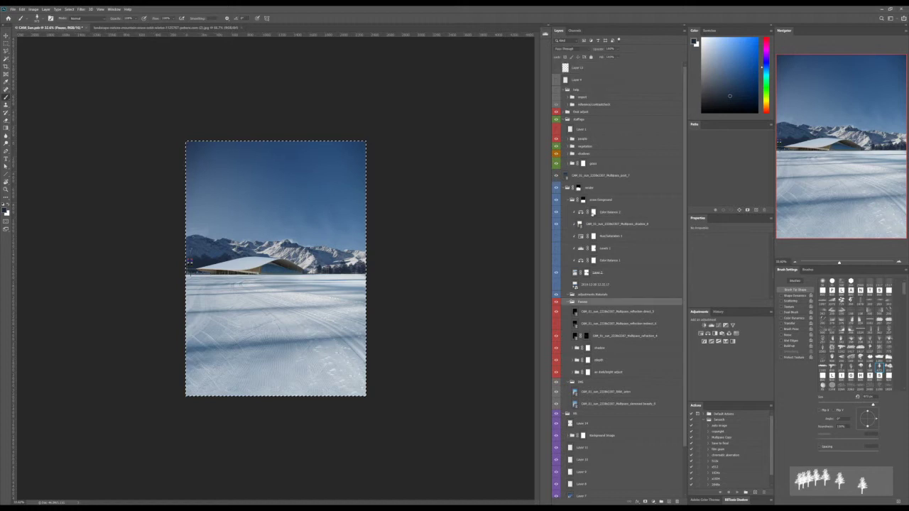
click(583, 199)
key(ctrl+d)
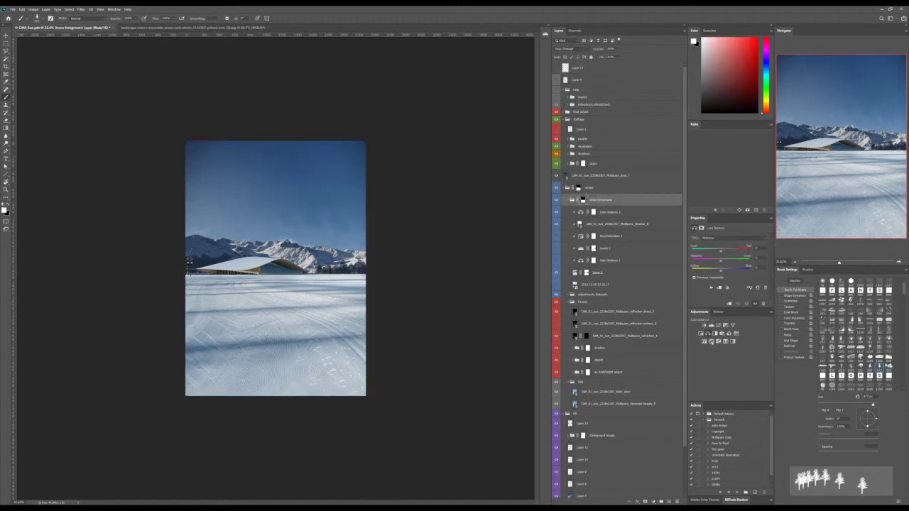
click(708, 334)
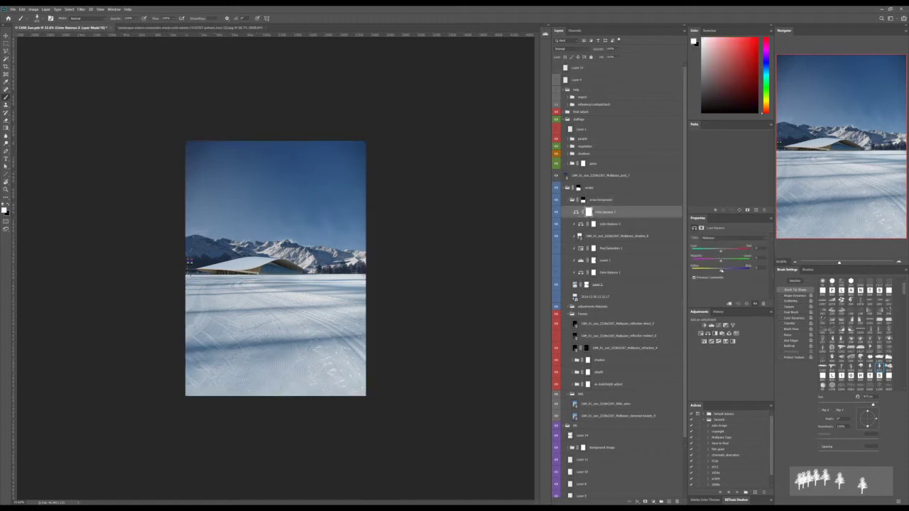
mouse_move(720, 272)
mouse_down()
mouse_move(701, 271)
mouse_move(726, 270)
mouse_up()
click(716, 252)
Step: Duplicate the masked mountain photo layer from the Background image group to the top of the layer stack
scroll(597, 449, down, 3)
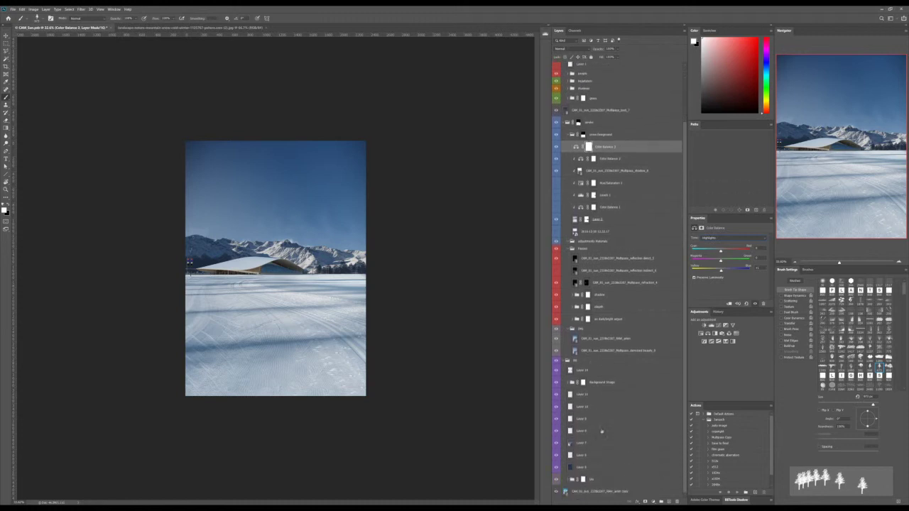
click(568, 338)
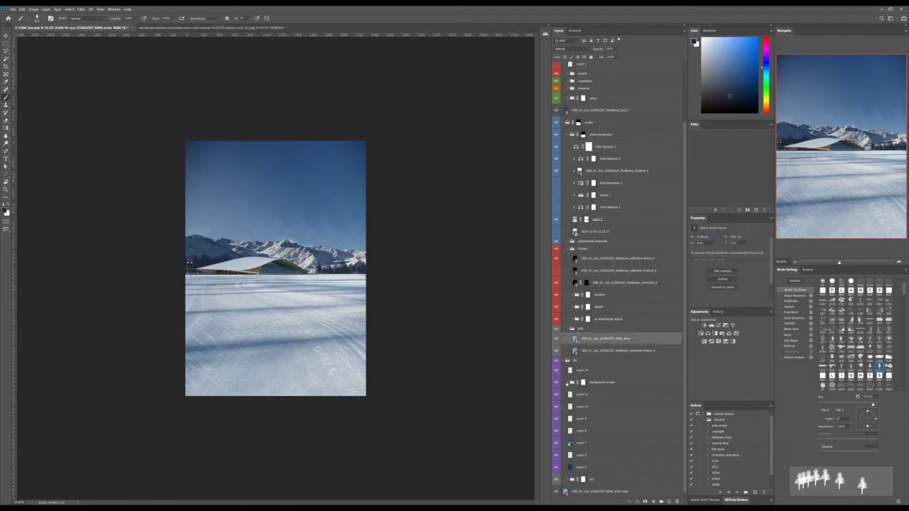
click(569, 382)
click(570, 383)
drag(605, 397, 602, 7)
scroll(592, 62, up, 3)
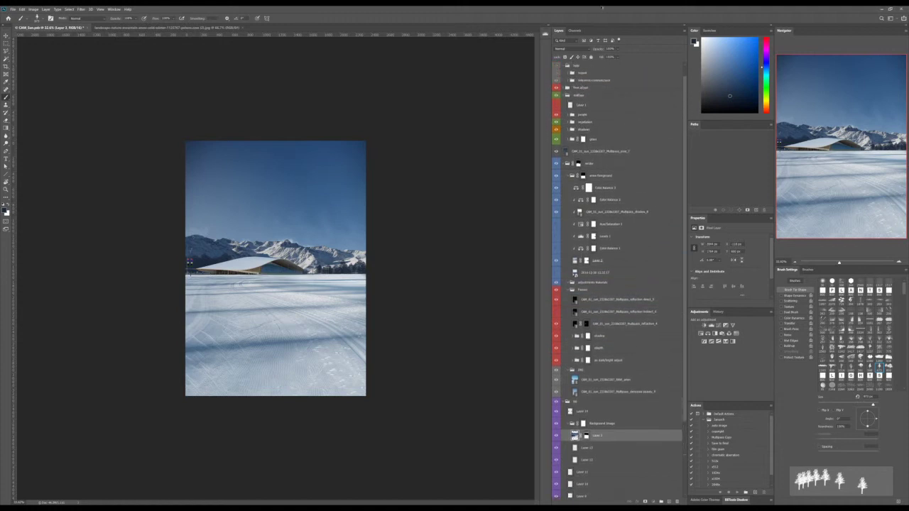
drag(591, 63, 592, 63)
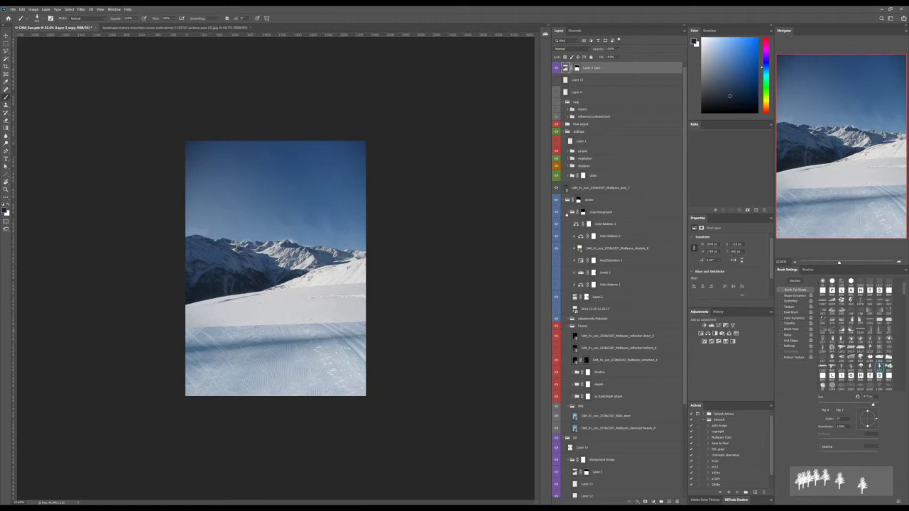
Step: Add another Color Balance in the snow foreground group, shift its highlights towards red and yellow, and compare the snow with the photo copy
click(583, 212)
click(566, 200)
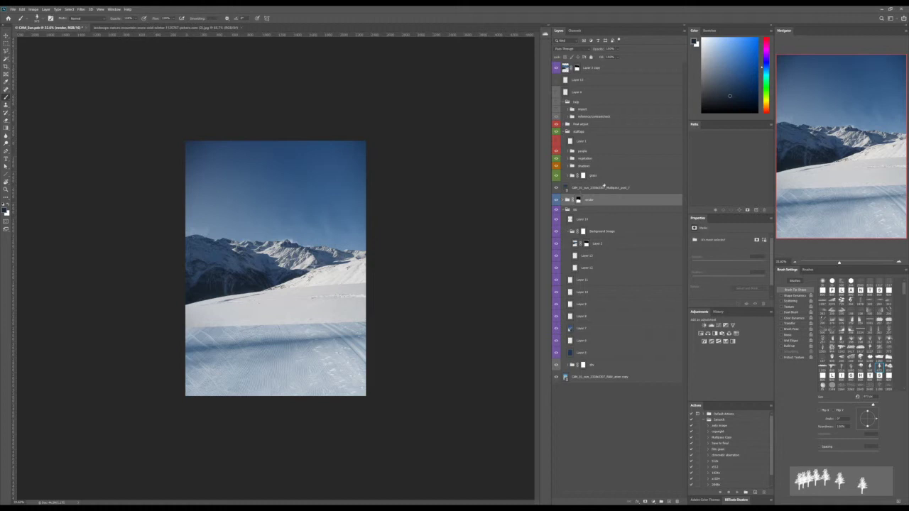
click(566, 200)
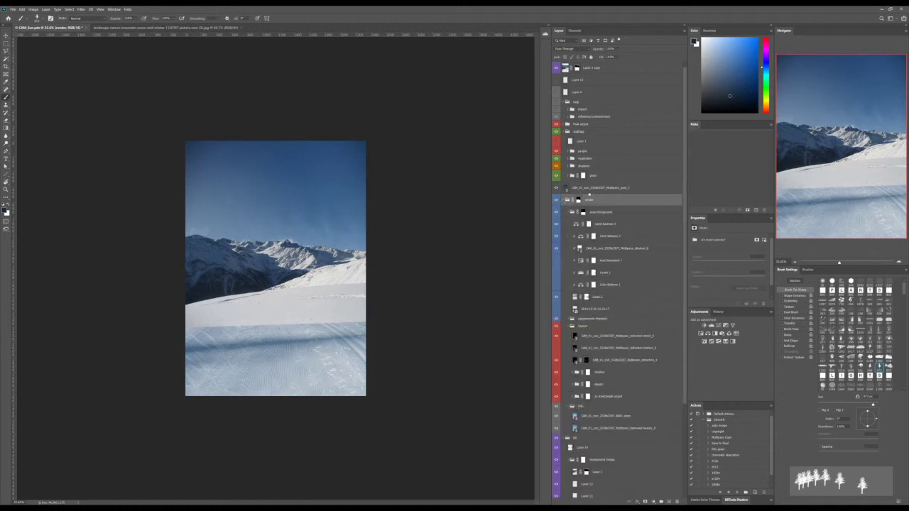
click(601, 188)
click(597, 212)
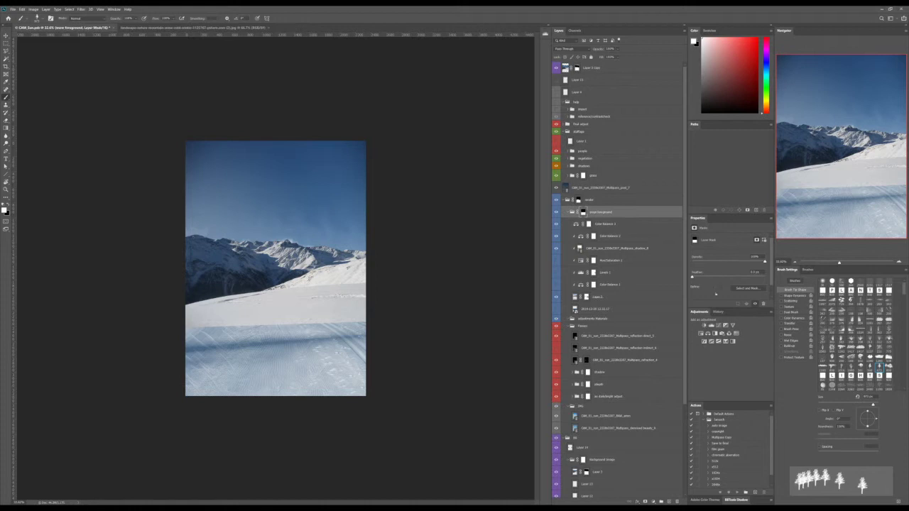
click(709, 334)
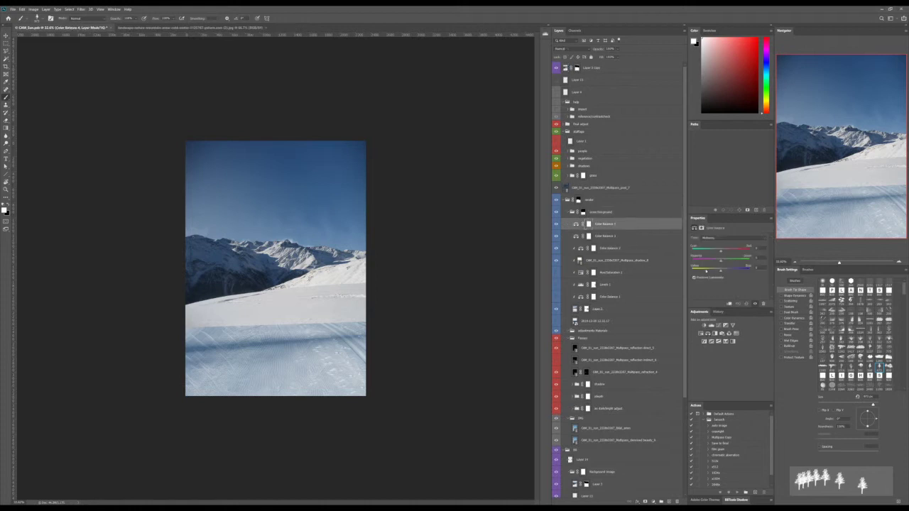
click(713, 254)
drag(721, 272, 717, 272)
drag(723, 252, 725, 253)
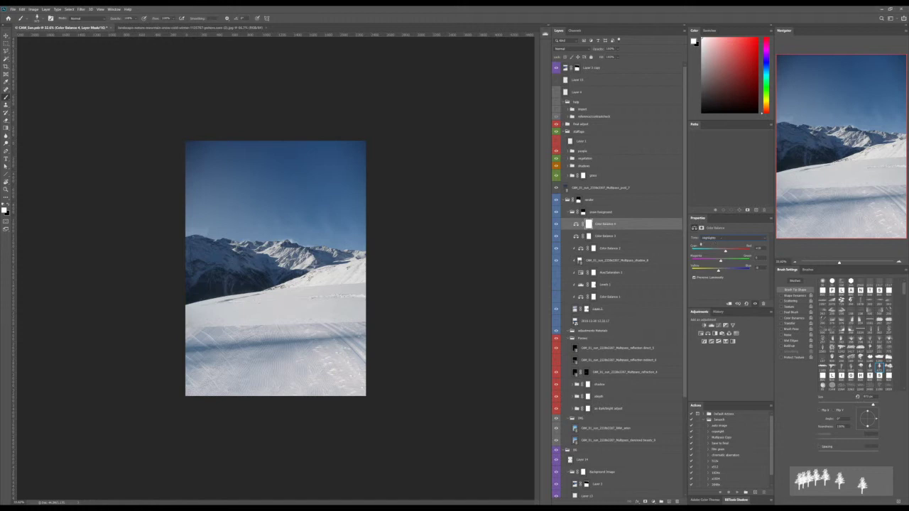
click(556, 68)
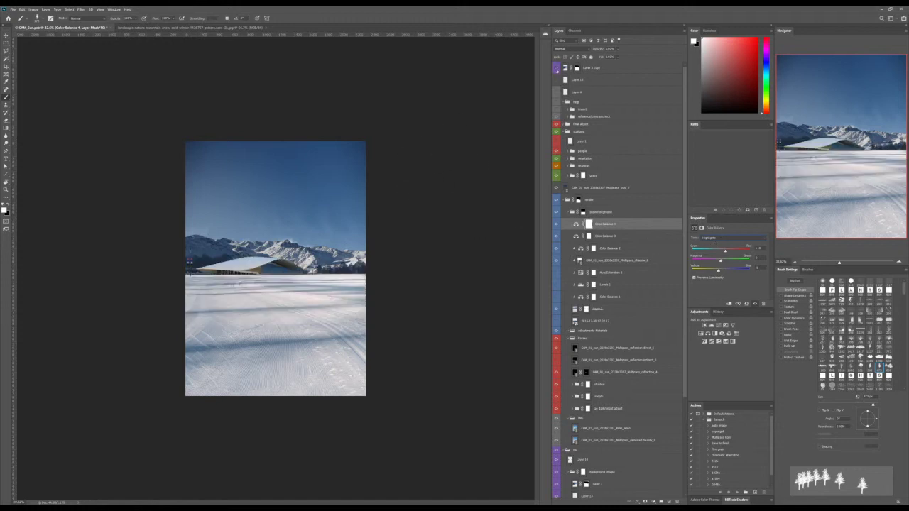
click(556, 69)
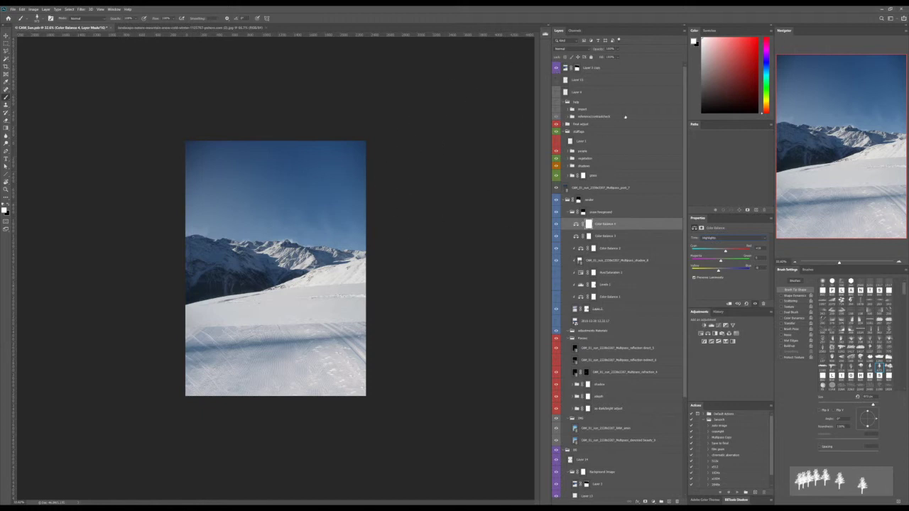
Step: Remove the mask from the copied photo layer, and scale it down to sit beside the building over the mountains at its right
click(594, 68)
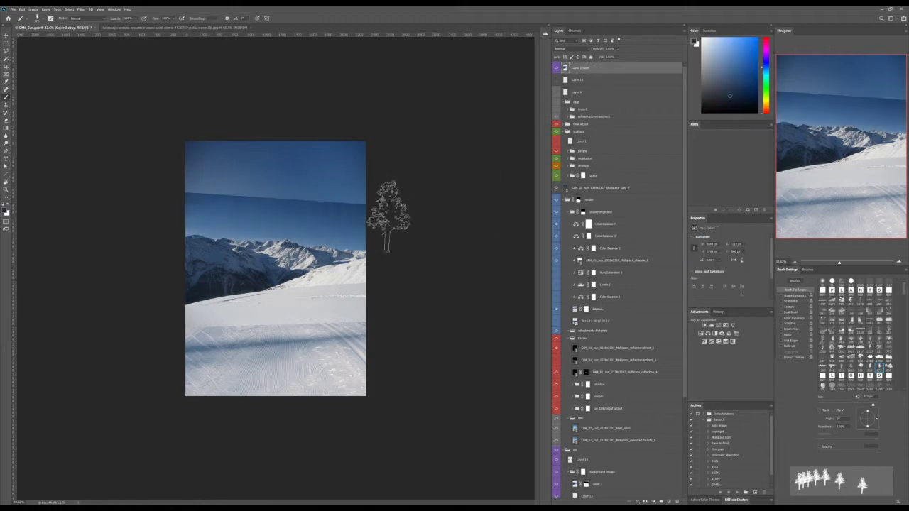
key(ctrl+t)
drag(396, 191, 339, 231)
drag(233, 232, 246, 235)
key(Return)
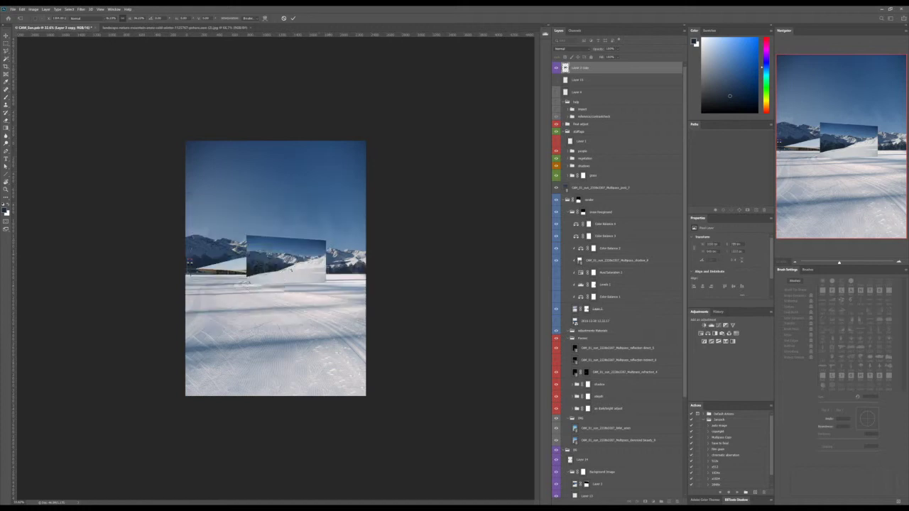
key(v)
drag(285, 256, 329, 256)
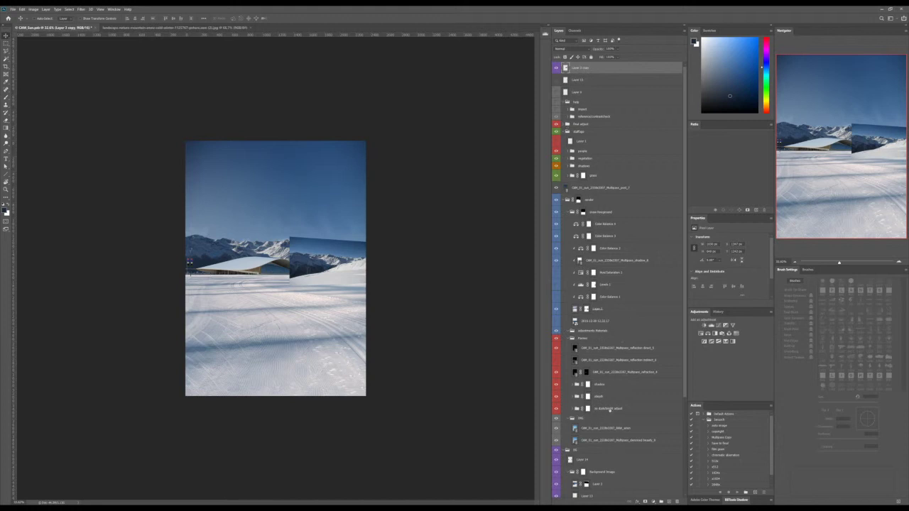
Step: Delete the Color Balance 3 adjustment layer from the snow foreground group
scroll(615, 426, down, 1)
click(607, 224)
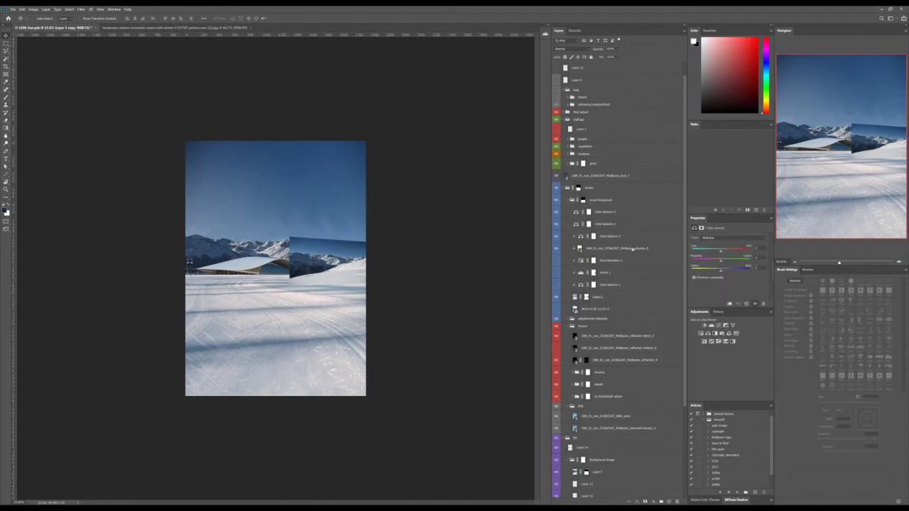
key(Delete)
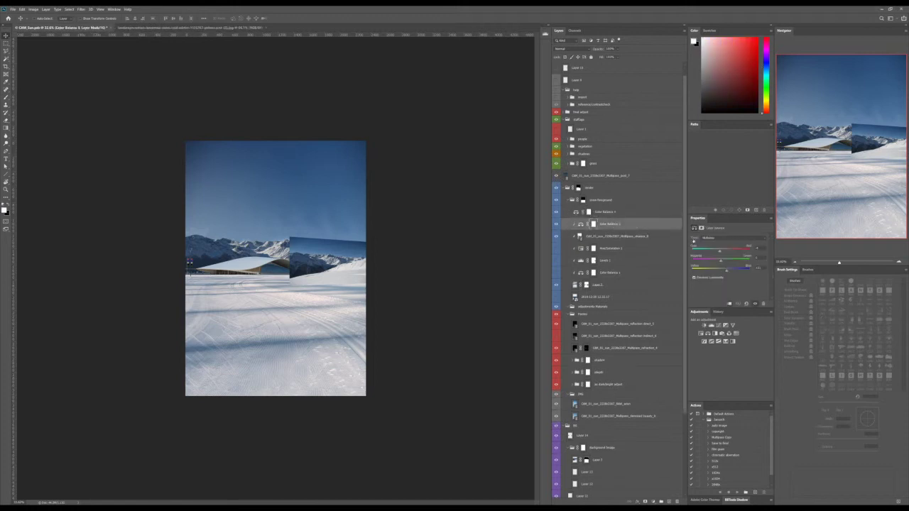
Step: Fine-tune Color Balance 4 across its tonal ranges and move the layer out of the snow foreground group, directly above it
click(608, 224)
click(610, 212)
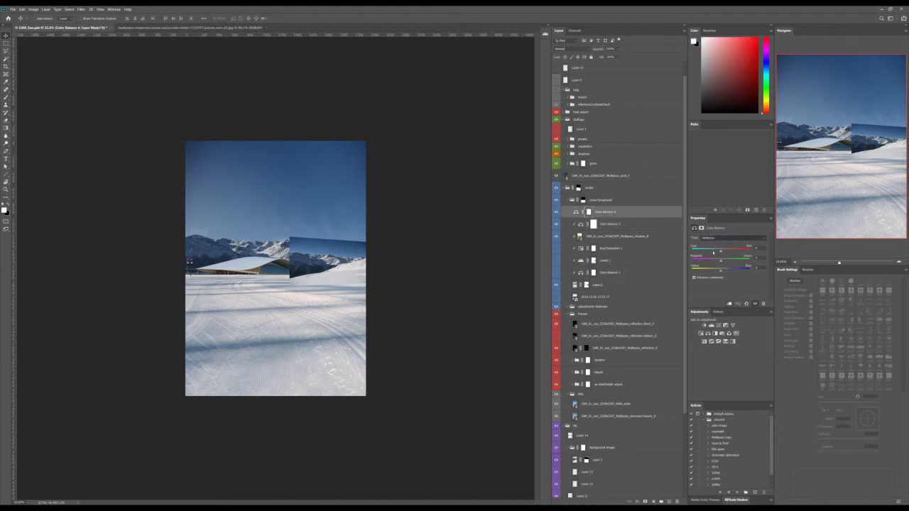
click(751, 238)
click(755, 257)
click(714, 238)
click(712, 250)
click(721, 239)
click(721, 231)
drag(723, 271, 723, 269)
scroll(603, 99, up, 1)
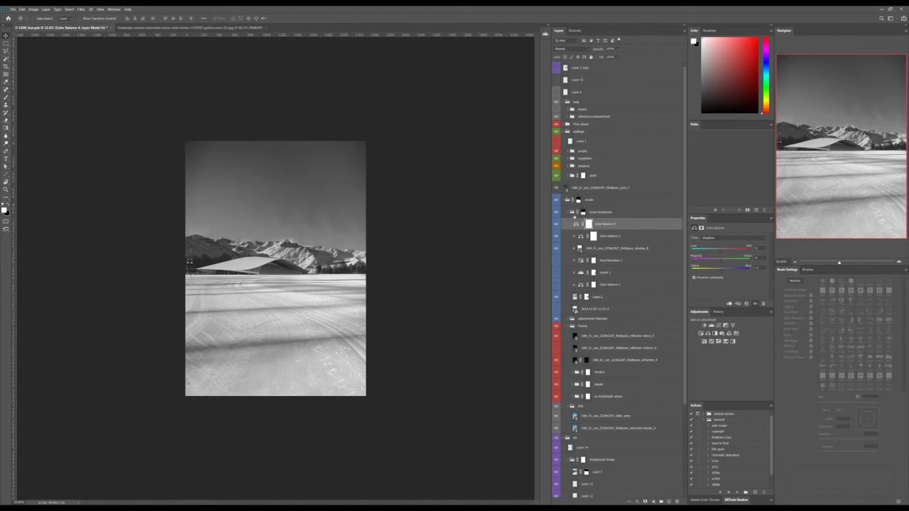
drag(600, 224, 603, 208)
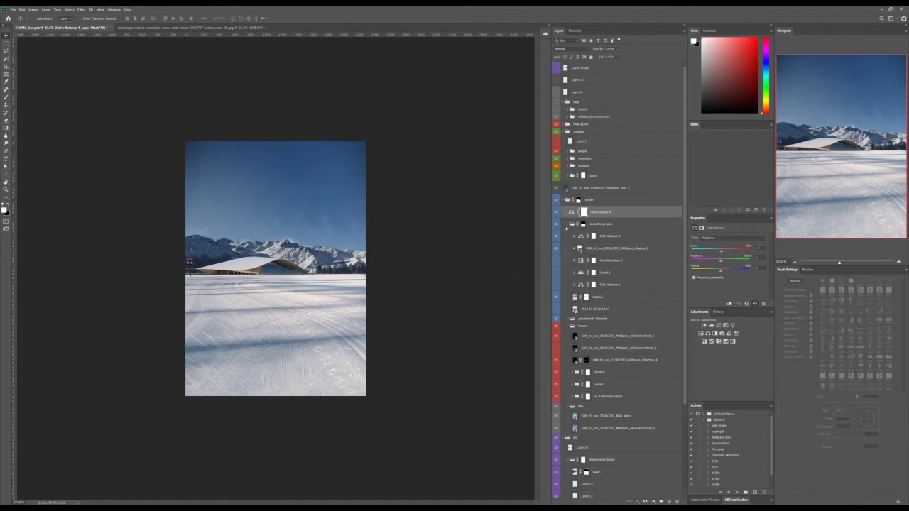
Step: Collapse the snow foreground group and compare the foreground snow with and without the Color Balance 4 adjustment
click(570, 224)
click(557, 213)
click(557, 213)
click(557, 213)
click(557, 212)
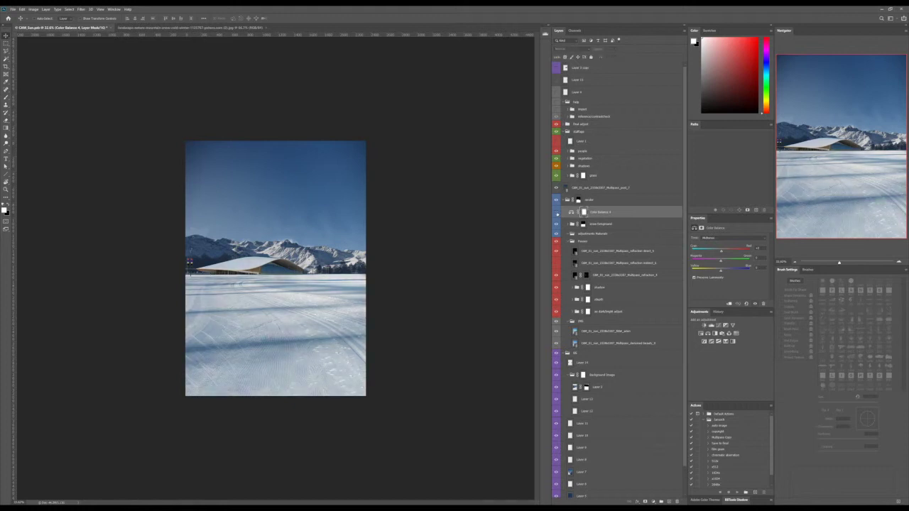
click(557, 212)
click(557, 212)
click(556, 212)
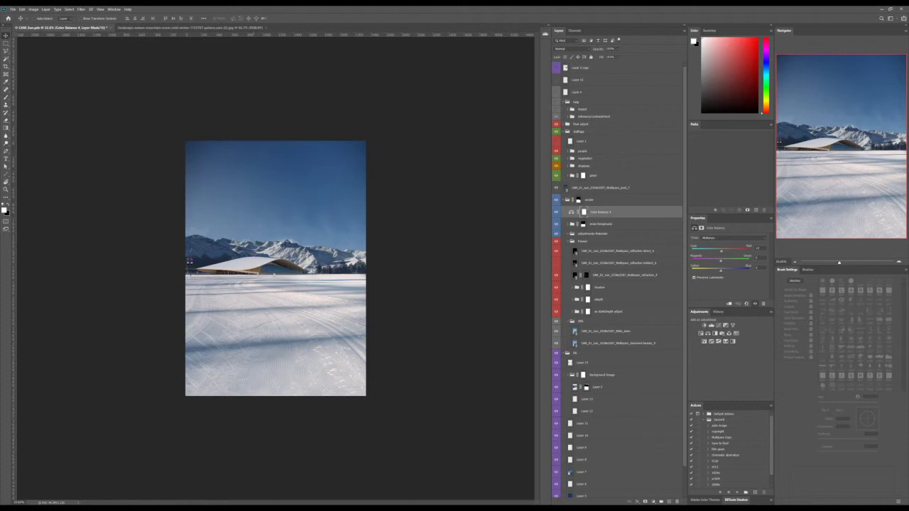
Step: Raise the mountain photo layer in the background image group so the mountains sit slightly higher behind the building
ctrl+click(280, 273)
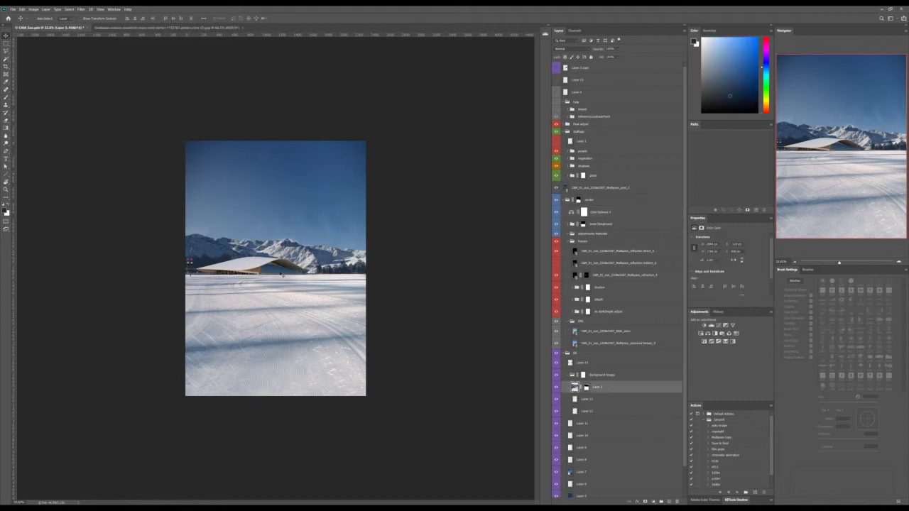
key(Up)
key(Up)
key(Up)
key(Up)
key(Up)
key(Up)
key(Up)
key(Up)
key(Up)
key(Up)
key(Up)
key(Up)
key(Up)
key(Up)
key(Up)
key(Up)
key(Up)
key(Up)
key(Up)
key(Up)
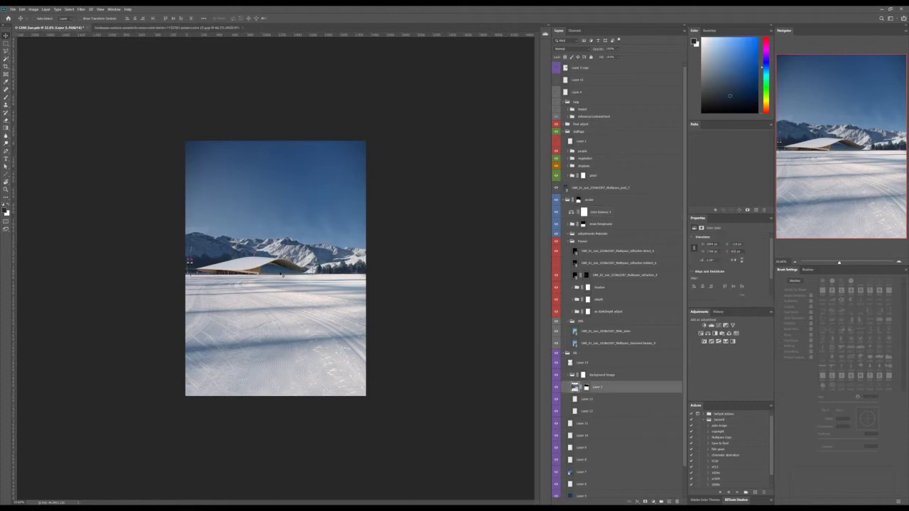
drag(280, 268, 279, 261)
Step: Select the leftover sky strip above the mountain ridge and clear it on the mountain layer's mask
key(w)
click(189, 233)
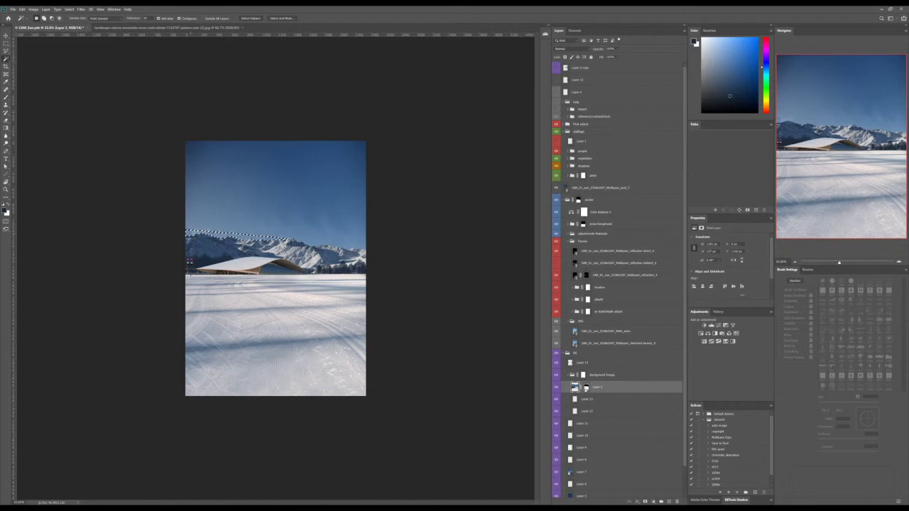
click(586, 389)
key(Delete)
key(ctrl+d)
key(l)
drag(155, 213, 162, 234)
key(ctrl+d)
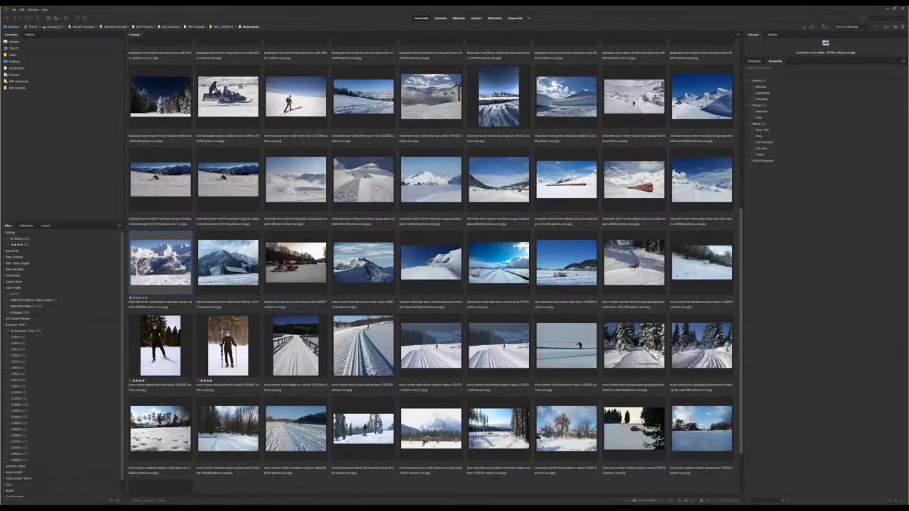
Step: Switch to Bridge, browse the winter reference photos, and open the snowy forest photo with the blue sky in Photoshop
click(377, 272)
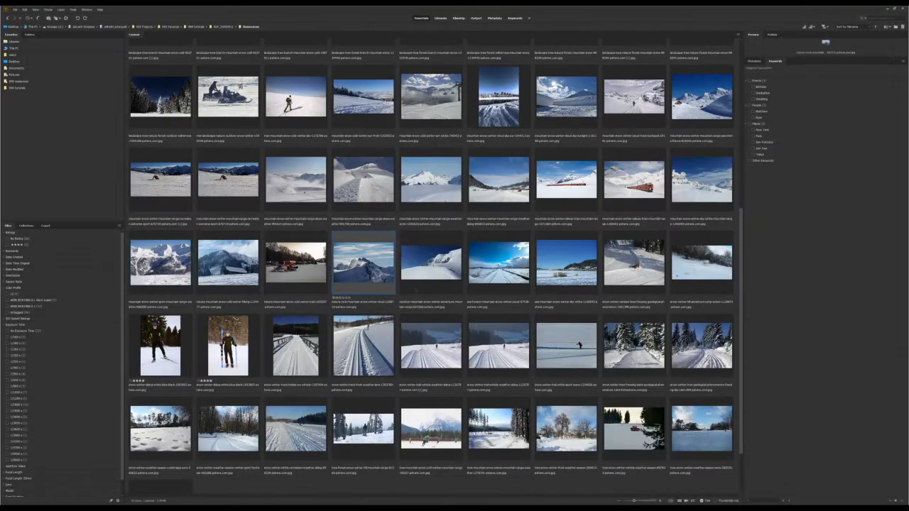
scroll(455, 314, down, 2)
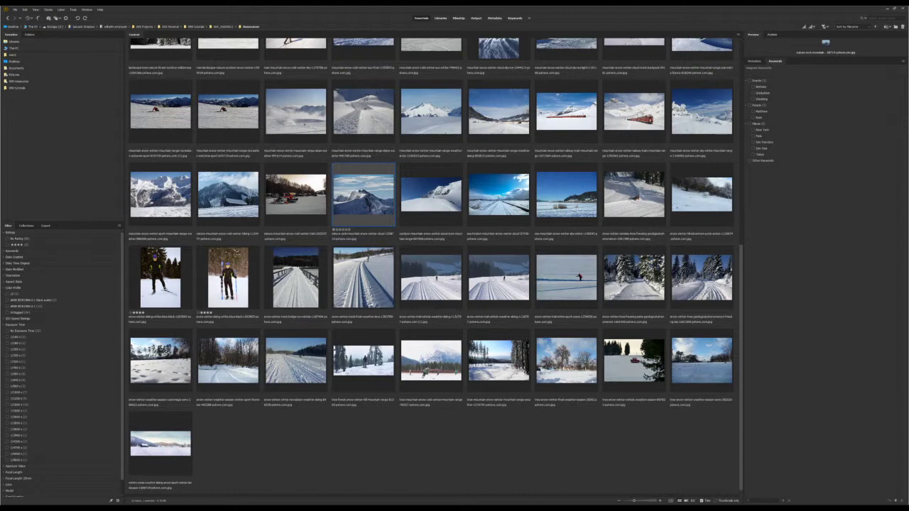
scroll(431, 263, up, 3)
click(364, 178)
click(431, 177)
click(566, 178)
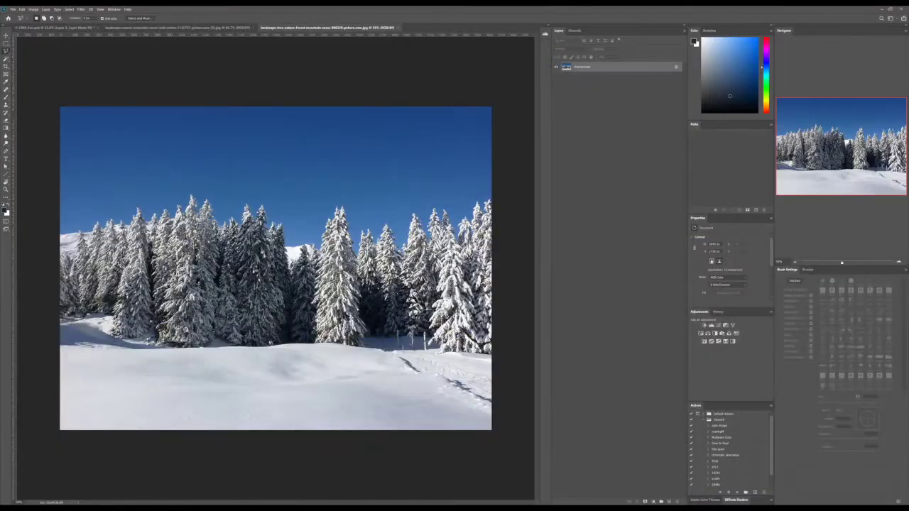
key(shift+w)
click(310, 206)
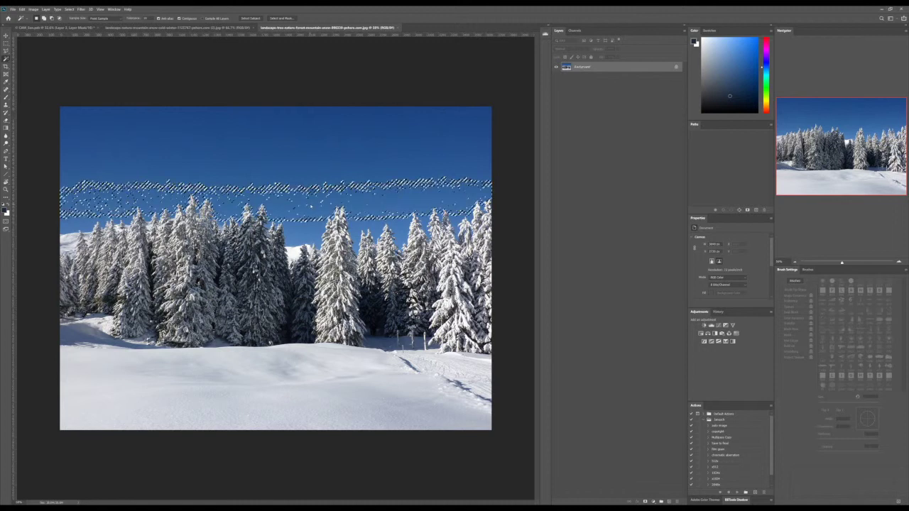
key(ctrl+d)
Step: Select the forest photo's sky by its sampled blue, add a layer mask from it, and invert the mask to keep the trees
key(i)
click(427, 147)
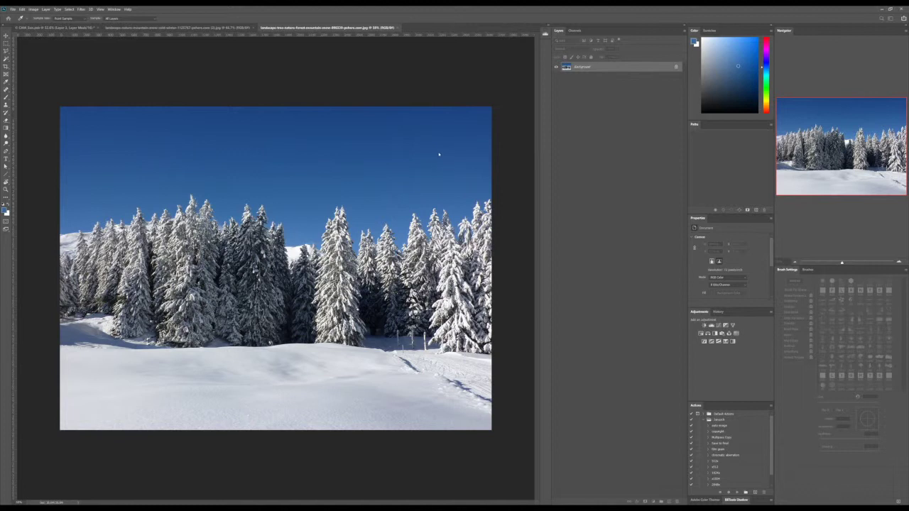
key(w)
click(488, 142)
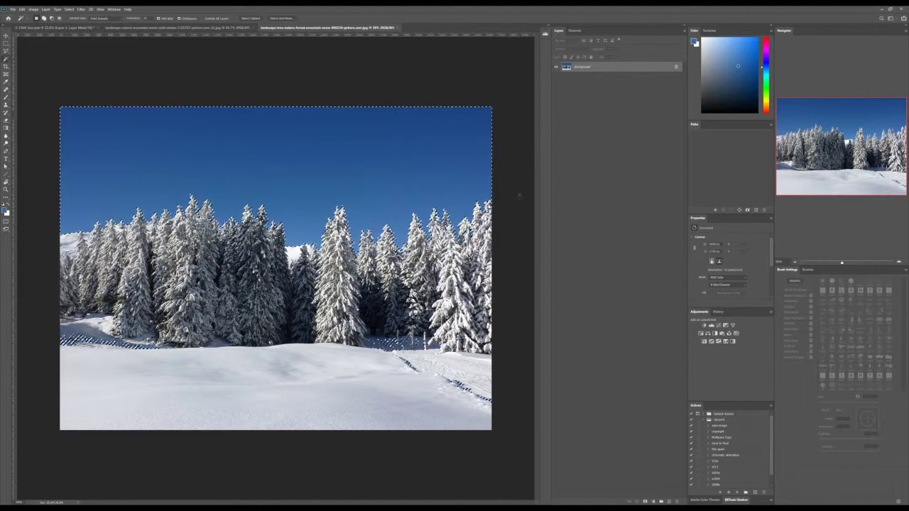
click(645, 501)
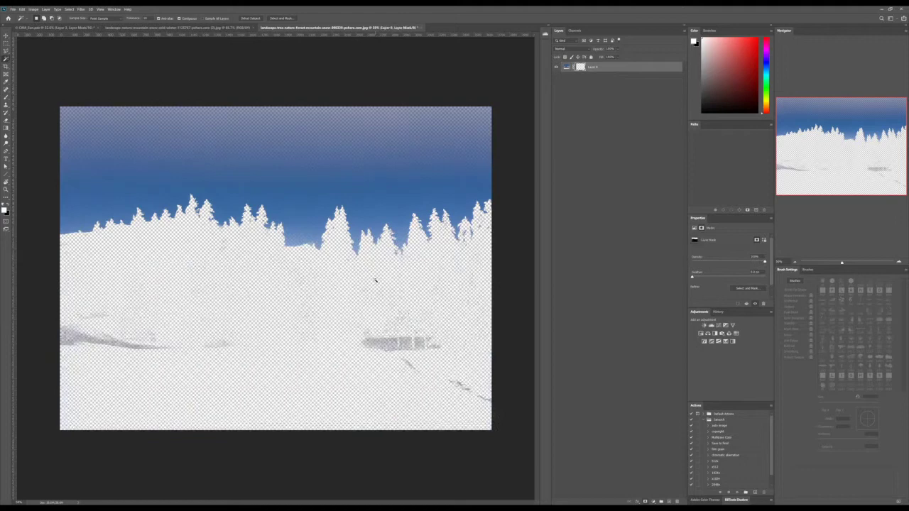
key(ctrl+i)
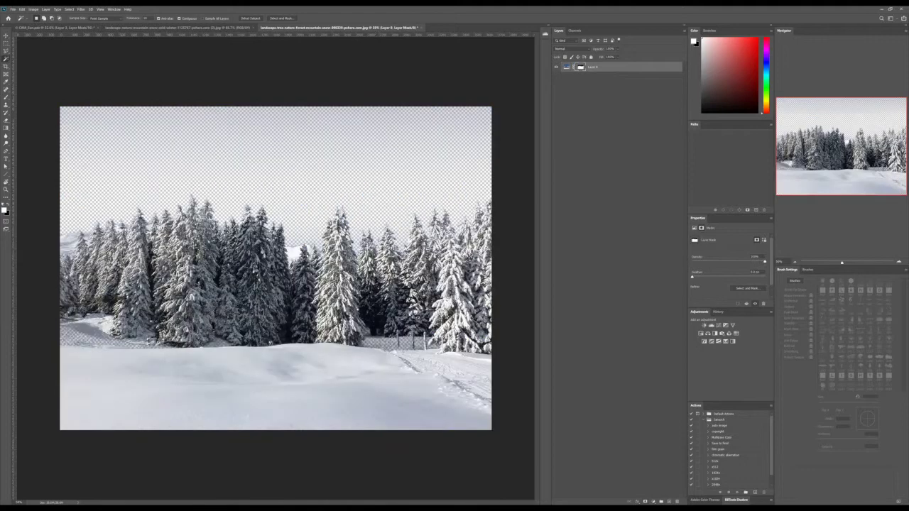
Step: Inspect the masked tree edges, then copy the forest layer into CAM_Sun.psb above Layer 14
scroll(124, 243, up, 4)
drag(106, 291, 125, 293)
scroll(99, 305, up, 1)
scroll(277, 270, down, 3)
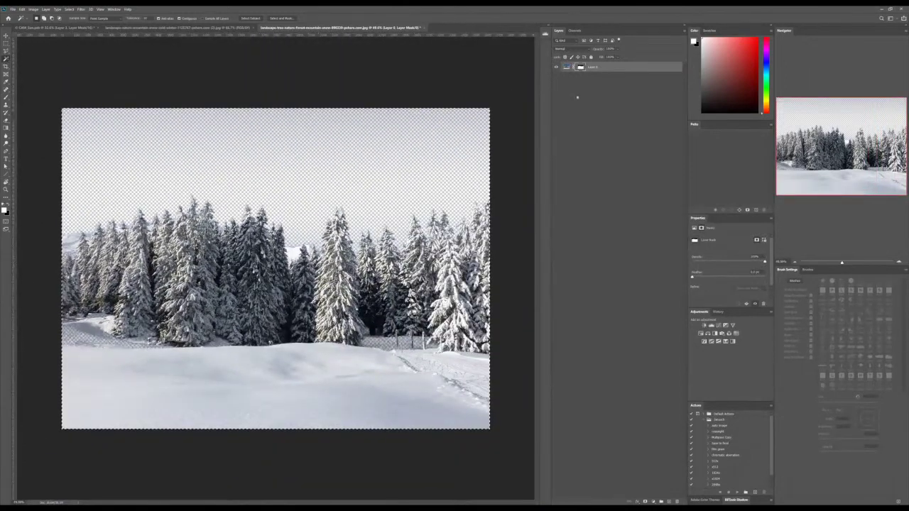
click(567, 66)
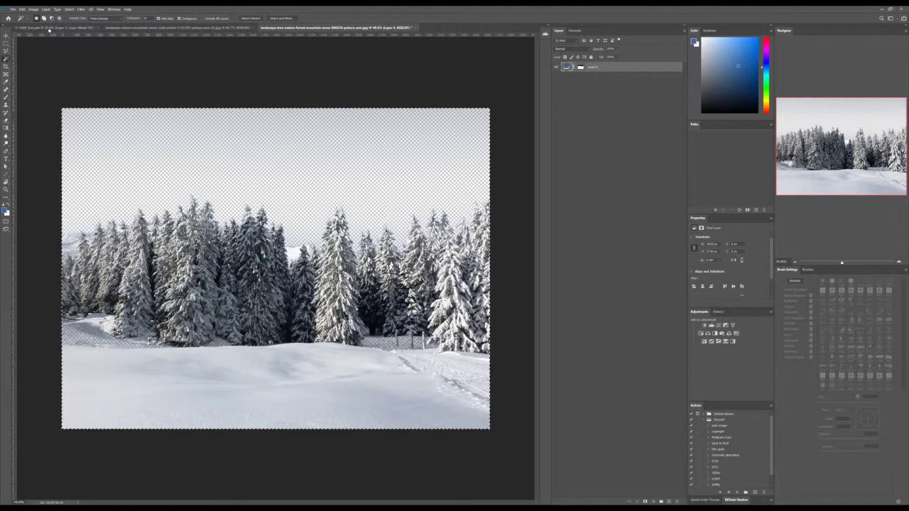
click(49, 29)
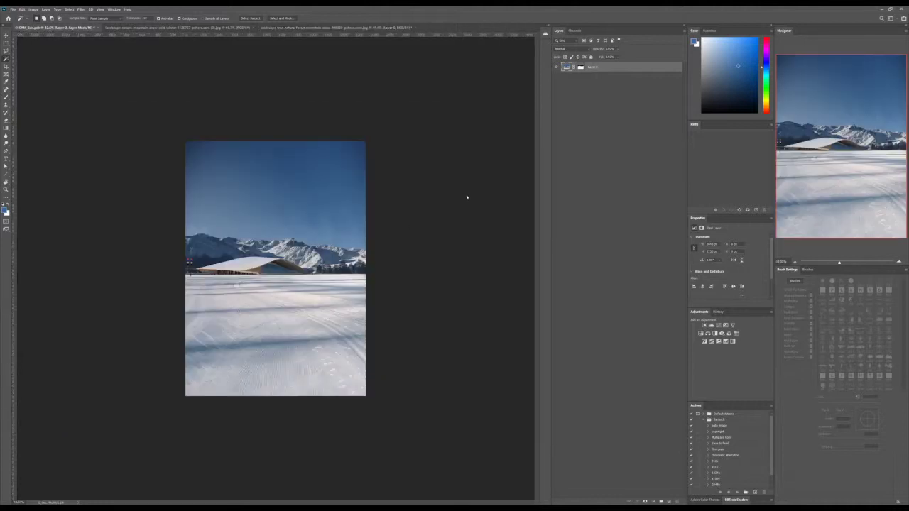
drag(613, 430, 630, 362)
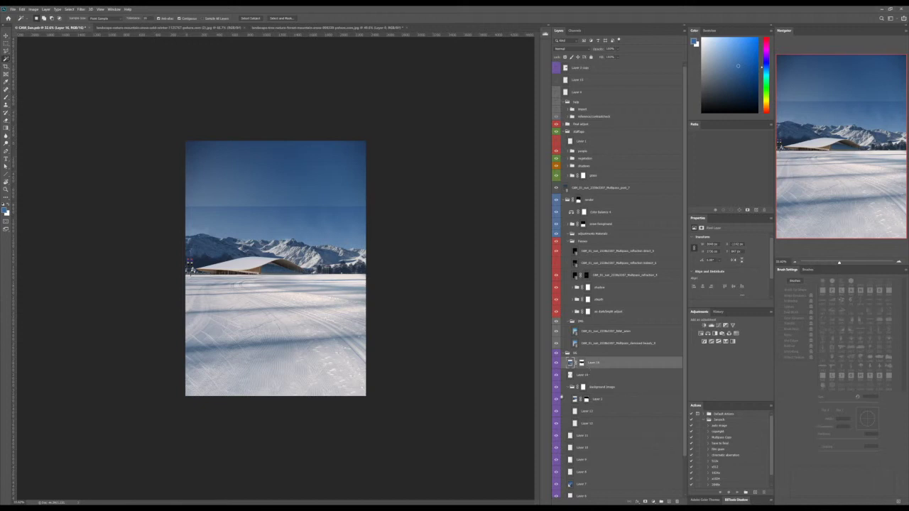
Step: Collapse the background image group and undo the insertion of the forest layer
click(570, 387)
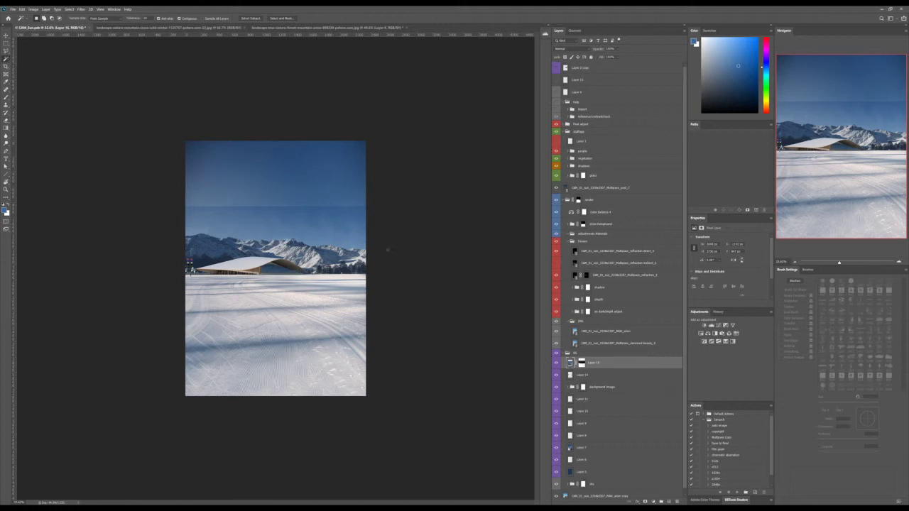
click(597, 389)
click(583, 374)
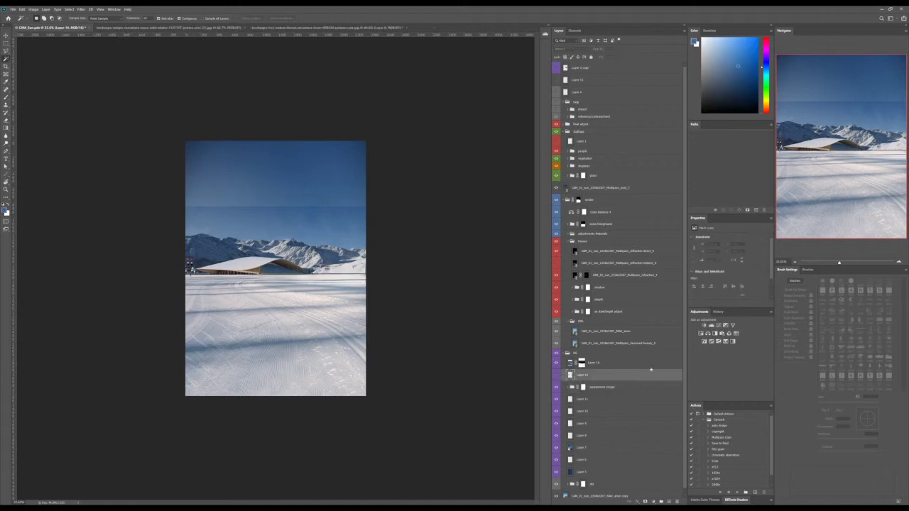
key(ctrl+z)
key(ctrl+z)
key(ctrl+z)
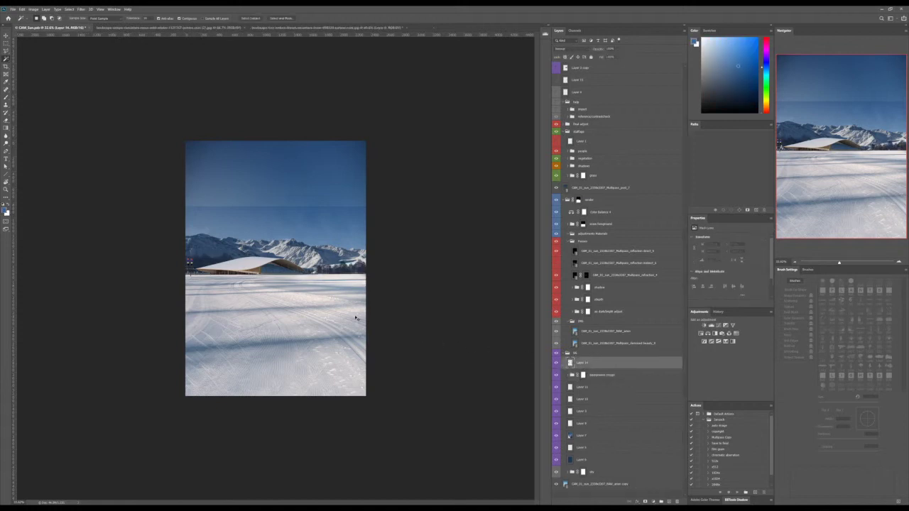
Step: Bring the masked forest photo layer into CAM_Sun.psb directly above Layer 14
click(595, 372)
click(595, 366)
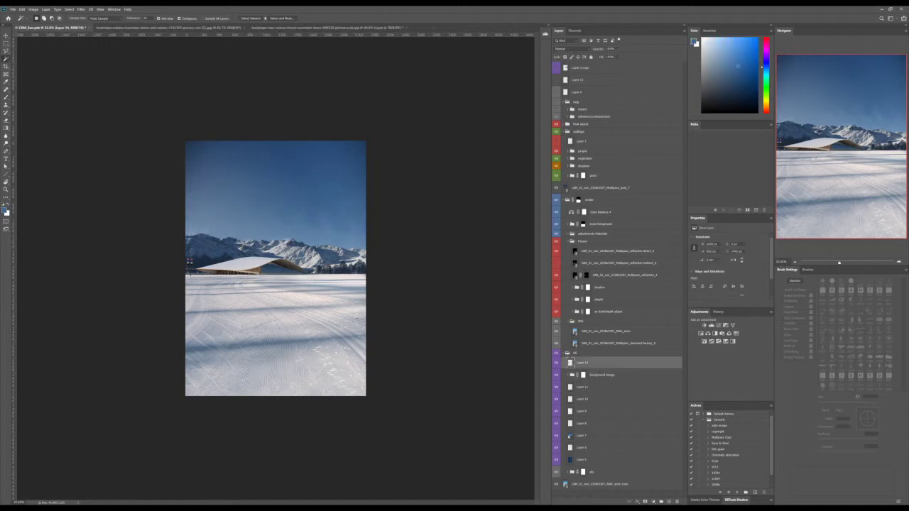
click(341, 27)
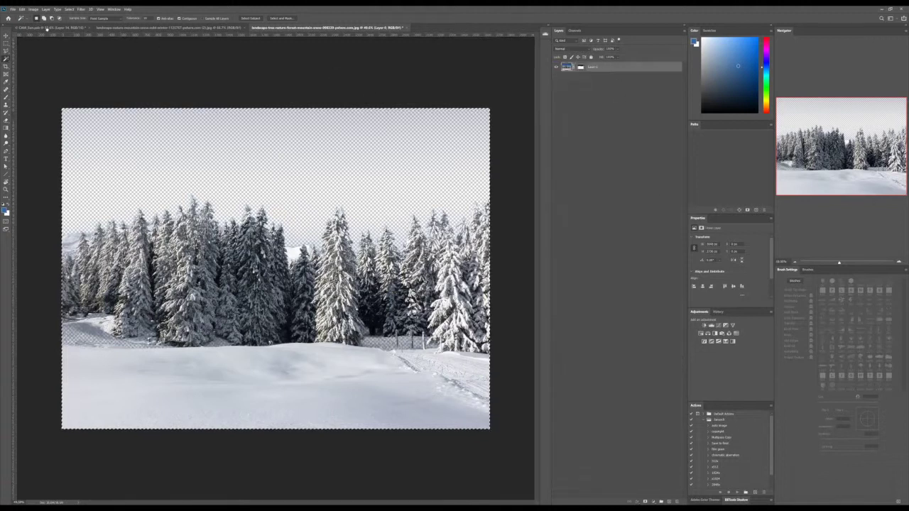
click(47, 27)
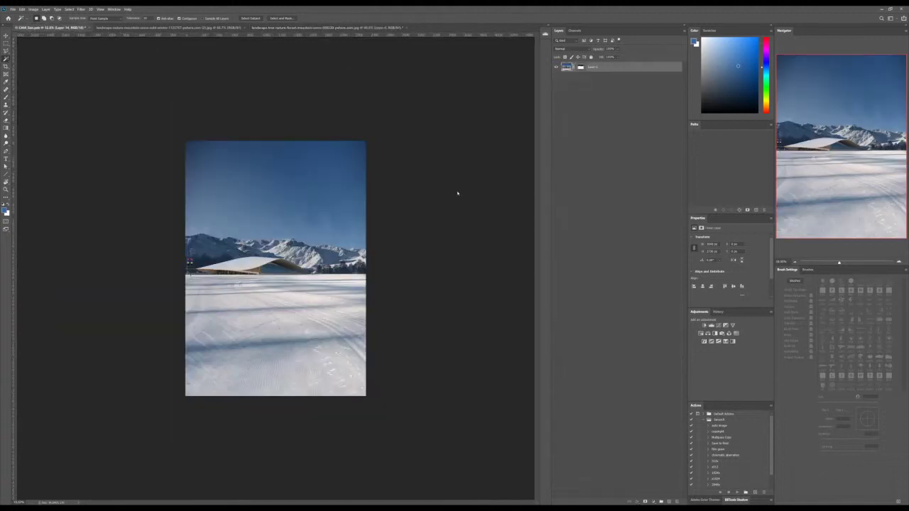
Step: Scale the forest layer down and position it so its trees stand behind the building's left end and the flags
key(ctrl+t)
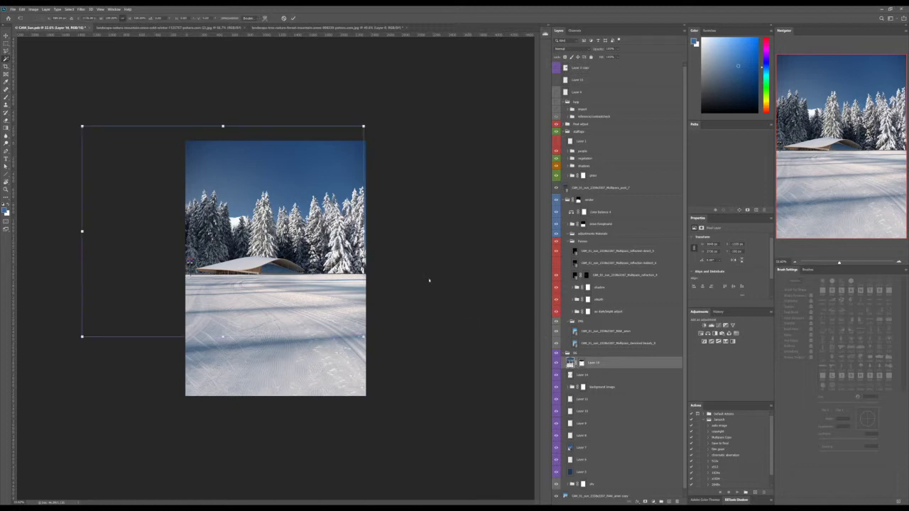
drag(363, 126, 221, 233)
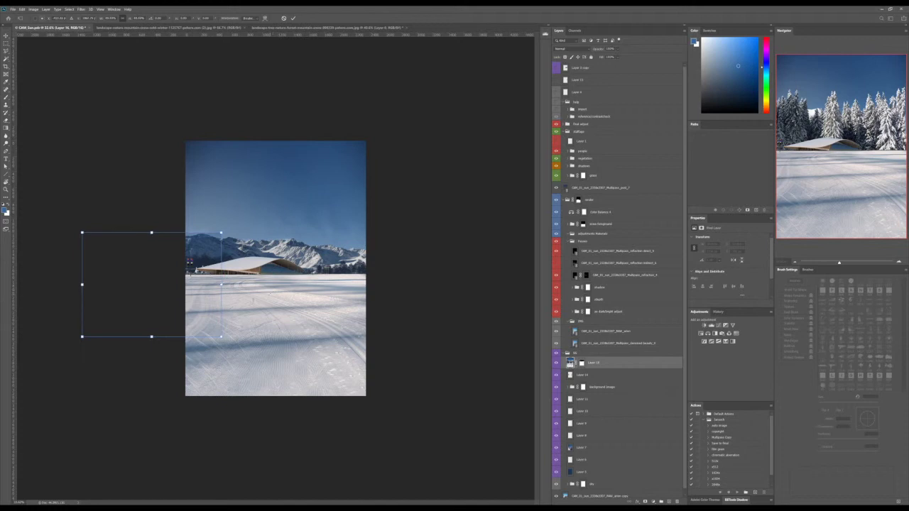
drag(243, 287, 256, 252)
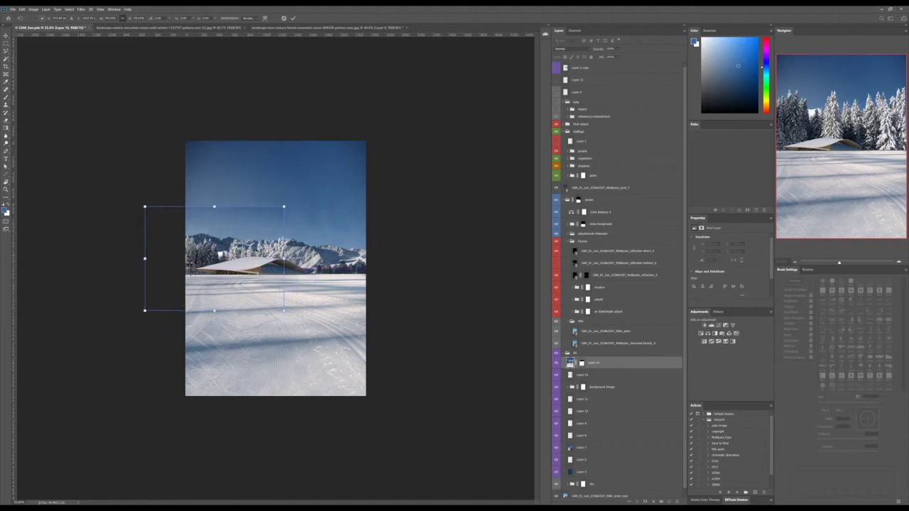
drag(283, 206, 264, 243)
drag(227, 274, 243, 262)
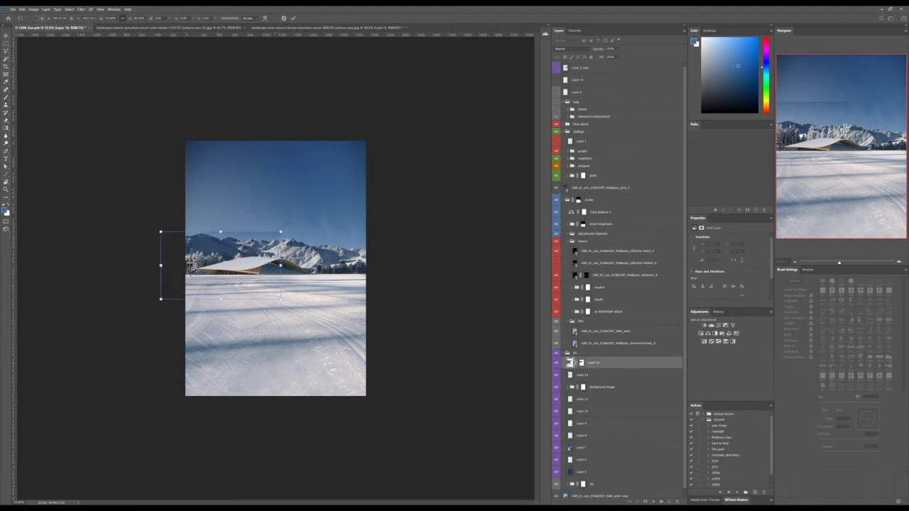
key(shift+Right)
key(shift+Right)
key(shift+Right)
key(shift+Right)
key(shift+Right)
key(shift+Down)
key(shift+Down)
key(shift+Down)
key(shift+Down)
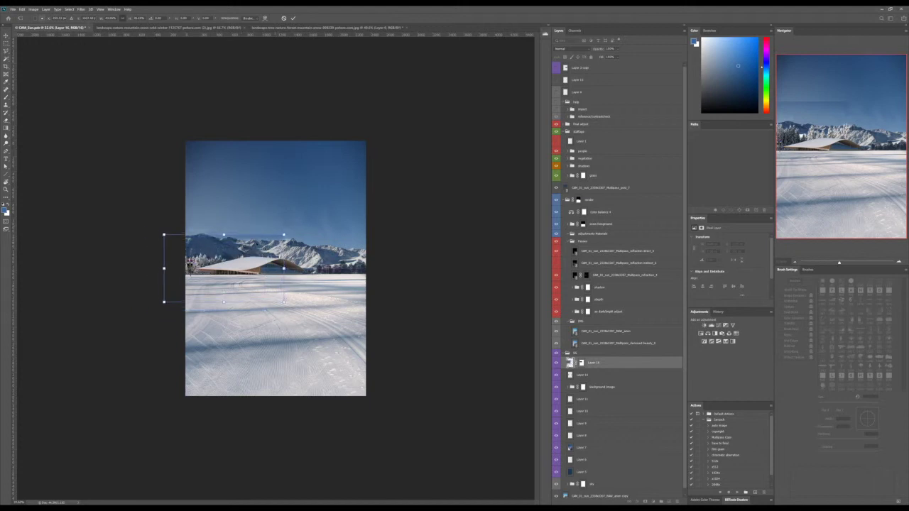
drag(232, 269, 222, 270)
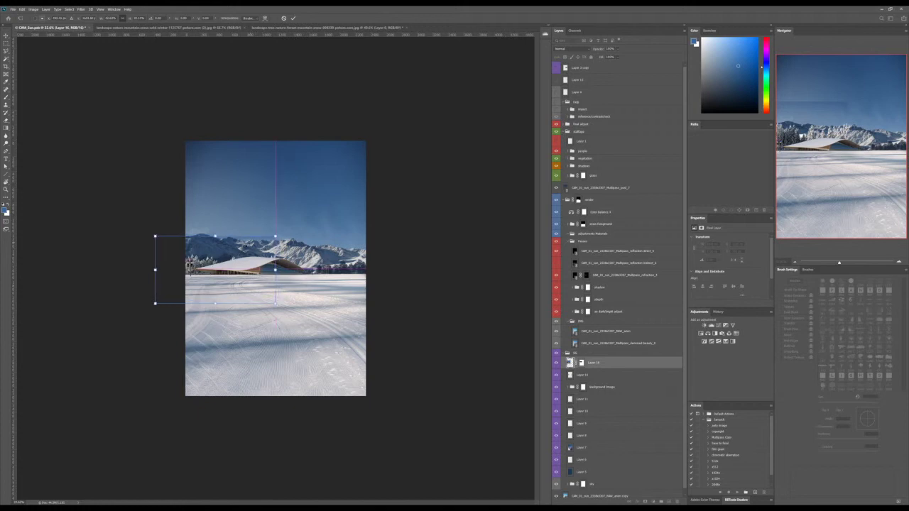
drag(275, 236, 280, 233)
key(Return)
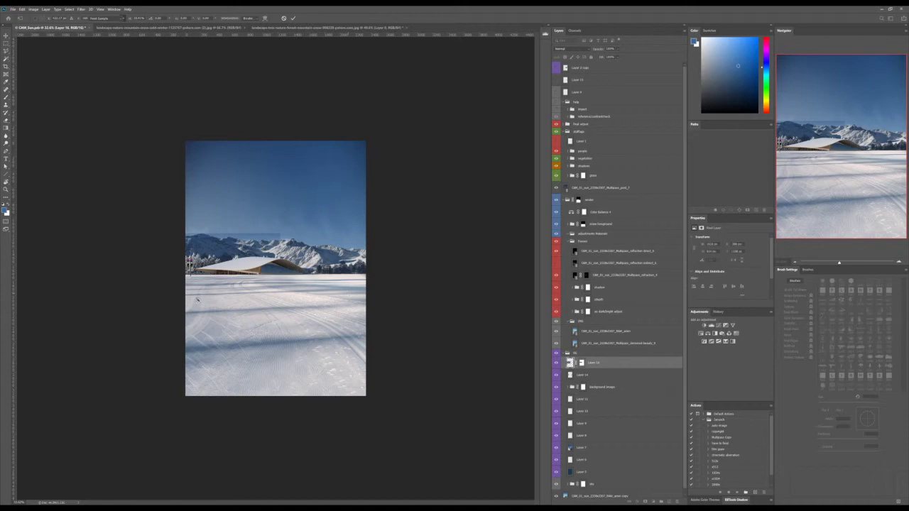
Step: Isolate the forest layer's mask and fill a polygonal lasso selection over the sky above the treetops with black
scroll(186, 278, up, 5)
drag(171, 273, 261, 274)
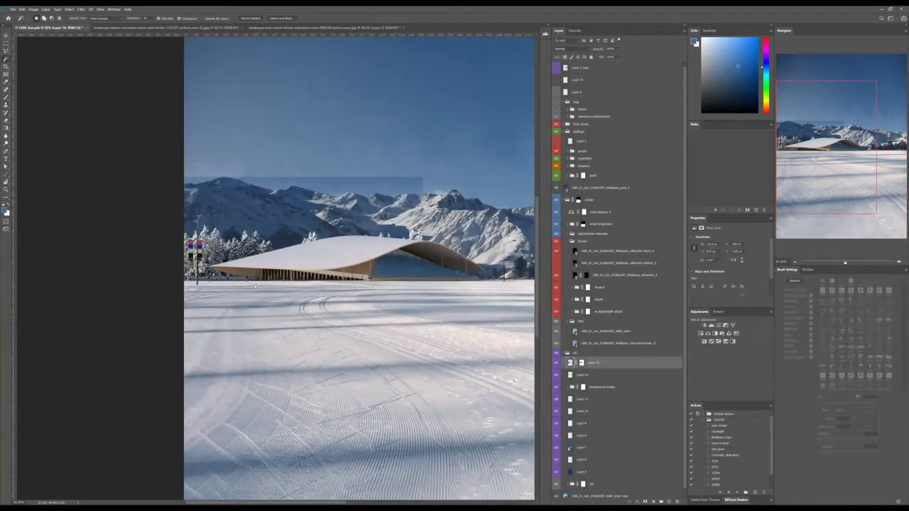
scroll(226, 256, up, 3)
scroll(348, 270, down, 3)
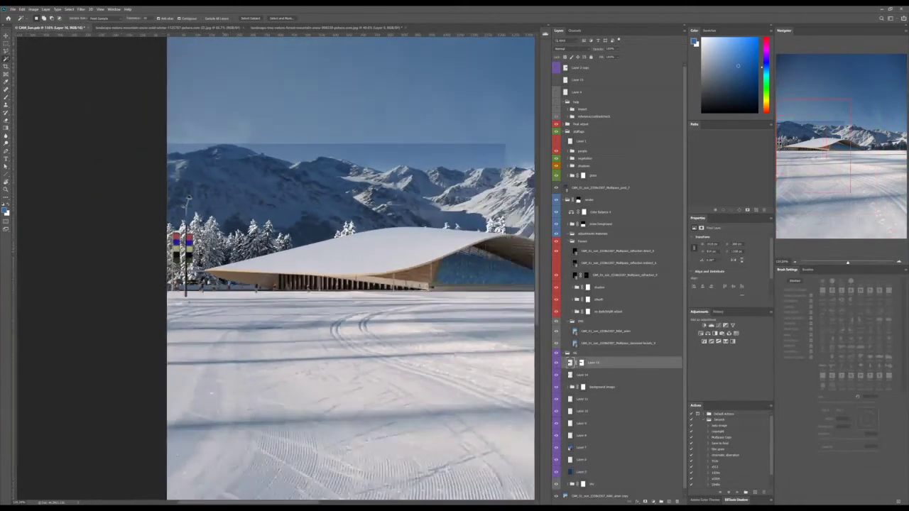
scroll(276, 269, down, 3)
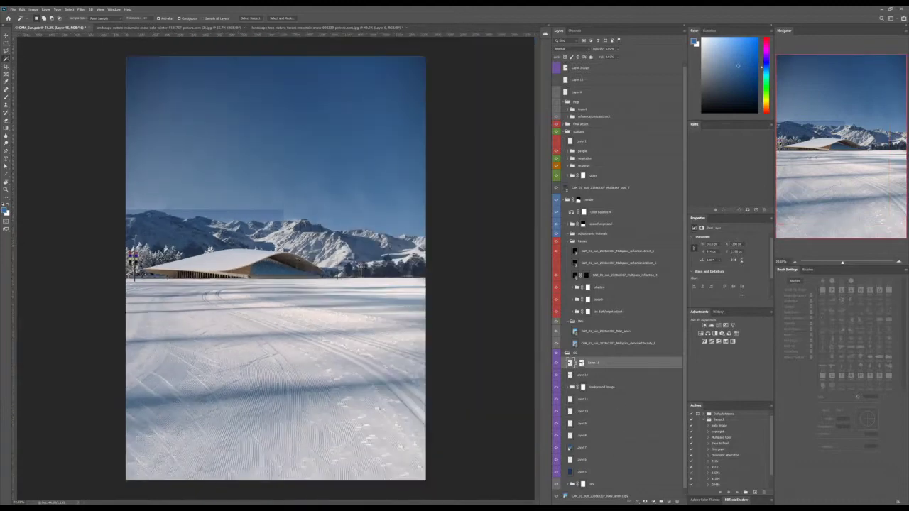
alt+click(582, 362)
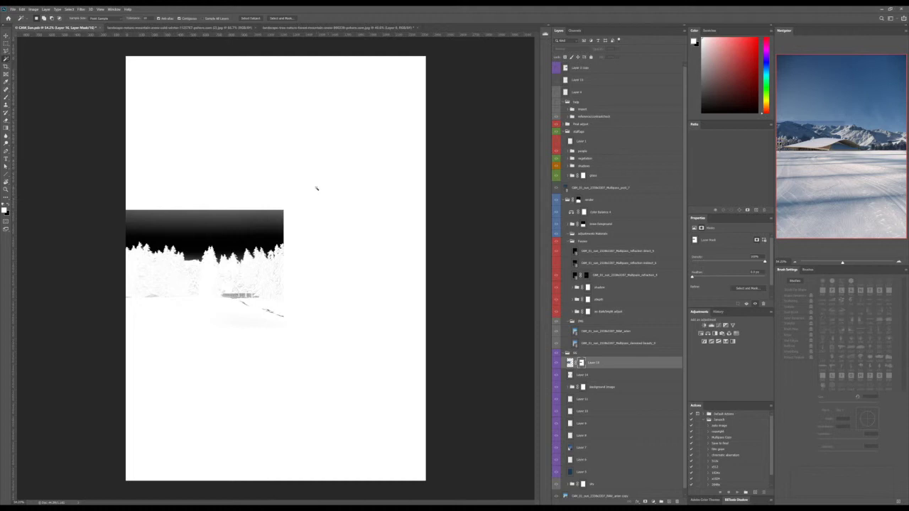
key(l)
click(102, 237)
click(159, 239)
click(340, 225)
click(386, 147)
click(213, 35)
click(45, 55)
double_click(51, 231)
key(alt+BackSpace)
key(ctrl+d)
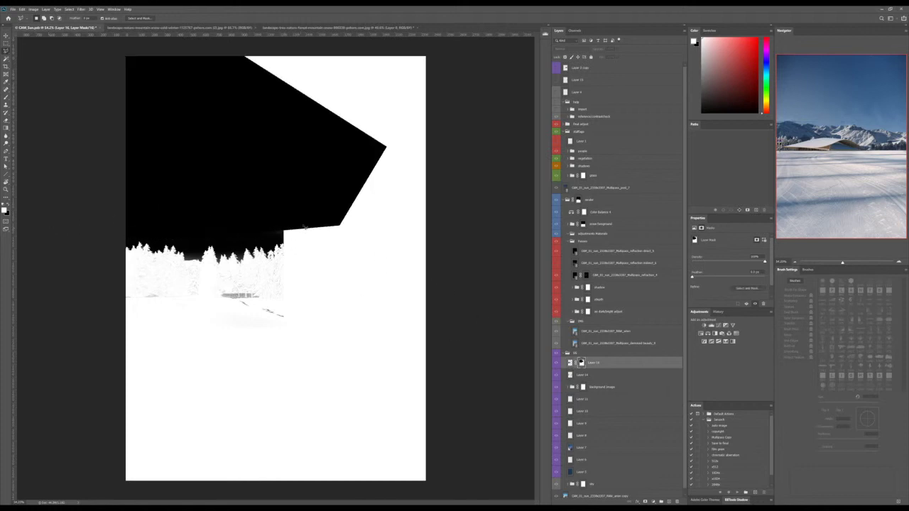
Step: Clean up the remaining mask edge above the treetops with a soft brush and return to the composite view
key(b)
mouse_move(306, 234)
mouse_down()
mouse_move(273, 235)
mouse_move(302, 237)
mouse_up()
alt+click(582, 362)
scroll(283, 279, down, 4)
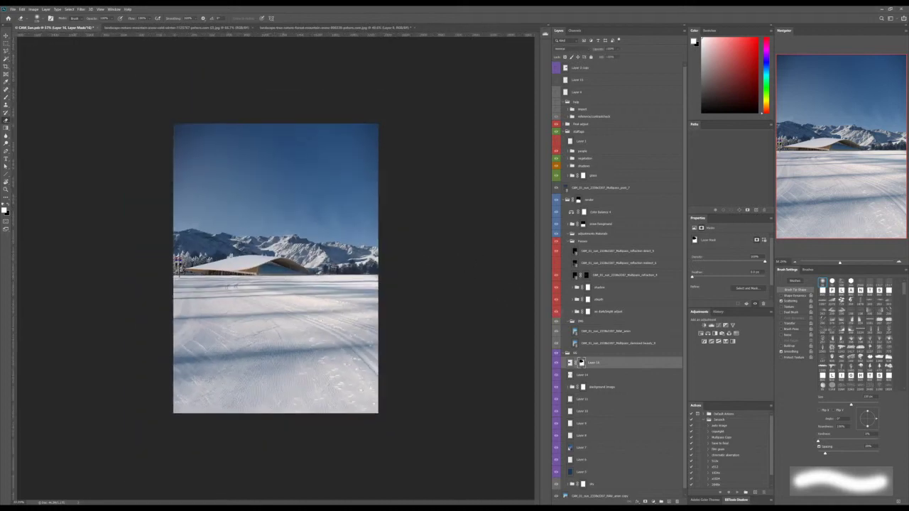
key(ctrl+0)
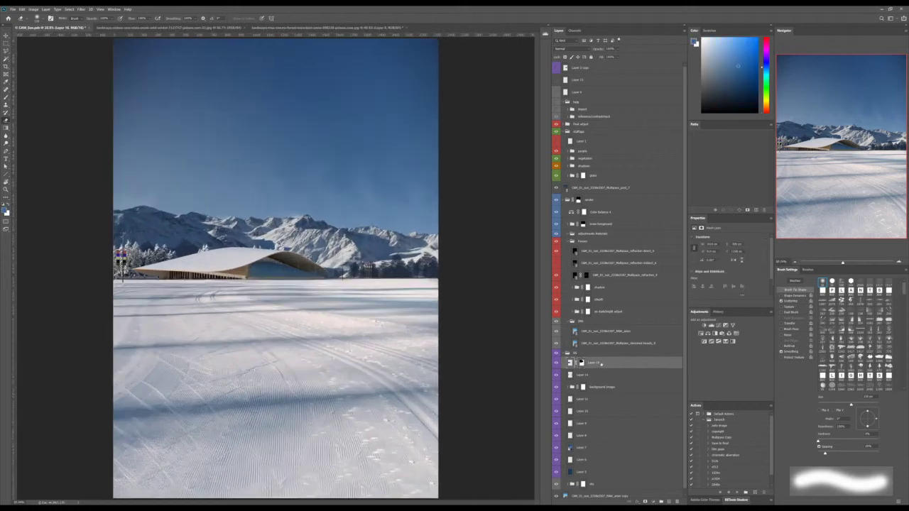
Step: Duplicate the masked forest layer directly beneath the original
drag(600, 363, 601, 369)
scroll(353, 298, down, 4)
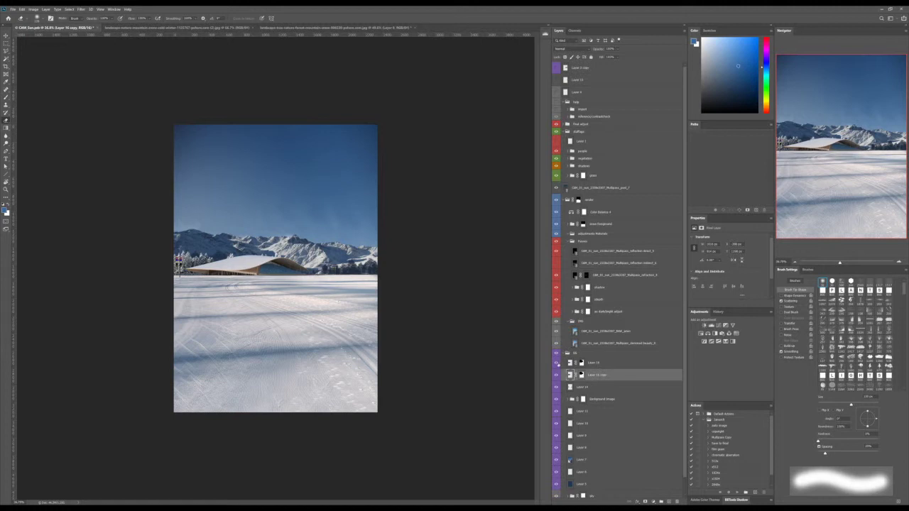
click(619, 364)
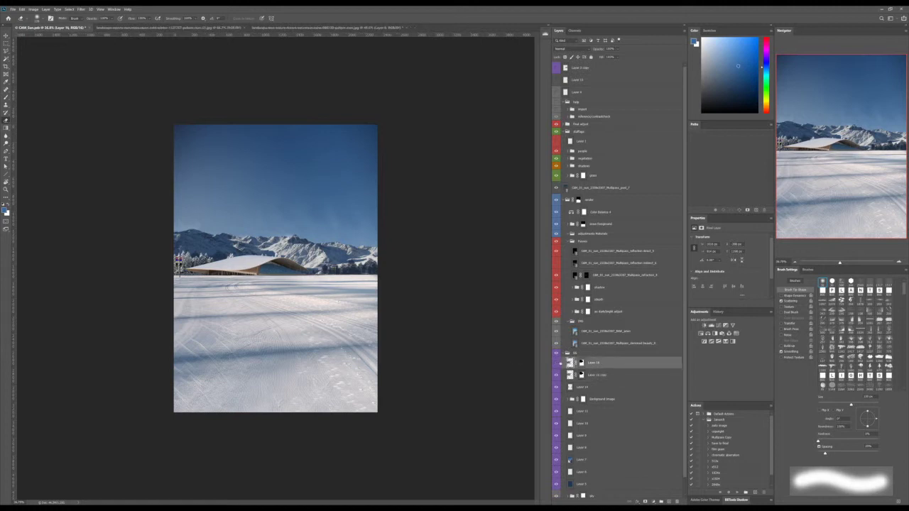
click(580, 375)
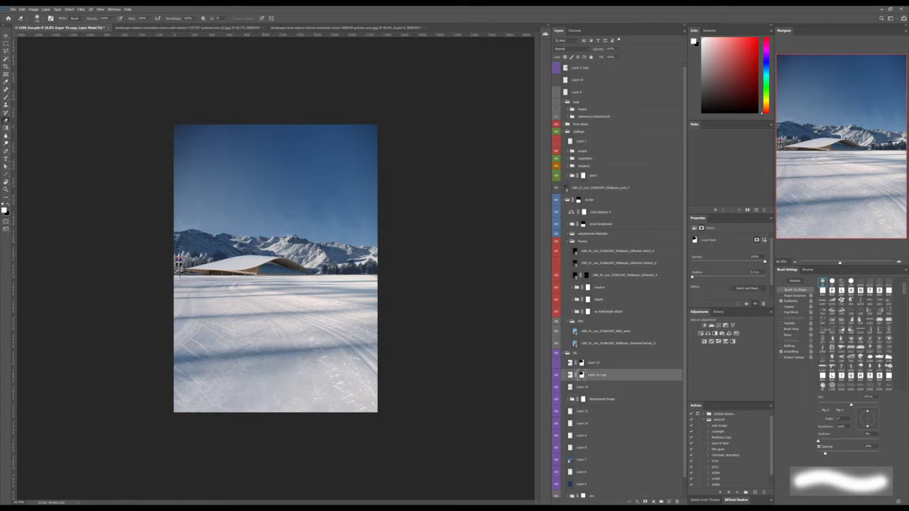
click(600, 356)
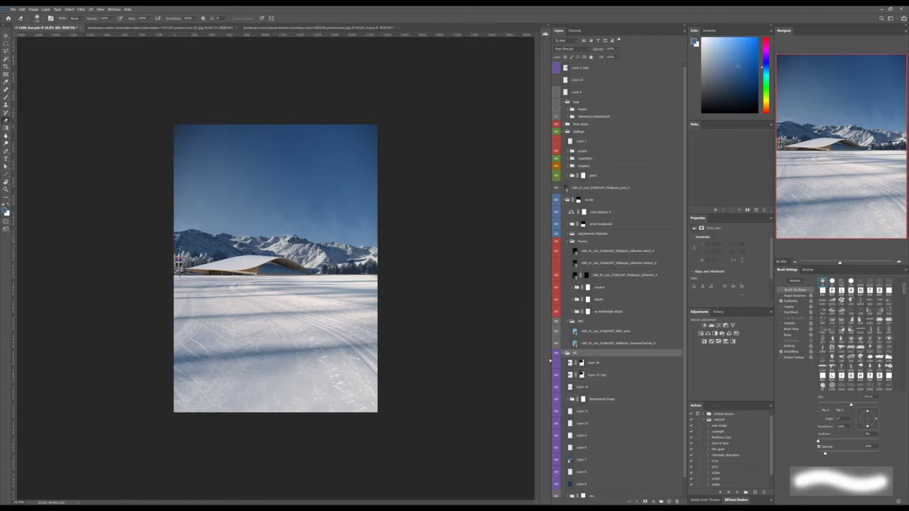
Step: Move the upper forest layer across the image and scale it down so its trees stand beyond the building's right end
click(568, 363)
key(v)
mouse_move(274, 263)
mouse_down()
mouse_move(472, 260)
mouse_move(316, 260)
mouse_up()
key(ctrl+t)
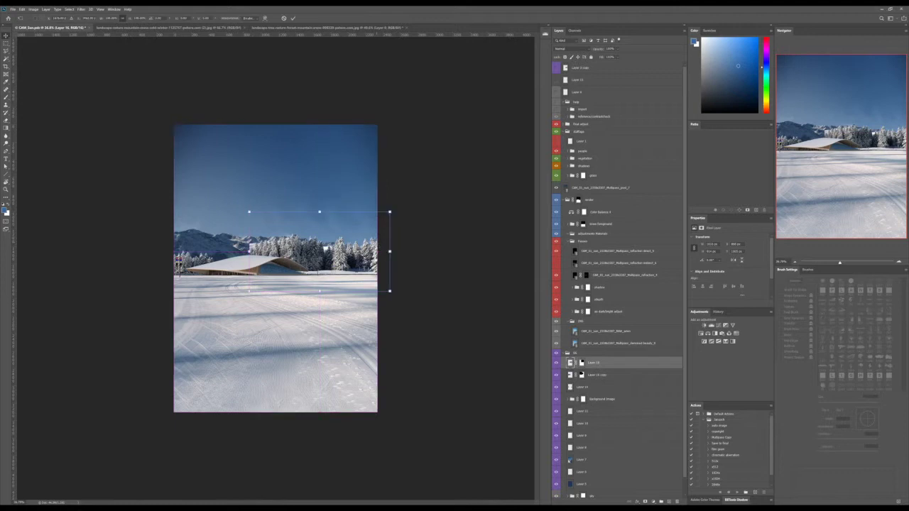
drag(250, 212, 263, 227)
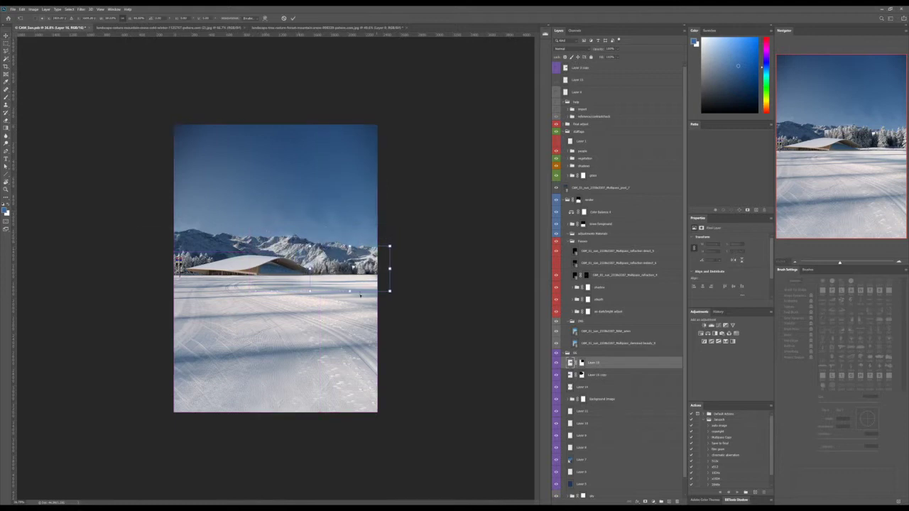
key(Return)
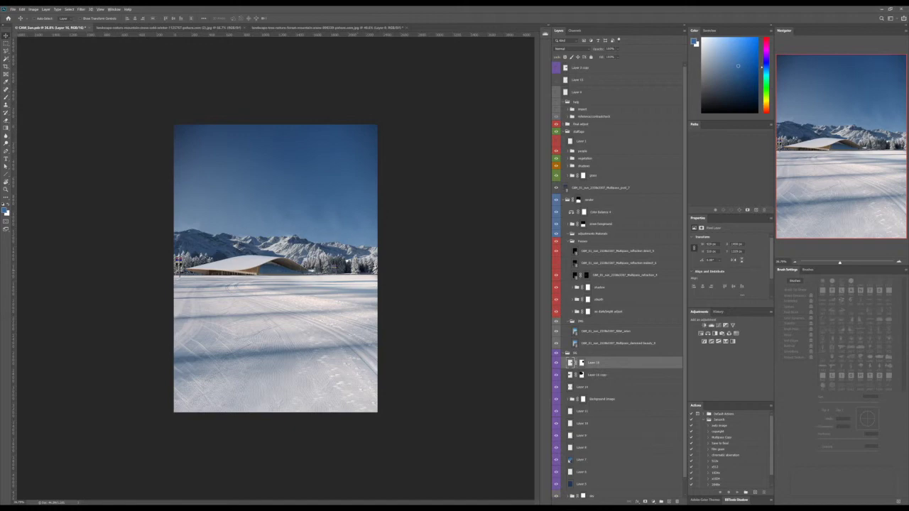
Step: Select the trees nearest the building's right end with the polygonal lasso and hide them in the layer mask
scroll(366, 267, up, 10)
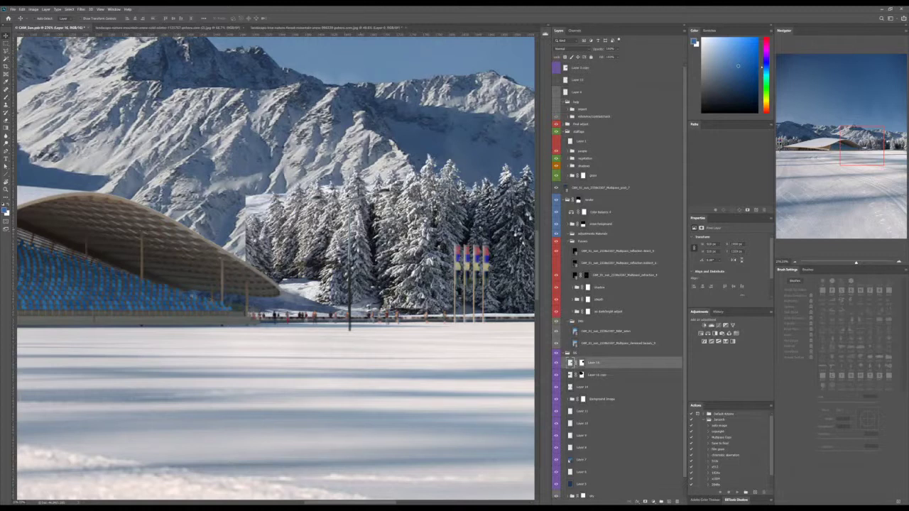
key(l)
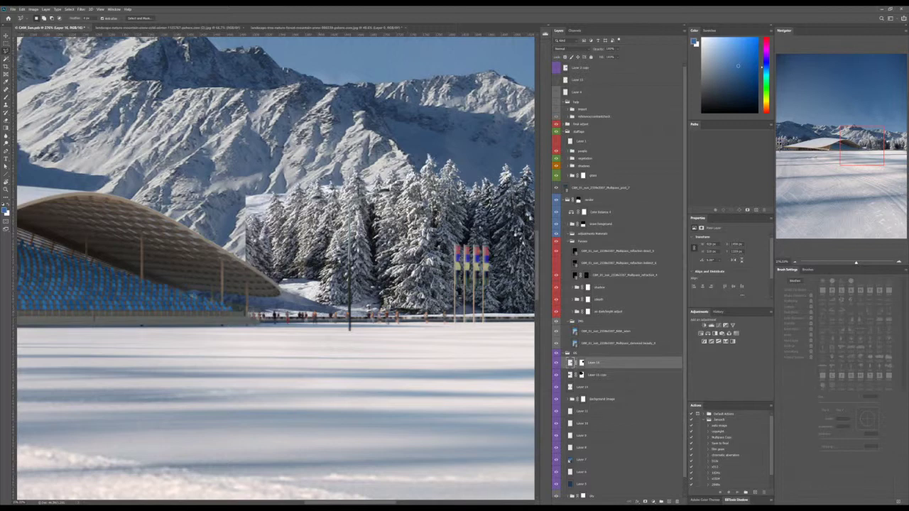
click(384, 316)
click(361, 358)
click(250, 370)
click(186, 344)
click(173, 222)
click(278, 124)
click(408, 124)
double_click(415, 175)
click(581, 363)
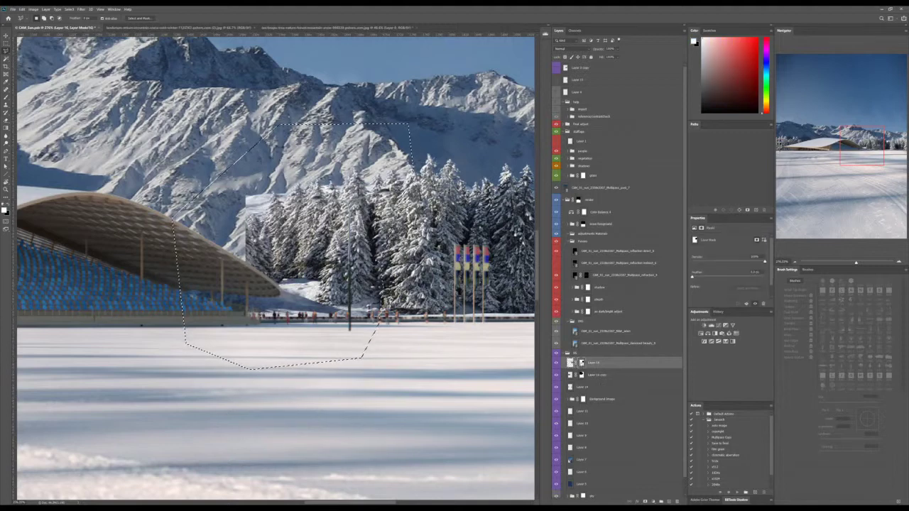
click(380, 320)
key(Delete)
key(ctrl+d)
Step: Paint white on the mask with a small tree-shaped brush to give the cut forest edge left of the flags a natural outline
key(b)
key(bracketleft)
key(bracketleft)
key(bracketleft)
key(bracketleft)
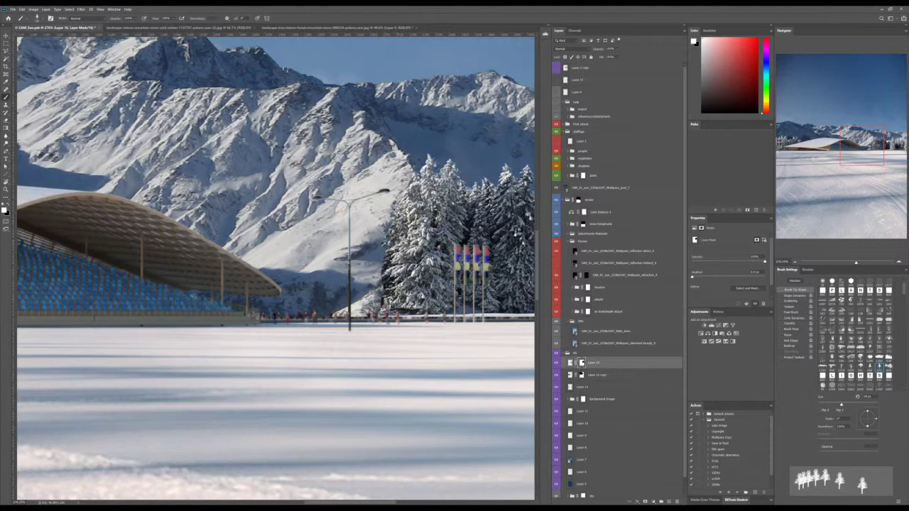
mouse_move(392, 242)
mouse_down()
mouse_move(363, 315)
mouse_move(370, 298)
mouse_up()
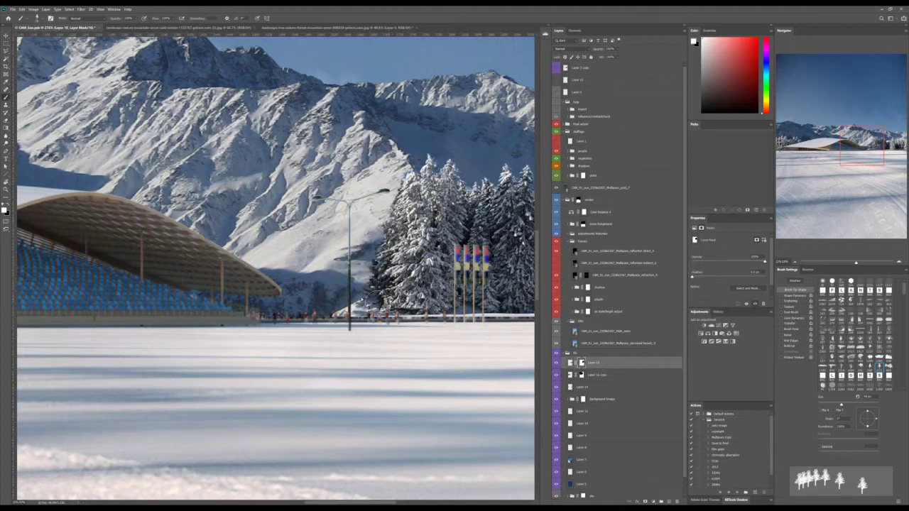
key(bracketleft)
key(bracketleft)
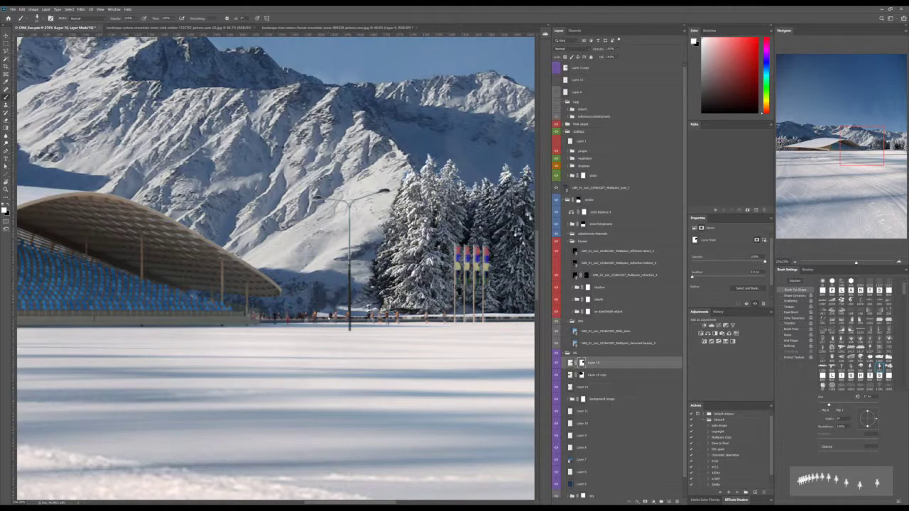
Step: Refine the mask with the tree-shaped brush, hiding the bright background patch between the firs right of the flags
scroll(387, 294, down, 6)
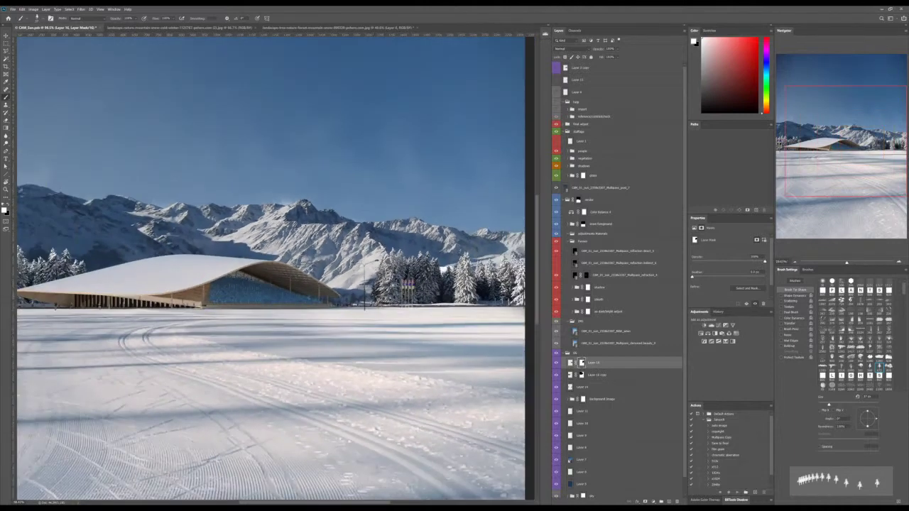
scroll(509, 291, up, 2)
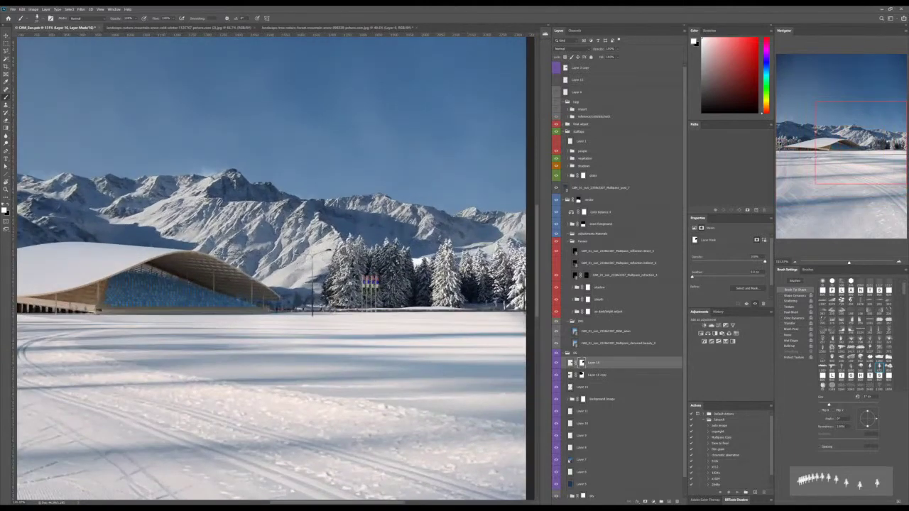
scroll(409, 255, up, 4)
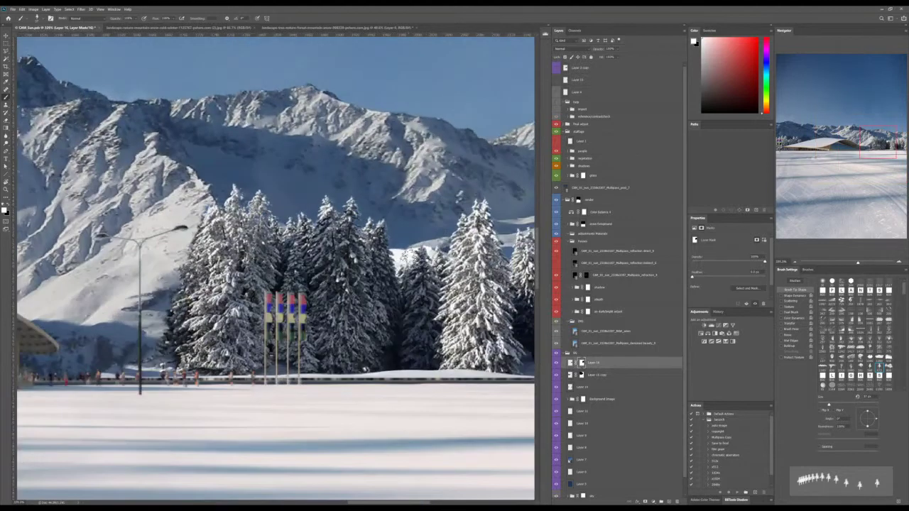
click(558, 363)
click(557, 363)
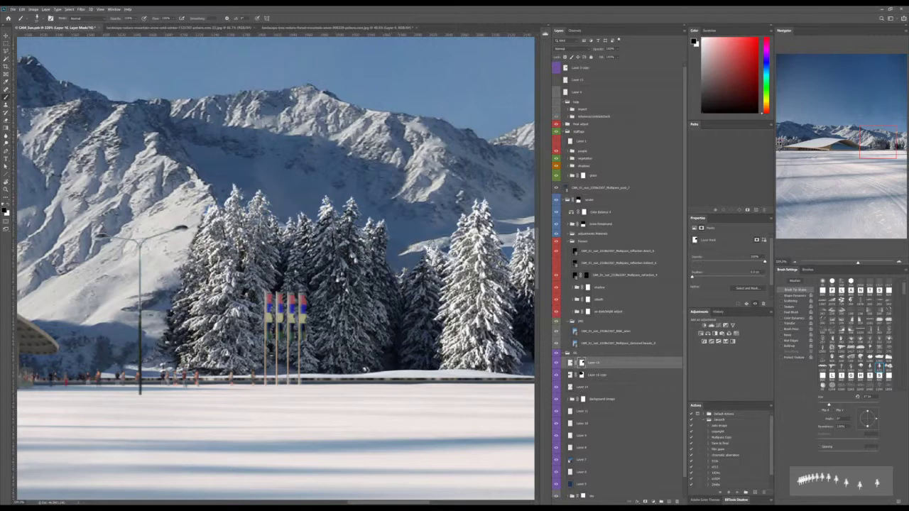
key(x)
key(bracketright)
key(bracketright)
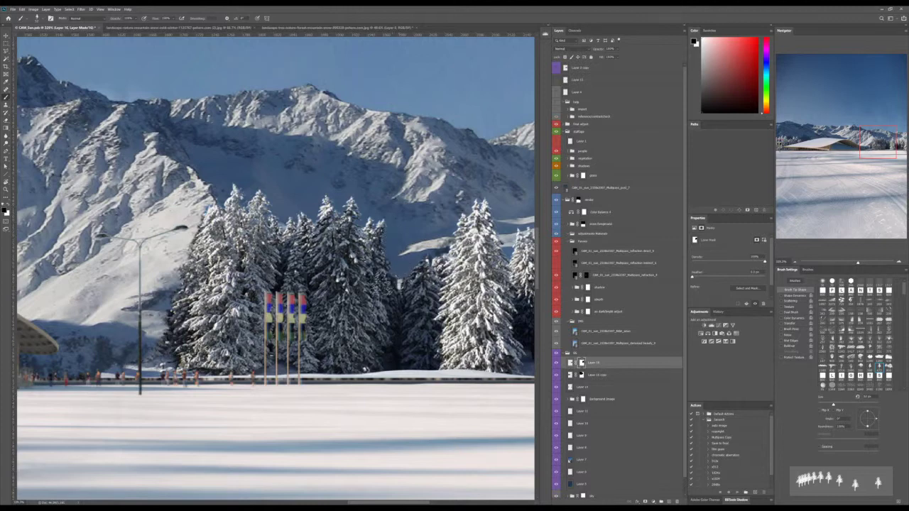
key(c)
key(b)
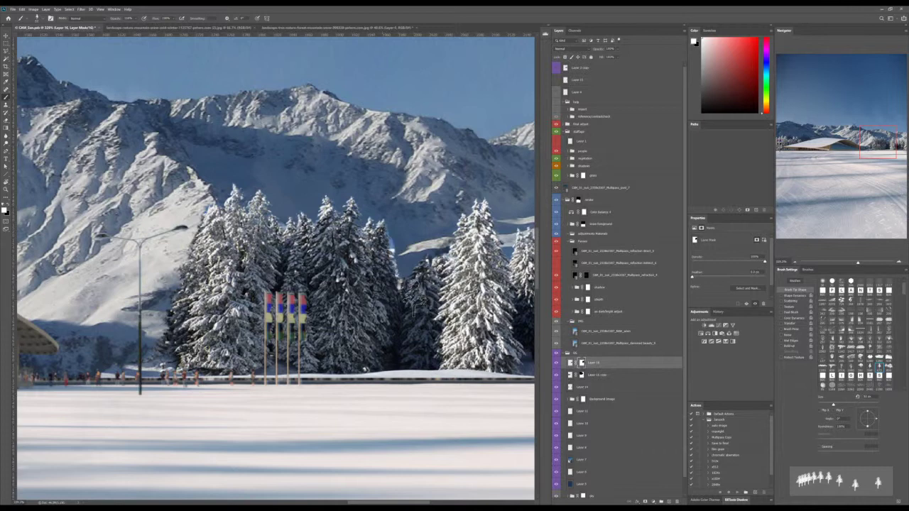
Step: Clone dark tree texture over the bright fringes between the firs on the forest layer's pixels and save the document
scroll(420, 277, up, 2)
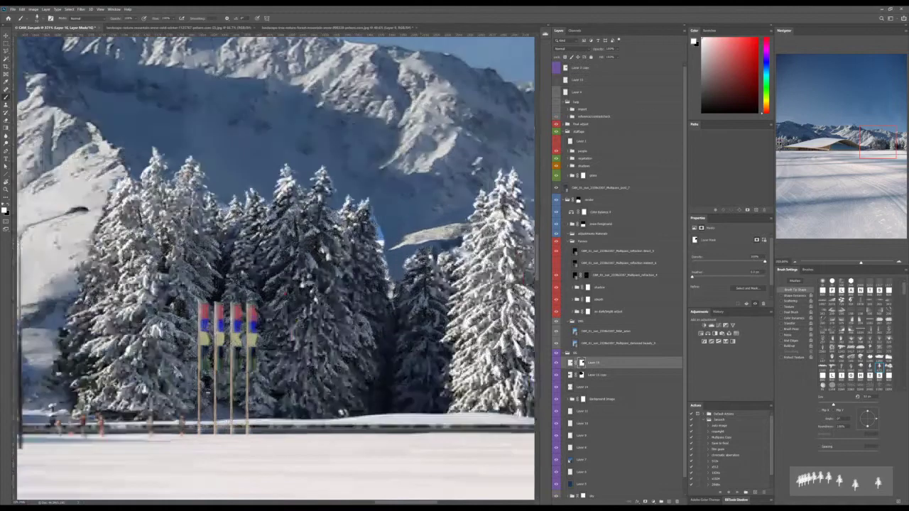
click(571, 363)
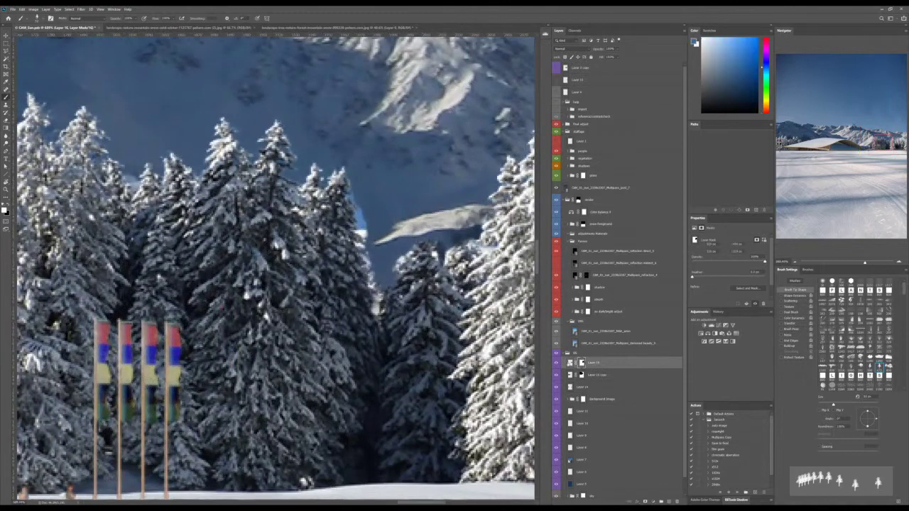
key(s)
drag(430, 316, 402, 314)
alt+click(429, 272)
mouse_move(429, 257)
mouse_down()
mouse_move(397, 300)
mouse_move(364, 312)
mouse_move(369, 283)
mouse_move(341, 276)
mouse_move(349, 212)
mouse_up()
alt+click(402, 276)
scroll(383, 321, down, 6)
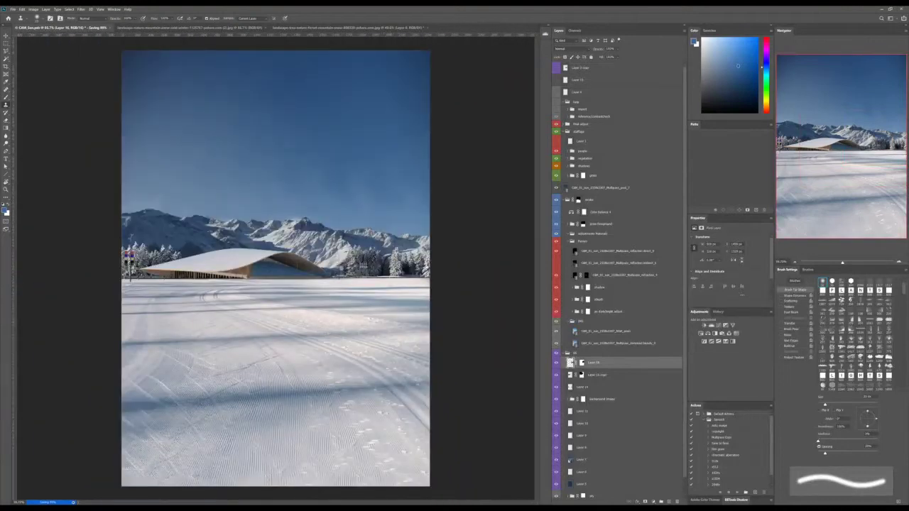
Step: Duplicate the right-hand forest layer beneath the other forest layers and scale the copy down behind the building's right end
scroll(331, 277, up, 5)
scroll(331, 278, down, 4)
scroll(278, 278, down, 3)
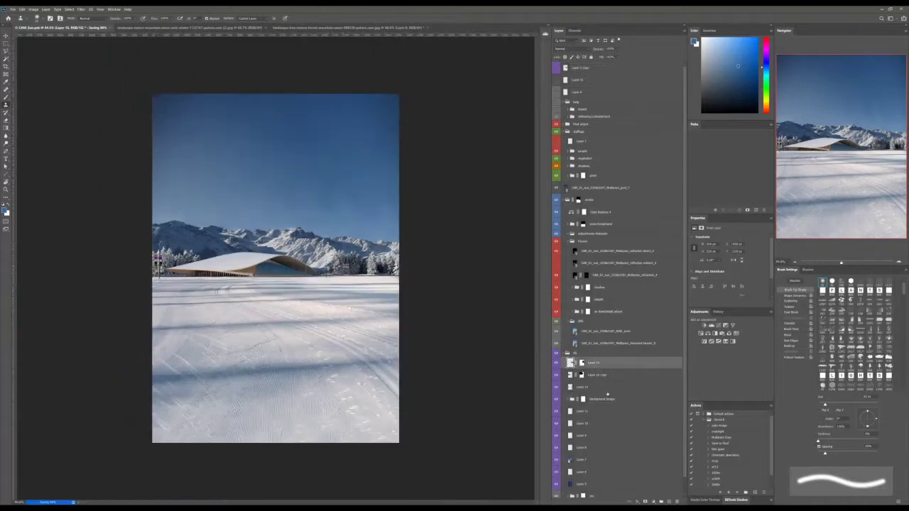
drag(595, 364, 595, 384)
key(ctrl+t)
drag(406, 234, 382, 248)
key(Return)
key(b)
key(v)
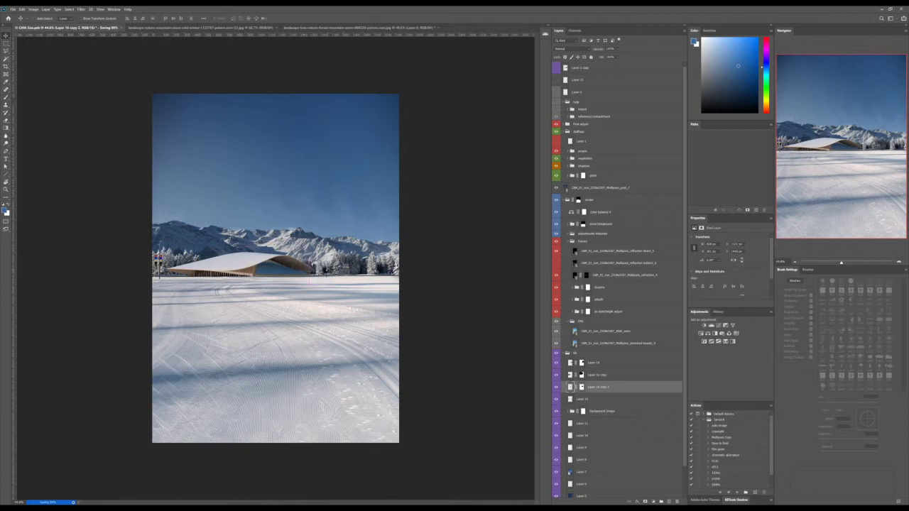
Step: Reduce the height of the new forest copy slightly with Free Transform
key(t)
key(ctrl+t)
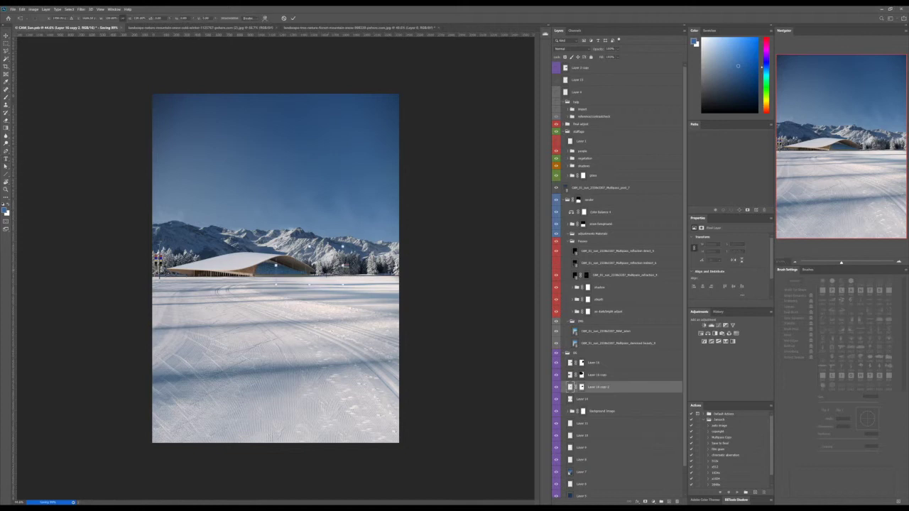
drag(309, 247, 309, 252)
key(Return)
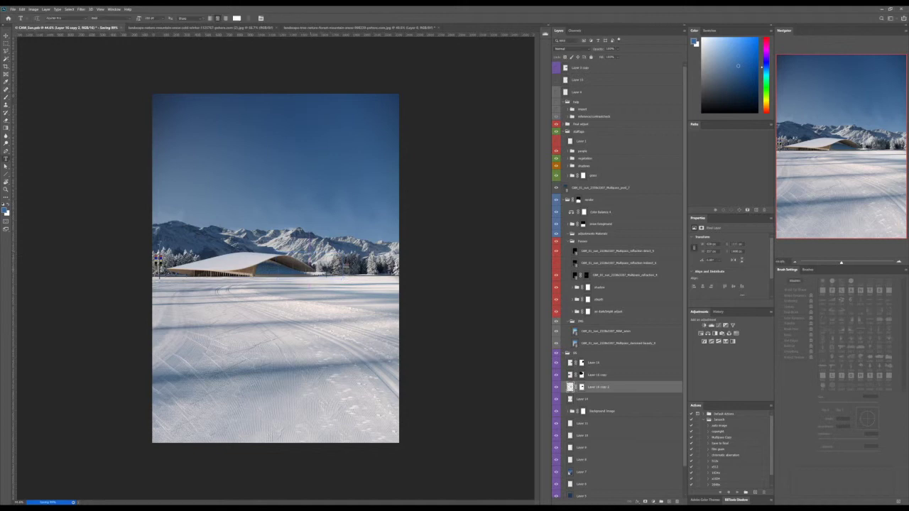
key(v)
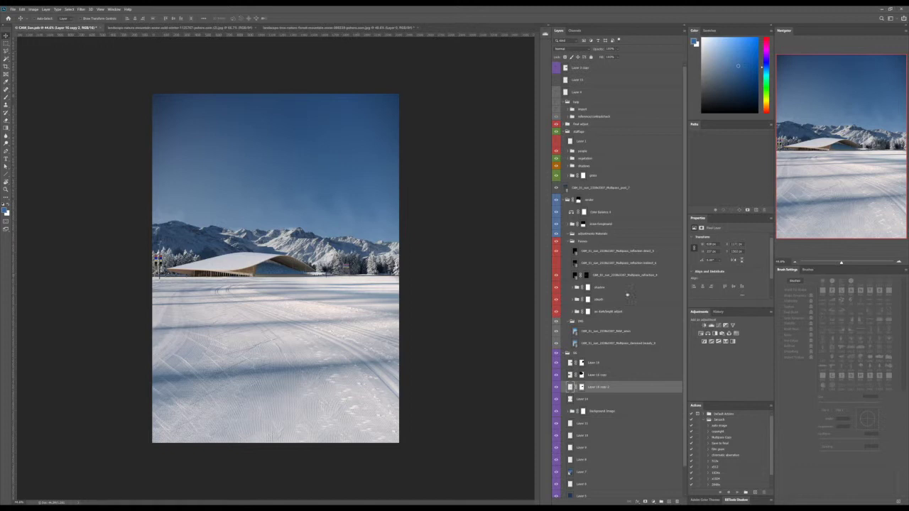
Step: Add a Levels adjustment above the new forest copy and clip it to that layer
click(711, 324)
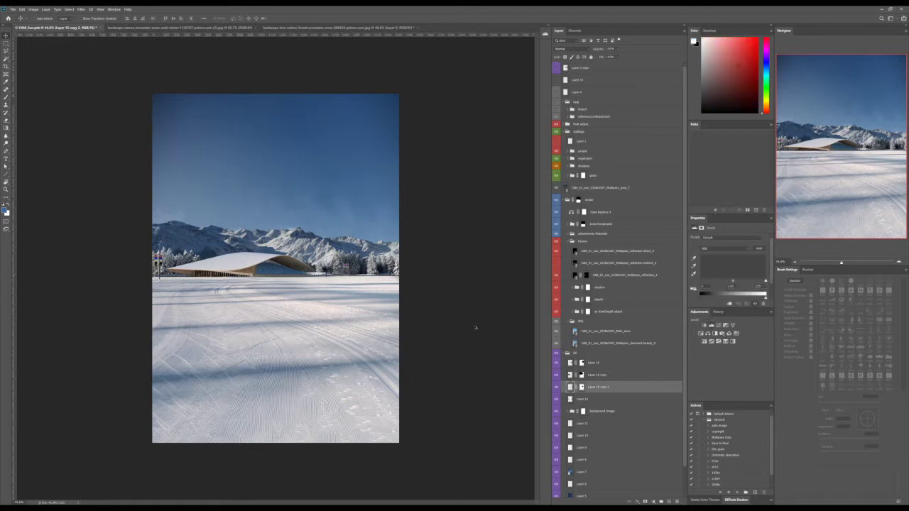
key(ctrl+alt+g)
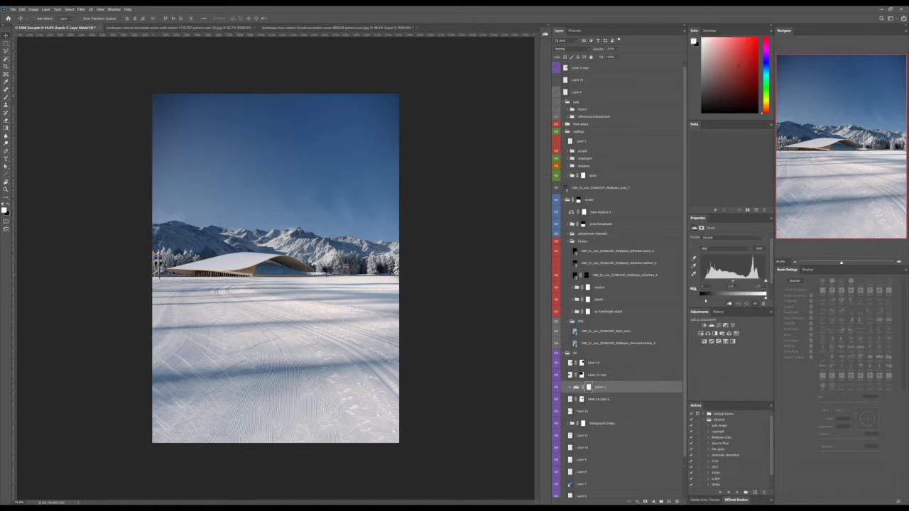
drag(739, 213, 738, 190)
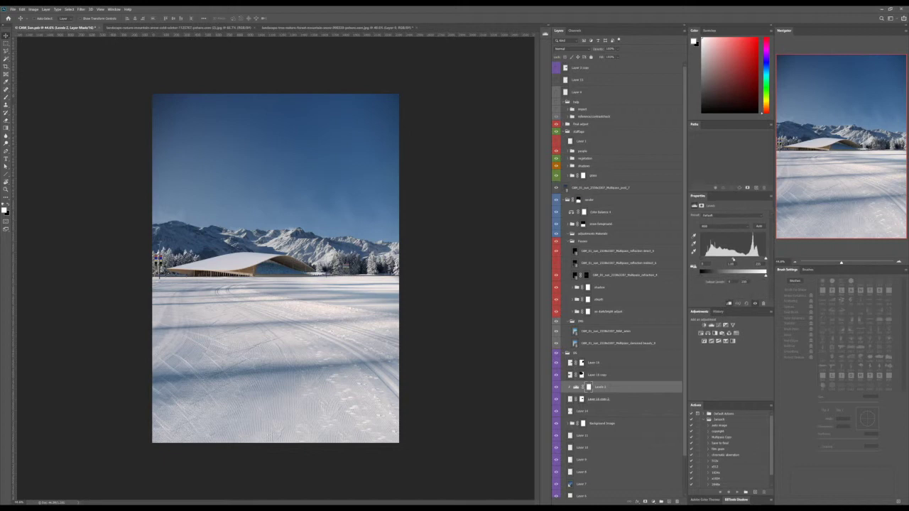
click(589, 388)
key(Return)
Step: Compare the sky with and without the haze on Layer 9 and set that layer's opacity to 30%
ctrl+click(311, 234)
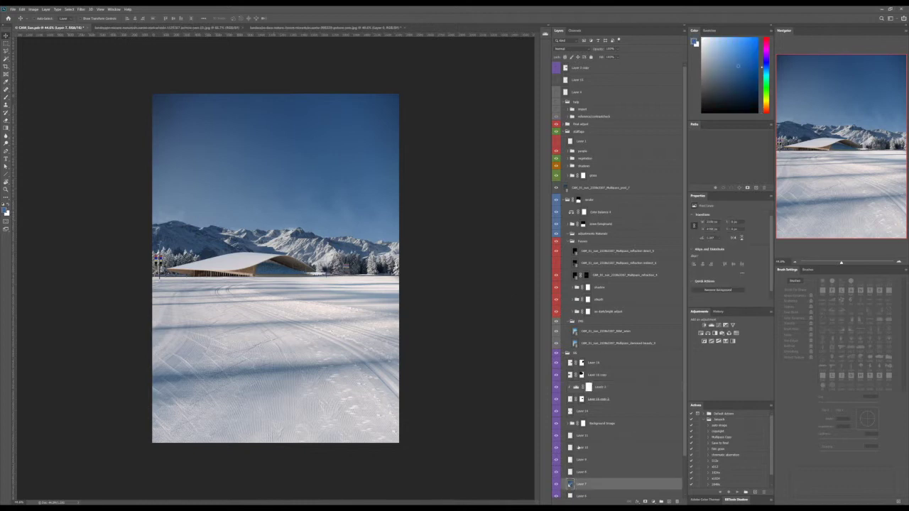
scroll(573, 442, down, 3)
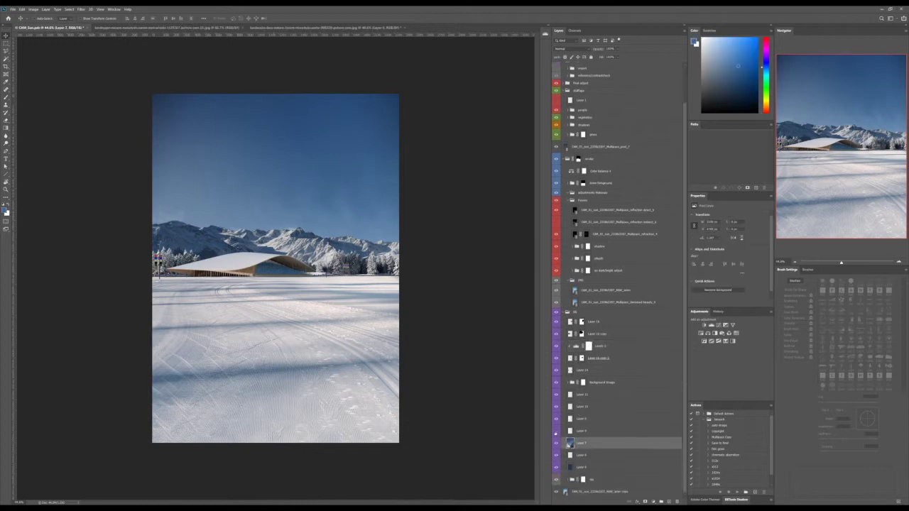
click(556, 419)
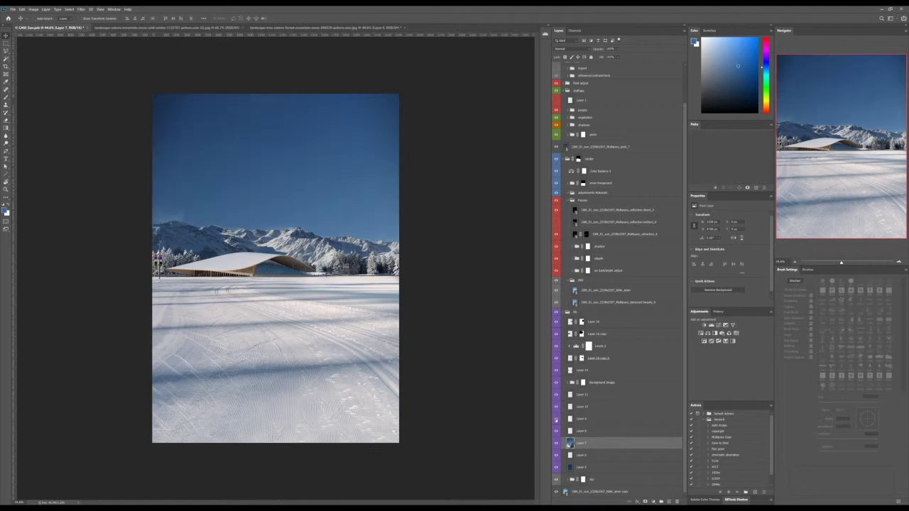
click(556, 419)
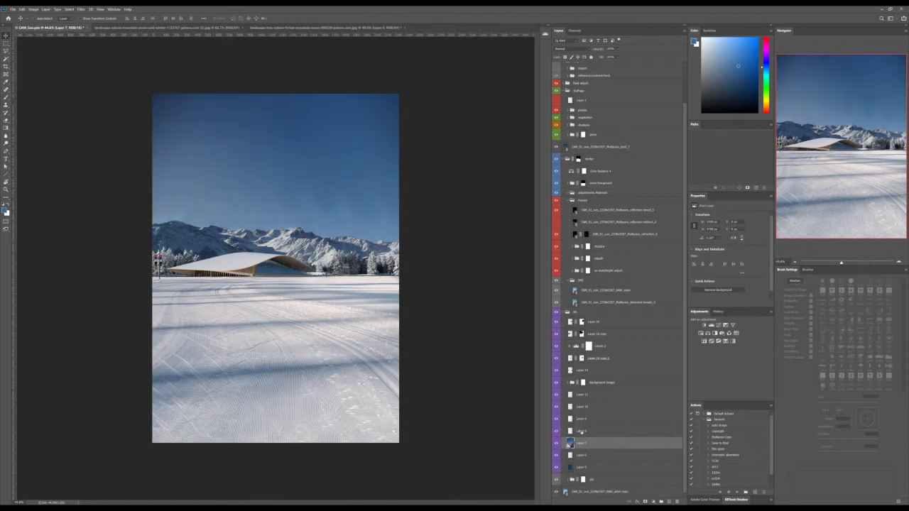
click(557, 419)
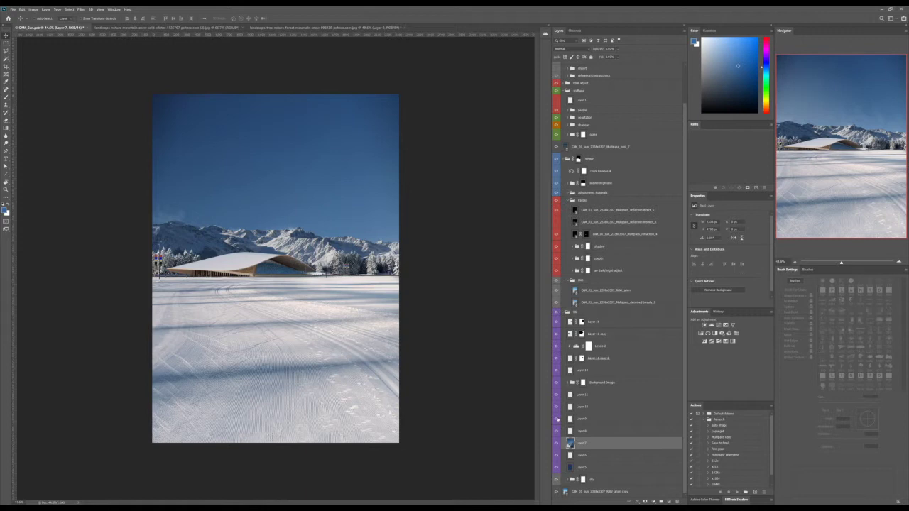
click(557, 419)
click(582, 419)
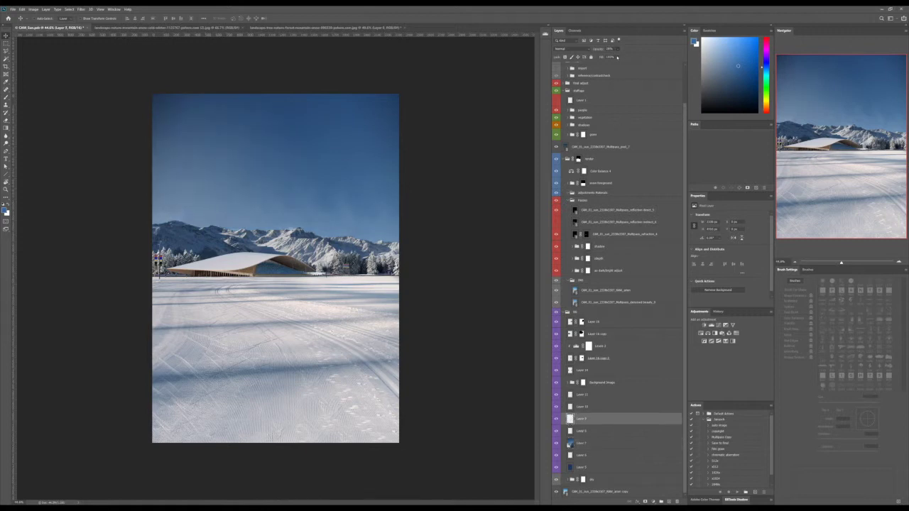
drag(621, 58, 617, 57)
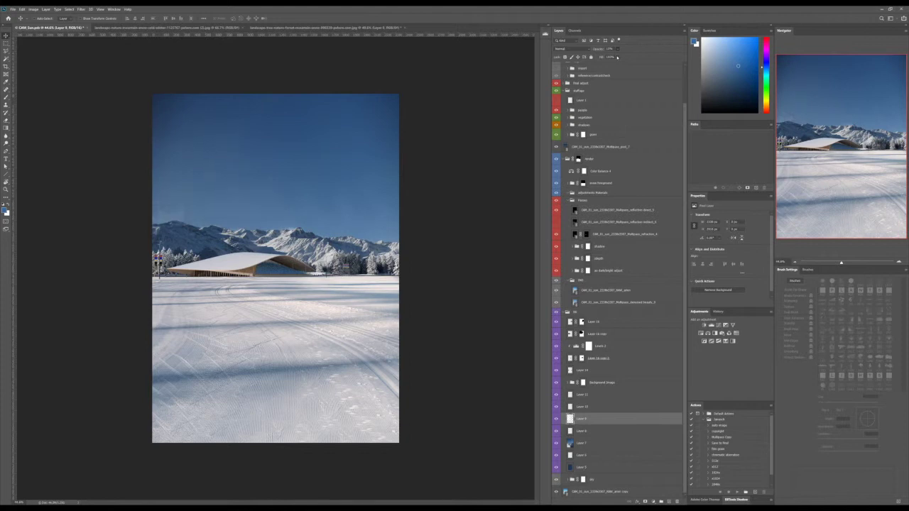
key(2)
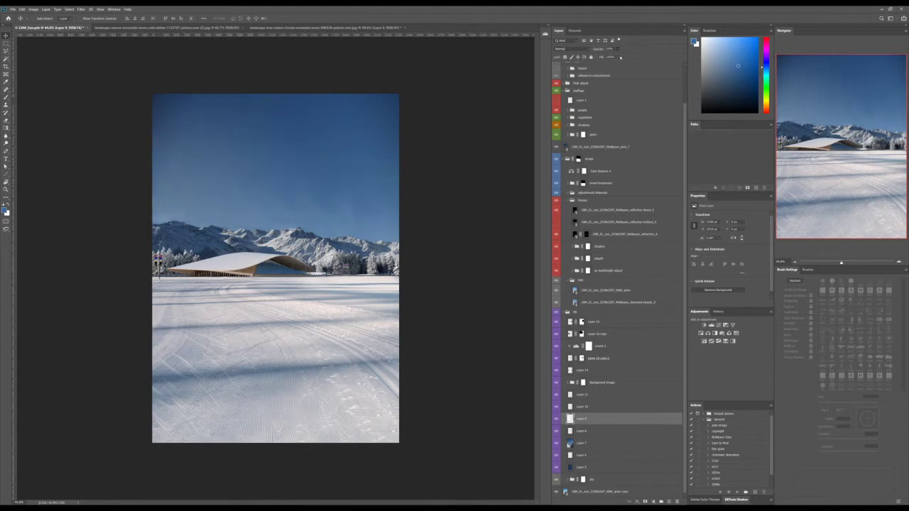
key(3)
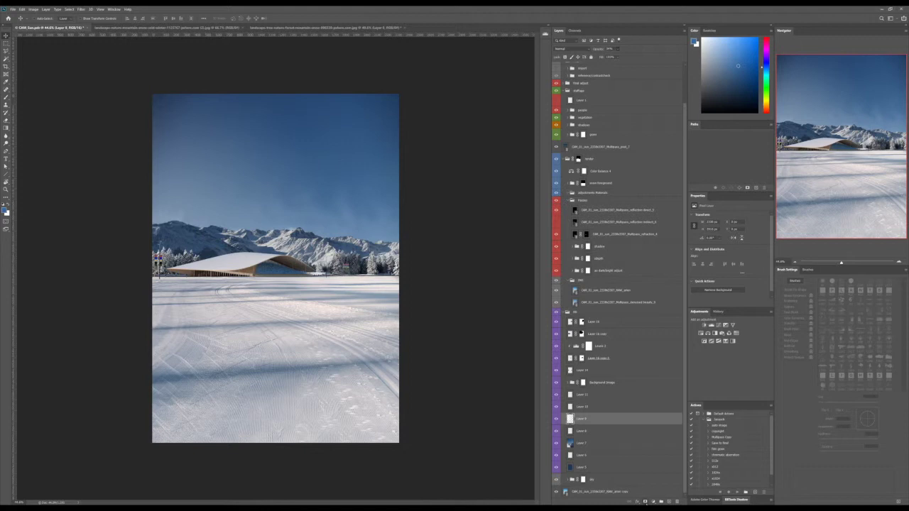
Step: Add a mask to Layer 9 and softly erase the haze in the sky above the right-hand mountains
click(646, 502)
key(e)
drag(331, 205, 363, 205)
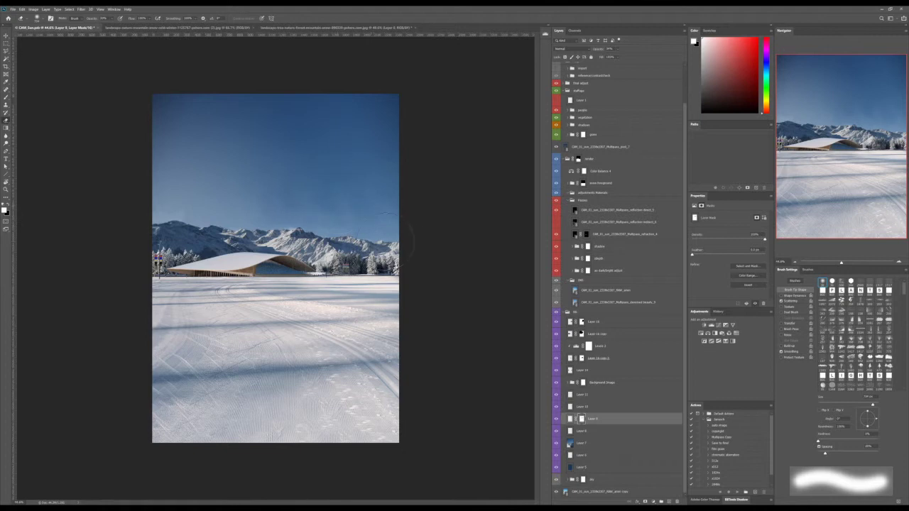
scroll(387, 243, down, 1)
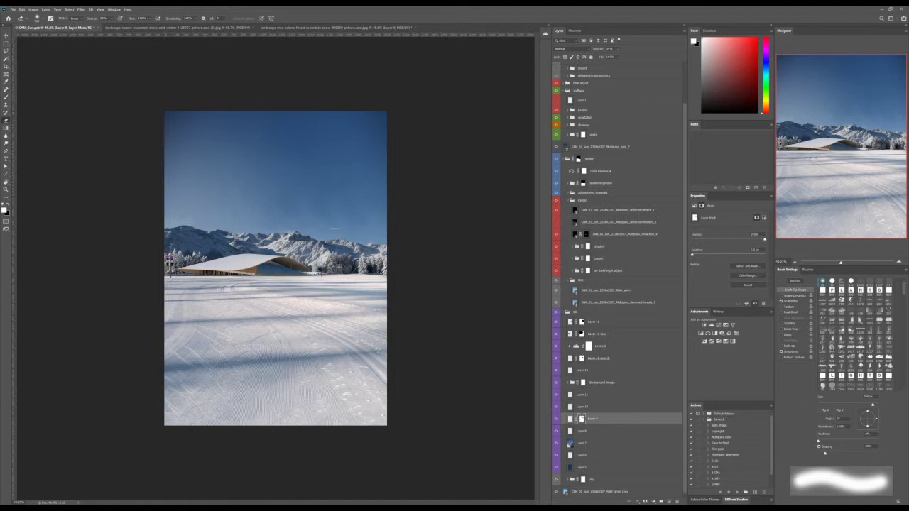
Step: Create a new layer at the top of the stack and try a tree-brush stamp over the right-hand forest
scroll(635, 84, up, 3)
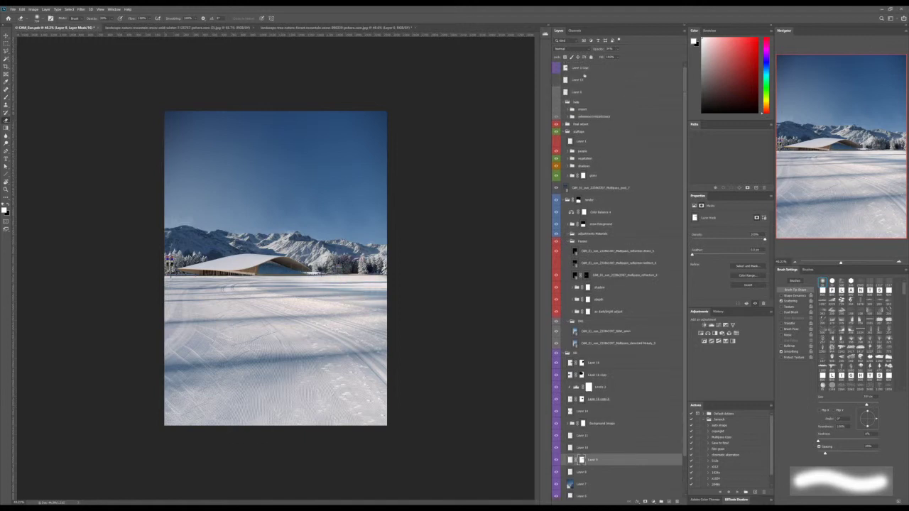
click(587, 71)
key(ctrl+alt+shift+n)
key(b)
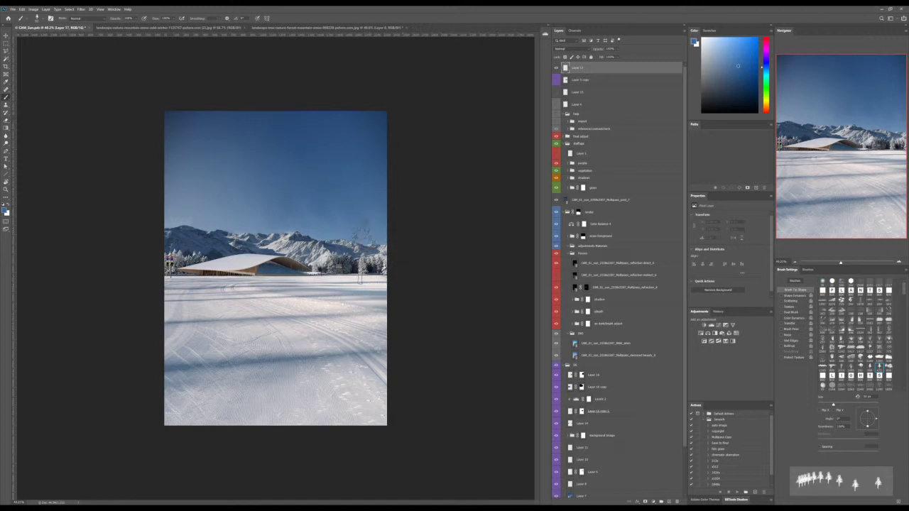
click(361, 255)
key(ctrl+z)
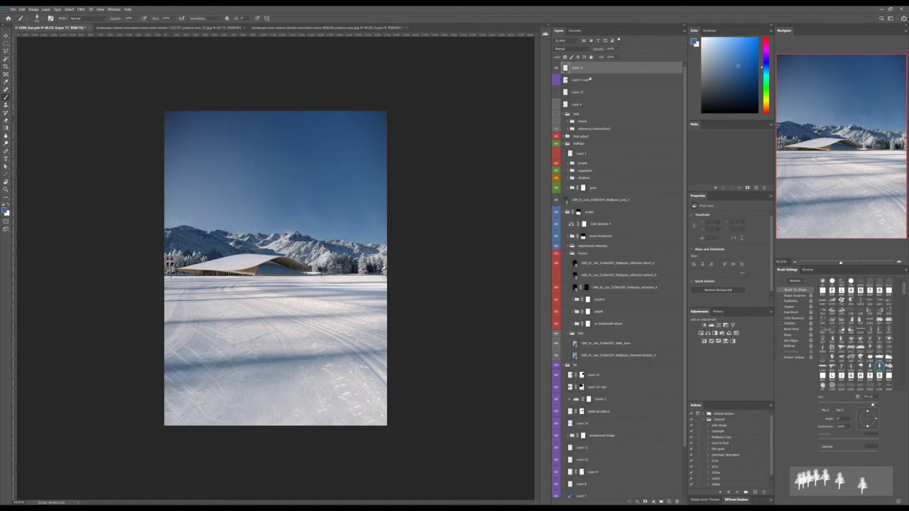
Step: Show the snow groomer on Layer 1 in the staffage group
click(559, 155)
click(556, 154)
click(557, 154)
click(556, 154)
Step: Scale the snow groomer down with Free Transform, widen it slightly and place it in front of the flags at the forest edge
key(v)
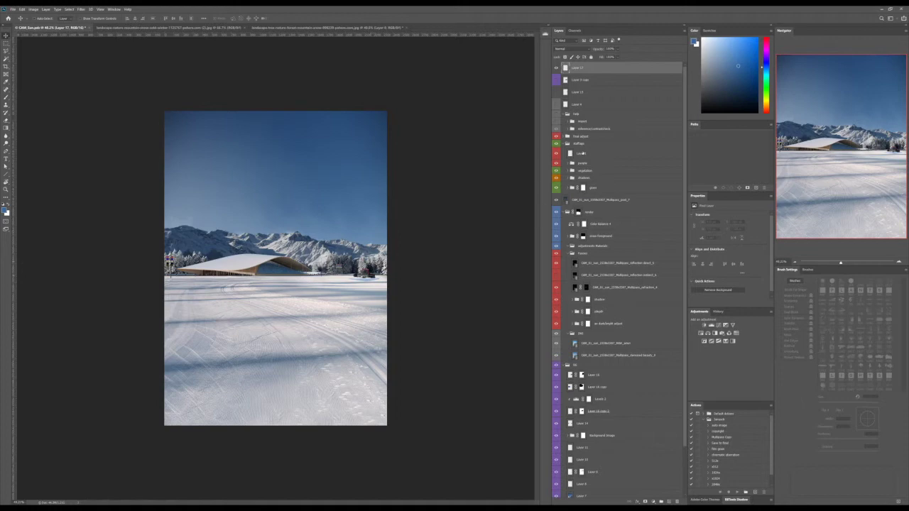
click(581, 153)
scroll(363, 274, up, 5)
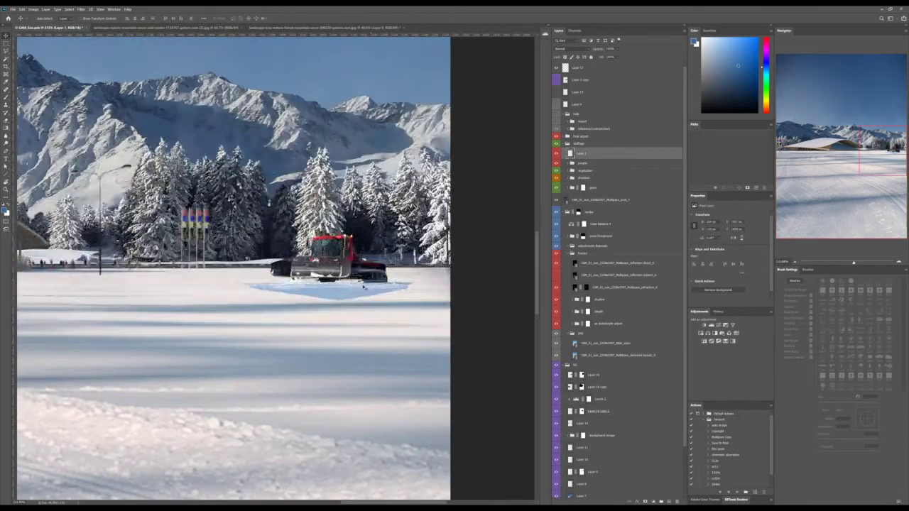
drag(363, 286, 311, 268)
key(ctrl+t)
drag(369, 217, 339, 229)
drag(287, 250, 147, 260)
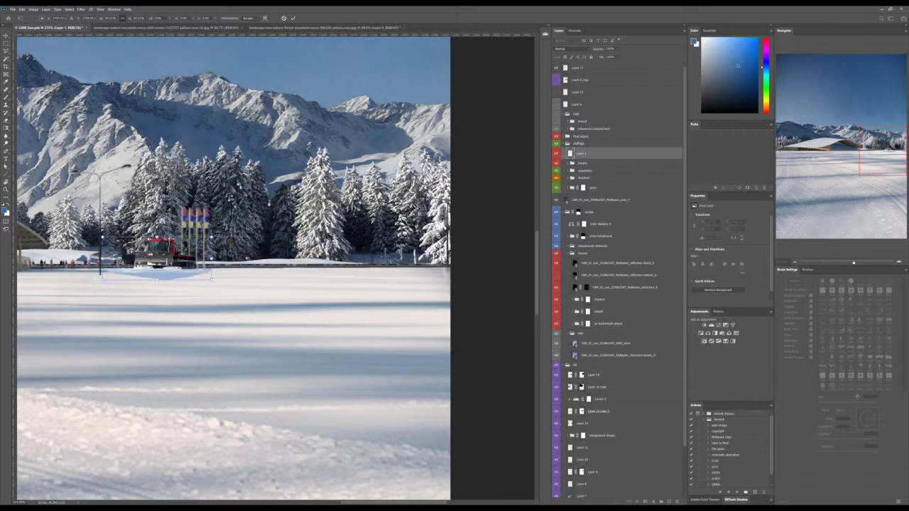
drag(211, 259, 225, 259)
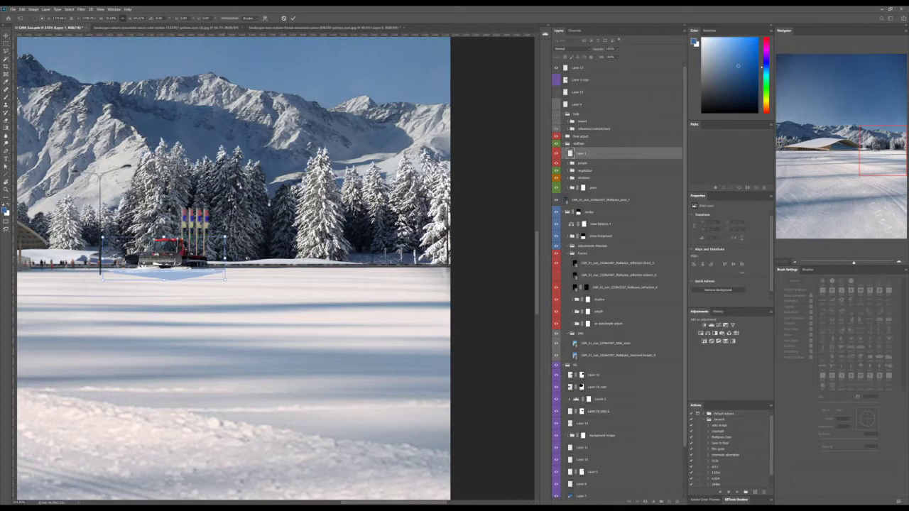
key(Return)
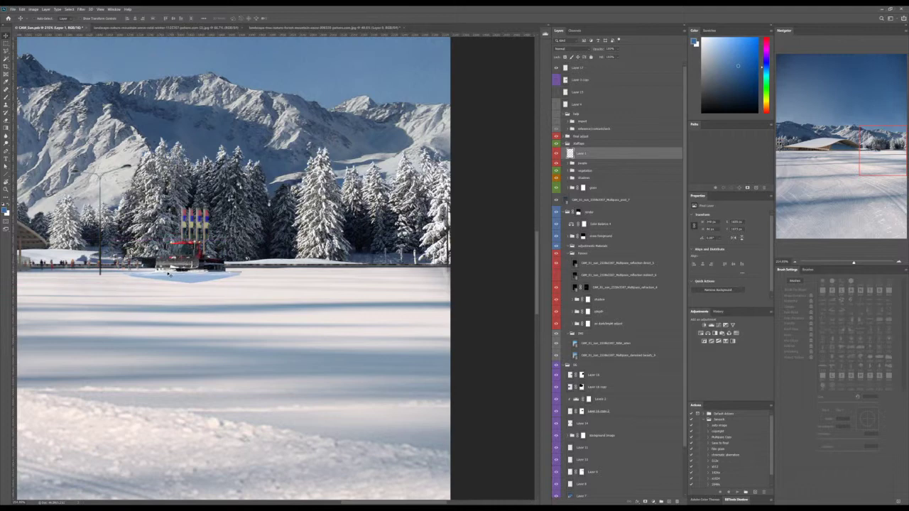
Step: Move the snow groomer from the flags to the foot of the tall fir near the image's right edge
scroll(168, 274, down, 1)
scroll(90, 315, down, 1)
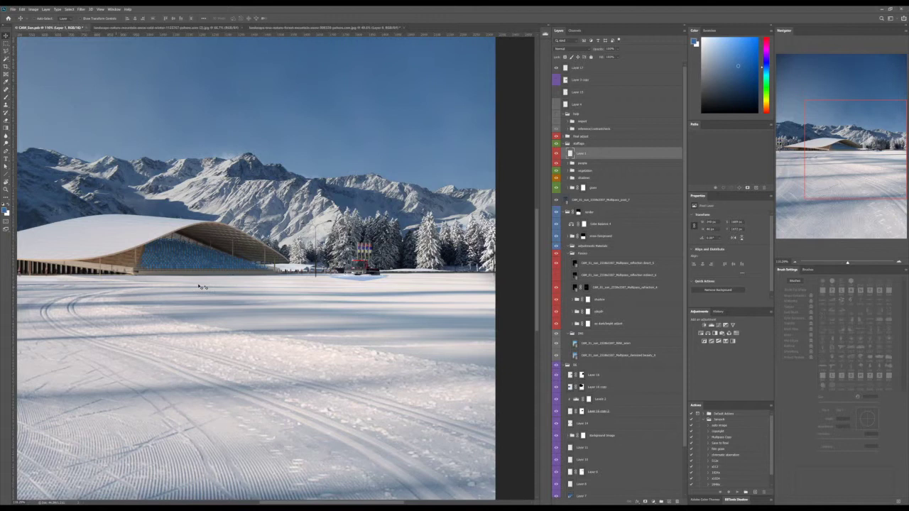
drag(365, 269, 436, 269)
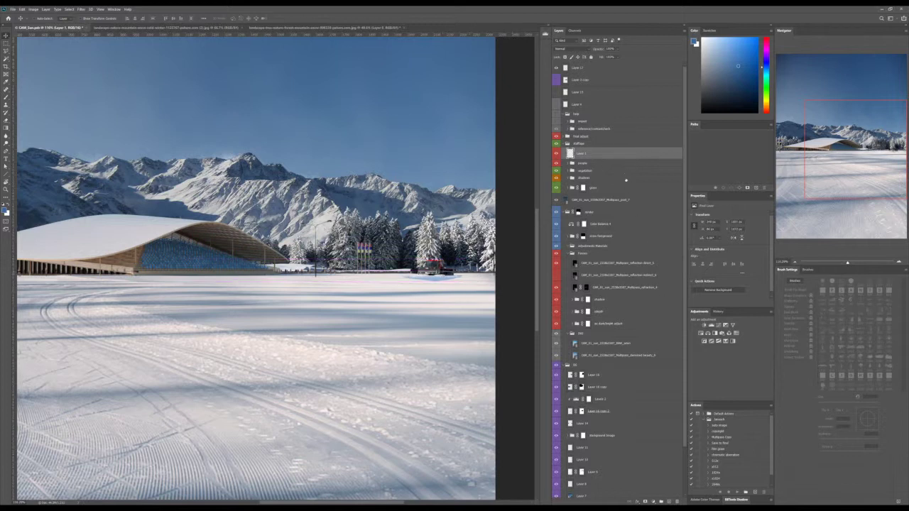
Step: Add a mask to the snow groomer layer and erase the blue snow patch around and beneath the vehicle
click(645, 502)
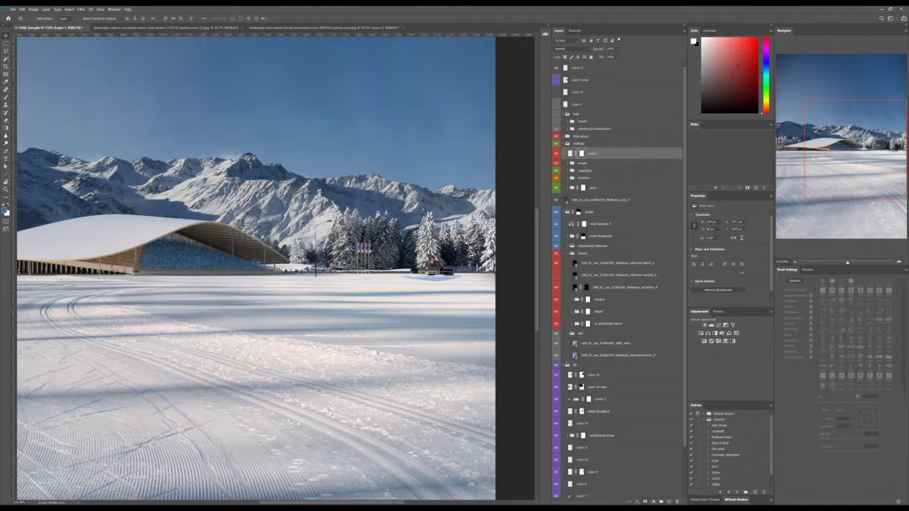
scroll(450, 265, up, 5)
key(b)
key(b)
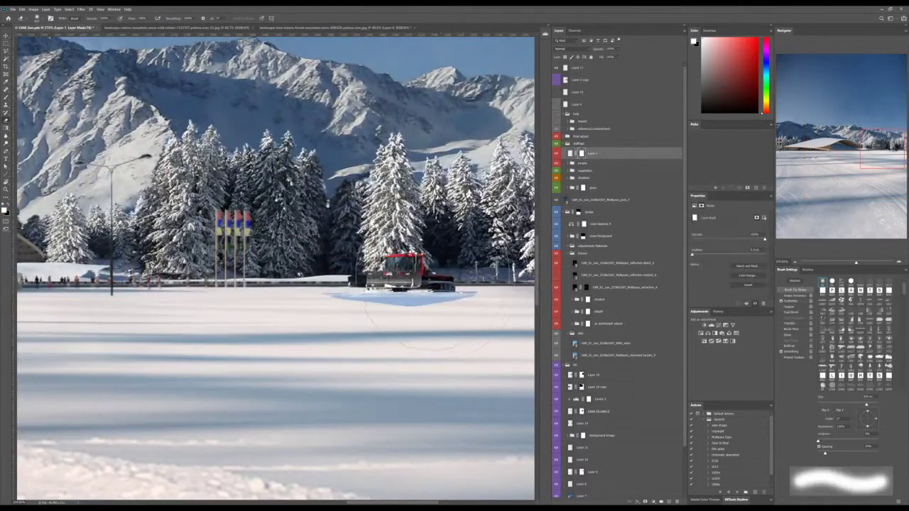
drag(474, 297, 320, 306)
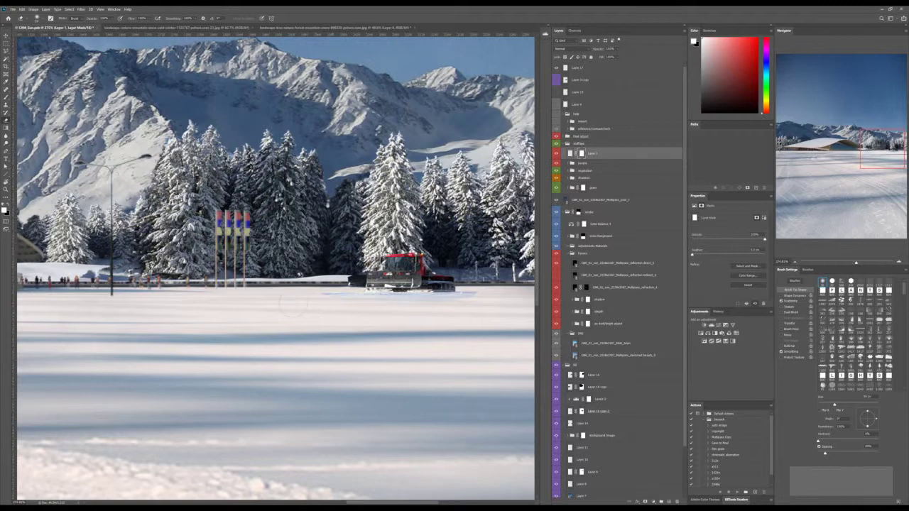
scroll(427, 309, down, 1)
scroll(426, 308, up, 1)
click(462, 303)
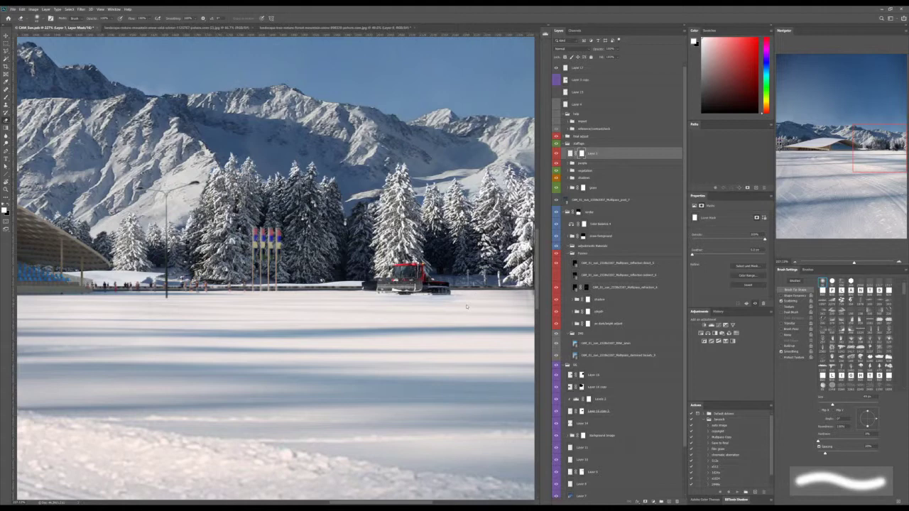
key(ctrl+0)
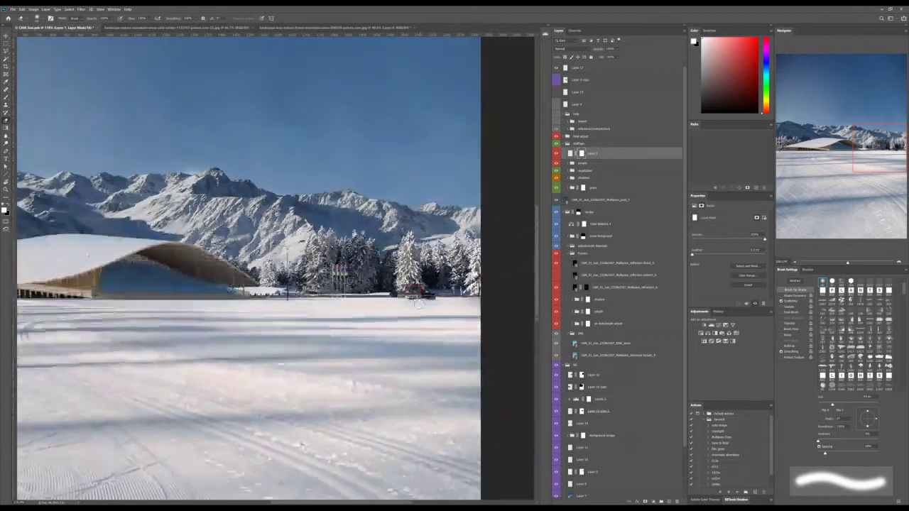
scroll(429, 307, down, 1)
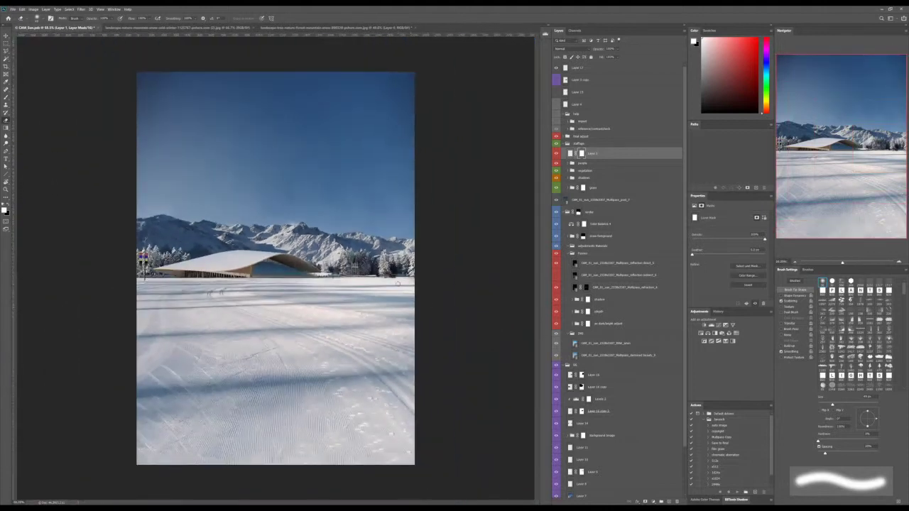
Step: Clip a Levels adjustment to the snow groomer layer and lift its output blacks, checking its tones against the forest in greyscale
key(ctrl+plus)
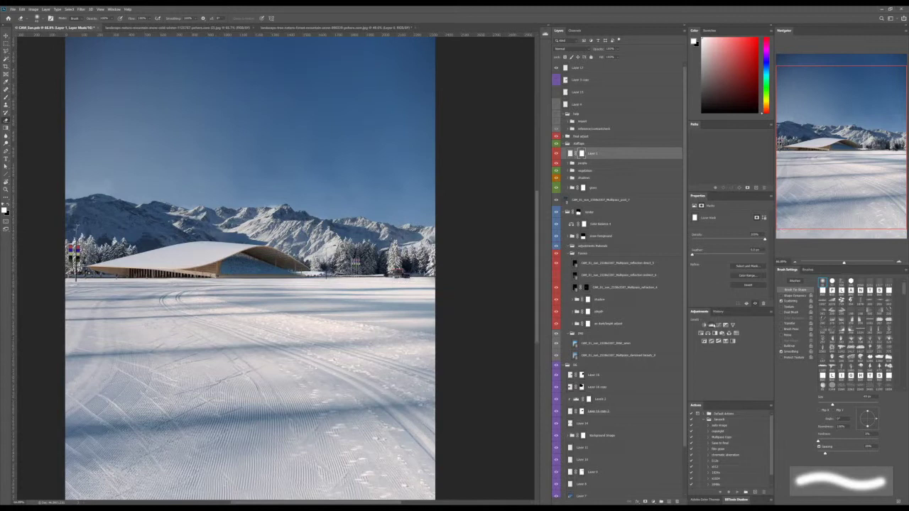
click(708, 324)
key(ctrl+alt+g)
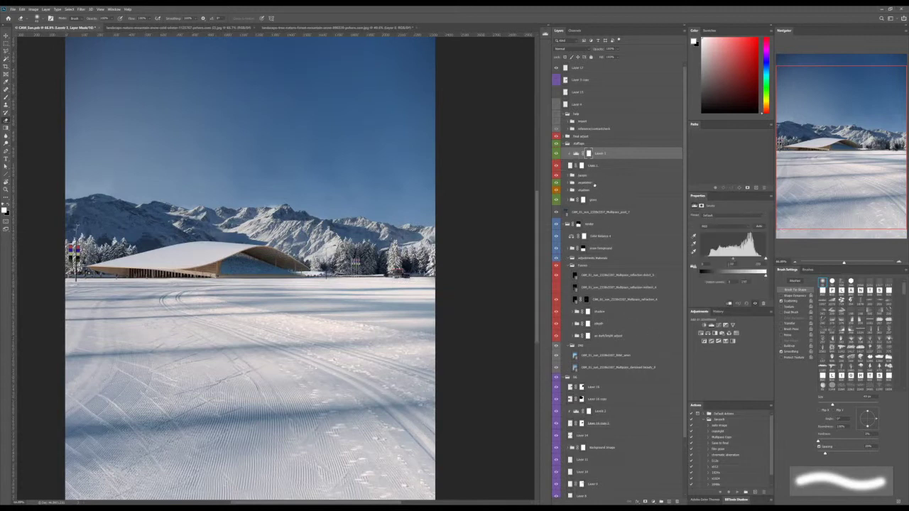
click(577, 154)
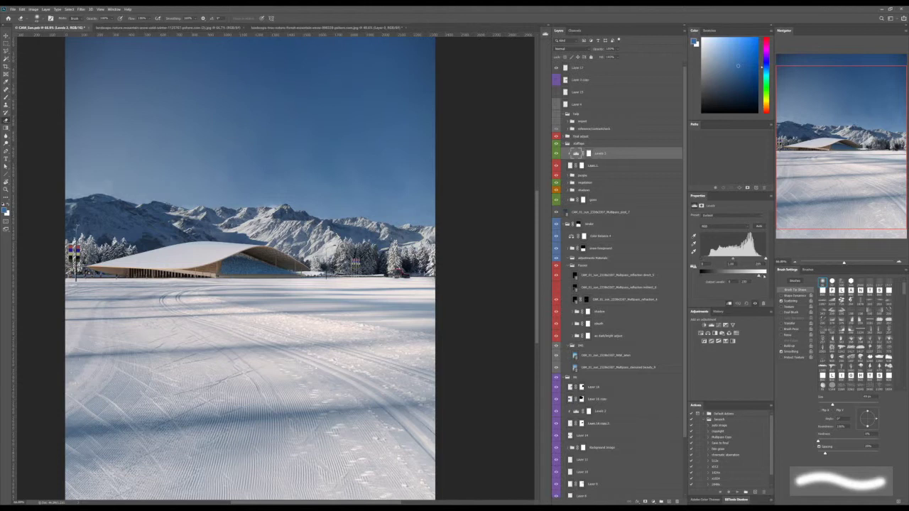
drag(765, 259, 757, 260)
drag(704, 277, 708, 277)
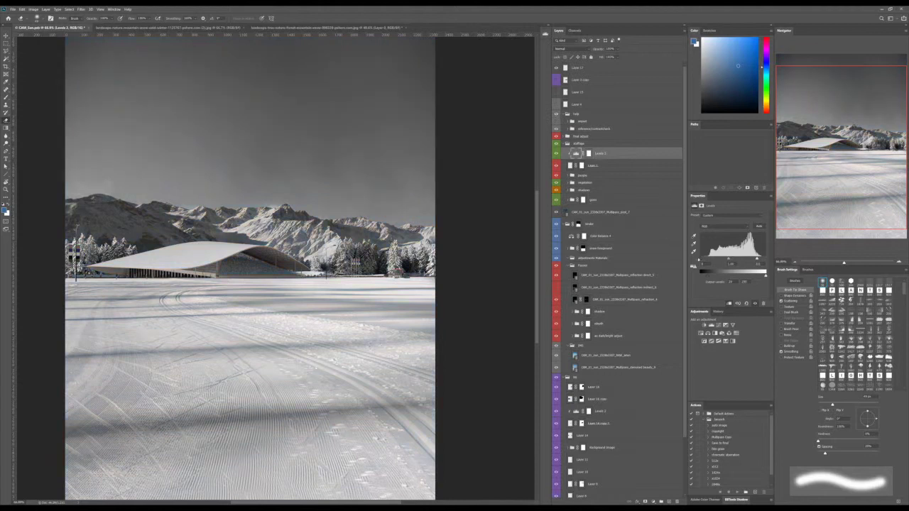
drag(704, 259, 706, 260)
scroll(385, 255, down, 4)
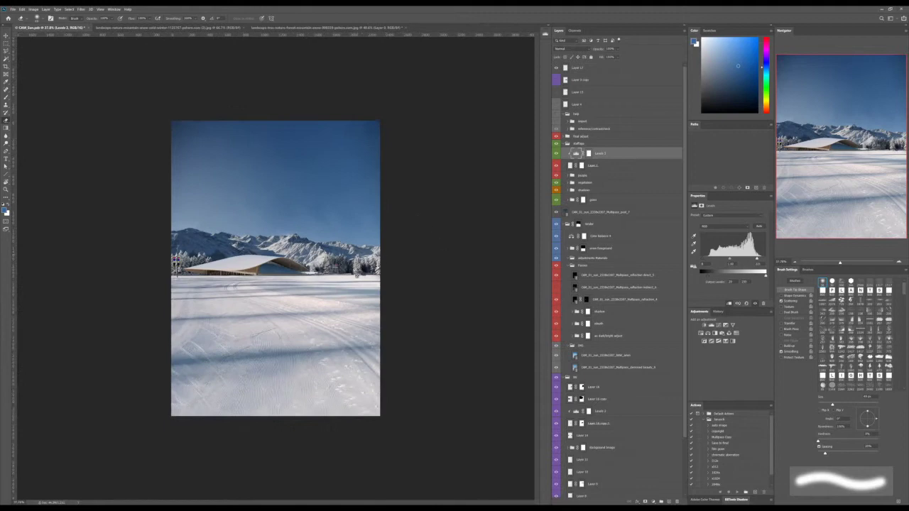
Step: Target the snow groomer's layer mask with a small eraser at 30% opacity to blend the remaining snow beneath the vehicle
scroll(396, 273, up, 11)
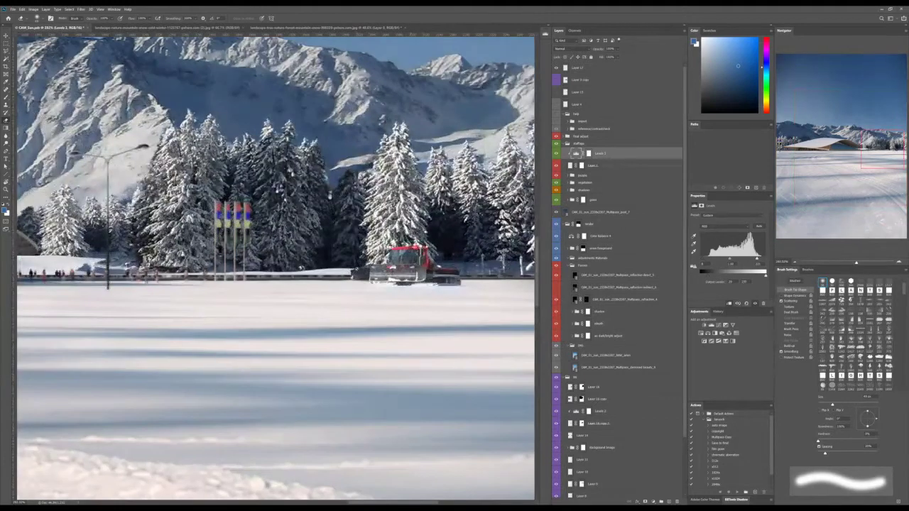
scroll(378, 277, up, 1)
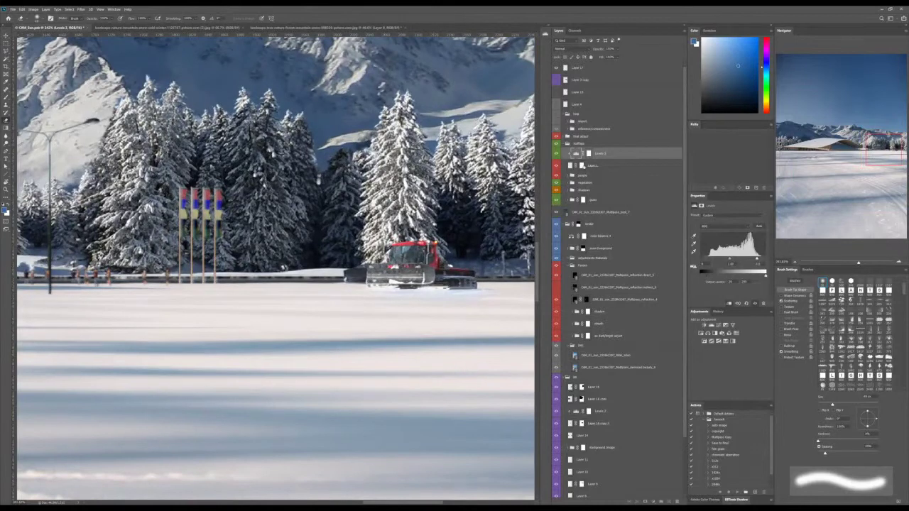
click(583, 166)
key(bracketleft)
key(bracketleft)
key(bracketleft)
key(bracketleft)
key(bracketleft)
key(bracketleft)
key(bracketleft)
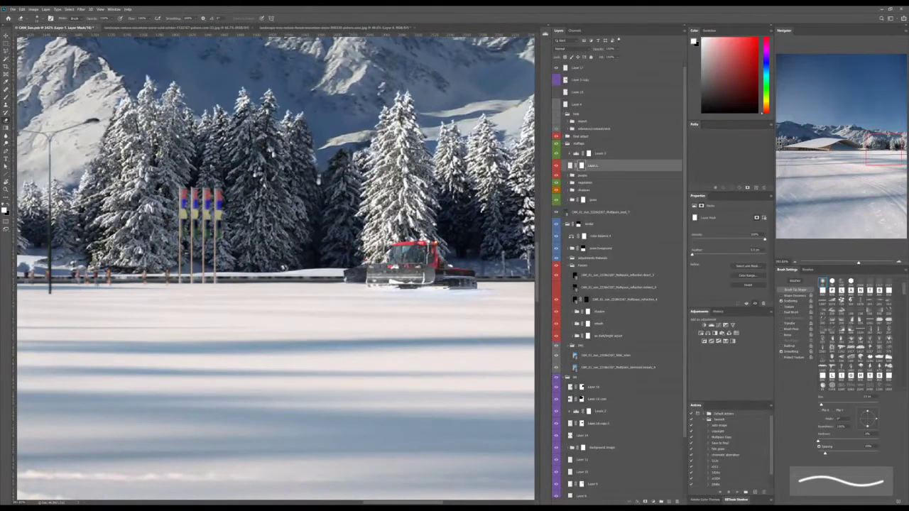
key(bracketright)
key(bracketright)
key(3)
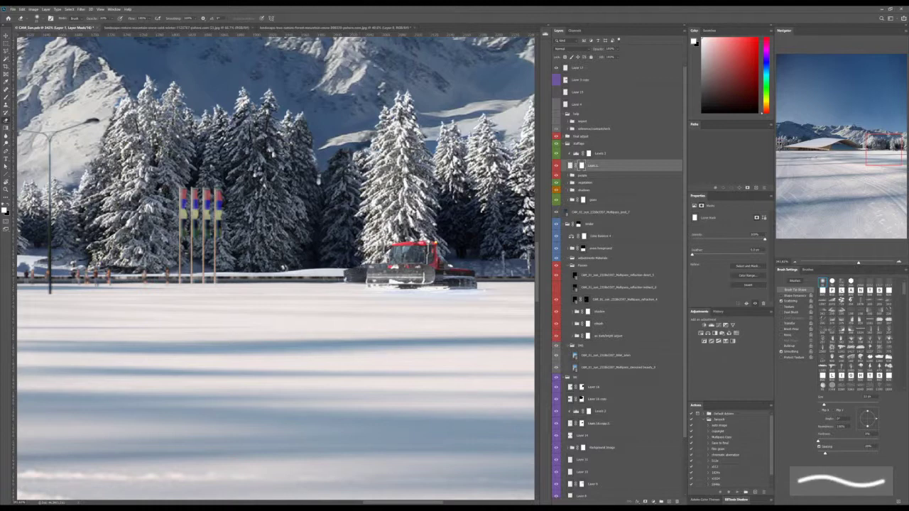
Step: Nudge the snow groomer slightly and shrink it a little with Free Transform at the forest edge
scroll(456, 290, down, 5)
scroll(458, 290, down, 8)
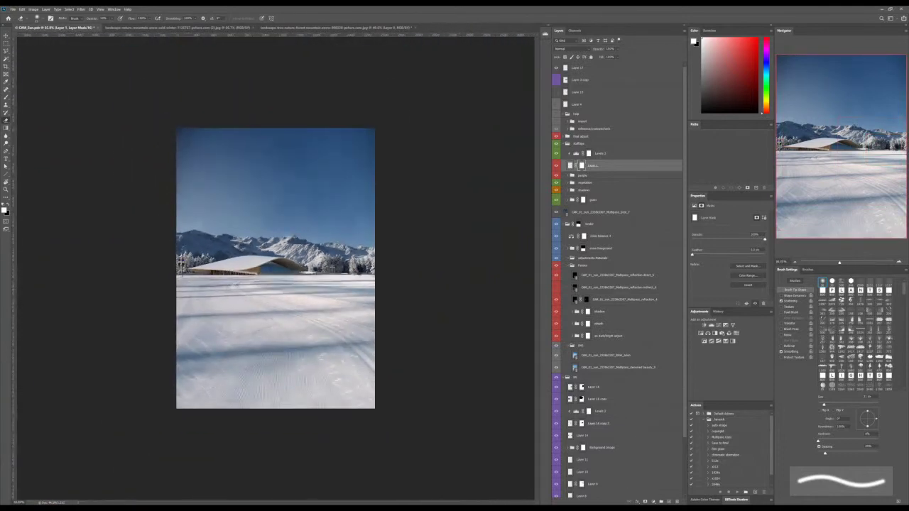
scroll(276, 268, up, 3)
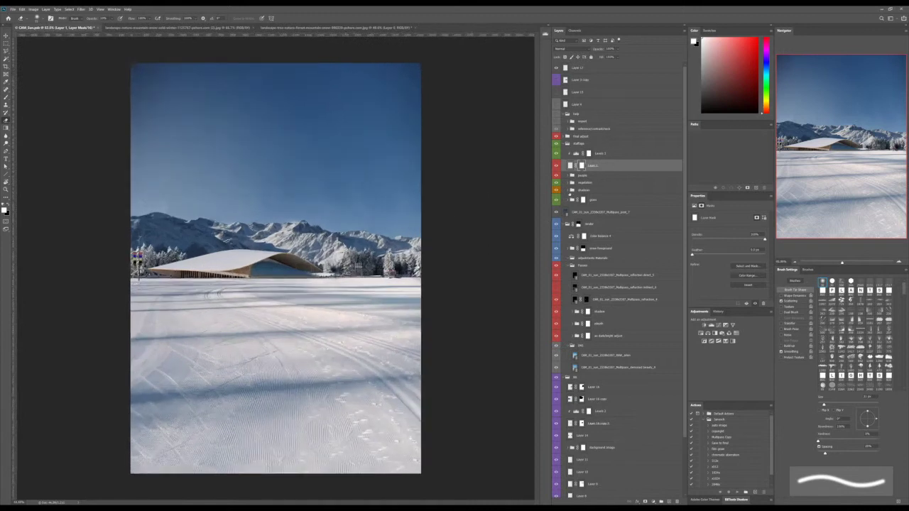
key(ctrl+t)
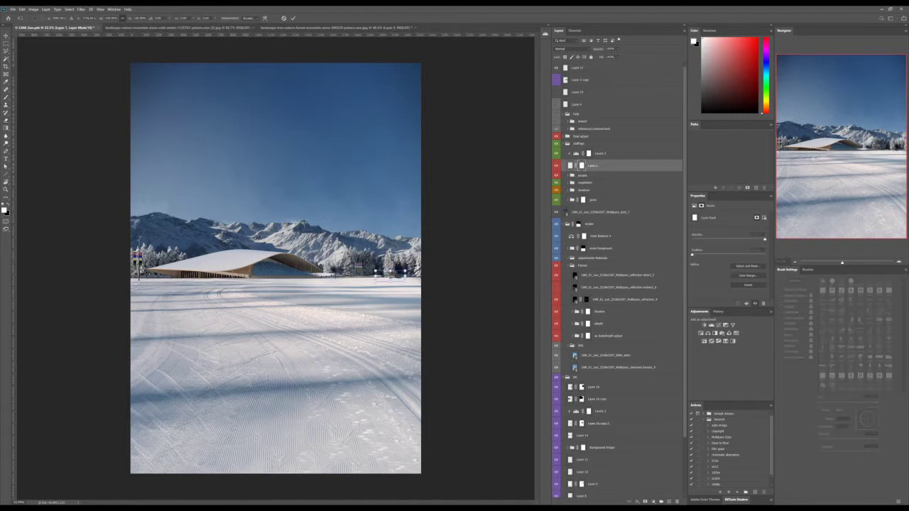
key(shift+Up)
key(shift+Up)
key(Left)
drag(406, 271, 404, 272)
key(Return)
key(b)
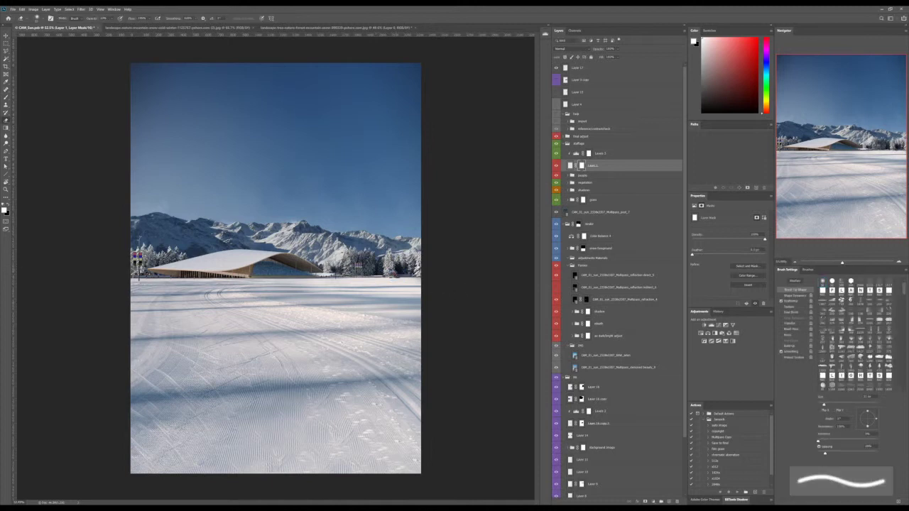
Step: Examine the overall composition and the building's snowy roof against the mountains, both as a whole and close up
key(v)
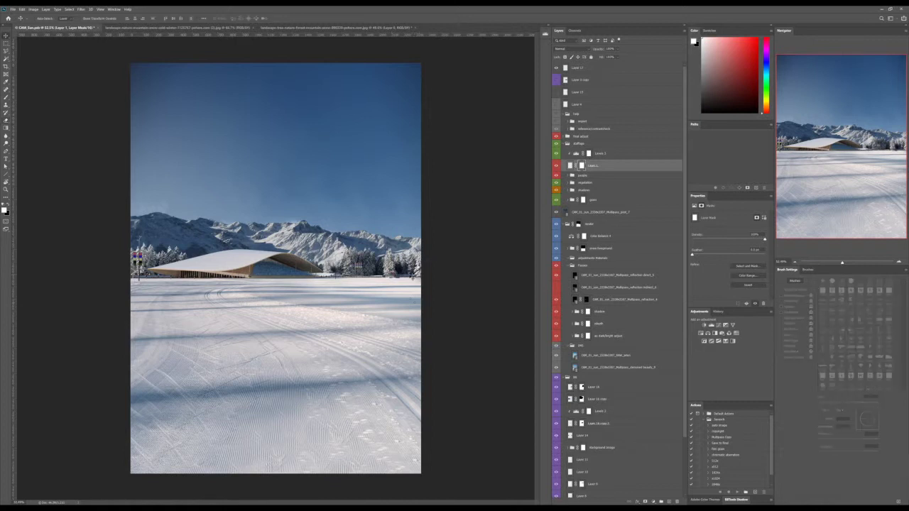
key(ctrl)
key(ctrl+minus)
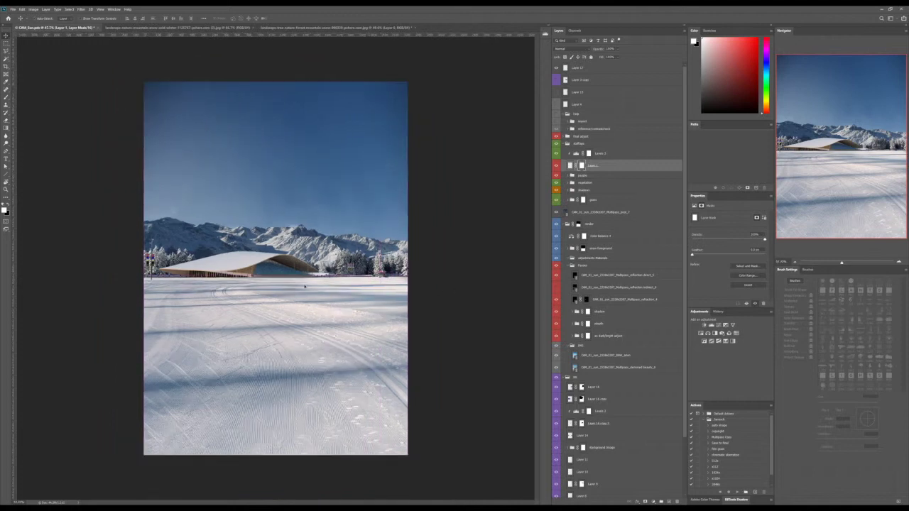
key(ctrl+minus)
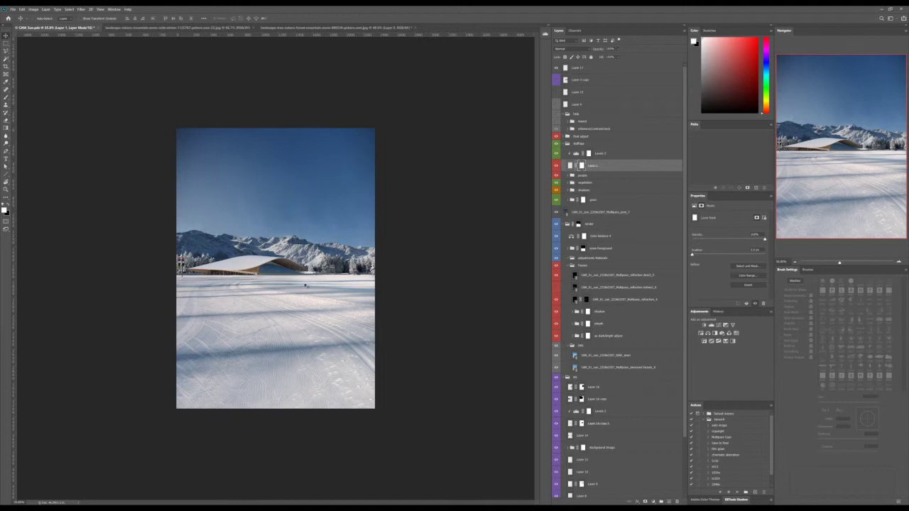
key(ctrl+plus)
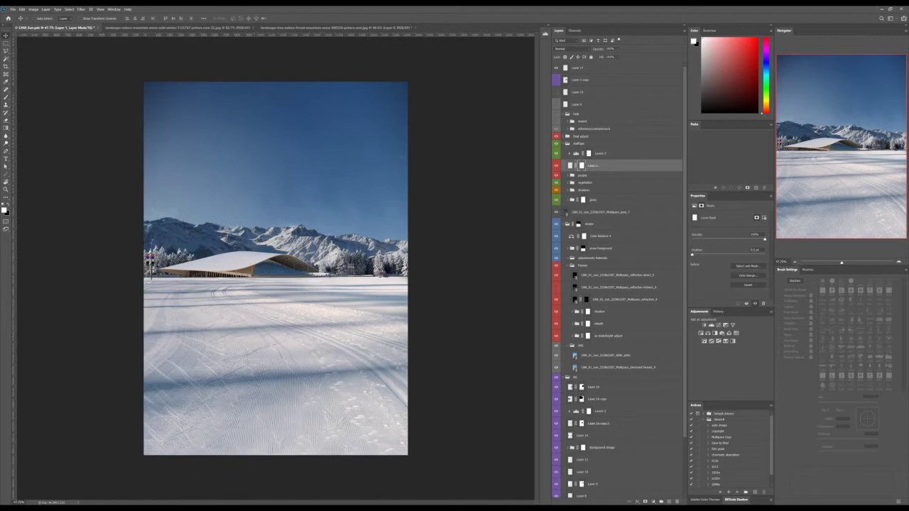
scroll(206, 264, up, 8)
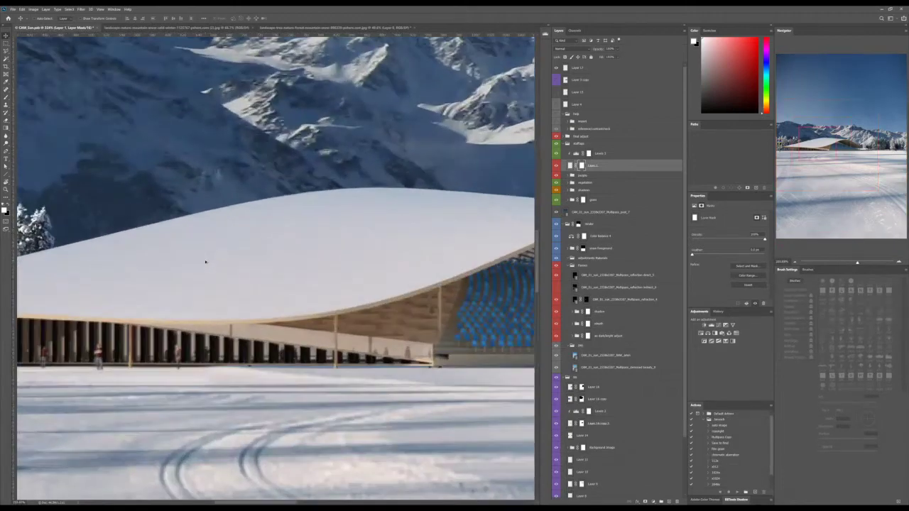
scroll(319, 202, down, 5)
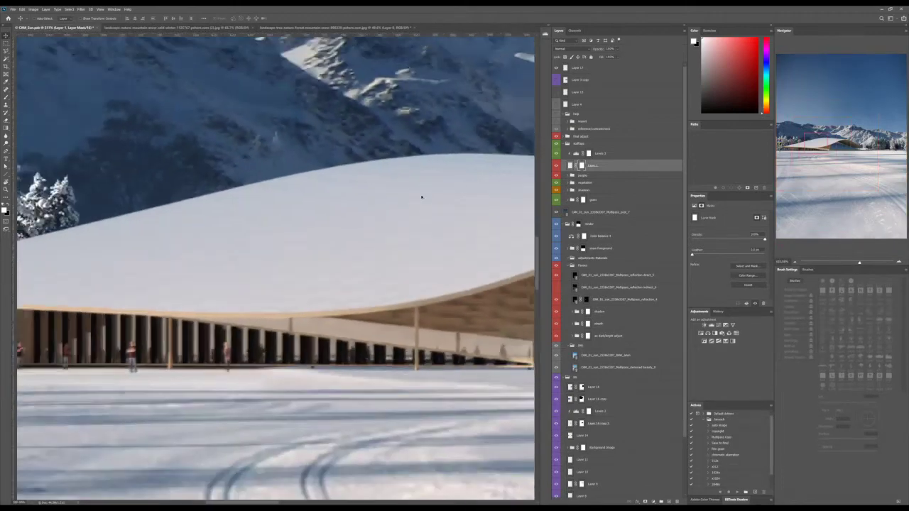
scroll(397, 233, down, 6)
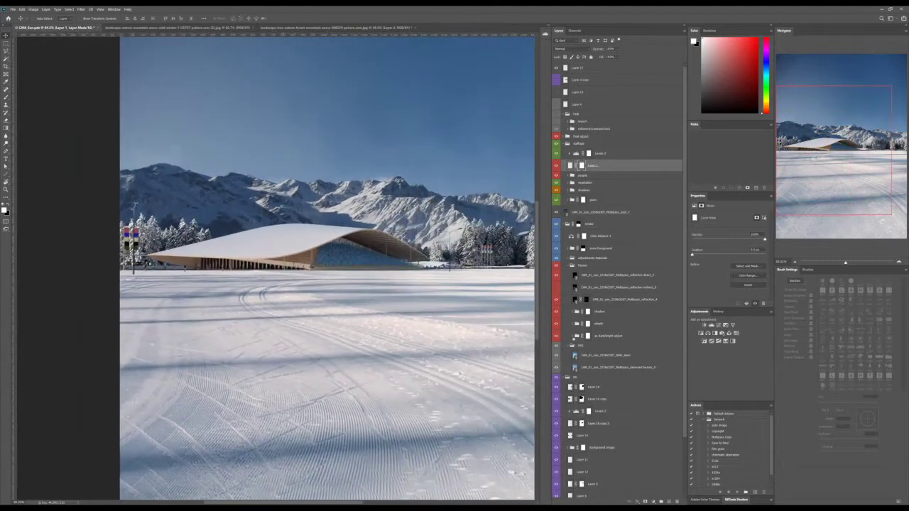
Step: Lower the opacity of the ao dark/bright adjust group to lighten the shading on the building's roof
click(601, 336)
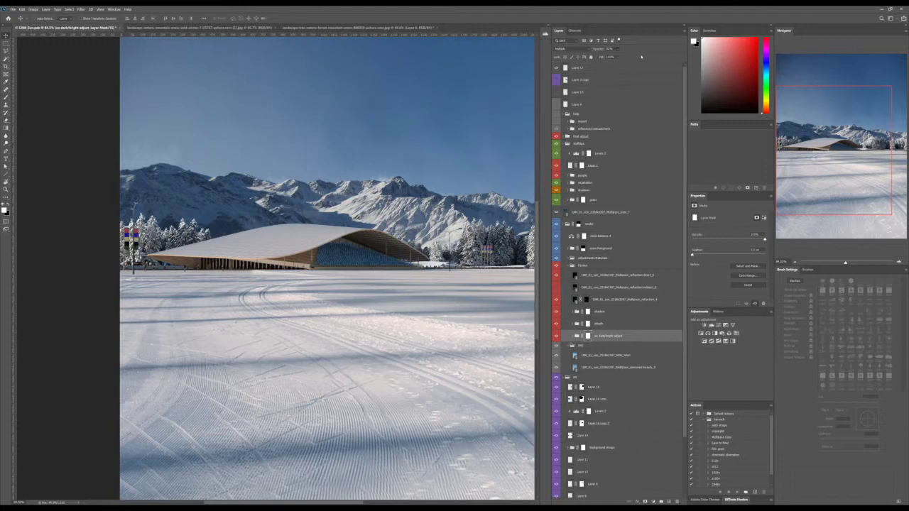
key(ctrl+z)
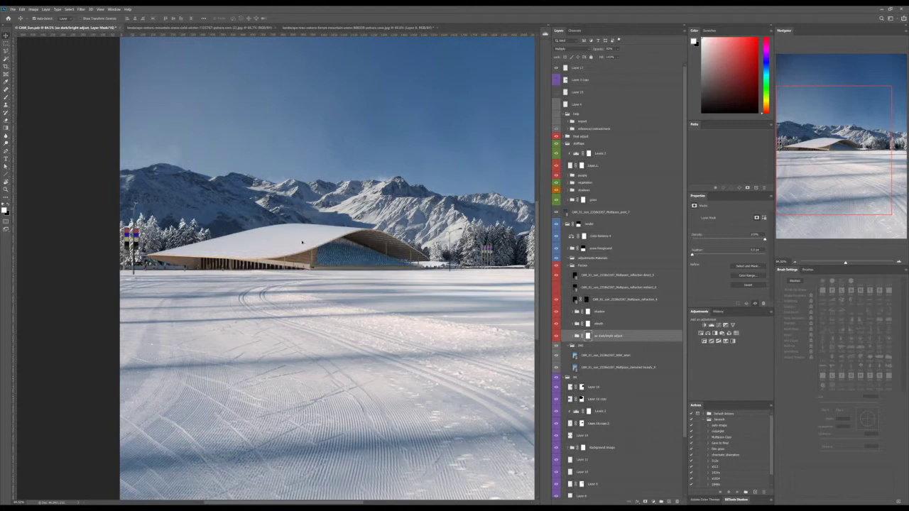
scroll(302, 242, down, 7)
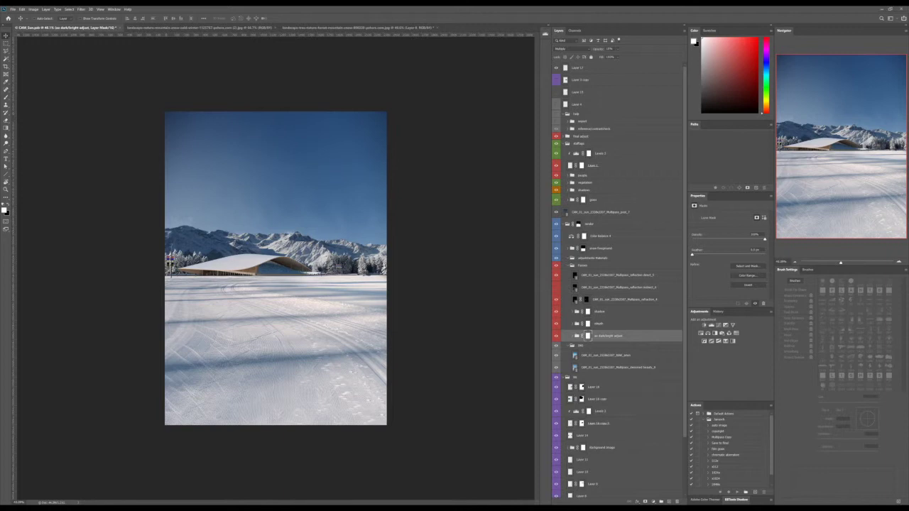
Step: Switch to Adobe Bridge and look through the winter tree cutouts, comparing Winter-tree-17, several bare trees and the small snowy firs
key(alt+Tab)
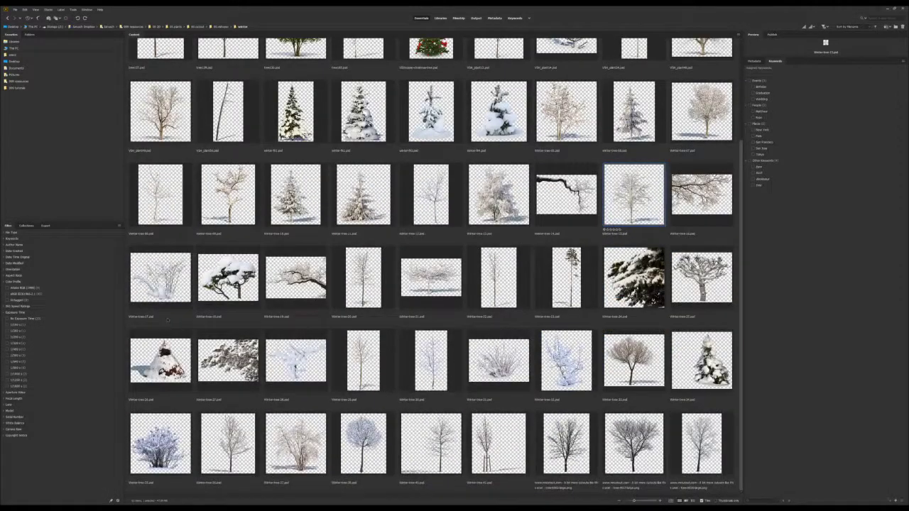
click(156, 272)
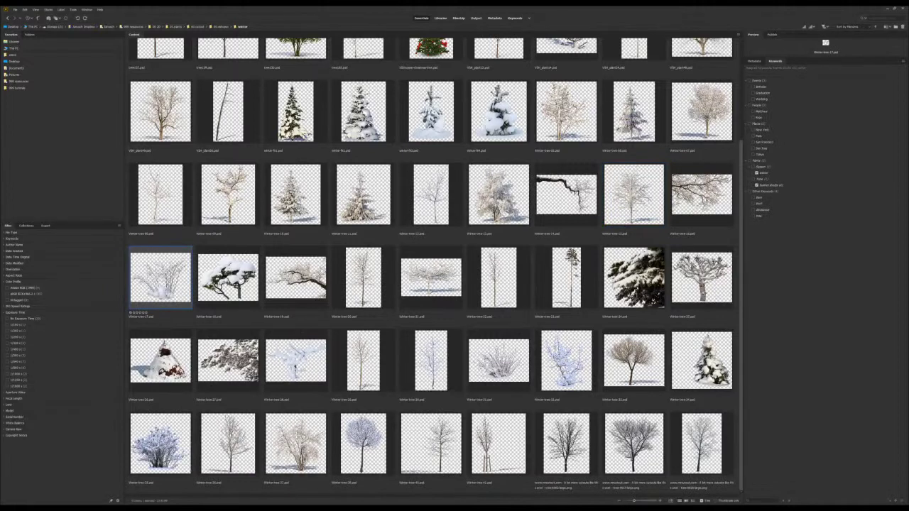
click(363, 277)
click(434, 271)
click(436, 202)
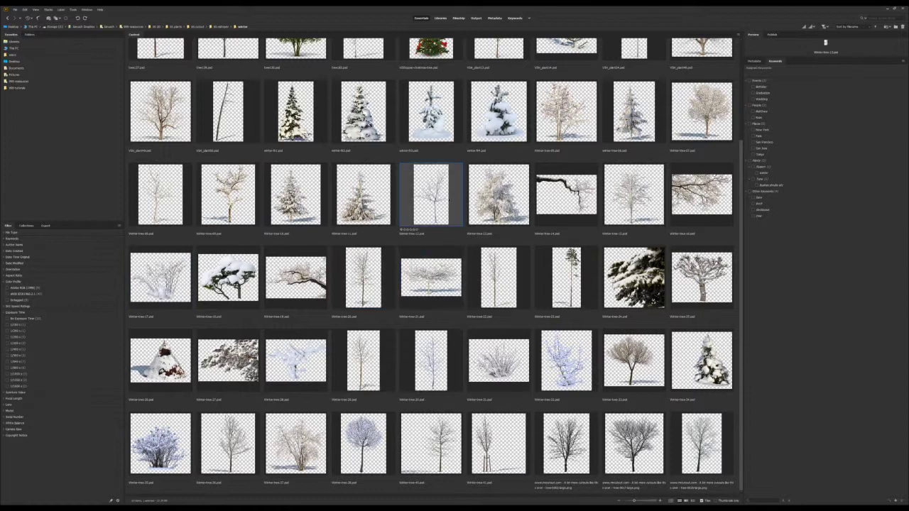
scroll(536, 201, up, 2)
click(427, 242)
click(487, 238)
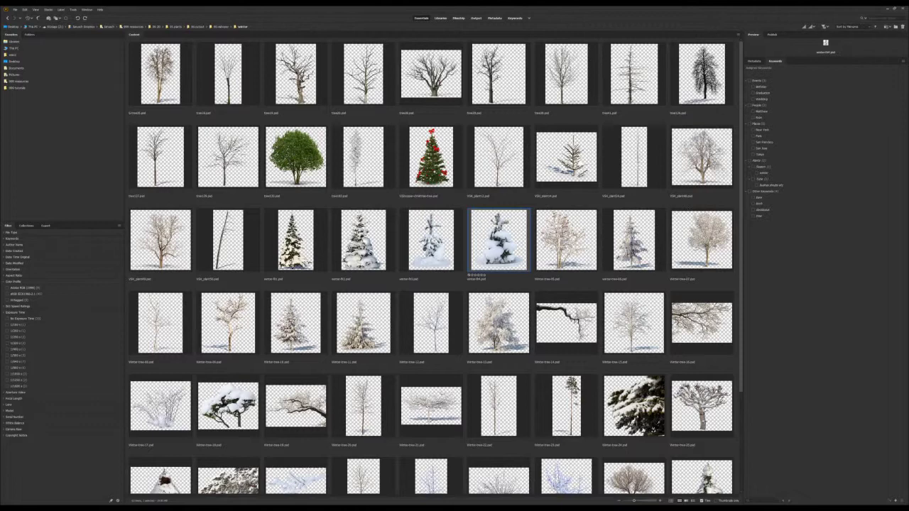
Step: Pick further snow-covered shrub and tree cutouts from the winter folder and open them in Photoshop, including Winter-tree-35
scroll(612, 332, down, 2)
click(553, 363)
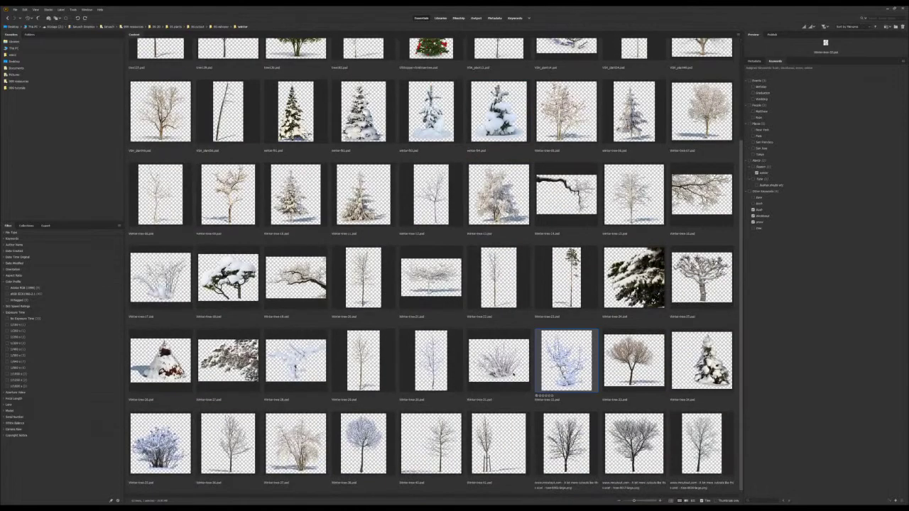
click(490, 365)
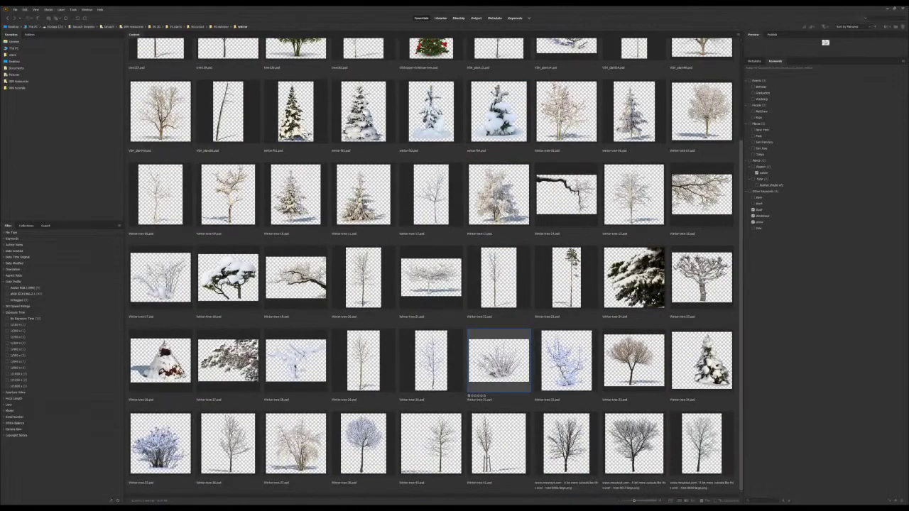
click(298, 363)
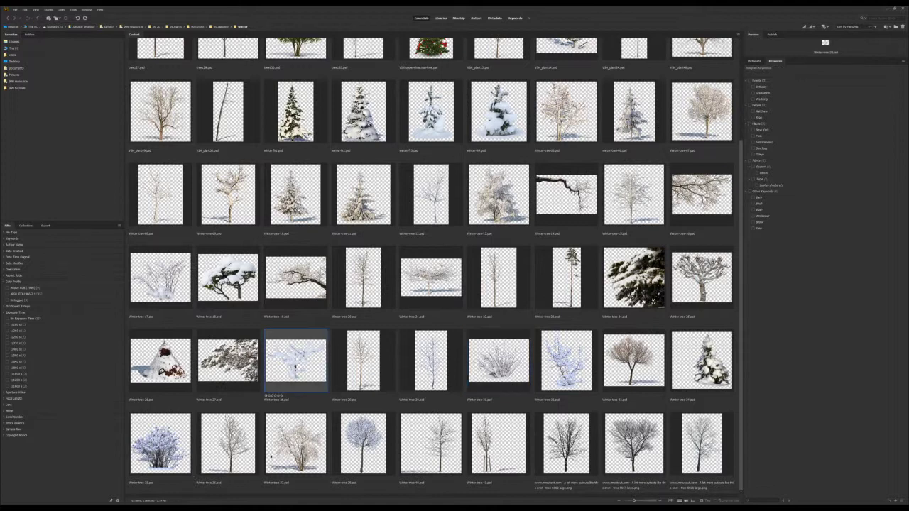
click(162, 465)
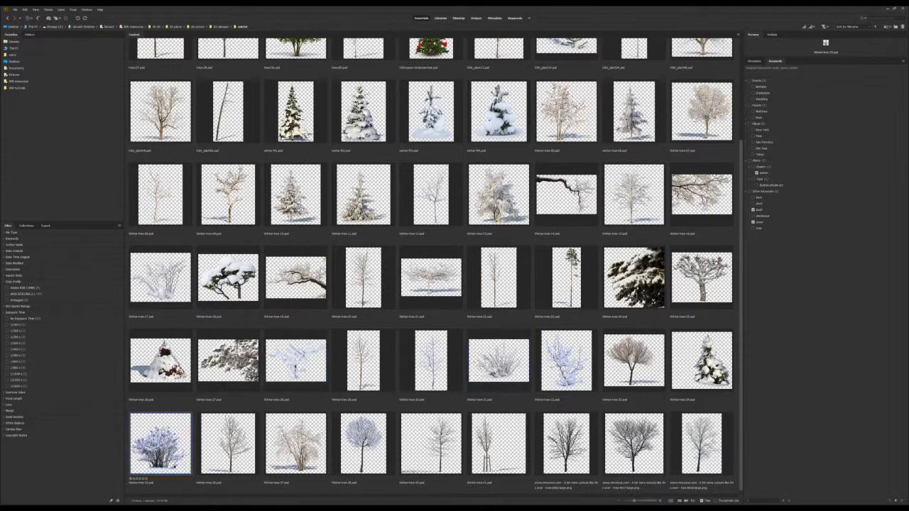
click(234, 454)
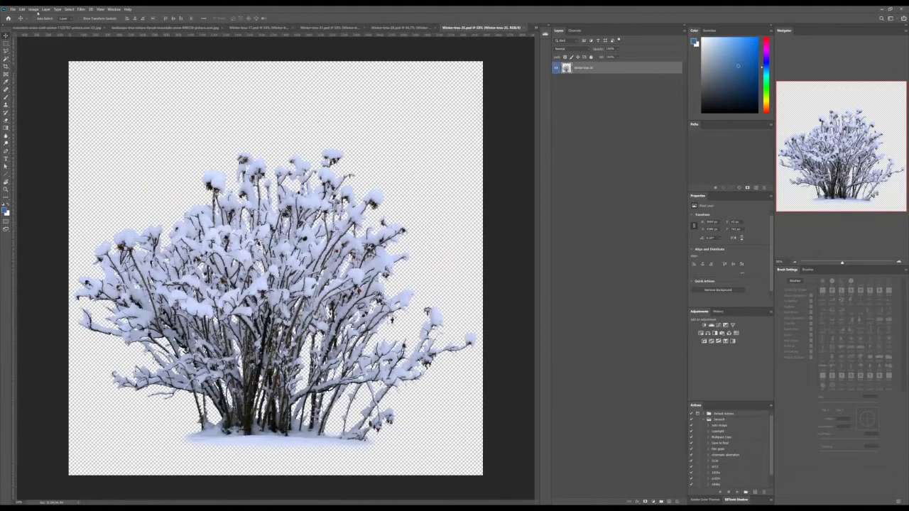
Step: Close the snowy mountain landscape photo and return to the CAM_Sun document
click(61, 27)
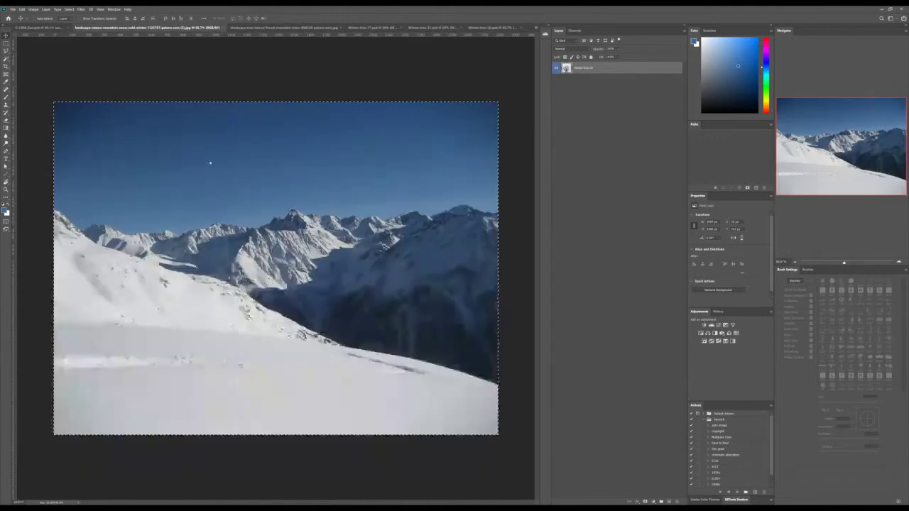
key(ctrl+w)
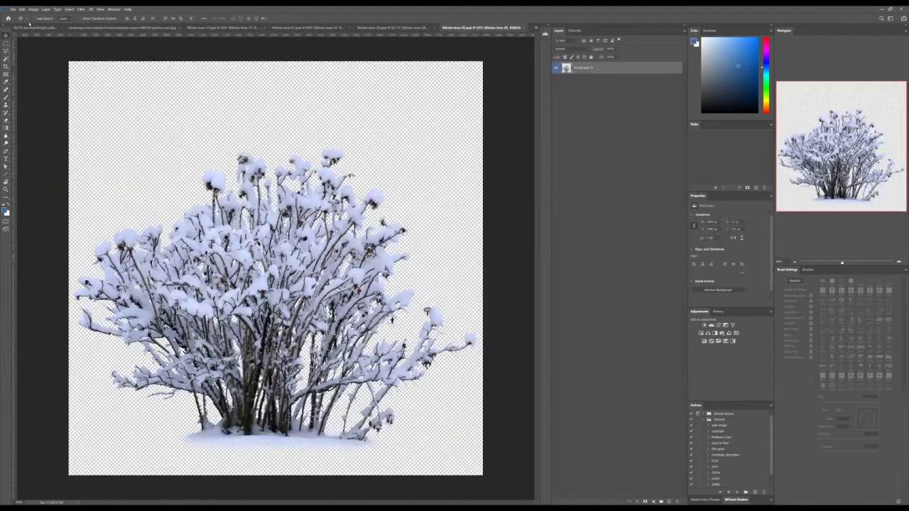
click(32, 28)
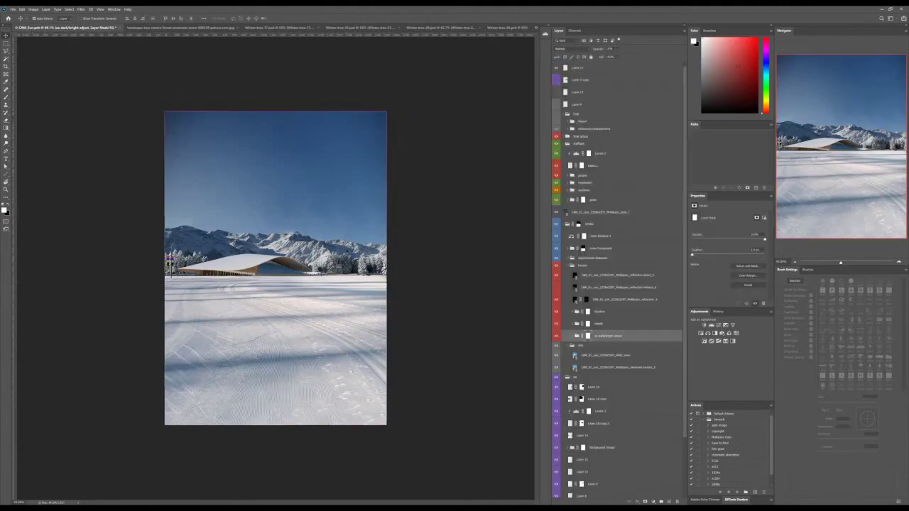
Step: Add a snow-covered bare tree as a new layer atop the staffage group and scale it down to forest height beside the building
drag(604, 336, 612, 151)
key(ctrl+t)
drag(165, 111, 258, 271)
drag(289, 331, 350, 253)
key(Escape)
drag(347, 195, 336, 197)
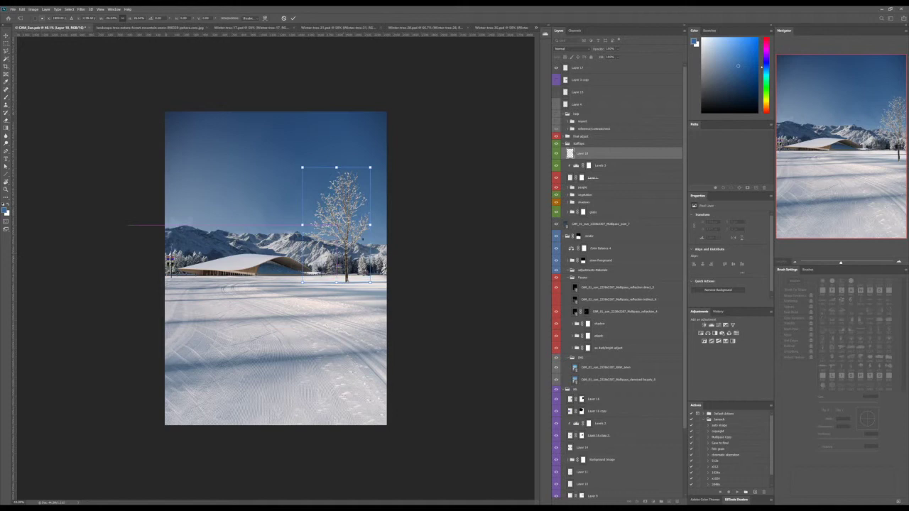
drag(370, 168, 343, 270)
key(Return)
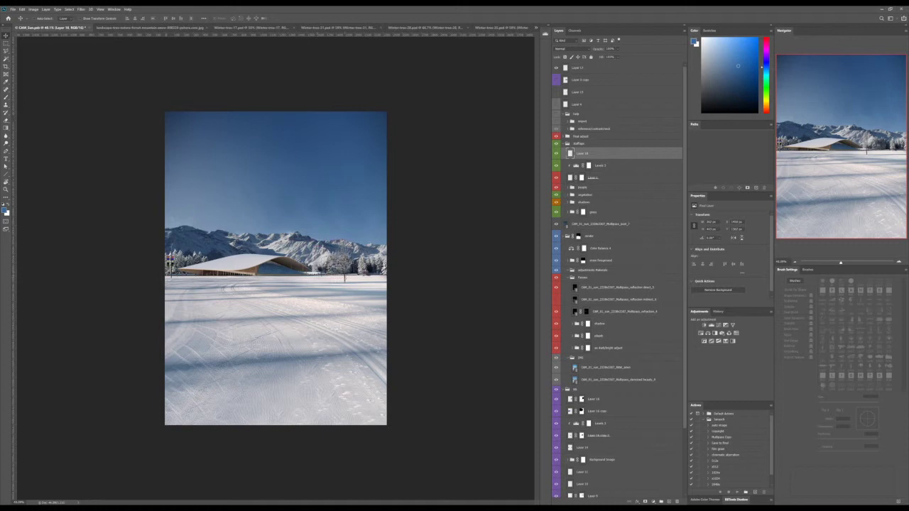
Step: Move the snow-covered tree to the image's right edge and enlarge it with Free Transform until it rises above the forest
key(ctrl+t)
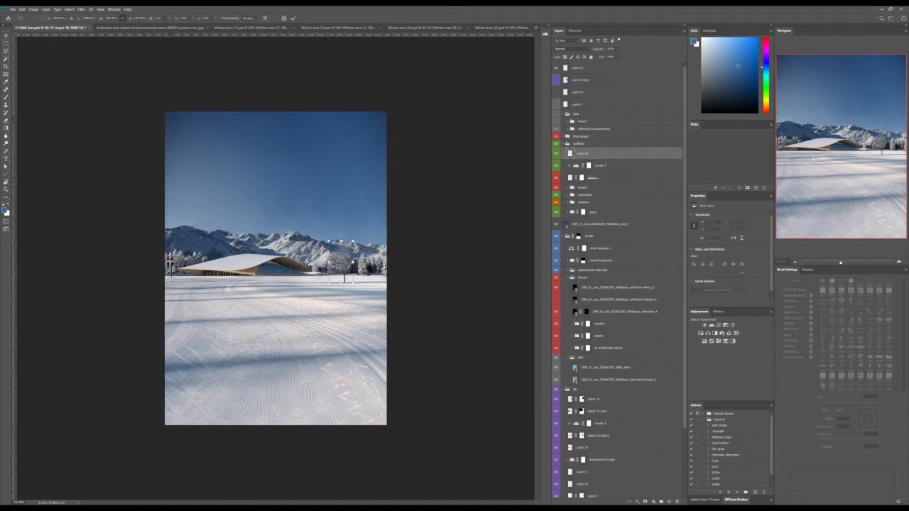
drag(361, 236, 362, 237)
drag(353, 284, 377, 280)
key(Return)
key(ctrl+t)
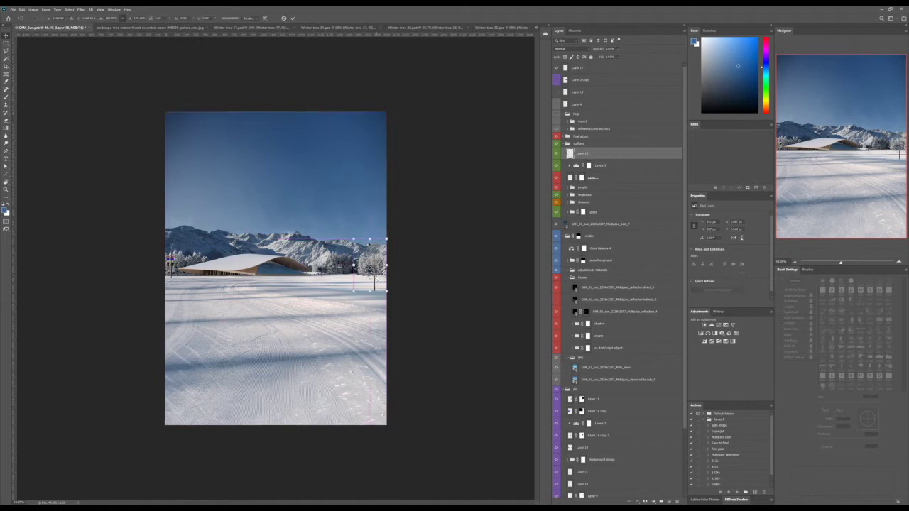
drag(354, 239, 348, 230)
key(Return)
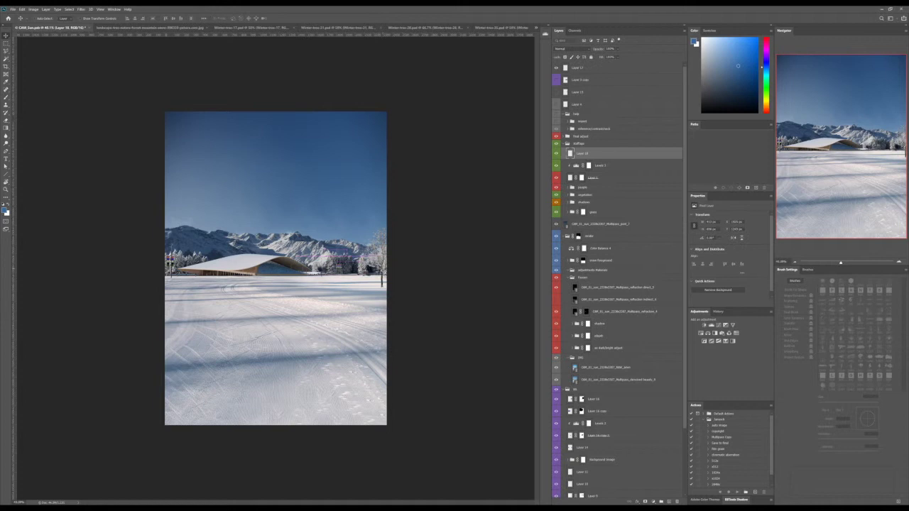
Step: Try the snow-covered tree nearer the building, scaling it down with Free Transform and aligning its base with the forest edge
drag(372, 263, 354, 263)
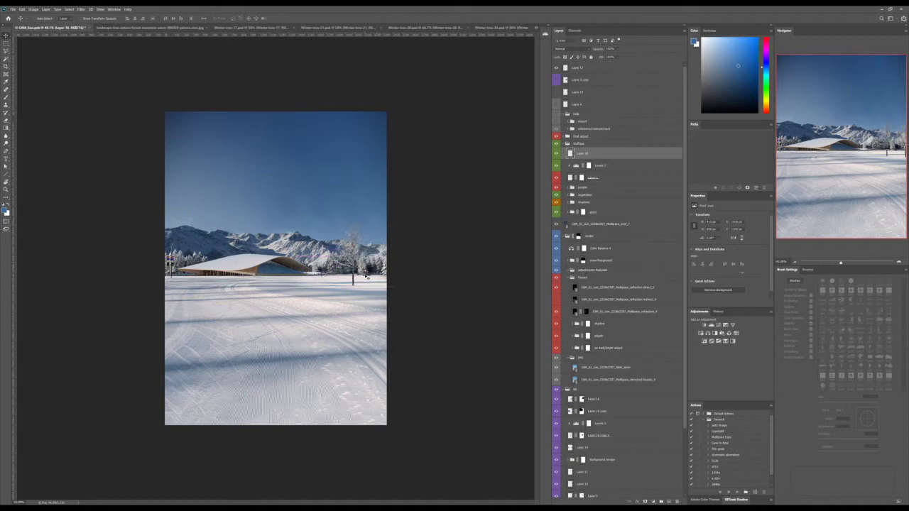
drag(355, 272, 326, 273)
key(ctrl+t)
drag(337, 228, 319, 241)
key(Return)
key(Return)
drag(354, 271, 341, 278)
key(shift+Up)
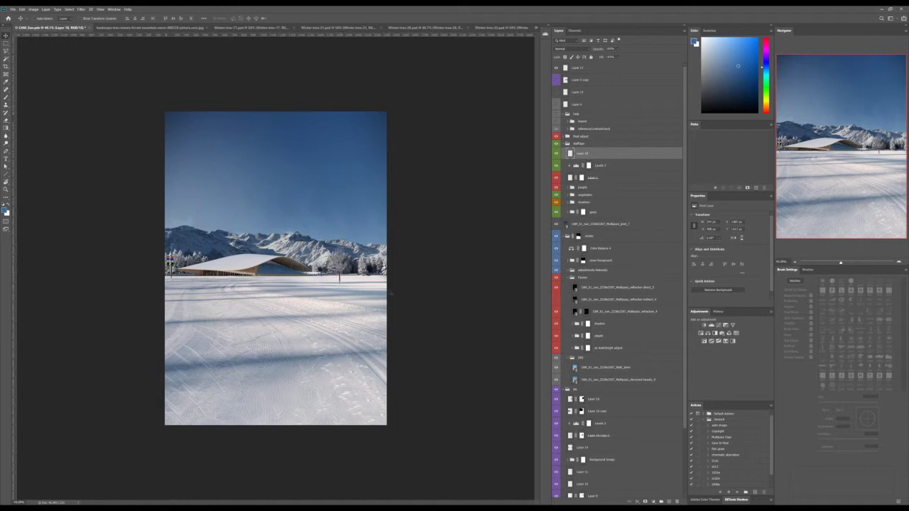
Step: Delete the snow-covered tree layer from the staffage group
key(Delete)
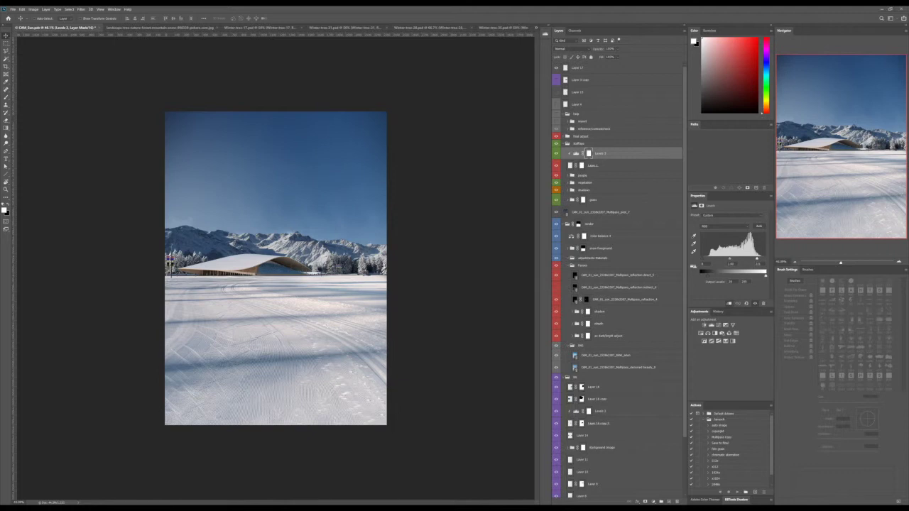
Step: Switch to Bridge and browse the references folder for cross-country skiing photos, selecting the one with a lone skier on open snow
key(alt+Tab)
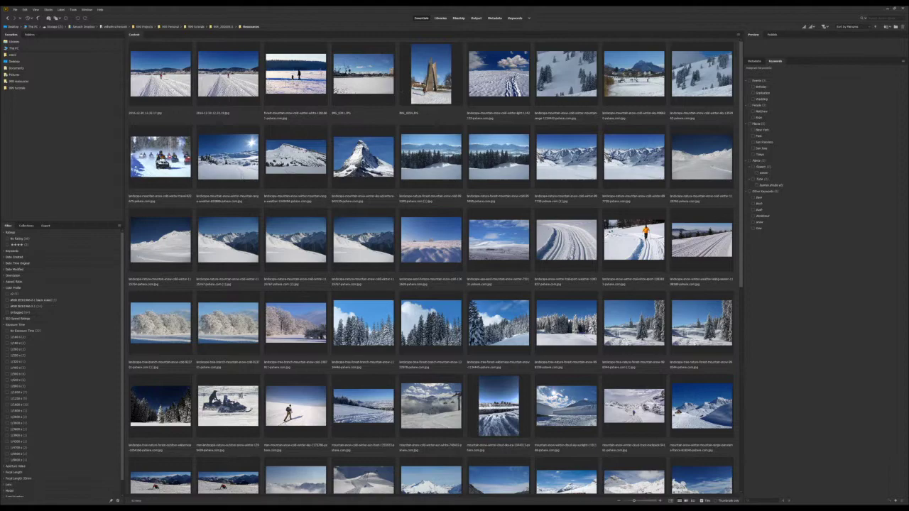
scroll(568, 276, down, 5)
click(572, 284)
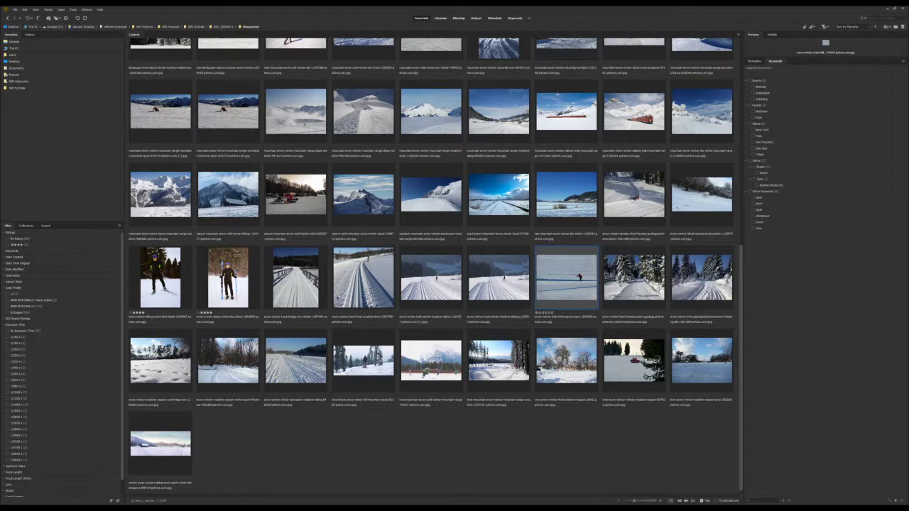
click(435, 281)
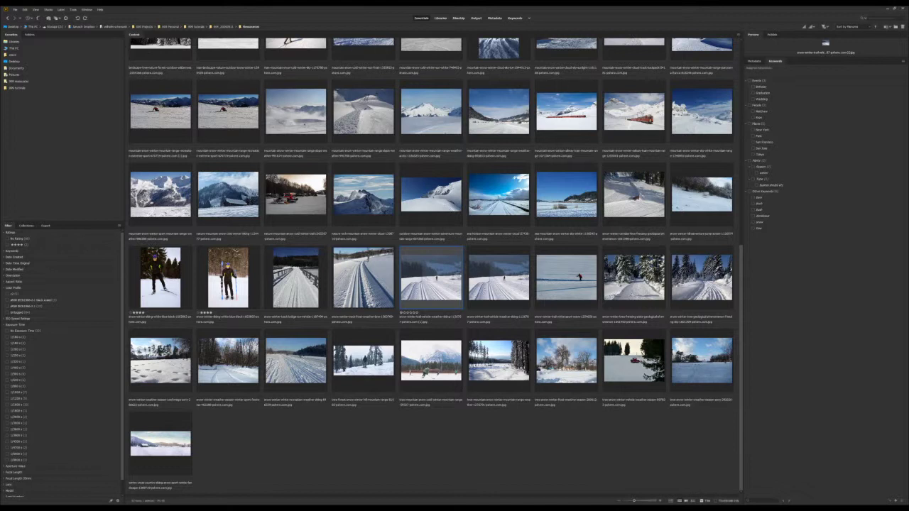
click(569, 277)
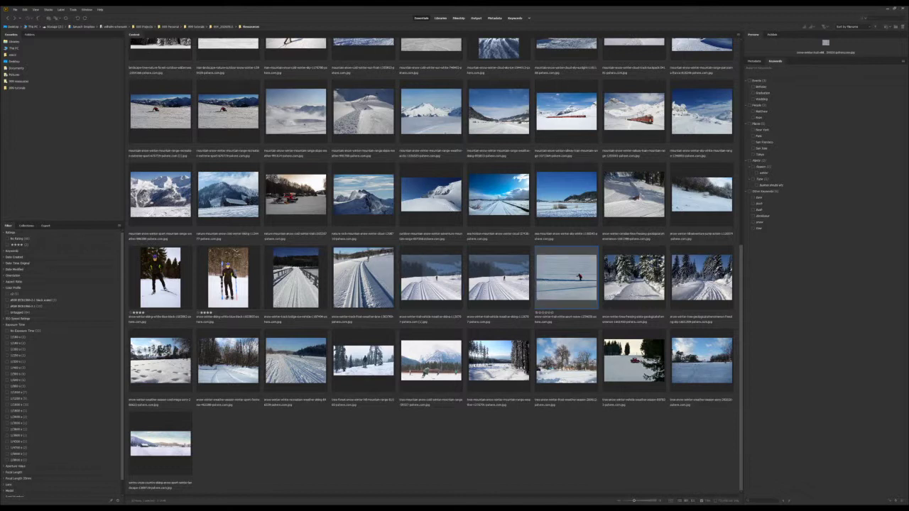
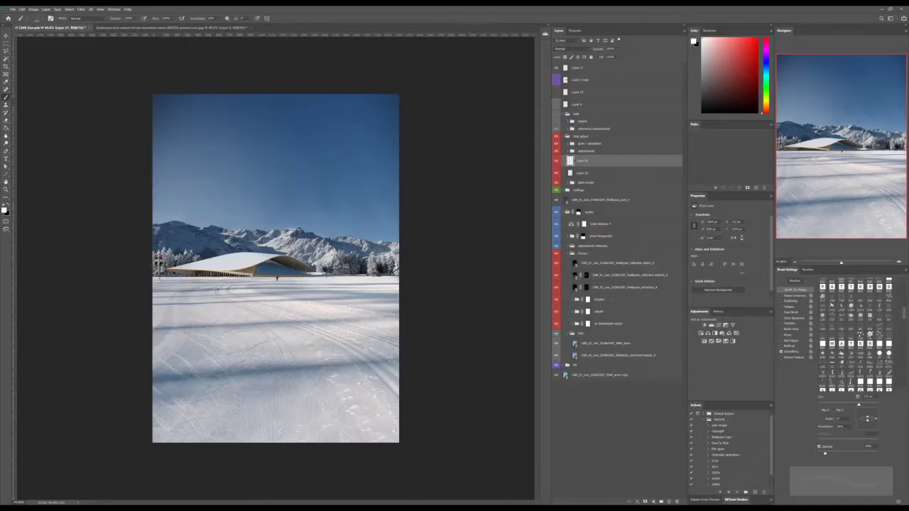
Step: Lower the opacity of Layer 21 in the final adjust group and check the building and skier up close and at full view
scroll(218, 296, up, 9)
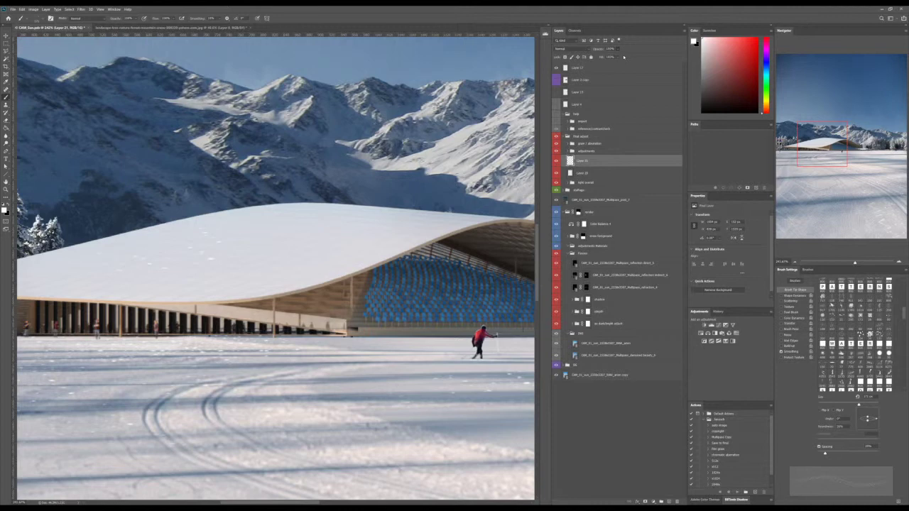
scroll(347, 349, down, 5)
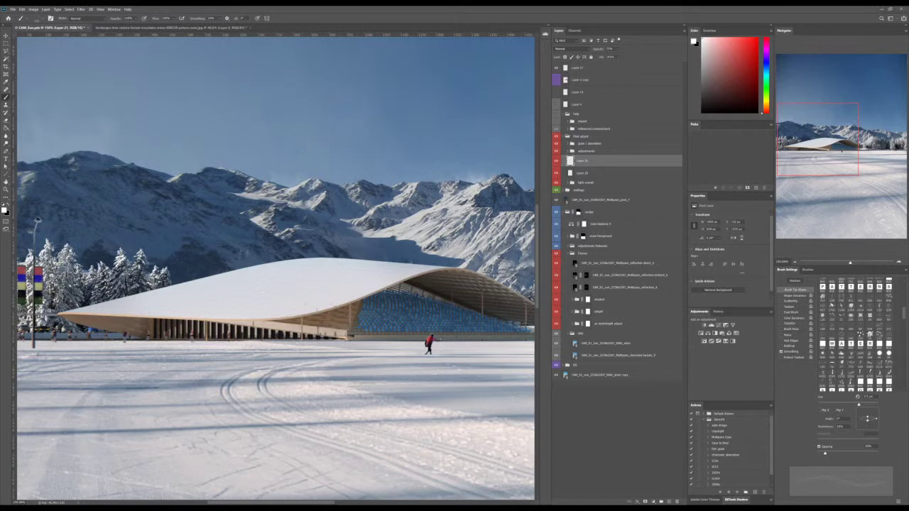
scroll(290, 296, down, 3)
key(ctrl+0)
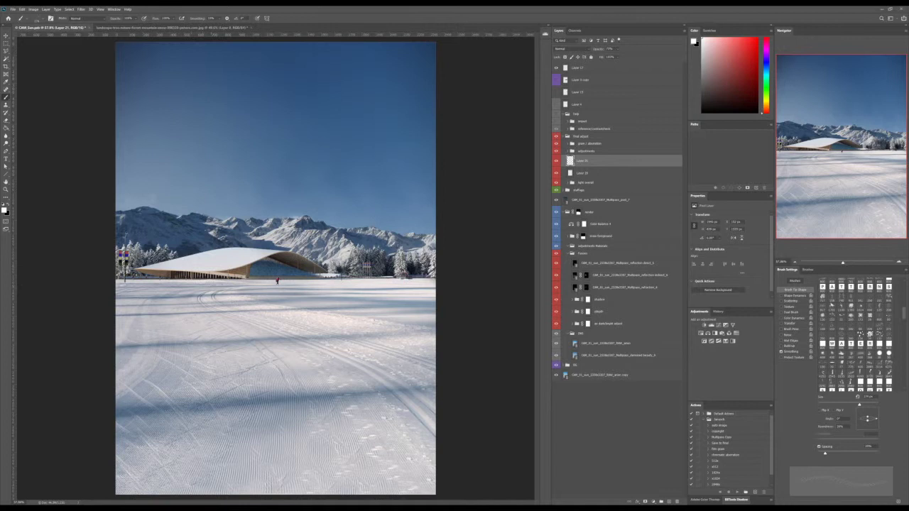
scroll(336, 321, down, 2)
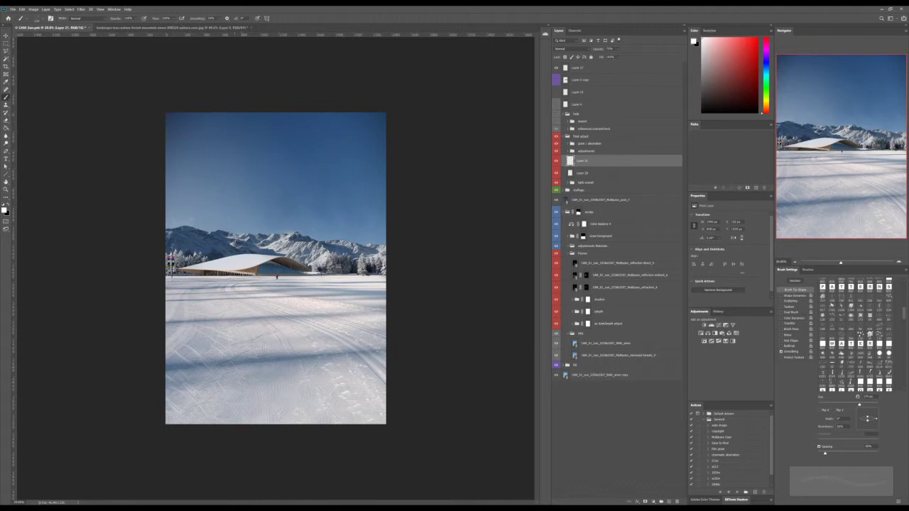
Step: Examine the building, flags, forest and snow tracks up close, and compare them with the overall composition
scroll(210, 270, up, 12)
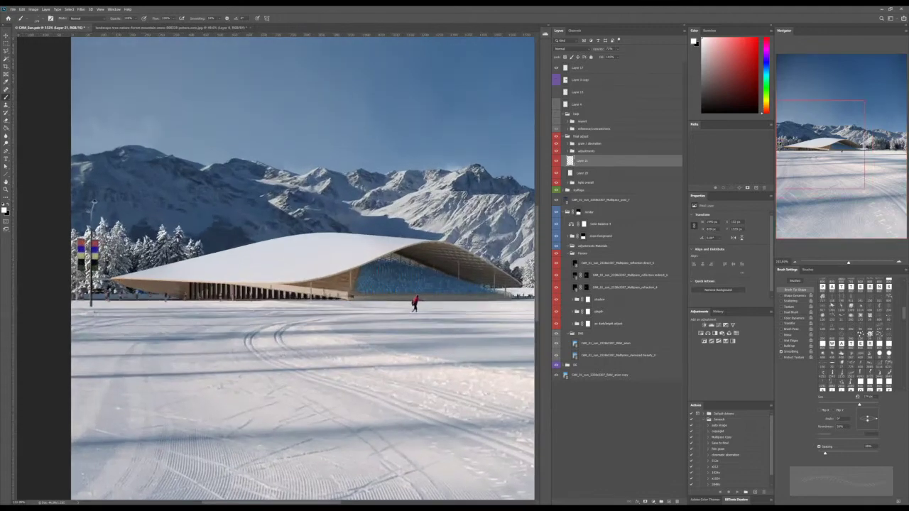
scroll(98, 266, up, 7)
scroll(80, 257, down, 4)
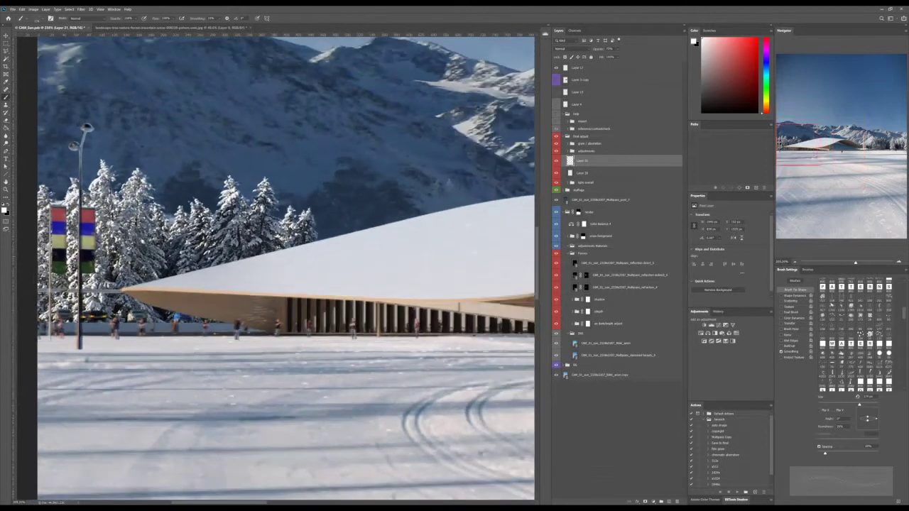
scroll(199, 264, down, 6)
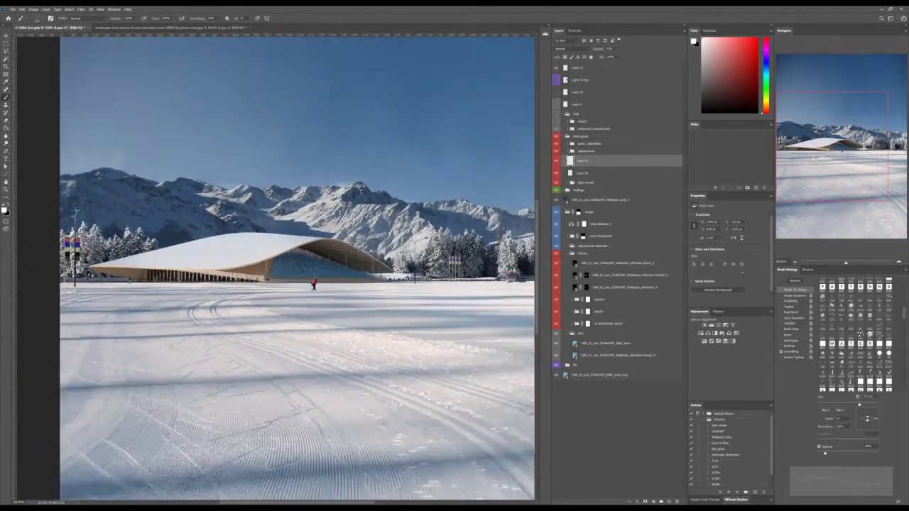
scroll(106, 246, down, 3)
scroll(107, 246, up, 1)
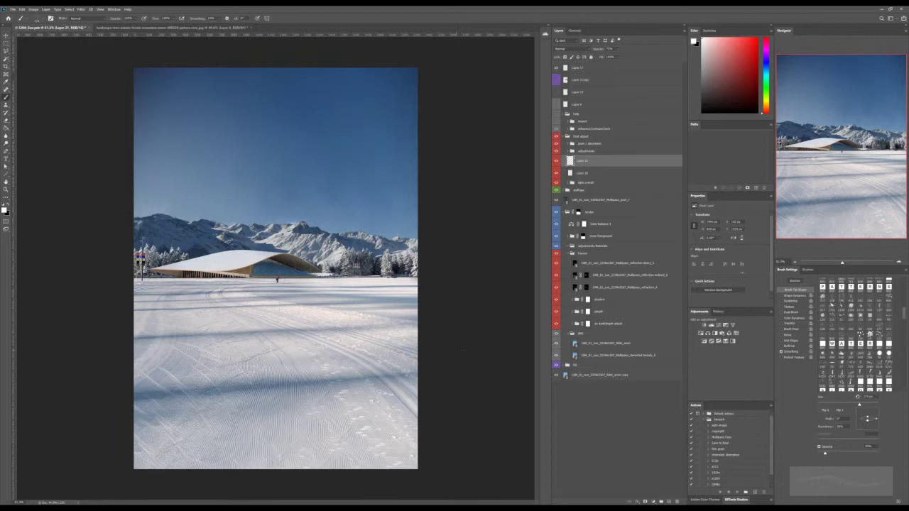
scroll(312, 226, up, 7)
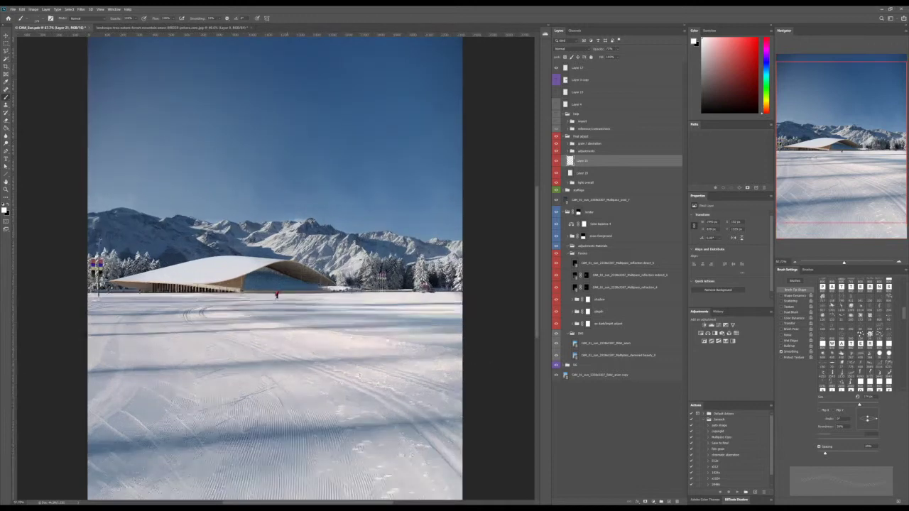
scroll(313, 226, down, 9)
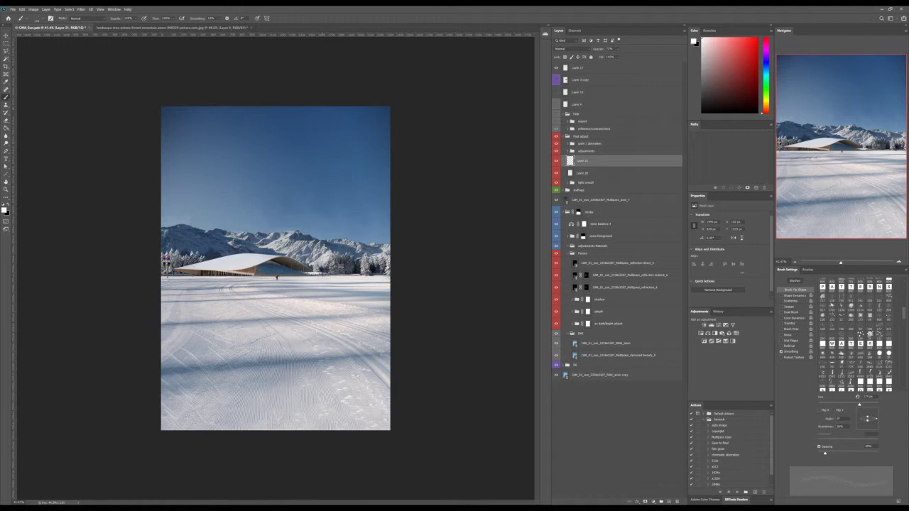
Step: Create a new layer above Layer 21, fill it with white using the Paint Bucket and invert it to black
click(584, 151)
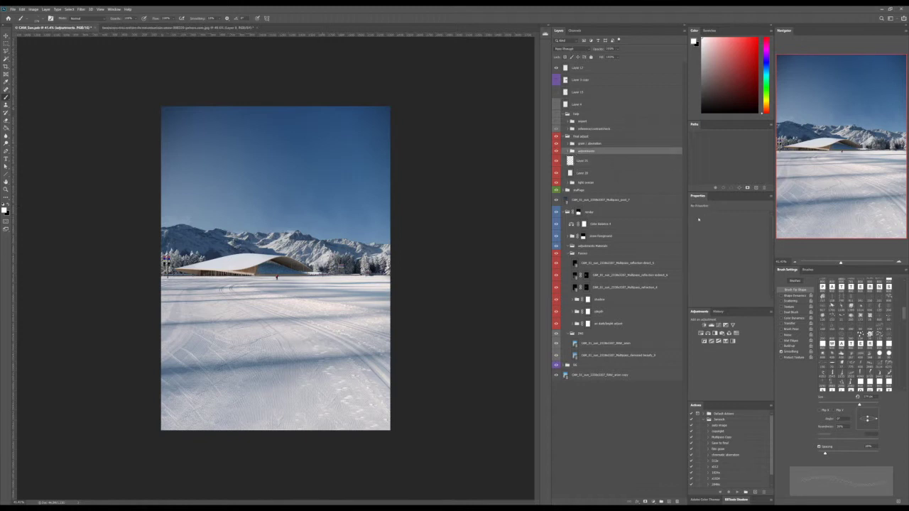
click(598, 162)
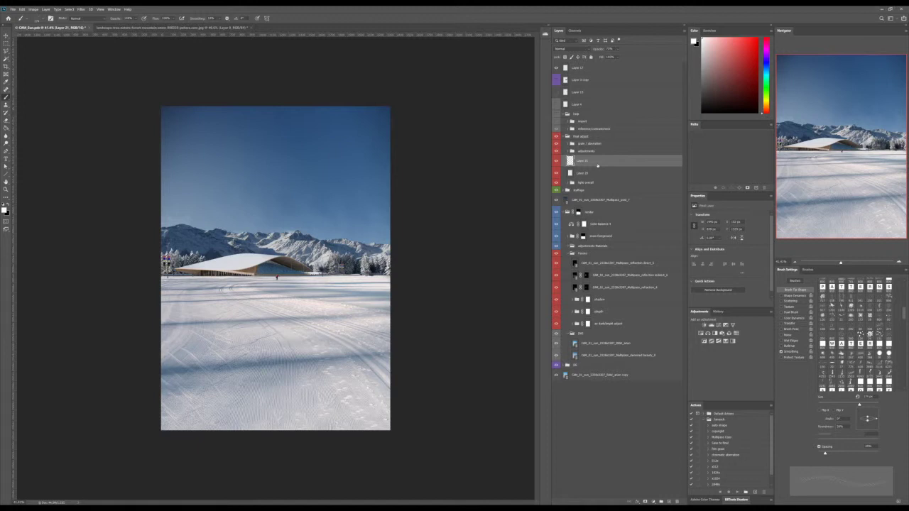
key(ctrl+shift+alt+n)
key(g)
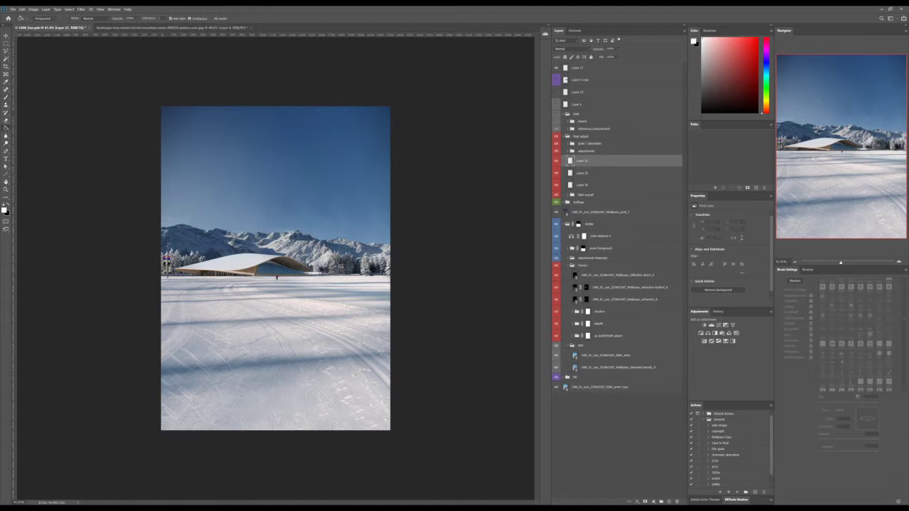
key(shift+g)
key(shift+g)
click(270, 267)
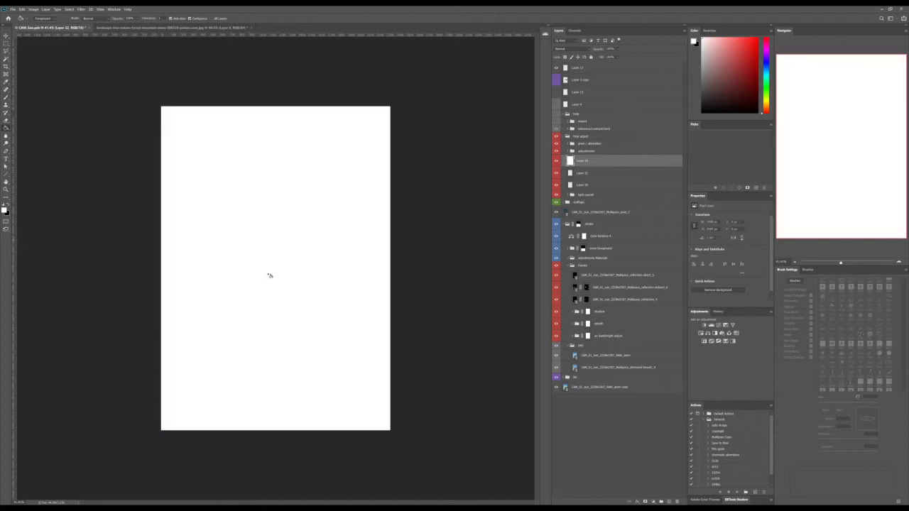
key(ctrl+i)
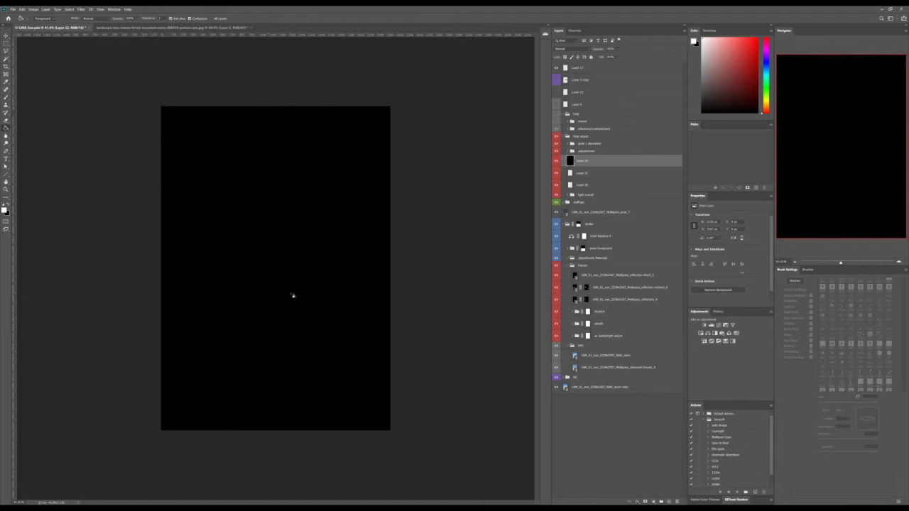
Step: Erase the middle and sky of the black layer with a very large soft round eraser, leaving a dark vignette around the edges
key(e)
key(x)
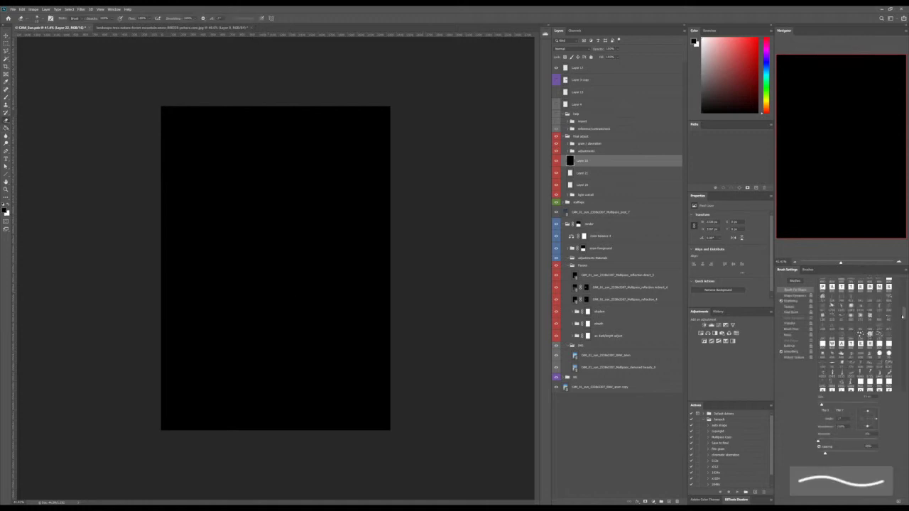
drag(904, 316, 908, 276)
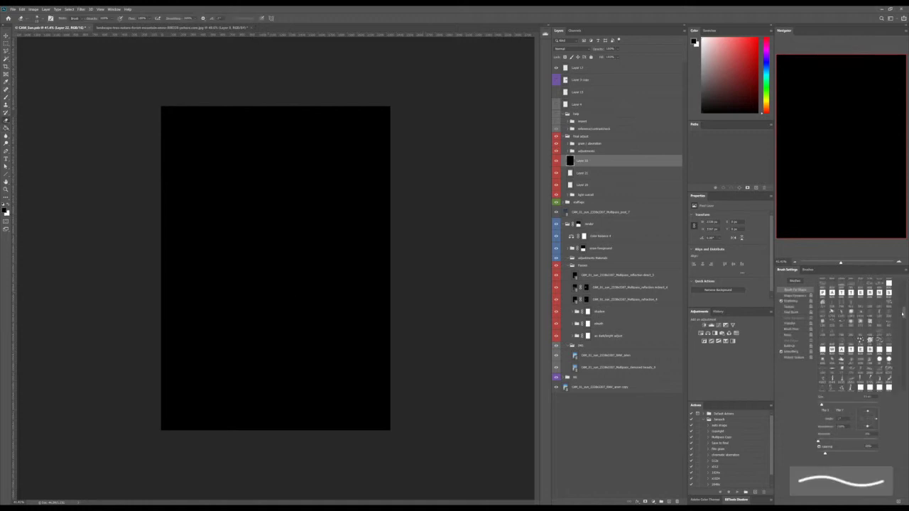
drag(904, 314, 905, 282)
click(822, 282)
mouse_move(284, 275)
mouse_down()
mouse_move(501, 268)
mouse_move(429, 270)
mouse_up()
click(272, 281)
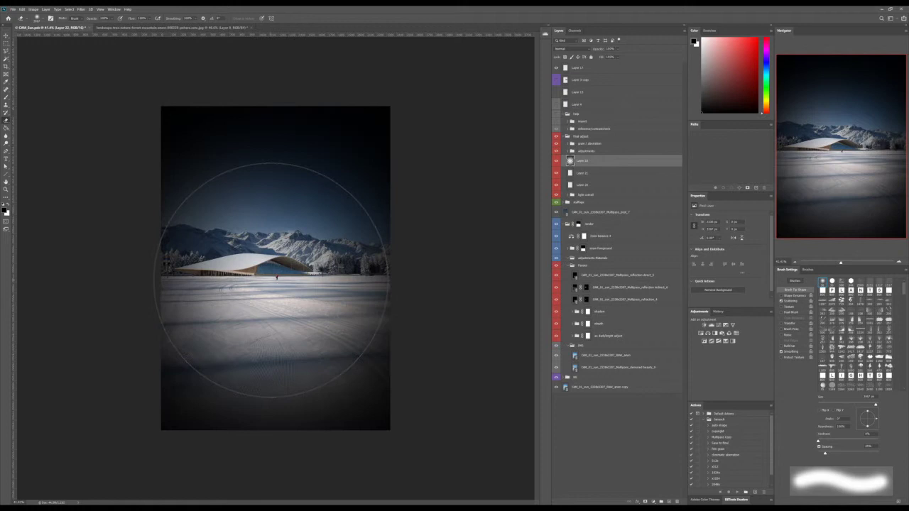
click(274, 256)
click(274, 222)
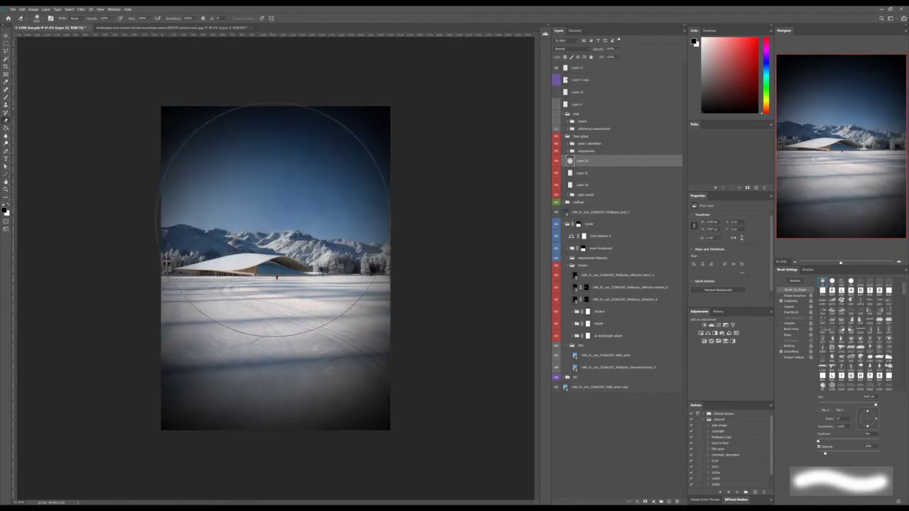
click(272, 196)
click(273, 190)
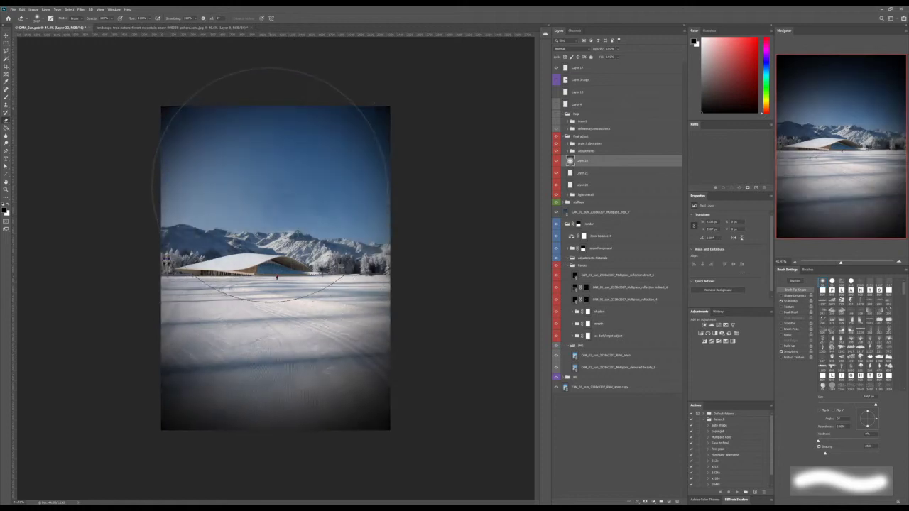
click(275, 180)
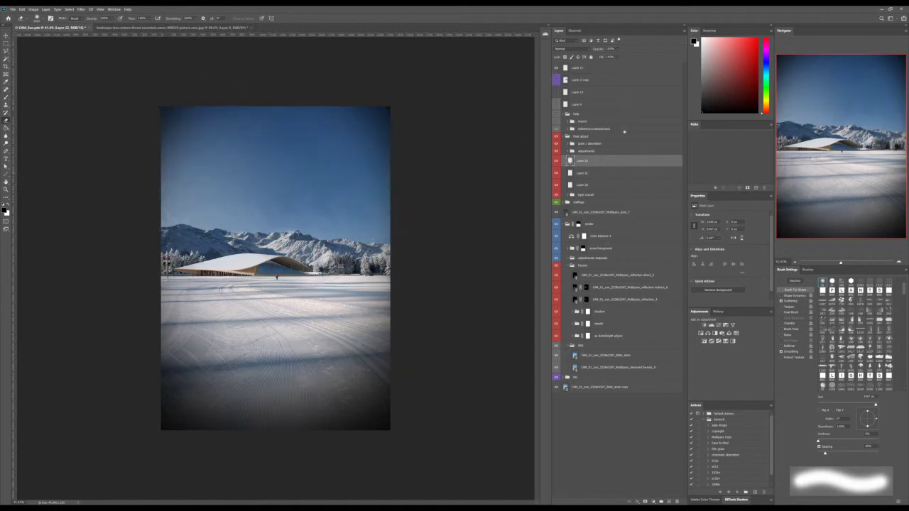
Step: Set the vignette layer to Soft Light, reduce its opacity and erase more of its darkening in the sky
click(572, 49)
click(565, 137)
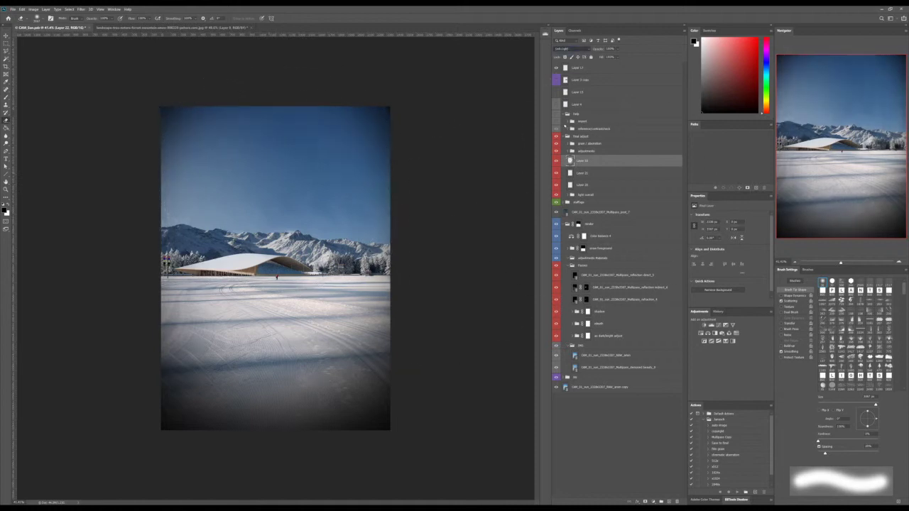
click(565, 127)
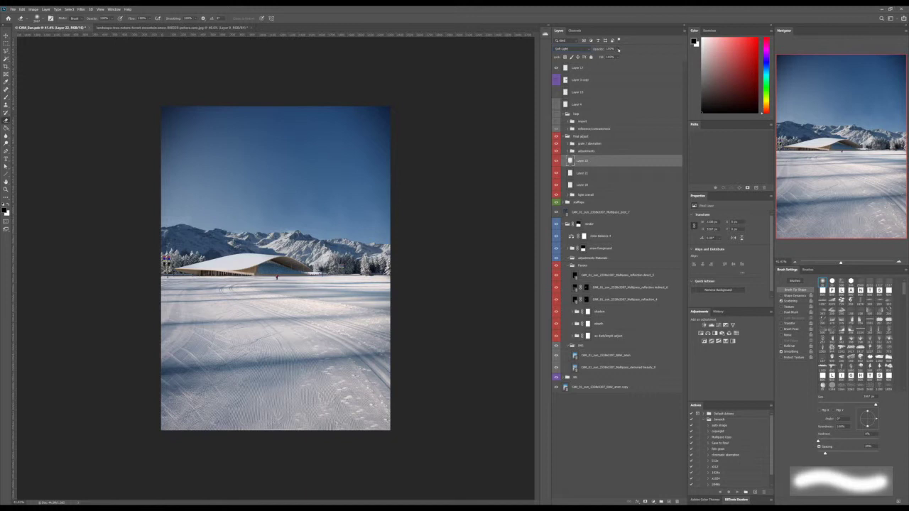
drag(621, 58, 617, 57)
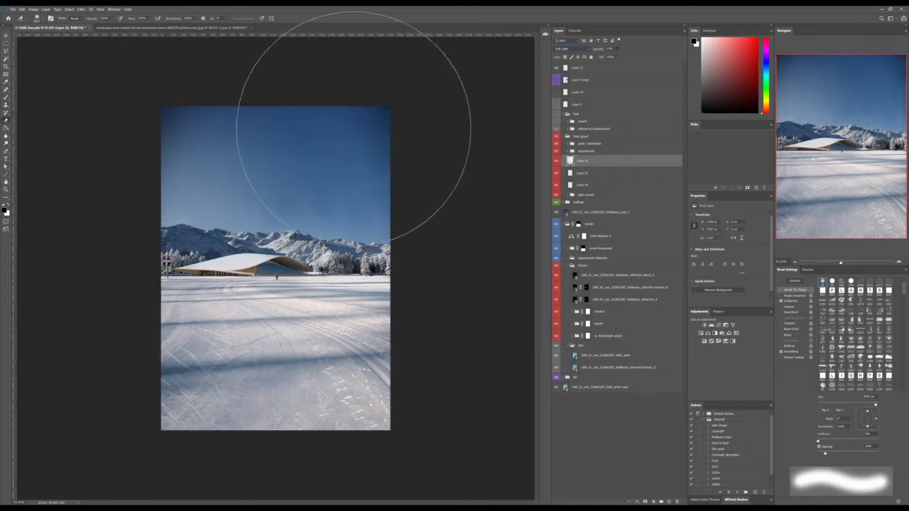
drag(350, 148, 299, 148)
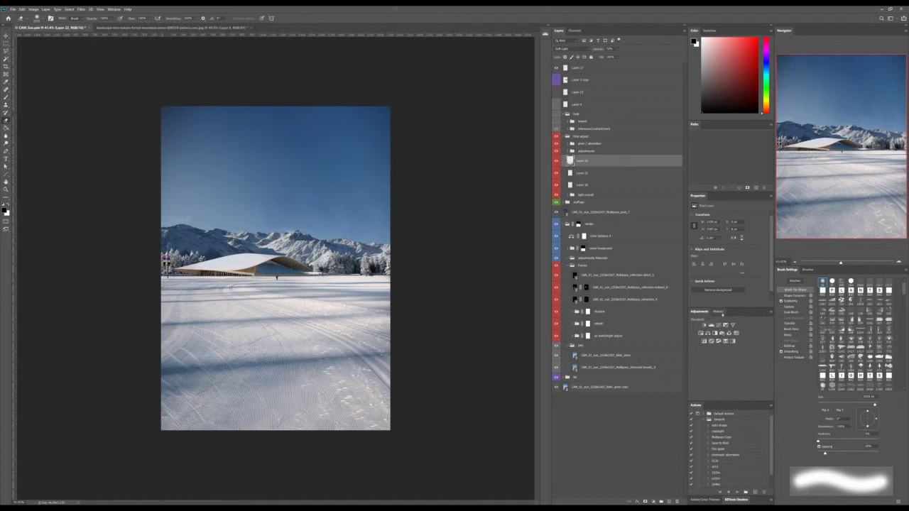
Step: Run the film grain action to add a noise and blur grain layer above the vignette
scroll(733, 444, down, 1)
click(716, 443)
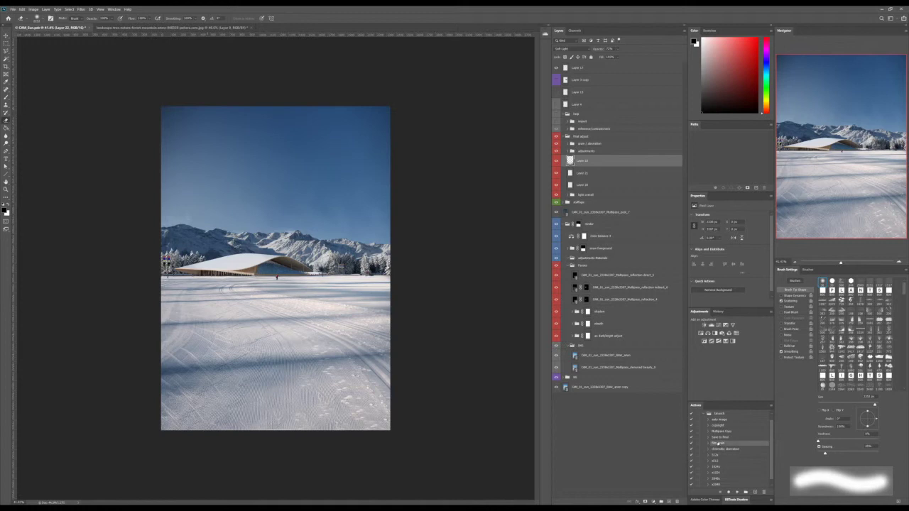
click(710, 443)
click(738, 491)
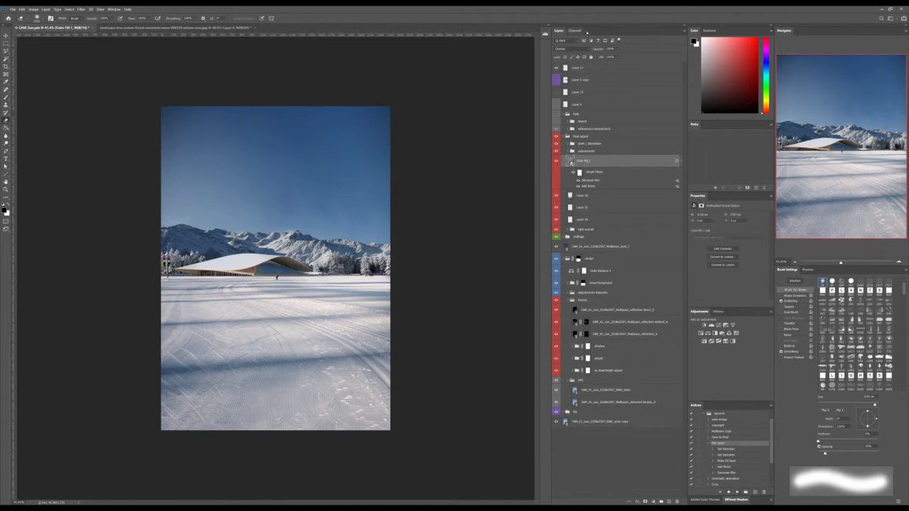
Step: Switch the grain layer to Normal, inspect its noise texture up close, and set it back to Overlay
click(573, 48)
click(570, 55)
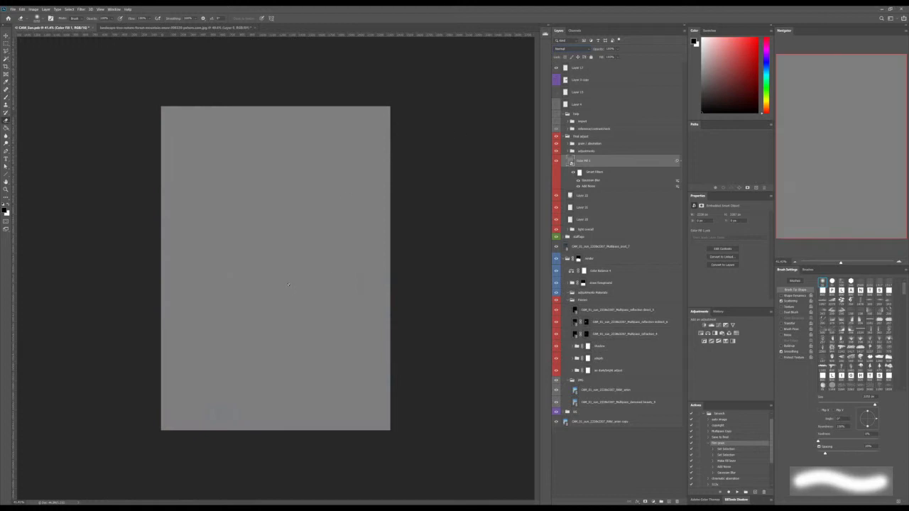
key(v)
scroll(296, 224, up, 5)
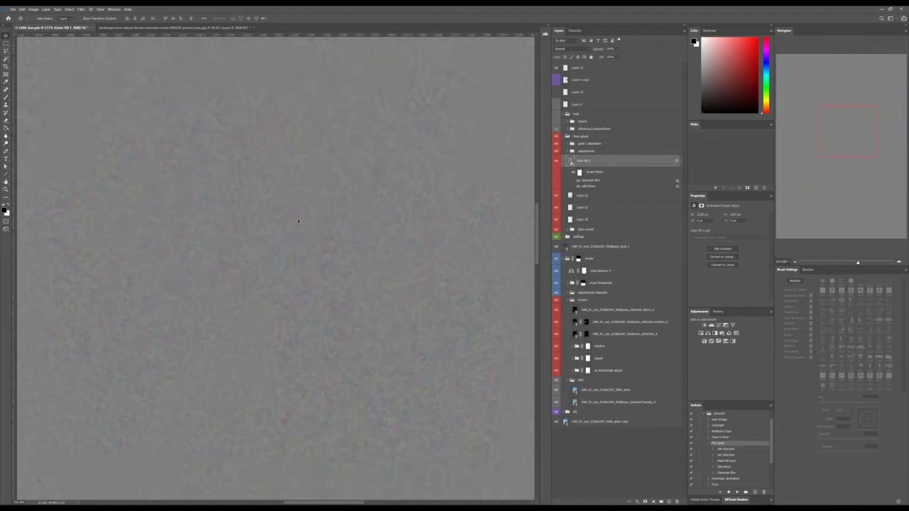
scroll(297, 223, down, 5)
scroll(298, 221, down, 1)
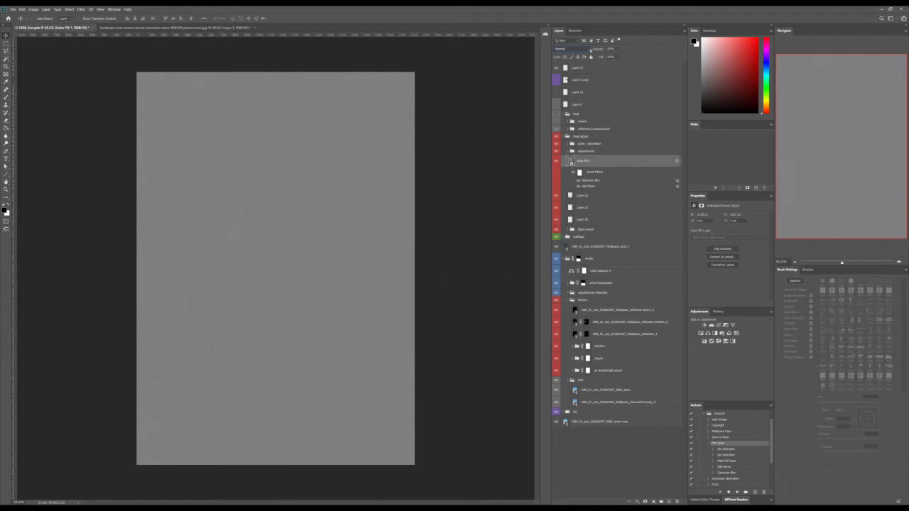
click(577, 51)
click(573, 145)
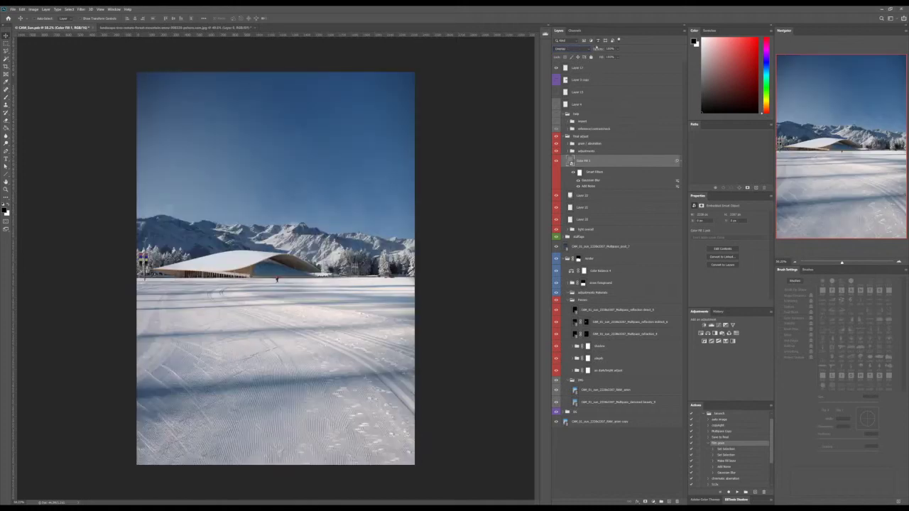
Step: Lower the grain layer's opacity and compare the image with and without grain around the building and snow
key(Tab)
scroll(285, 174, up, 6)
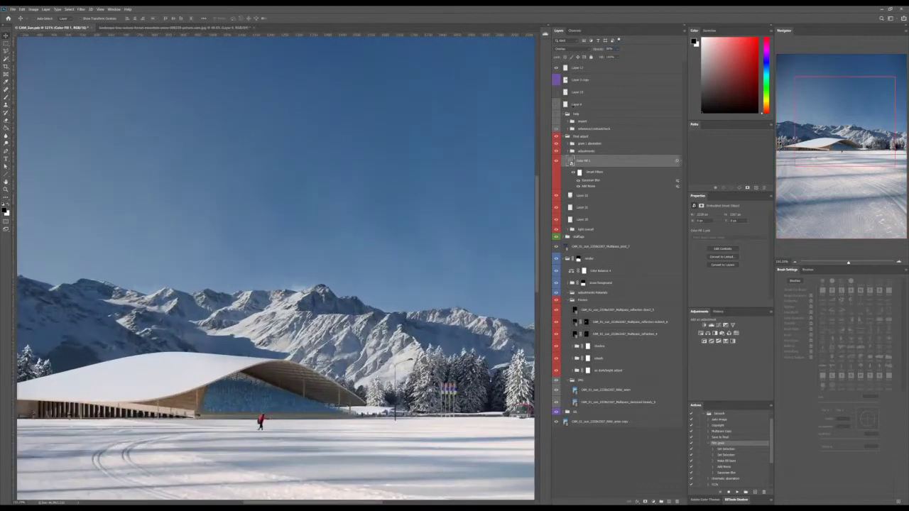
click(555, 162)
drag(361, 290, 414, 150)
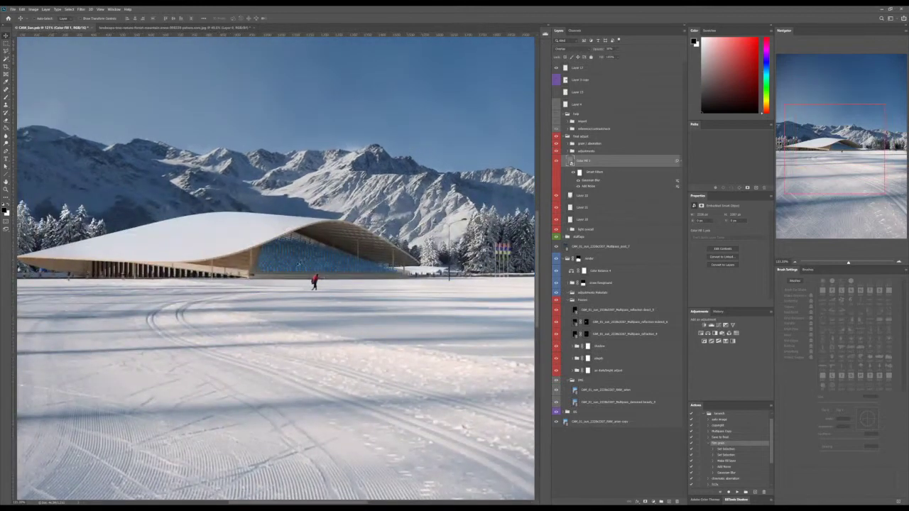
scroll(294, 263, up, 4)
key(ctrl+0)
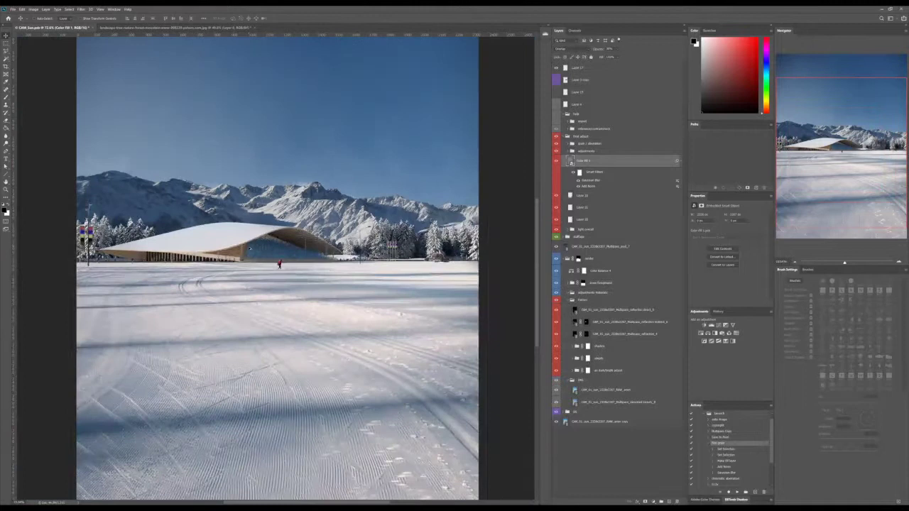
key(ctrl+minus)
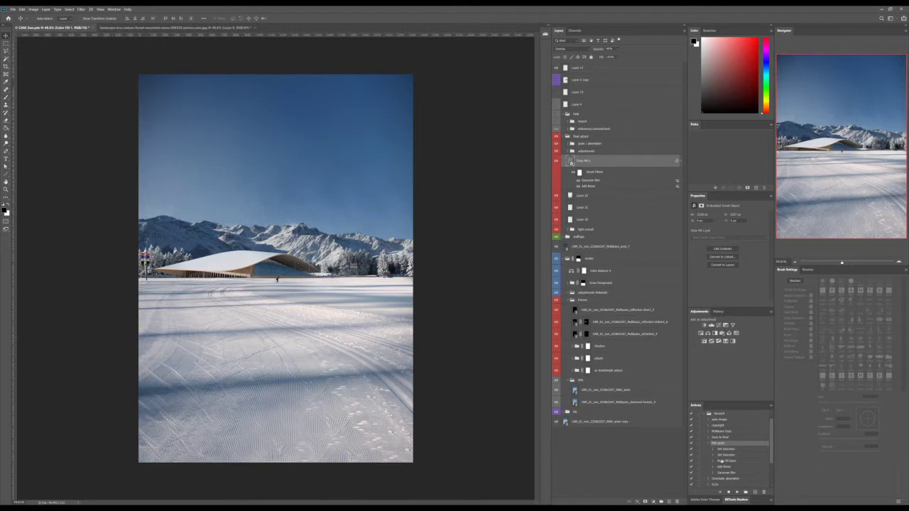
Step: Run the chromatic aberration action and offset its red and blue layers slightly for a subtle colour fringe
click(730, 480)
click(737, 492)
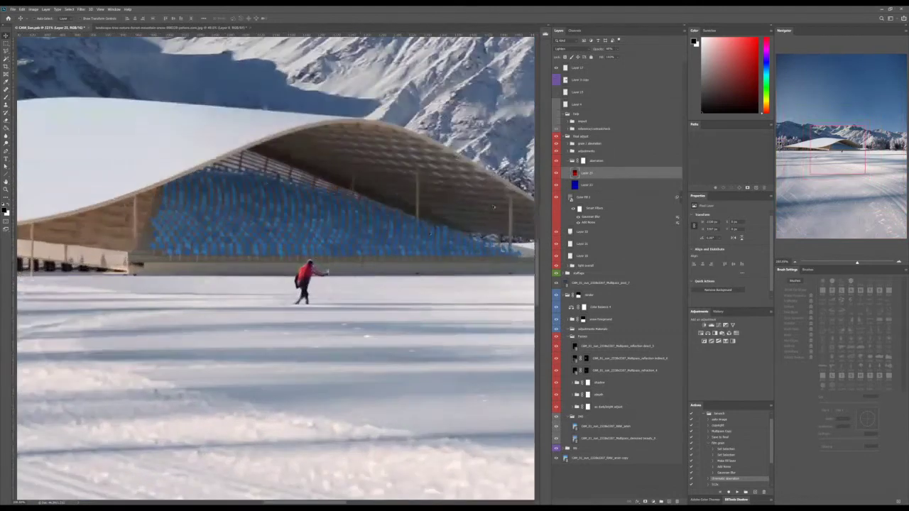
click(587, 184)
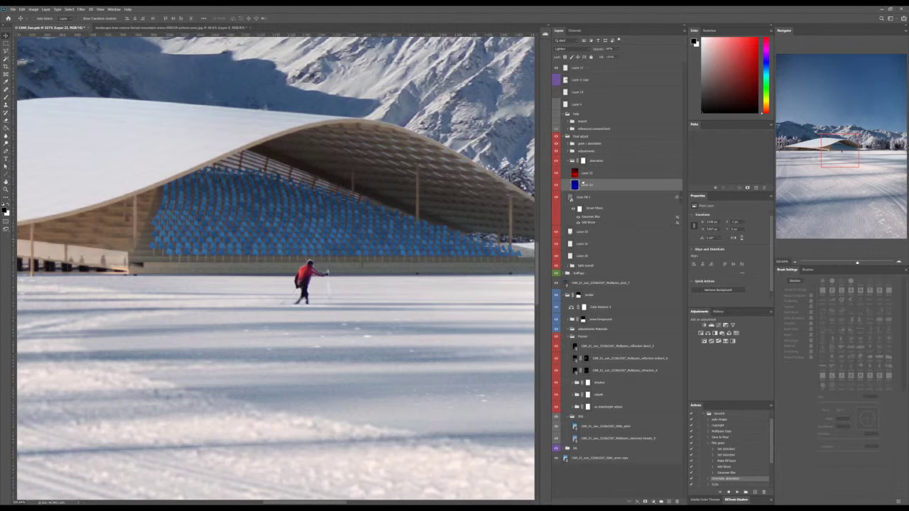
click(586, 175)
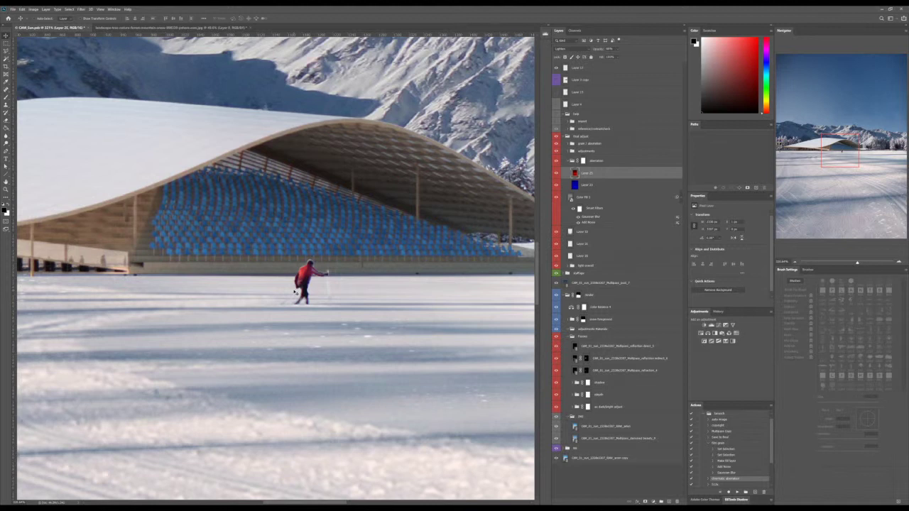
click(594, 185)
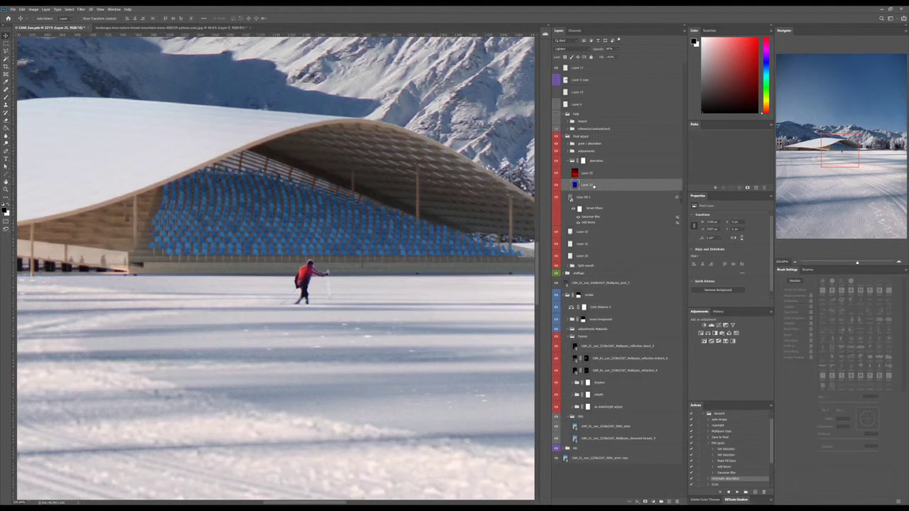
scroll(308, 331, down, 8)
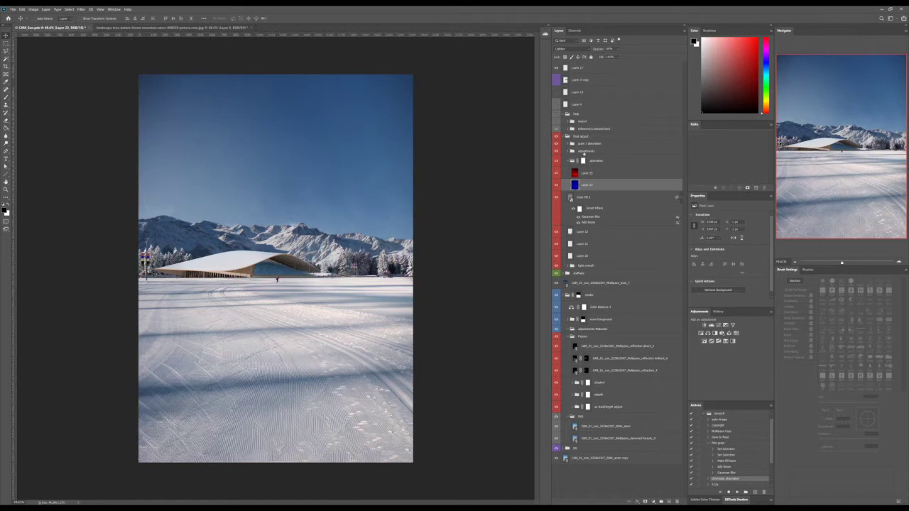
Step: Erase the aberration group's mask across the building and horizon with a large soft eraser to remove fringing there
click(586, 161)
click(593, 174)
click(595, 161)
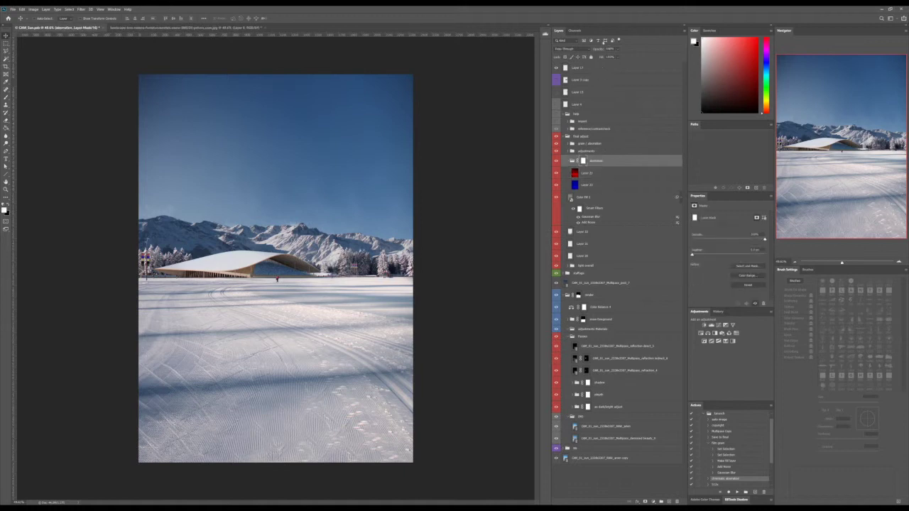
click(609, 49)
key(e)
drag(282, 274, 183, 281)
drag(245, 276, 364, 275)
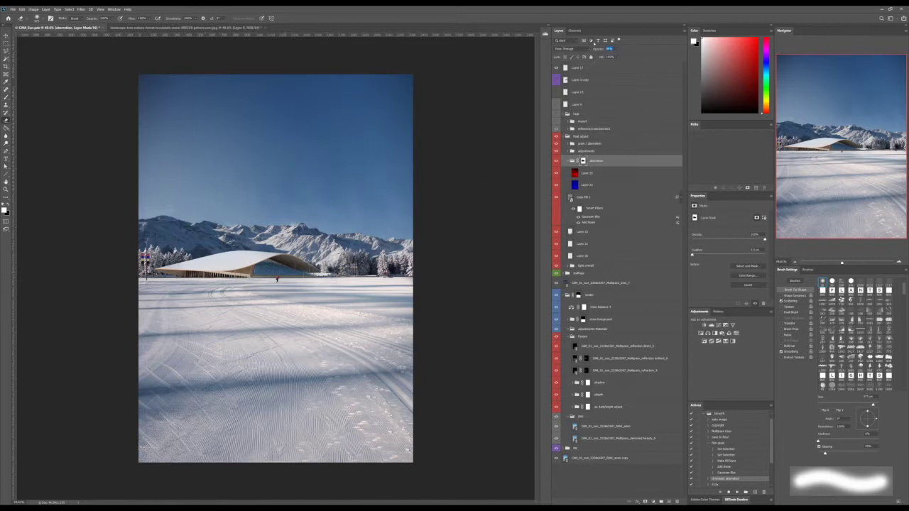
scroll(301, 284, down, 3)
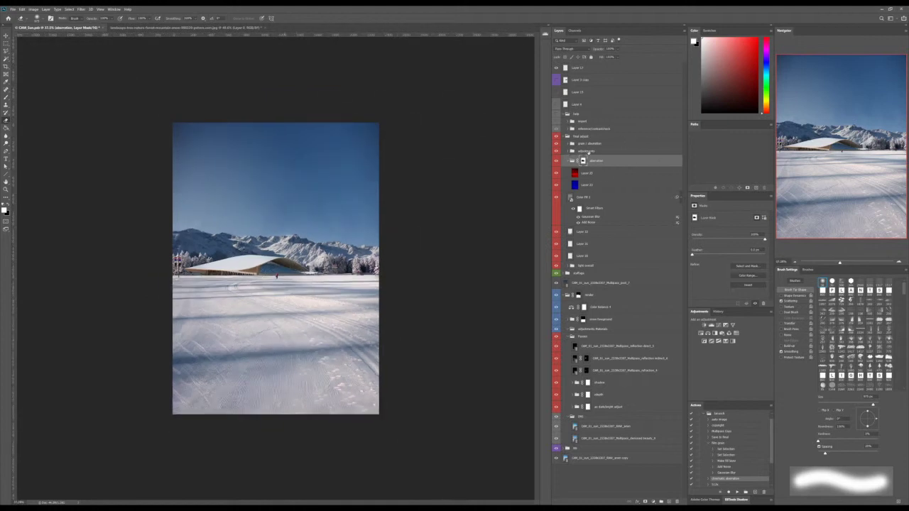
Step: Add a Selective Color adjustment above the adjustments group and reduce the black in the reds
click(586, 152)
click(725, 341)
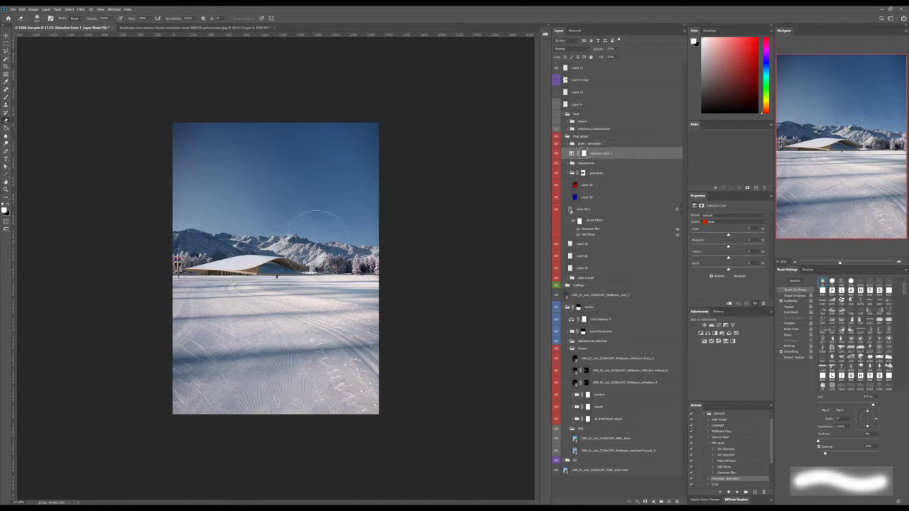
drag(269, 265, 357, 275)
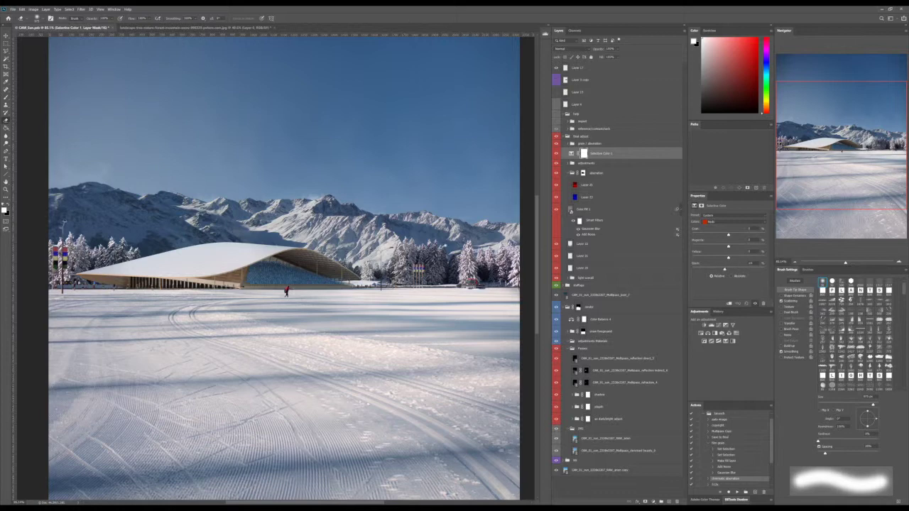
key(ctrl+0)
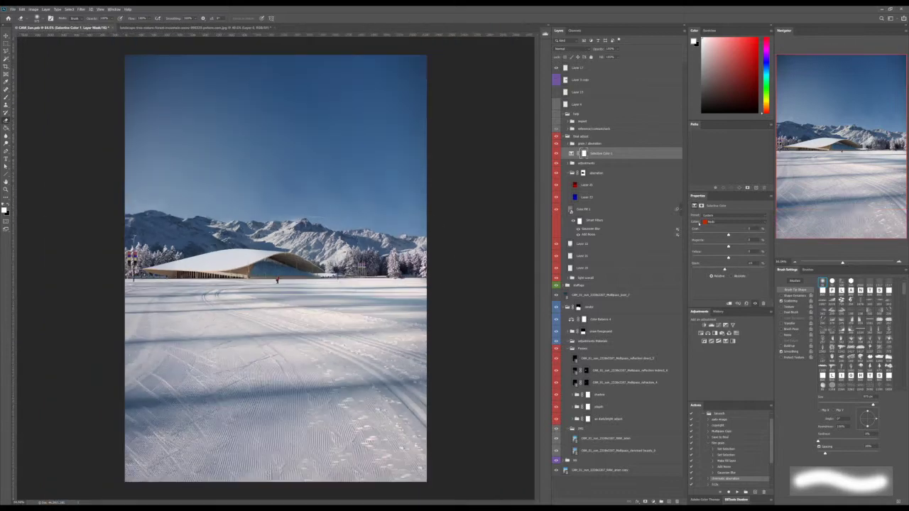
click(718, 224)
click(719, 232)
drag(749, 269, 744, 270)
click(716, 227)
Step: Expand the import group inside the help group, then show and select the material ID render pass
click(564, 114)
click(565, 115)
click(567, 123)
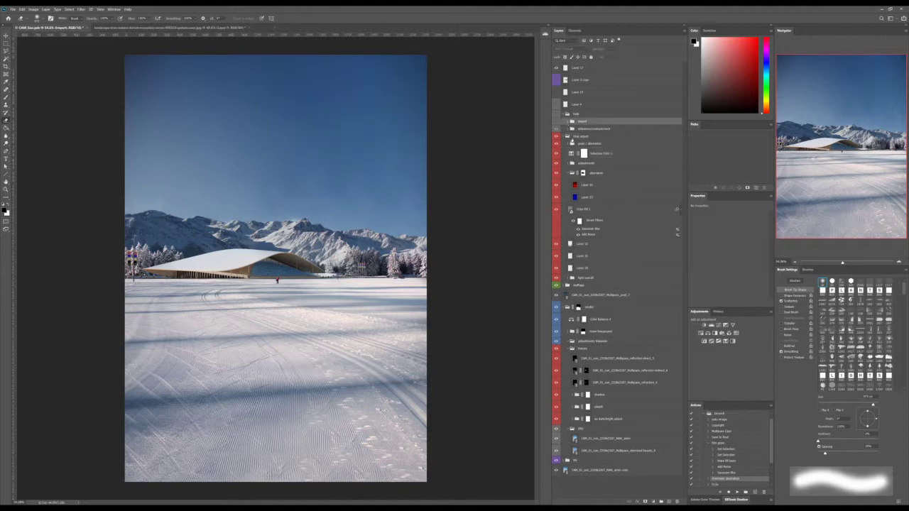
scroll(295, 270, down, 5)
scroll(295, 270, up, 1)
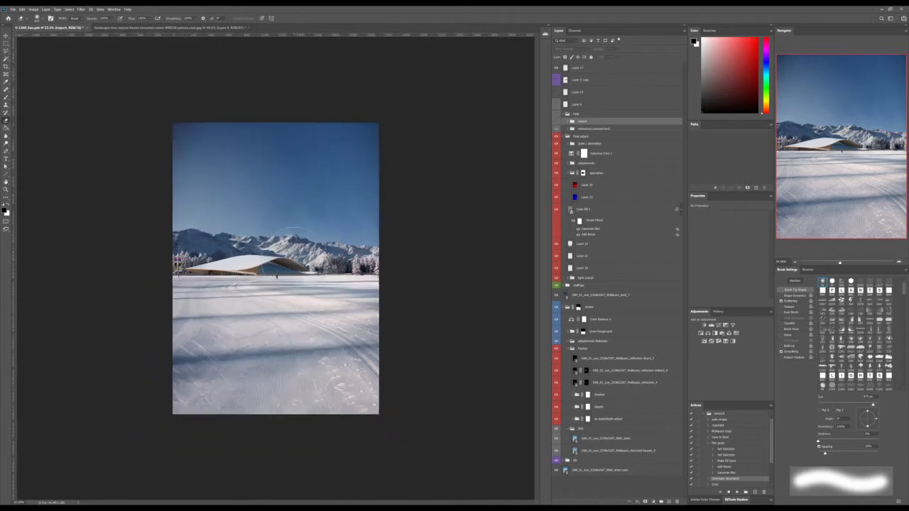
click(570, 121)
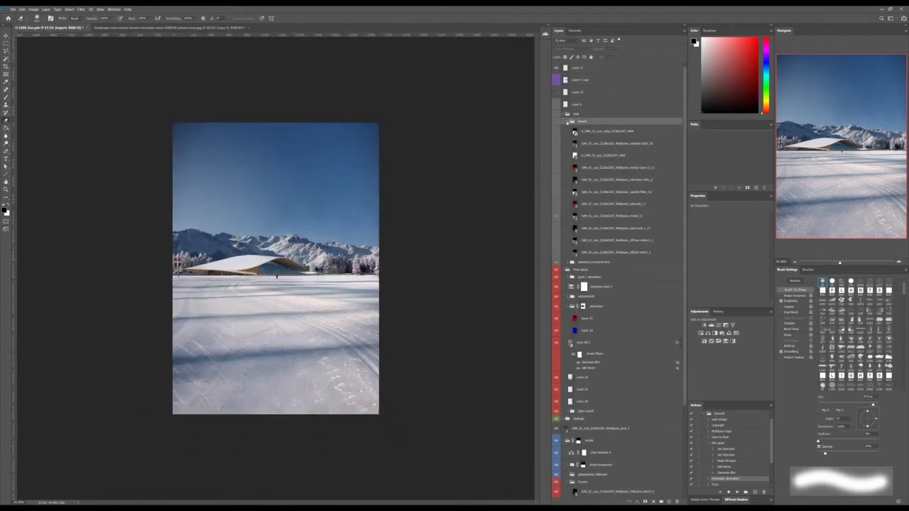
click(557, 216)
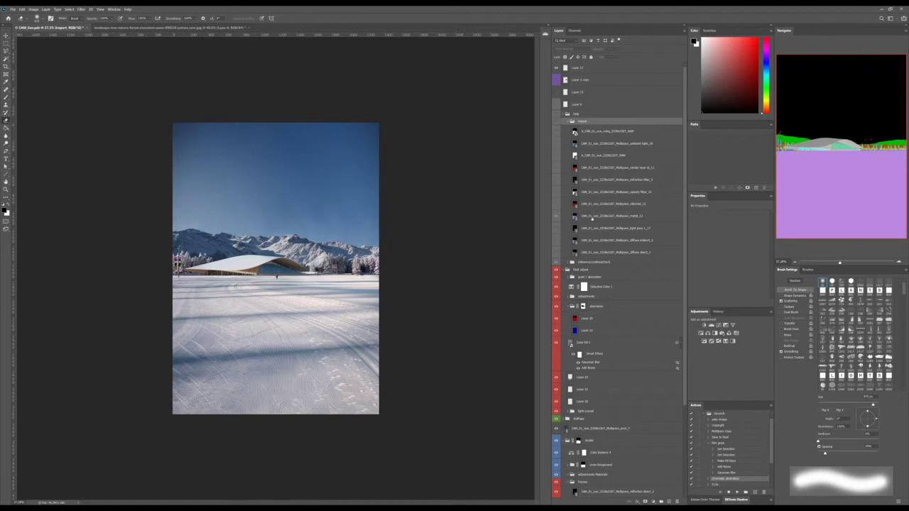
click(592, 217)
Step: Select the pavilion's wood colour on the material ID pass with the Magic Wand, then hide the pass and collapse its group
key(w)
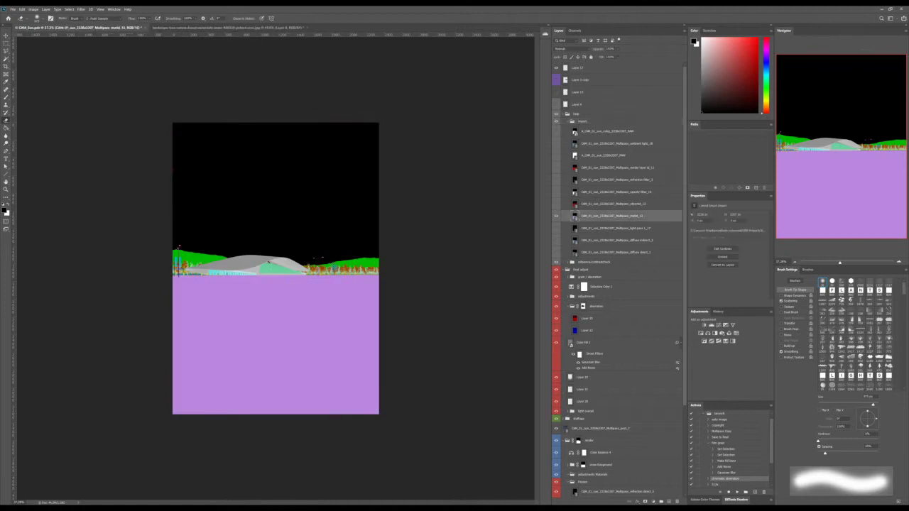
scroll(287, 282, up, 3)
click(235, 277)
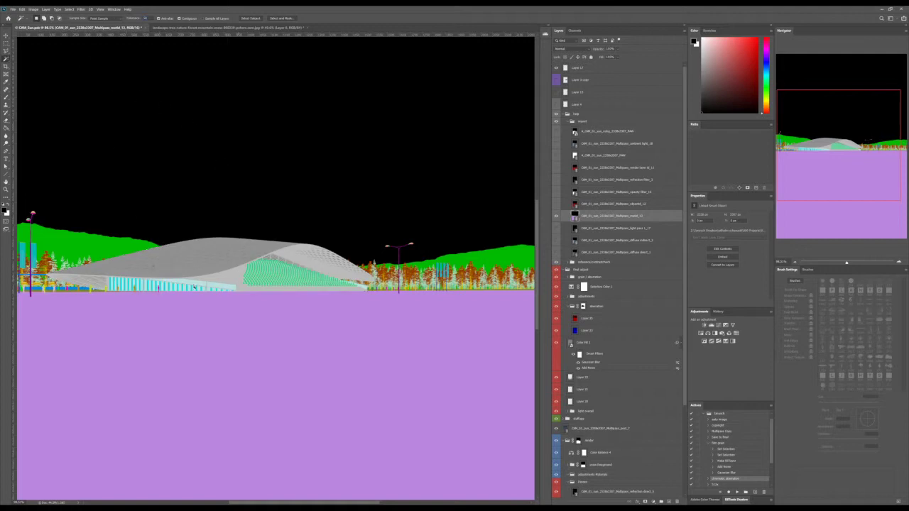
click(242, 277)
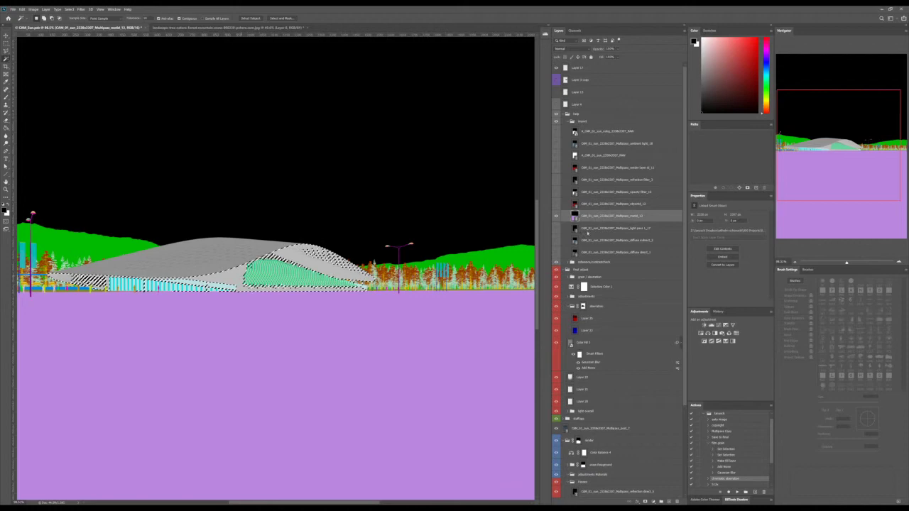
click(556, 216)
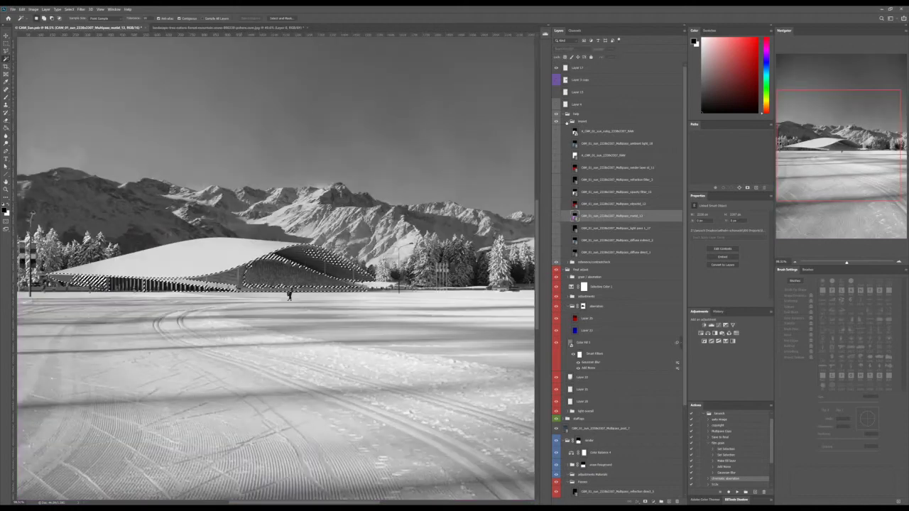
click(567, 121)
click(556, 122)
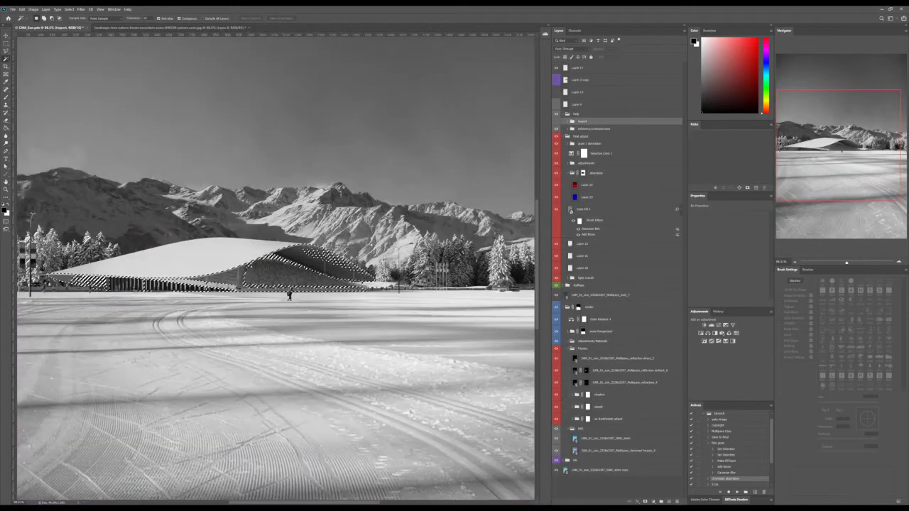
Step: Create a group above the adjustments materials group, mask it with the wood selection, and hide the help group
scroll(378, 239, down, 4)
click(598, 320)
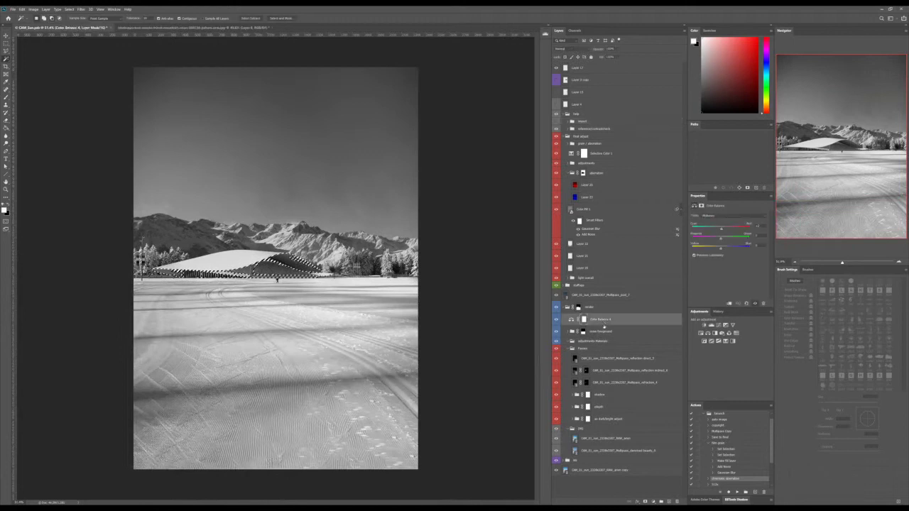
click(592, 342)
click(661, 501)
click(646, 502)
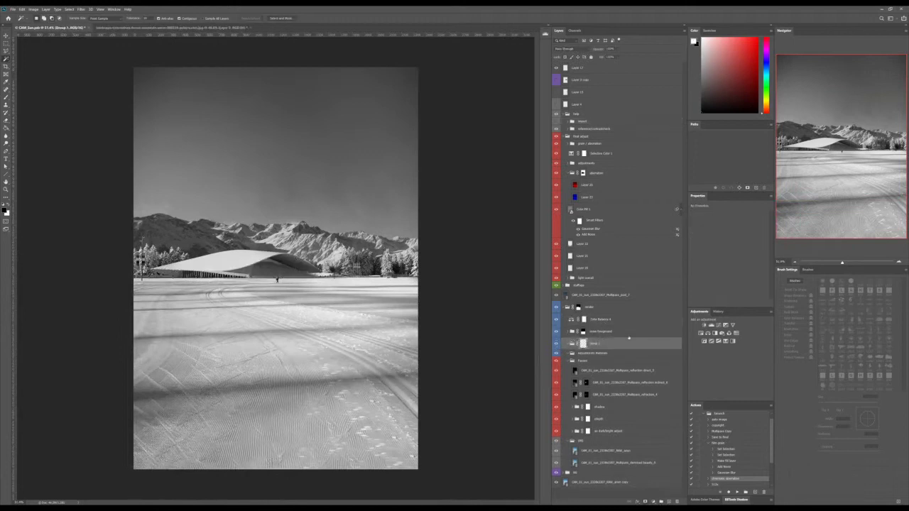
click(556, 114)
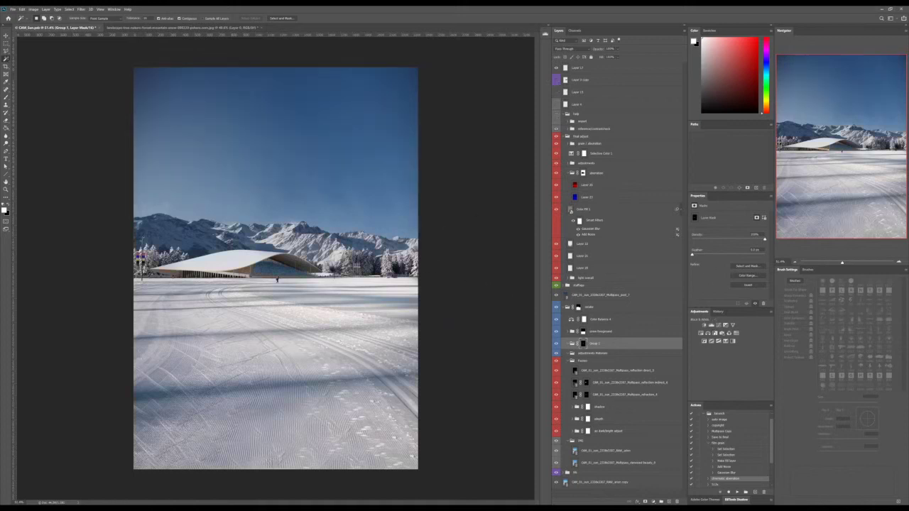
Step: Add a Hue/Saturation adjustment in the masked wood group, raise its saturation, keep hue at 0 and set opacity to 30%
click(701, 333)
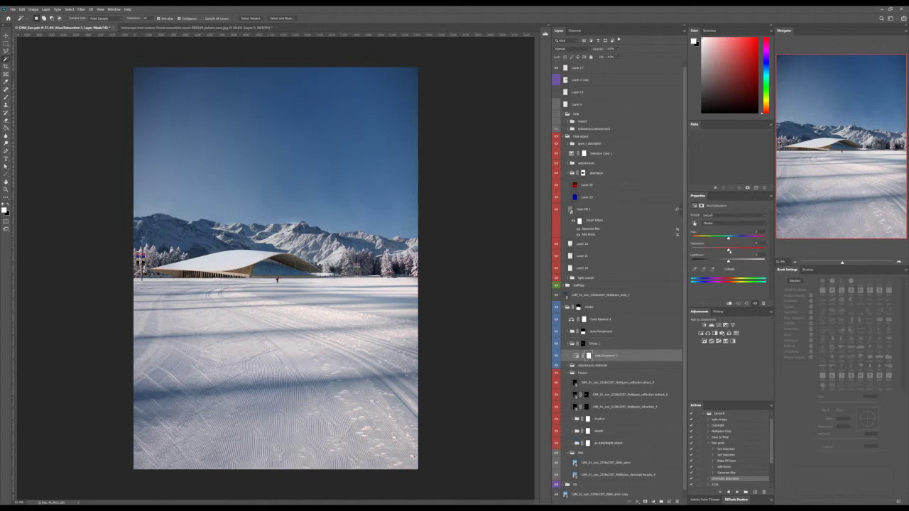
drag(729, 250, 738, 251)
scroll(312, 266, down, 2)
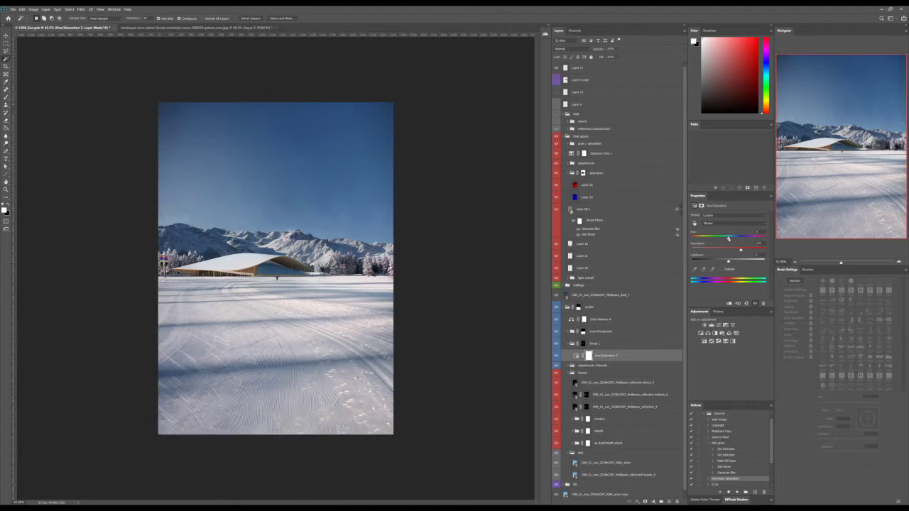
drag(726, 238, 729, 238)
text(0)
key(Return)
click(610, 49)
text(30)
Step: Refine the reds in the Selective Color adjustment with less magenta, more yellow and less black
click(597, 153)
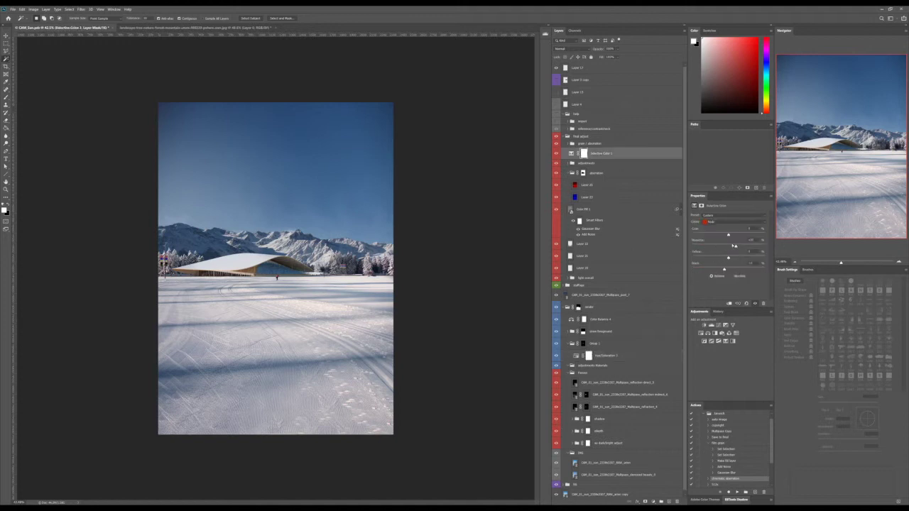
drag(728, 245, 723, 245)
drag(724, 272, 719, 269)
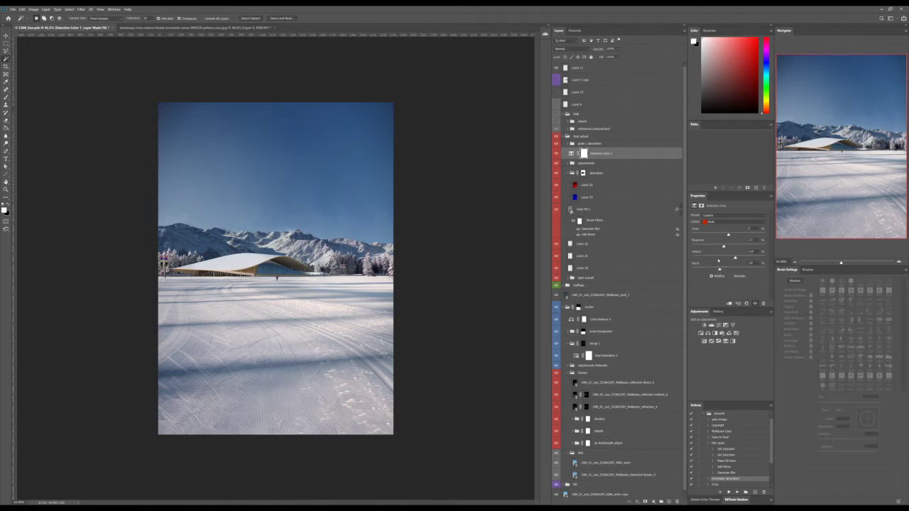
Step: Fine-tune the yellows in the Selective Color adjustment and increase the black in its cyans slightly
click(723, 223)
click(723, 232)
drag(744, 270, 733, 246)
click(718, 244)
mouse_move(728, 271)
mouse_down()
mouse_move(741, 270)
mouse_move(721, 265)
mouse_up()
scroll(339, 213, down, 5)
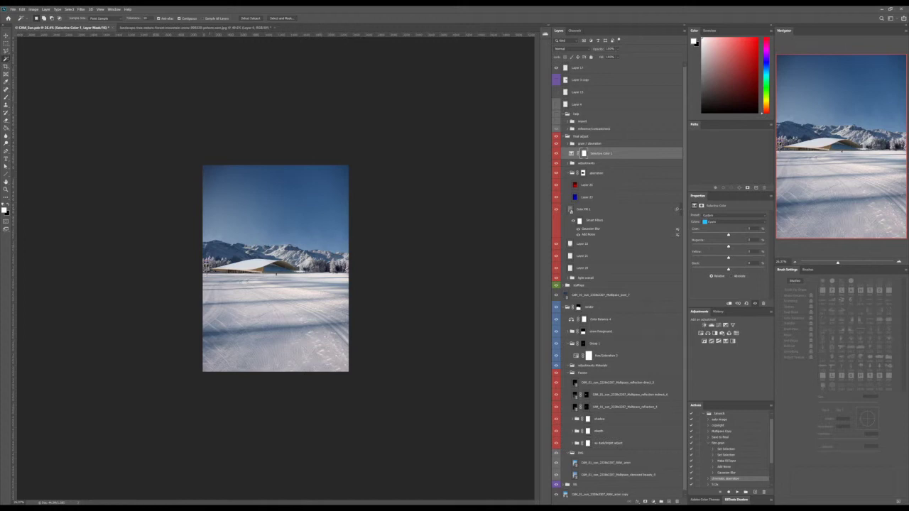
scroll(275, 268, up, 3)
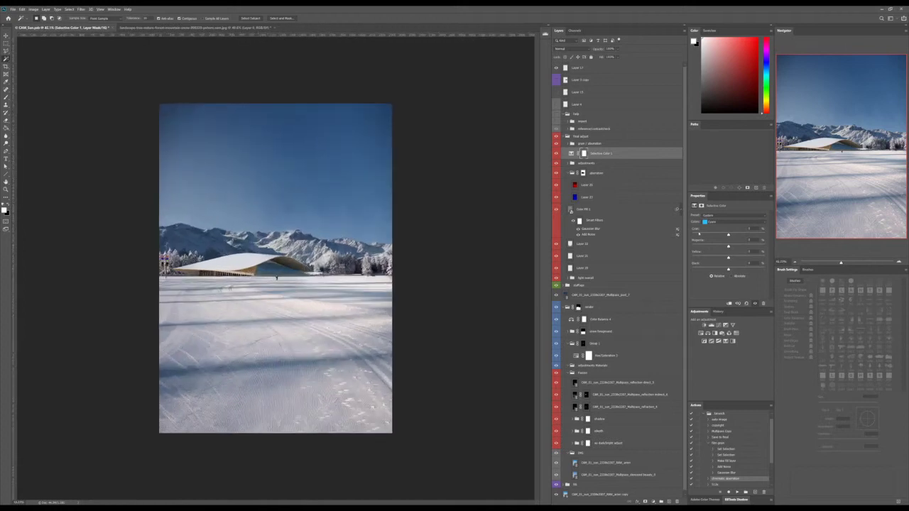
drag(728, 270, 733, 269)
Step: Adjust the black amount of the blues in the Selective Color adjustment
click(714, 222)
click(720, 250)
drag(728, 269, 729, 270)
key(Down)
Step: Reduce the opacity of the masked aberration group, checking its red layer's effect on the snowy trees
click(583, 174)
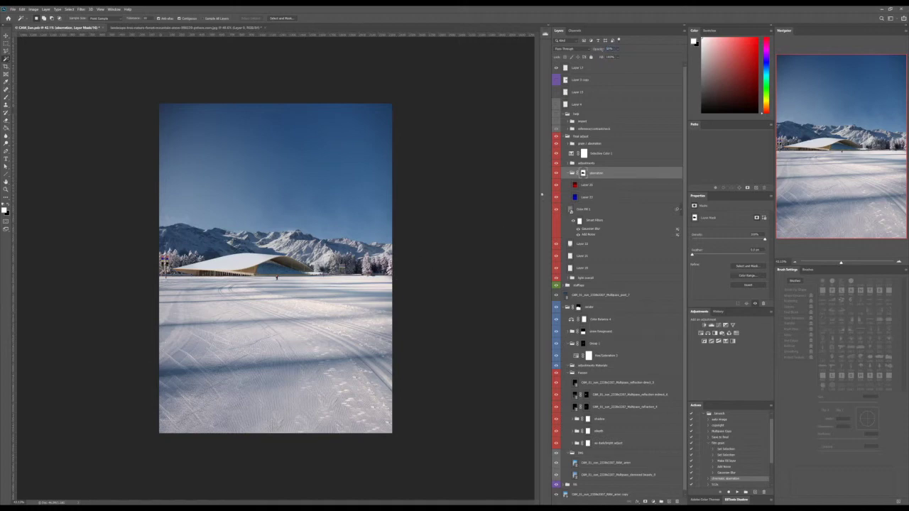
scroll(373, 266, up, 10)
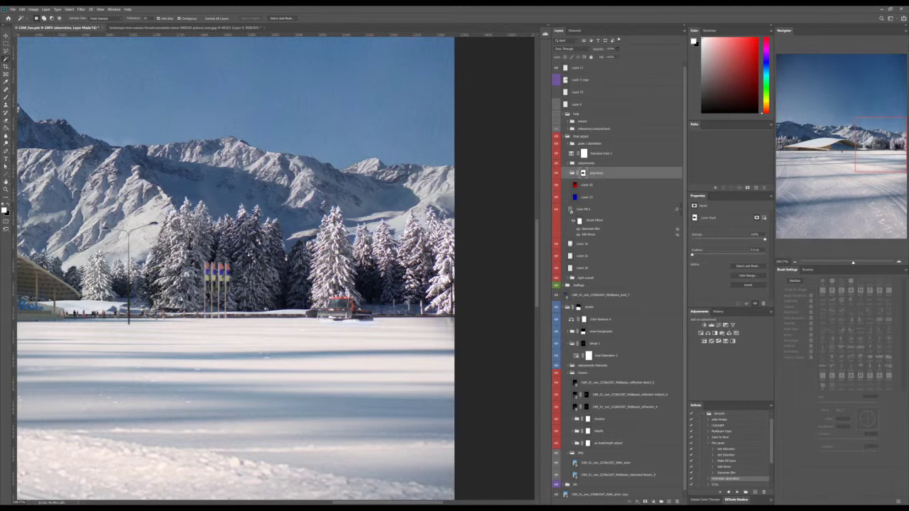
click(577, 185)
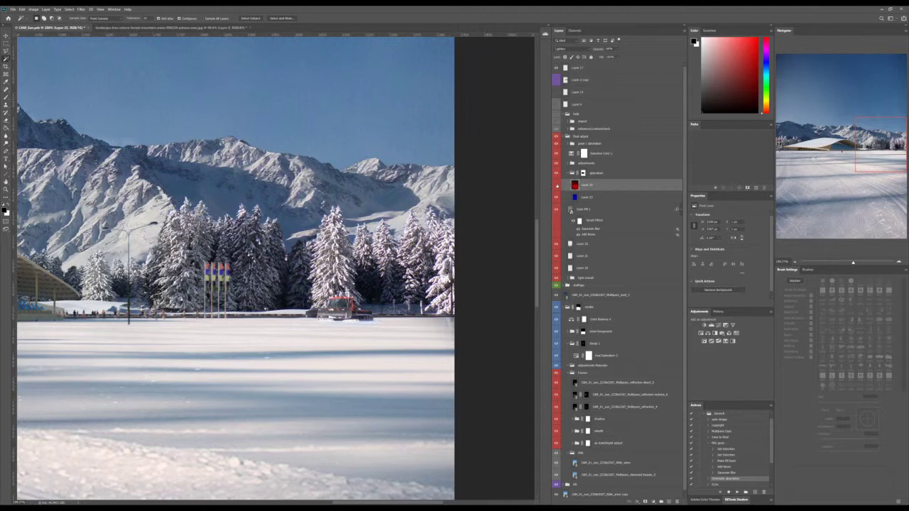
click(557, 185)
scroll(378, 220, down, 8)
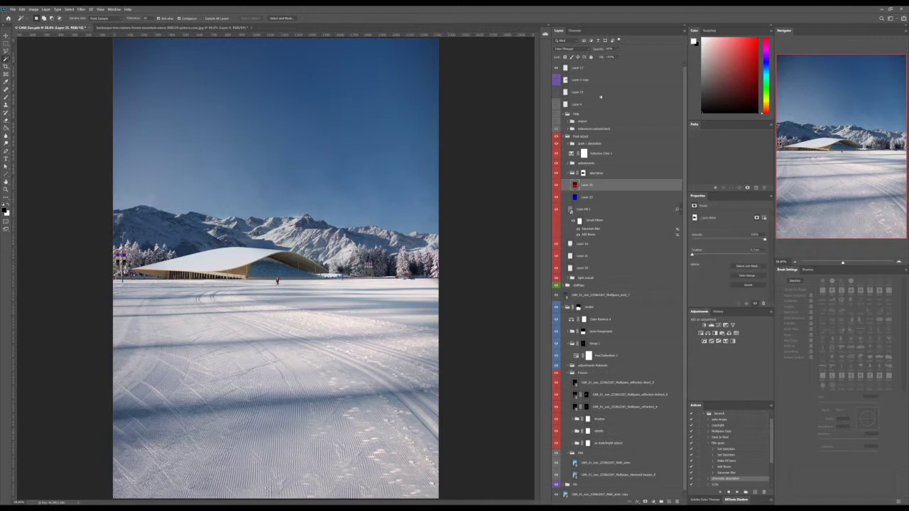
click(583, 173)
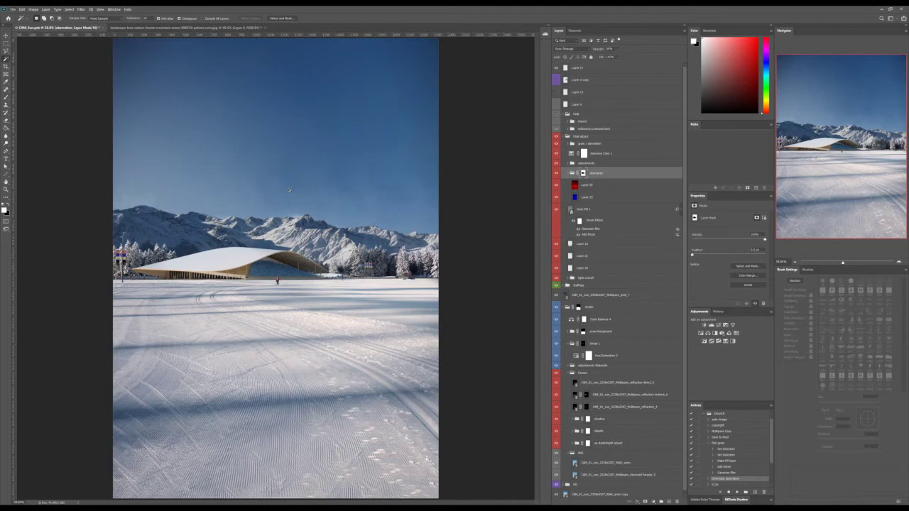
scroll(290, 190, down, 4)
scroll(306, 199, up, 2)
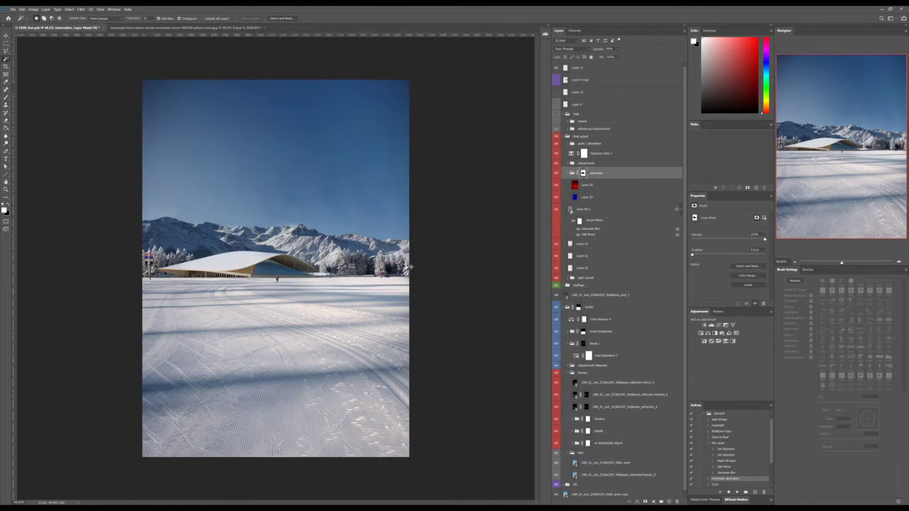
scroll(425, 244, down, 1)
Step: Fine-tune the magentas in the Selective Color adjustment through small changes to cyan, yellow and black
click(593, 154)
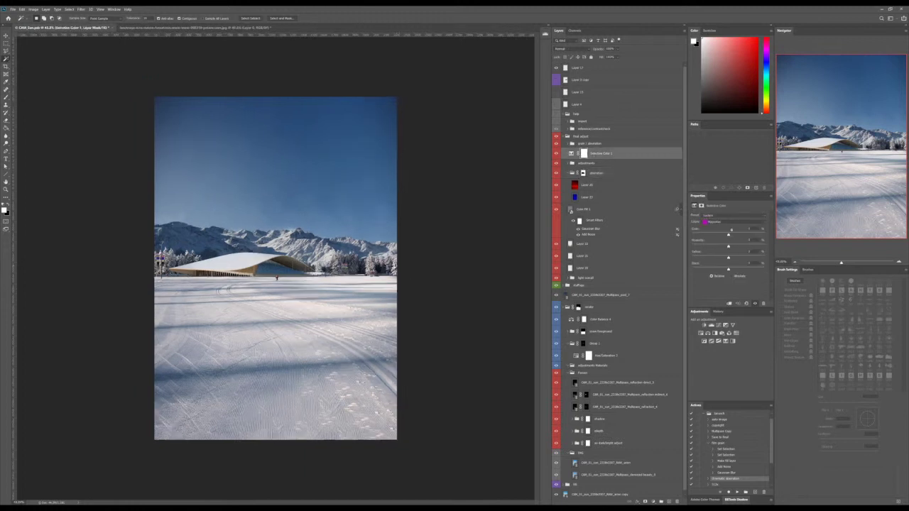
click(729, 225)
click(720, 257)
drag(728, 260, 735, 258)
drag(728, 271, 731, 269)
key(shift+Down)
drag(727, 235, 723, 235)
text(-1)
Step: Fine-tune the remaining tonal ranges of the Selective Color adjustment, with slightly more cyan and magenta in the blacks
click(717, 225)
click(718, 262)
drag(729, 270, 730, 270)
click(718, 265)
mouse_move(729, 269)
mouse_down()
mouse_move(751, 265)
mouse_move(731, 268)
mouse_up()
Step: Close the snowy forest photo document and return to the main composite
scroll(328, 281, down, 2)
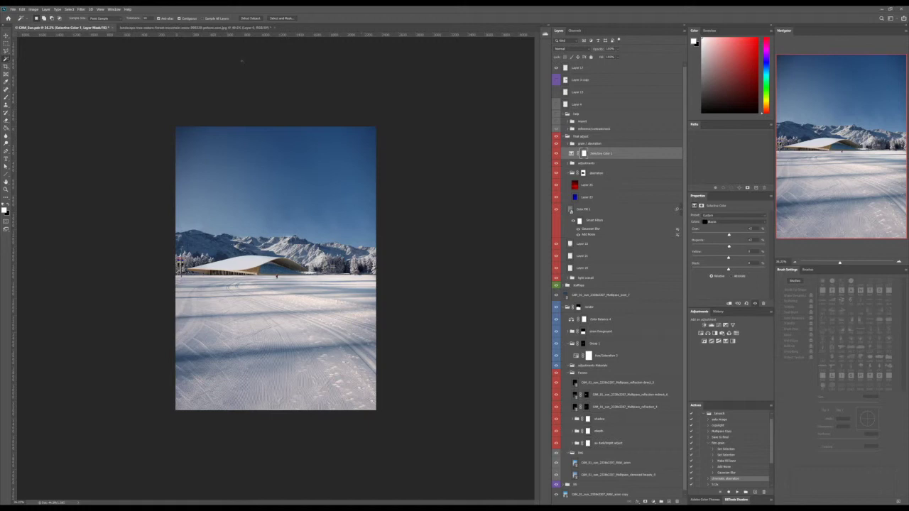
click(241, 28)
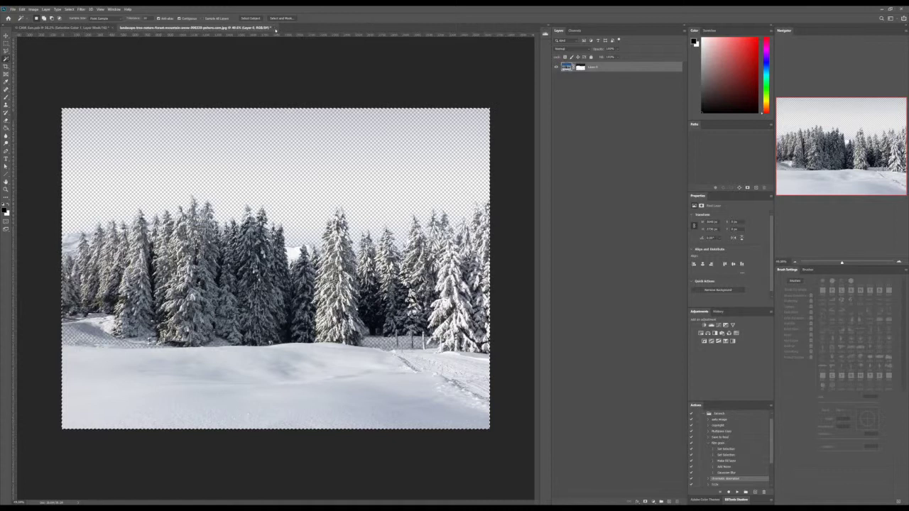
key(ctrl+w)
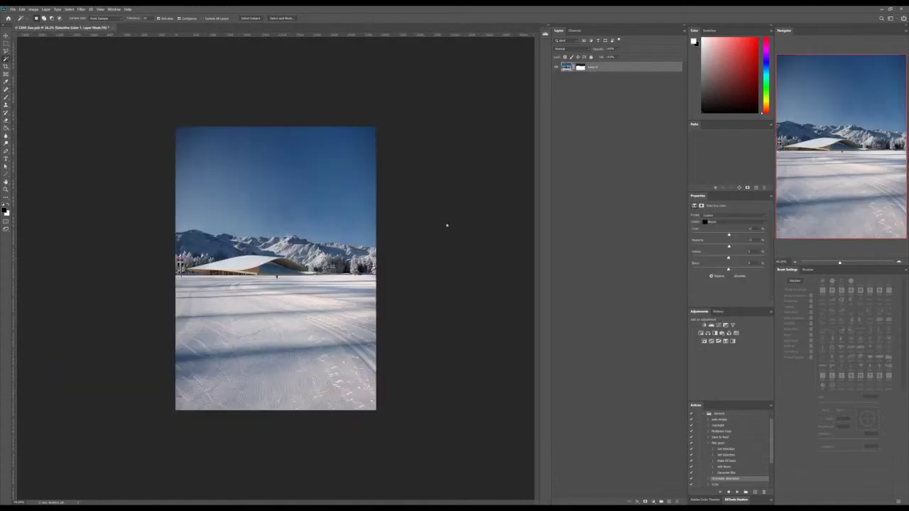
Step: Duplicate the denoised beauty render layer to the very top of the layer stack
scroll(586, 476, down, 1)
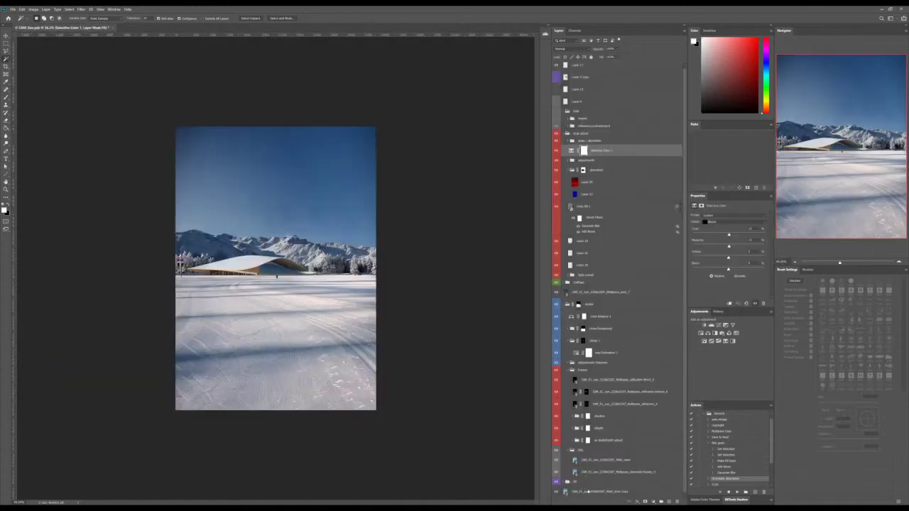
click(588, 491)
drag(588, 472, 654, 37)
drag(612, 63, 612, 66)
key(ctrl+plus)
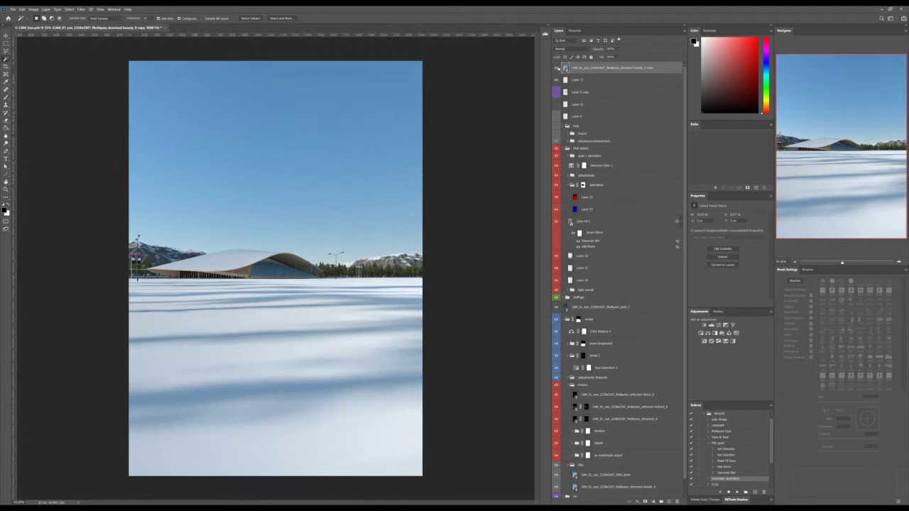
Step: Compare the raw render with the finished composite by repeatedly showing and hiding the copied beauty layer, leaving it hidden
click(557, 68)
click(557, 68)
click(556, 68)
click(557, 68)
click(557, 67)
click(559, 67)
click(558, 68)
click(558, 68)
click(558, 68)
click(559, 67)
click(558, 68)
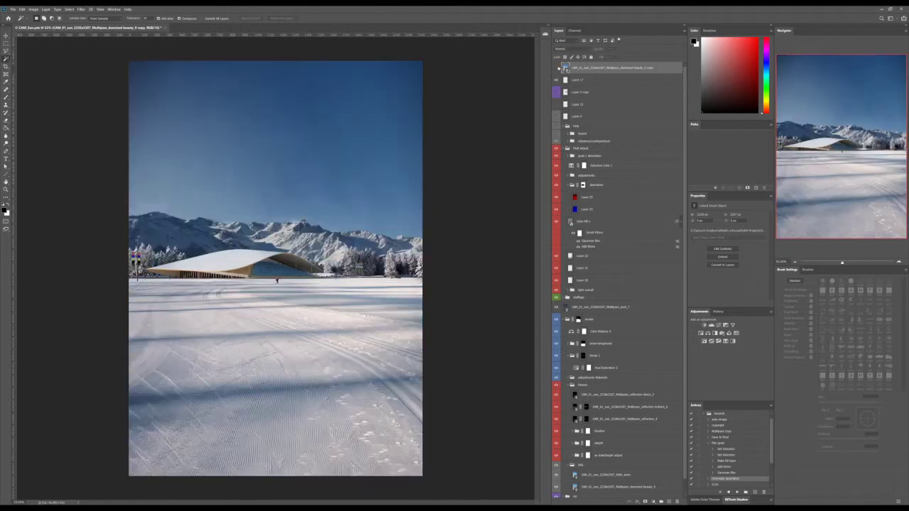
click(558, 68)
click(558, 68)
click(558, 67)
click(558, 68)
click(558, 67)
click(558, 68)
click(558, 68)
click(558, 68)
Step: Switch to Bridge and preview the first ski-track photo in the references folder
key(alt+Tab)
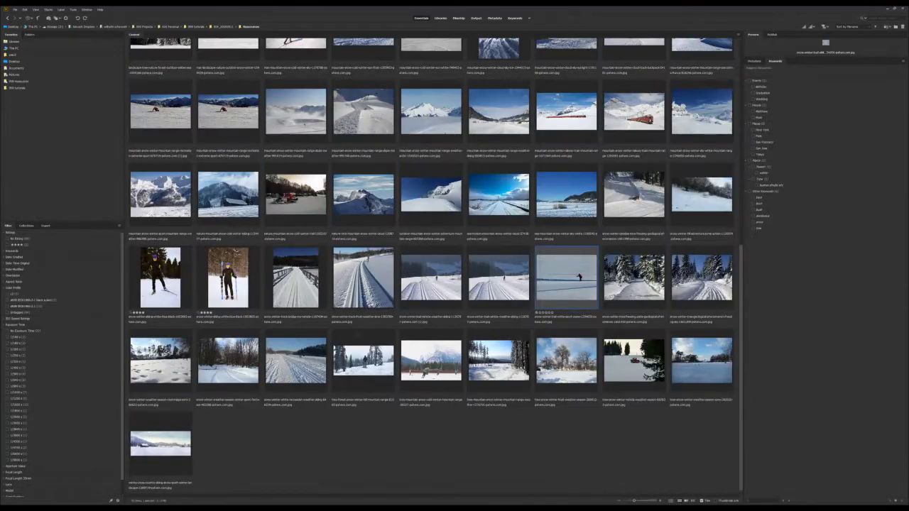
scroll(435, 267, up, 5)
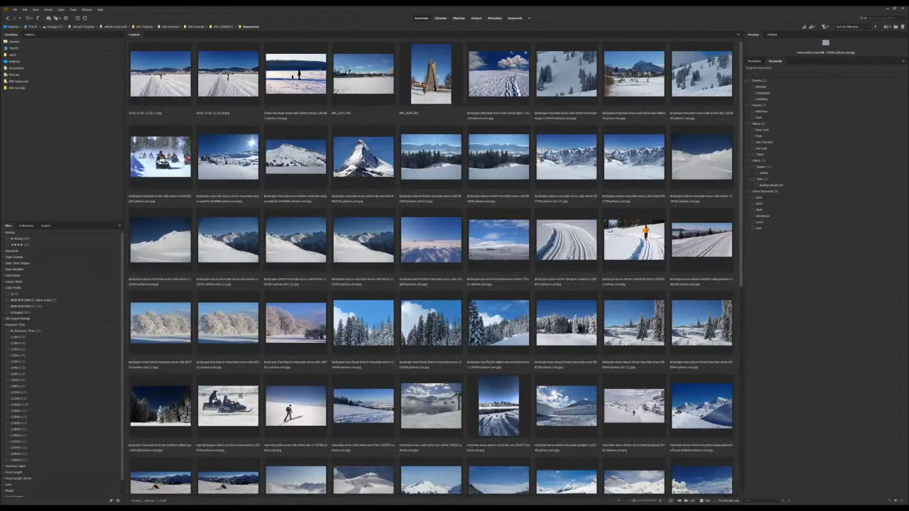
click(174, 82)
key(space)
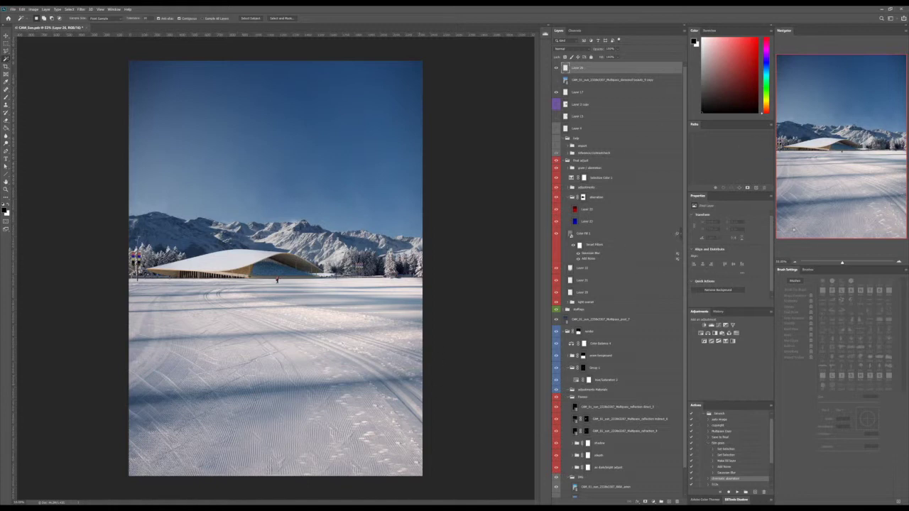
Step: Trace the tracks leading to the pavilion in thick black on the empty top layer with a hard brush
key(b)
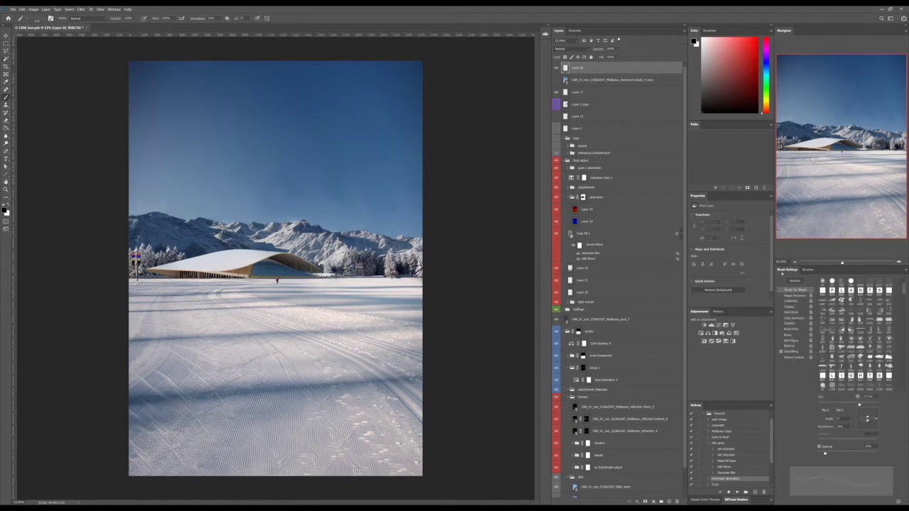
click(833, 282)
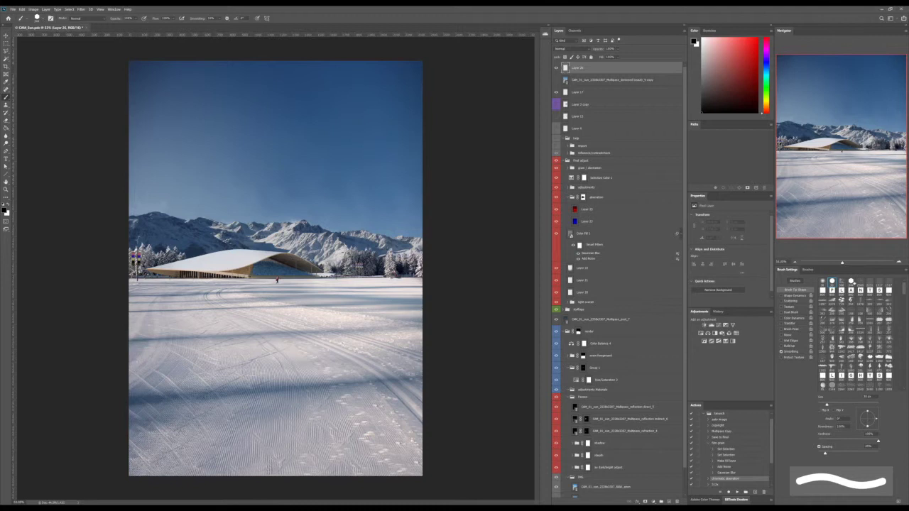
click(852, 282)
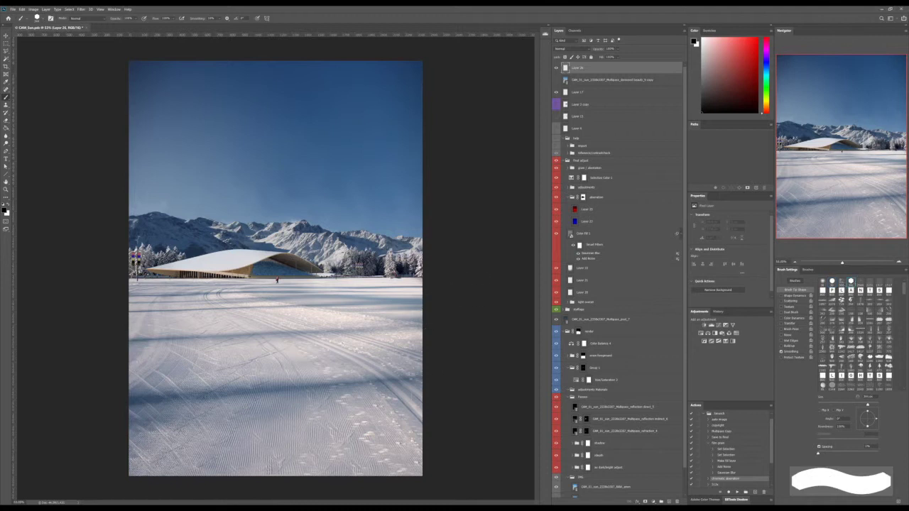
mouse_move(428, 415)
mouse_down()
mouse_move(375, 370)
mouse_move(242, 306)
mouse_move(239, 279)
mouse_move(251, 273)
mouse_move(237, 294)
mouse_move(270, 312)
mouse_move(363, 338)
mouse_move(407, 366)
mouse_up()
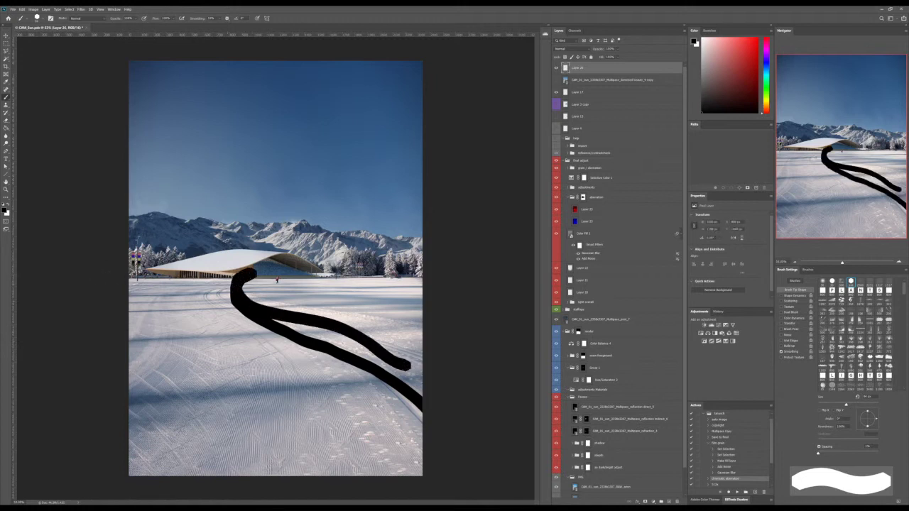
mouse_move(122, 375)
mouse_down()
mouse_move(139, 332)
mouse_move(194, 277)
mouse_move(245, 273)
mouse_move(260, 256)
mouse_move(256, 284)
mouse_move(283, 279)
mouse_up()
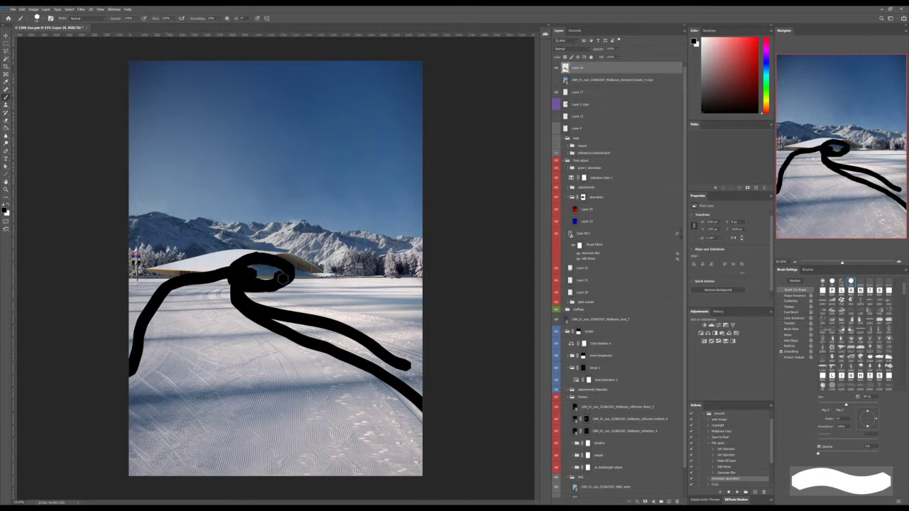
Step: Save the document and clear the black strokes from the top layer
key(ctrl+s)
key(ctrl+a)
key(Delete)
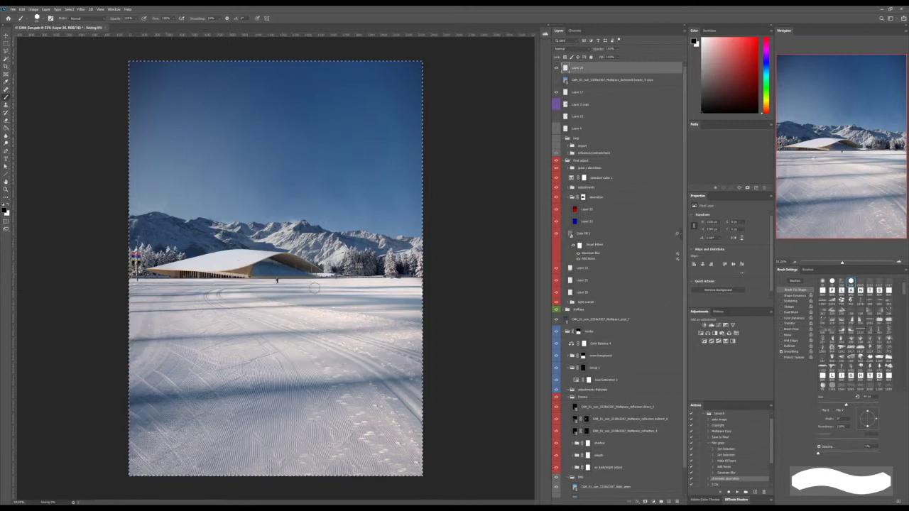
Step: Circle the pavilion's glazed front and trace its leading lines with a smaller red brush, then clear the strokes
click(757, 38)
key(bracketleft)
key(bracketleft)
key(bracketleft)
key(bracketleft)
key(bracketleft)
key(bracketleft)
mouse_move(284, 258)
mouse_down()
mouse_move(259, 264)
mouse_move(304, 286)
mouse_move(302, 261)
mouse_move(256, 274)
mouse_move(305, 278)
mouse_up()
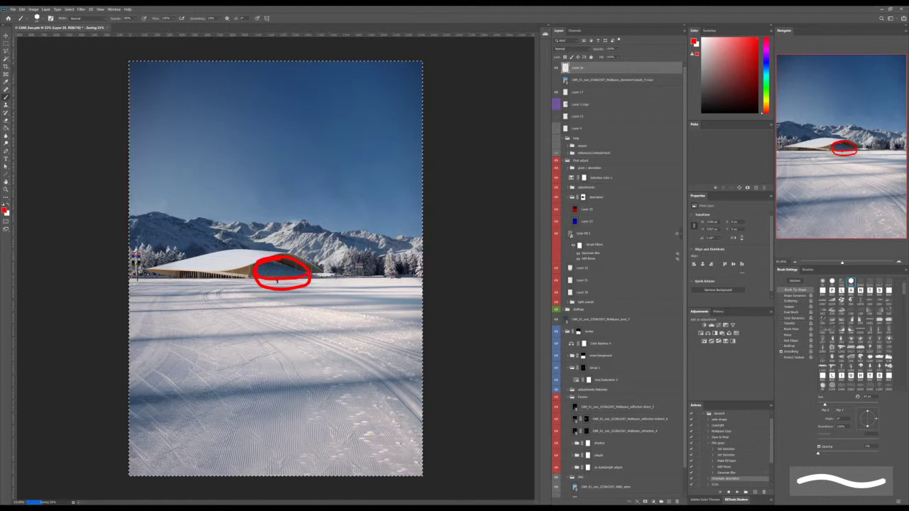
mouse_move(433, 408)
mouse_down()
mouse_move(245, 293)
mouse_move(229, 278)
mouse_move(247, 265)
mouse_move(131, 304)
mouse_up()
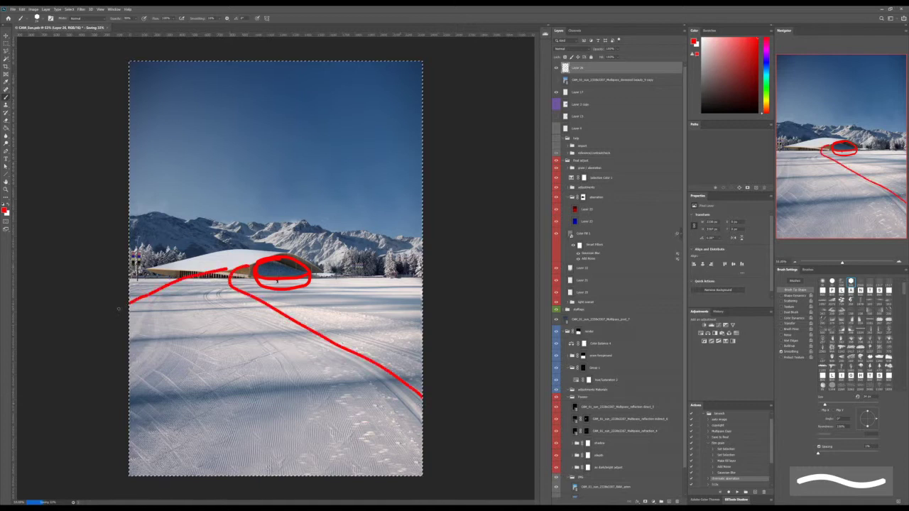
mouse_move(131, 367)
mouse_down()
mouse_move(180, 300)
mouse_move(229, 270)
mouse_up()
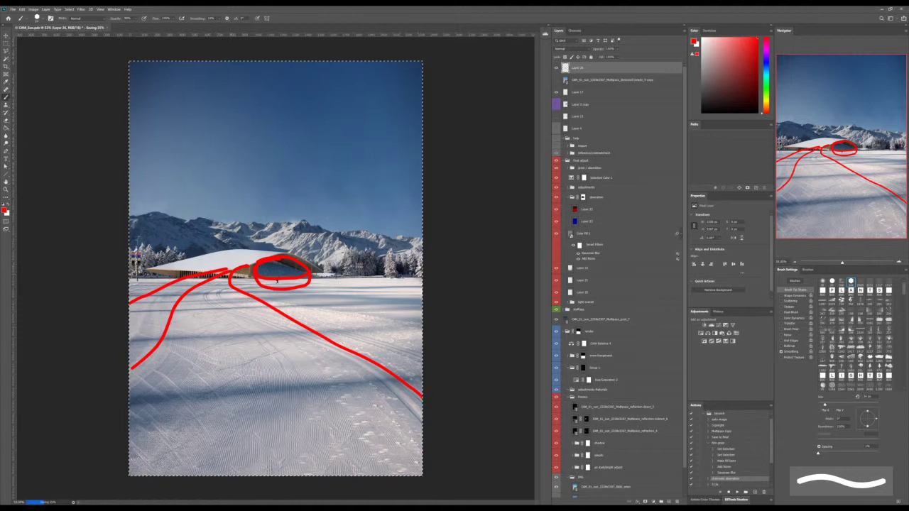
key(Delete)
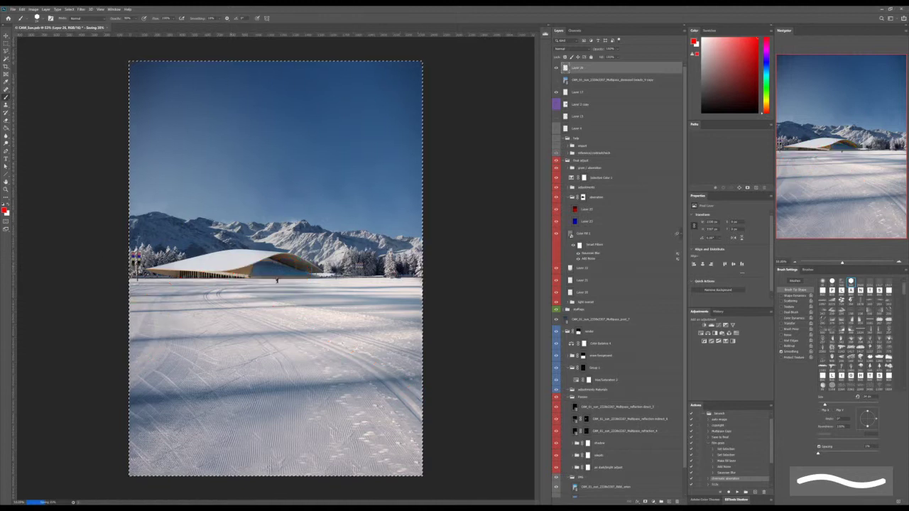
Step: Outline the pavilion in red, check the shape at a reduced image size, then clear the outline
mouse_move(168, 244)
mouse_down()
mouse_move(142, 264)
mouse_move(232, 252)
mouse_move(172, 245)
mouse_up()
key(Delete)
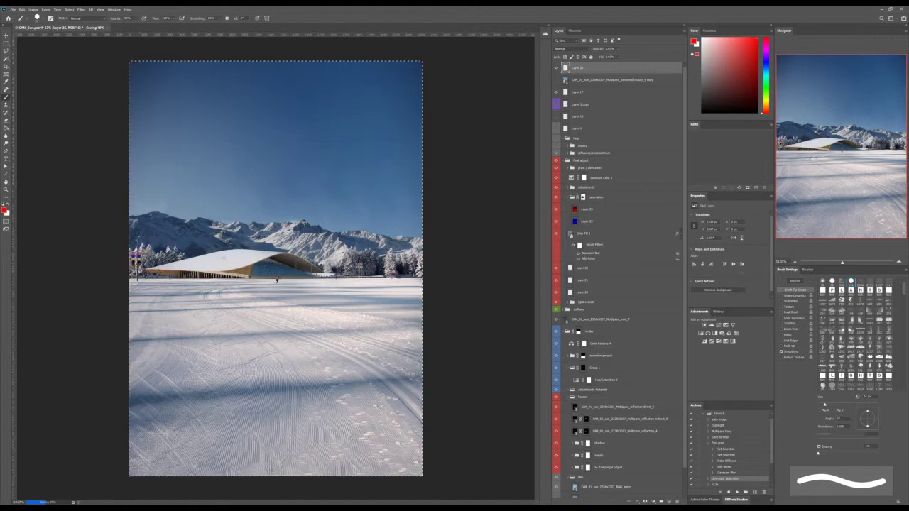
drag(280, 253, 283, 254)
shift+click(238, 248)
shift+click(145, 269)
shift+click(224, 272)
shift+click(280, 253)
key(Delete)
scroll(224, 265, down, 6)
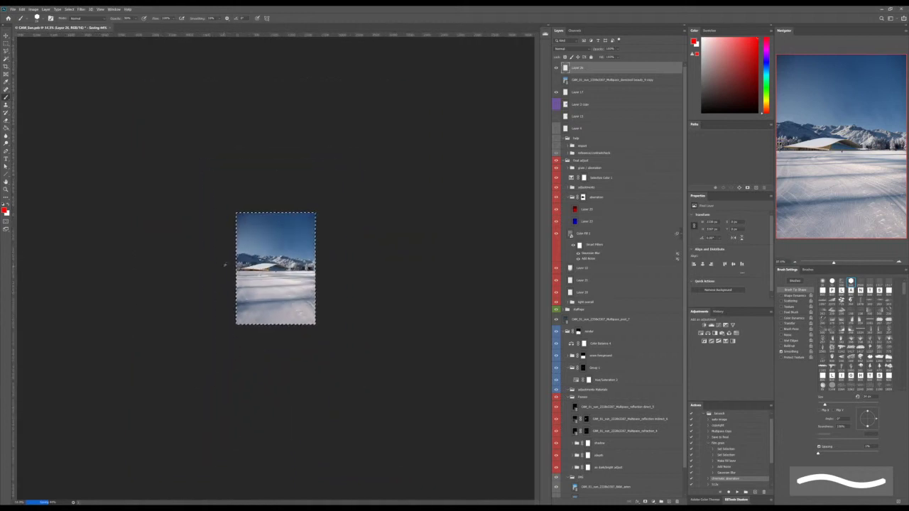
scroll(224, 265, up, 2)
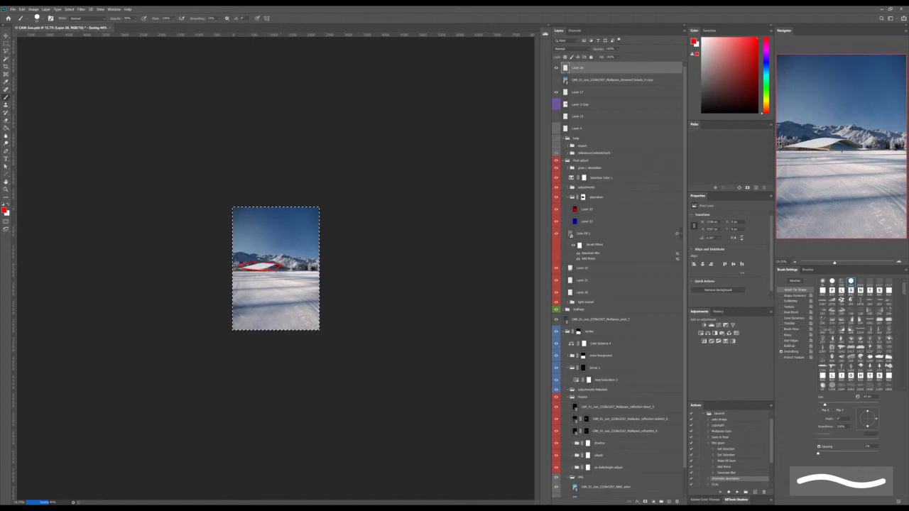
scroll(276, 268, up, 5)
key(Delete)
key(ctrl+d)
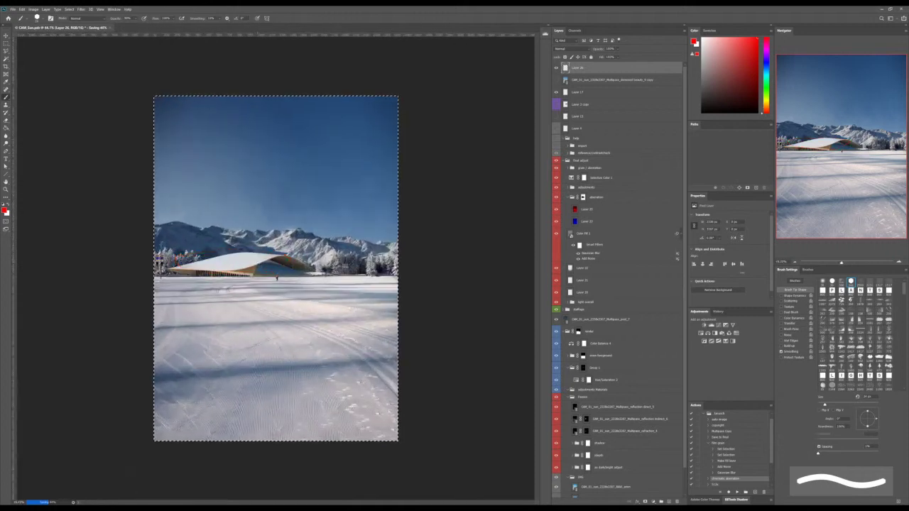
Step: Hide the sketch layer and compare the composite with the raw beauty render, leaving the render hidden
key(ctrl+a)
scroll(276, 268, up, 3)
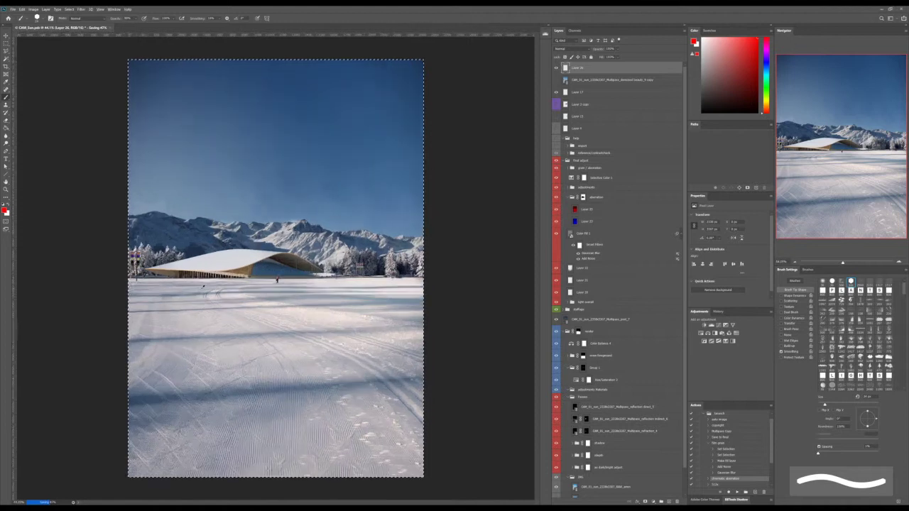
scroll(275, 268, down, 1)
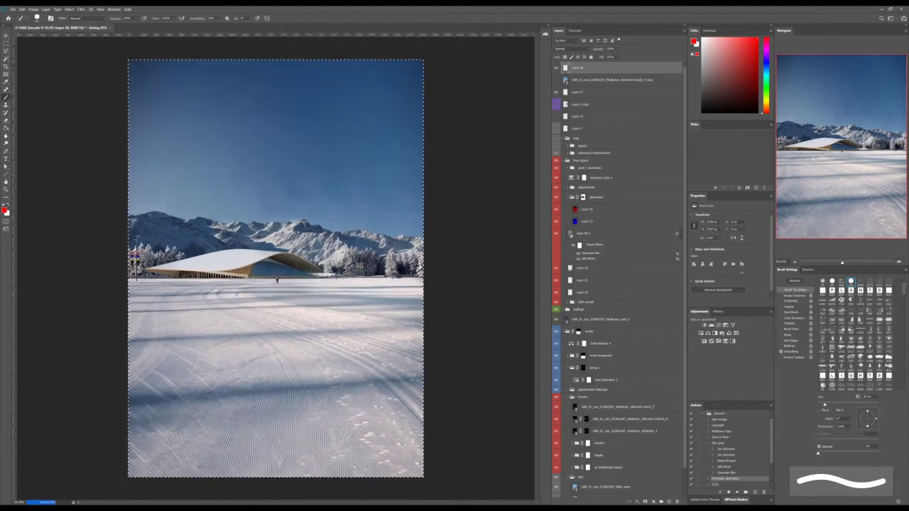
scroll(275, 268, up, 1)
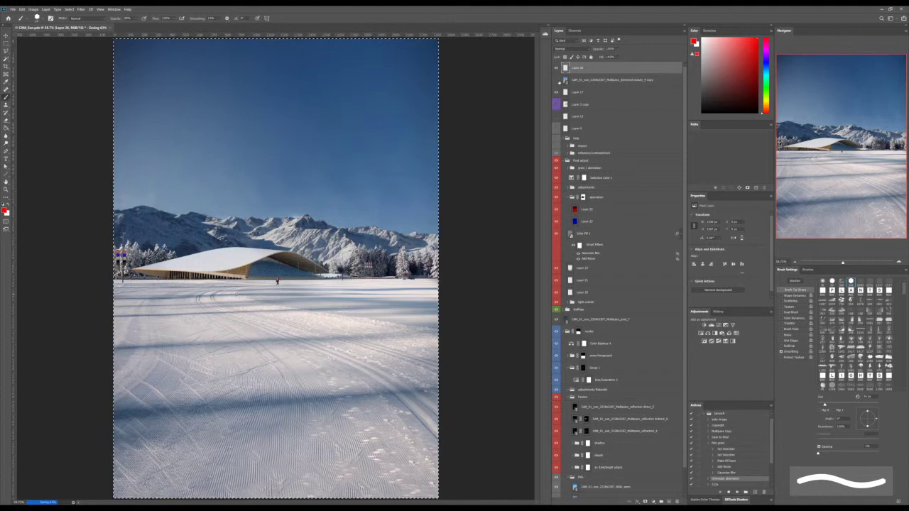
click(556, 69)
click(556, 80)
click(558, 81)
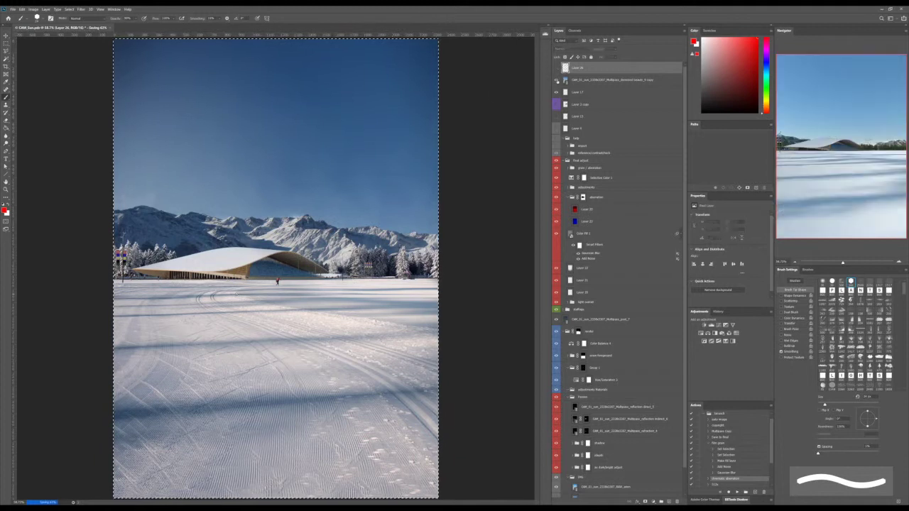
click(558, 81)
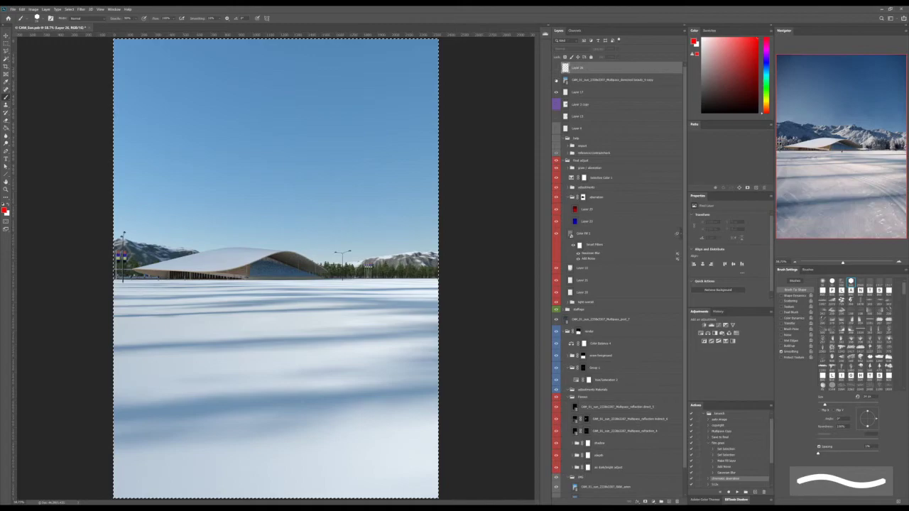
click(556, 80)
Step: Present the finished image in full-screen mode with the selection cleared and the rulers hidden
key(f)
key(f)
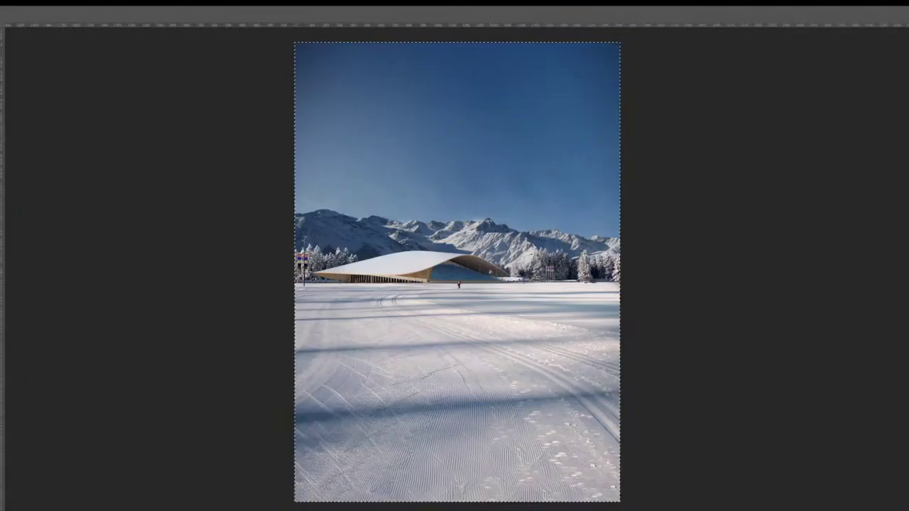
key(f)
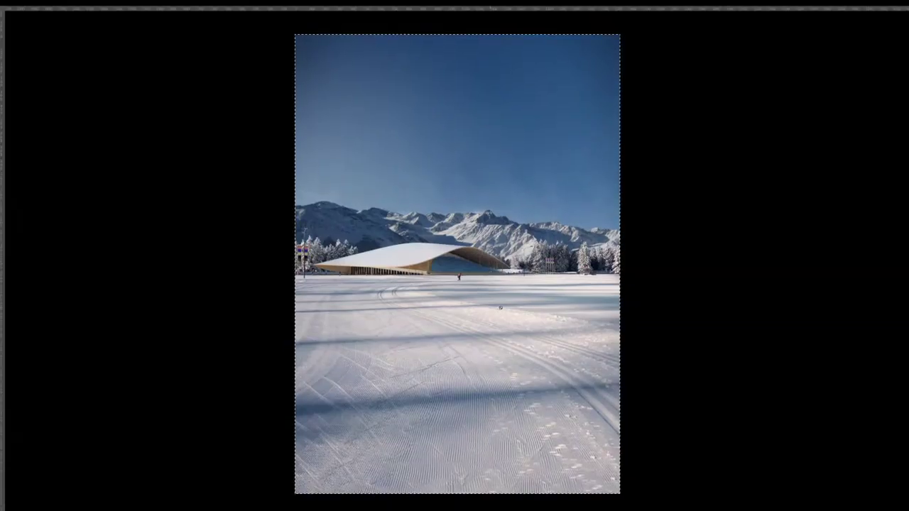
key(ctrl+d)
key(ctrl+r)
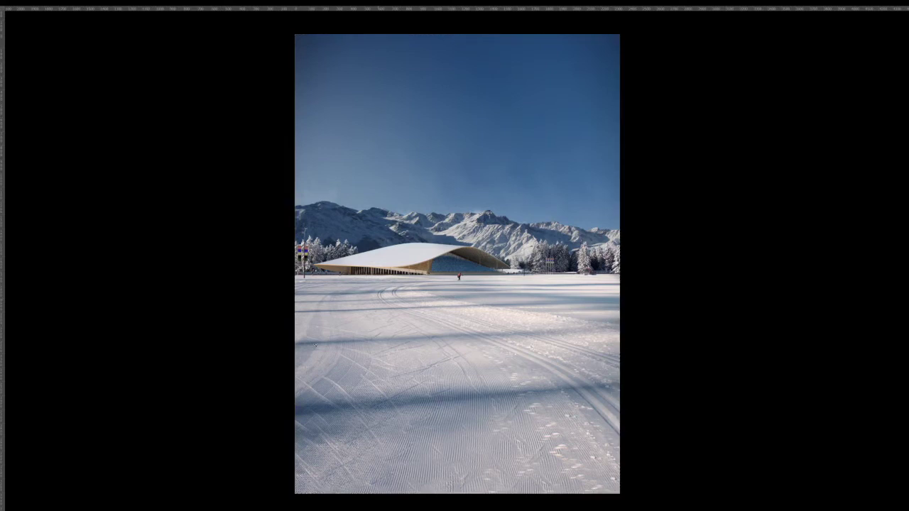